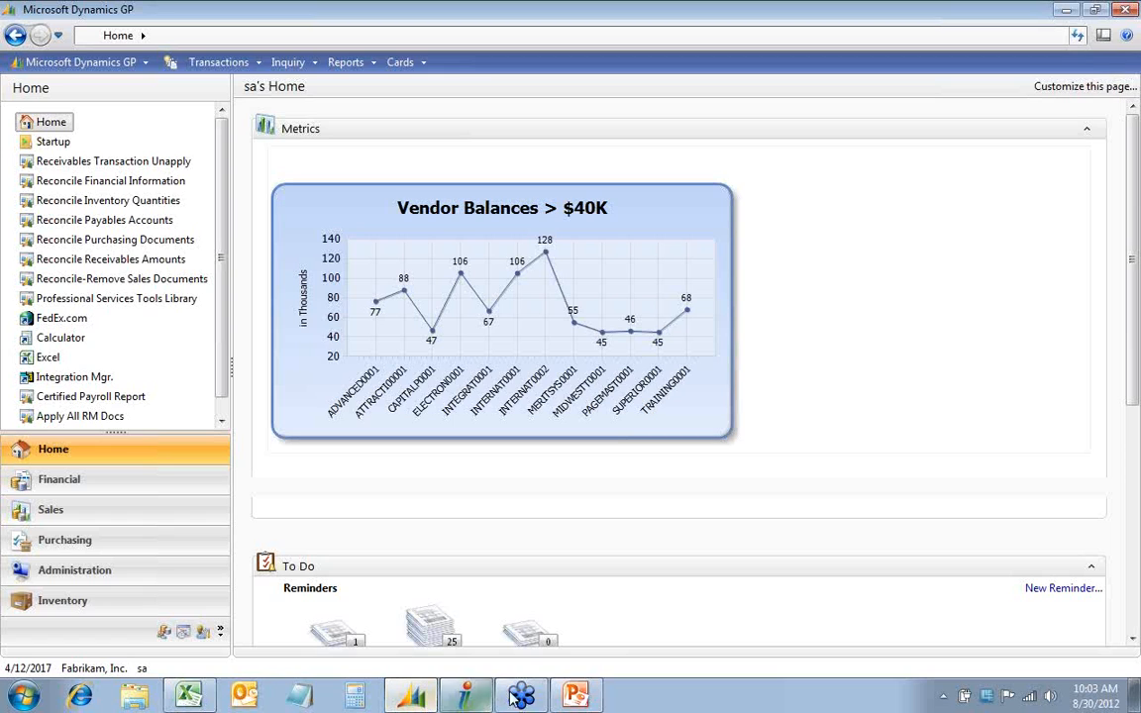
# Switch to Infinia Integrator for GP, close the open Payroll Transaction Entry tab and open the Security setup.
pyautogui.click(468, 699)
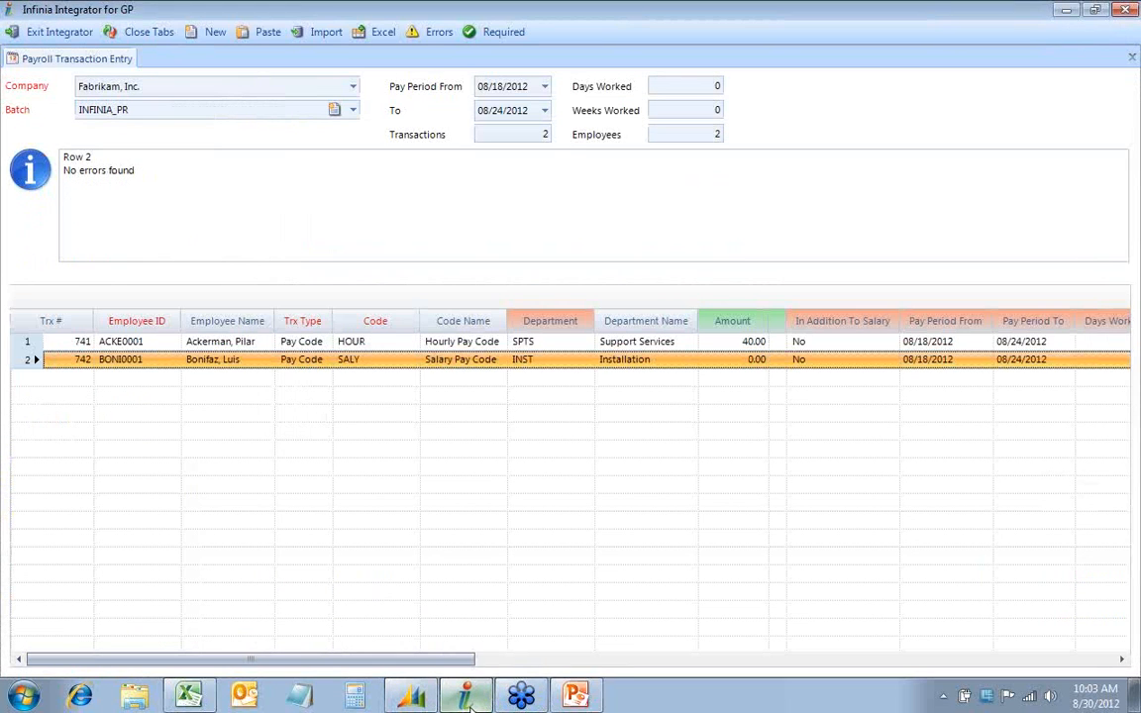
pyautogui.click(139, 32)
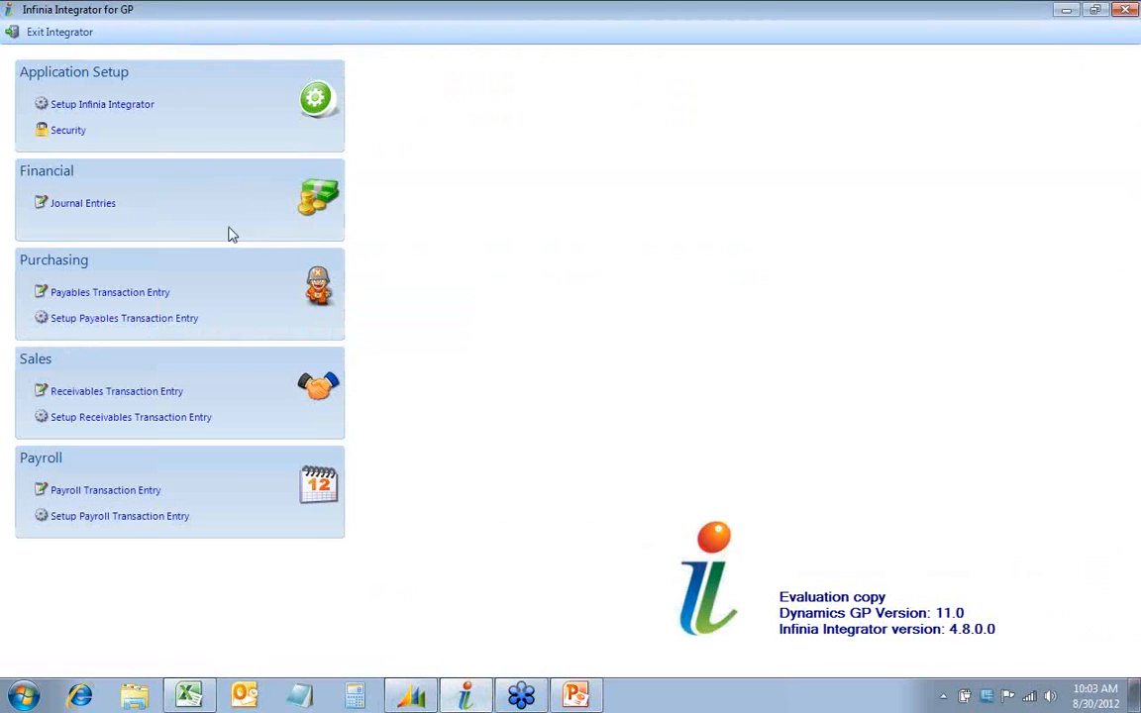
pyautogui.moveTo(505, 696)
pyautogui.click(86, 136)
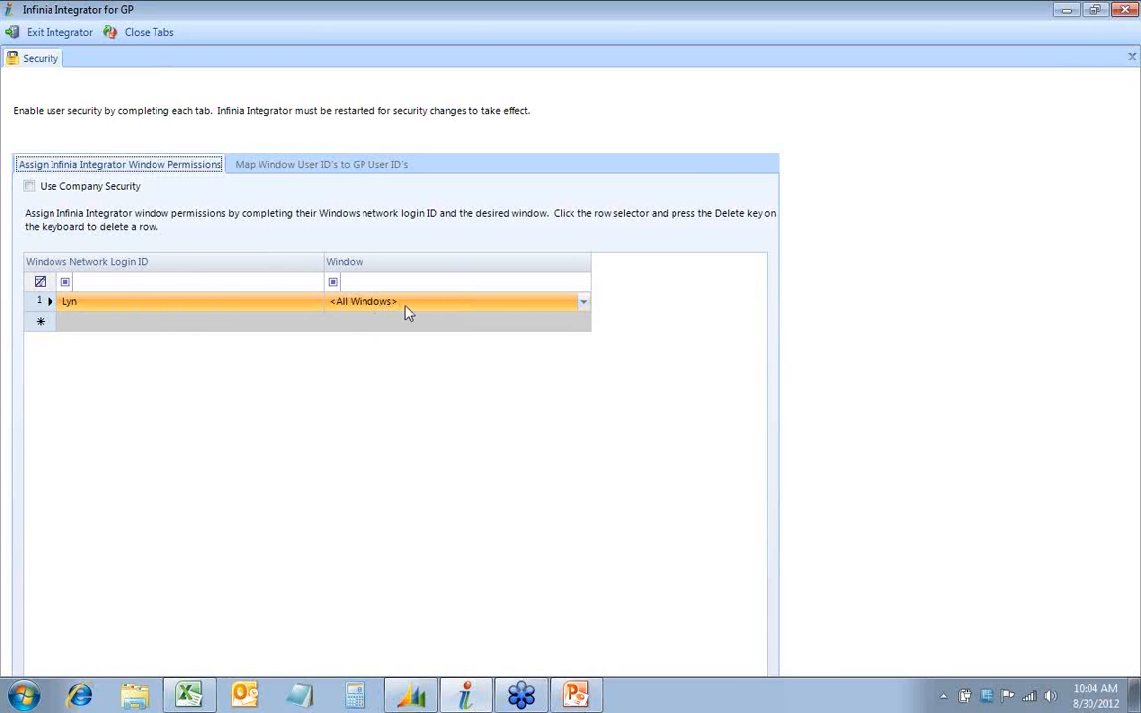
# Review the available window permissions for the first login row and assign it Journal Entries.
pyautogui.click(583, 303)
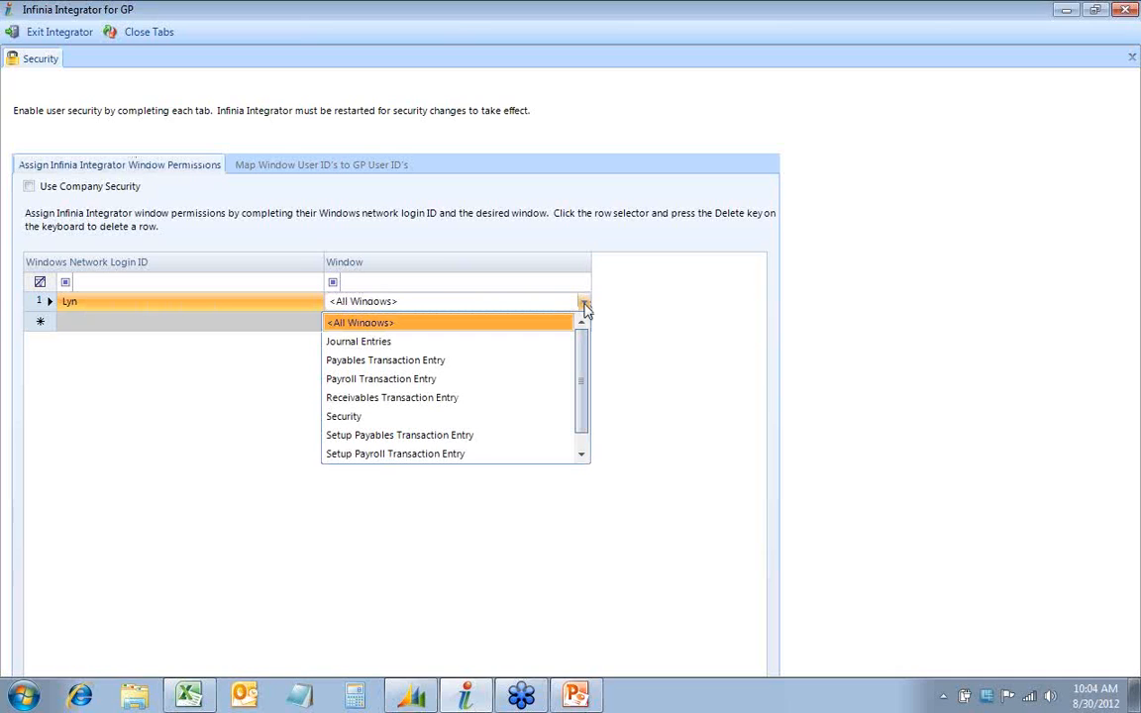
pyautogui.click(581, 456)
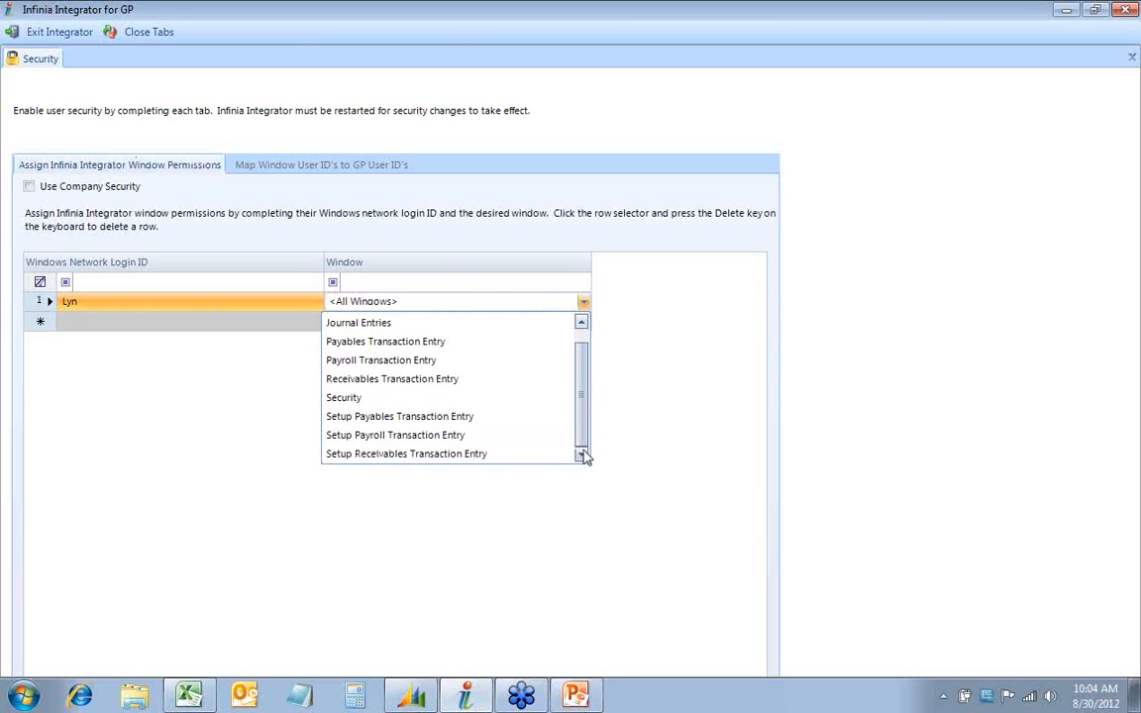
pyautogui.click(581, 323)
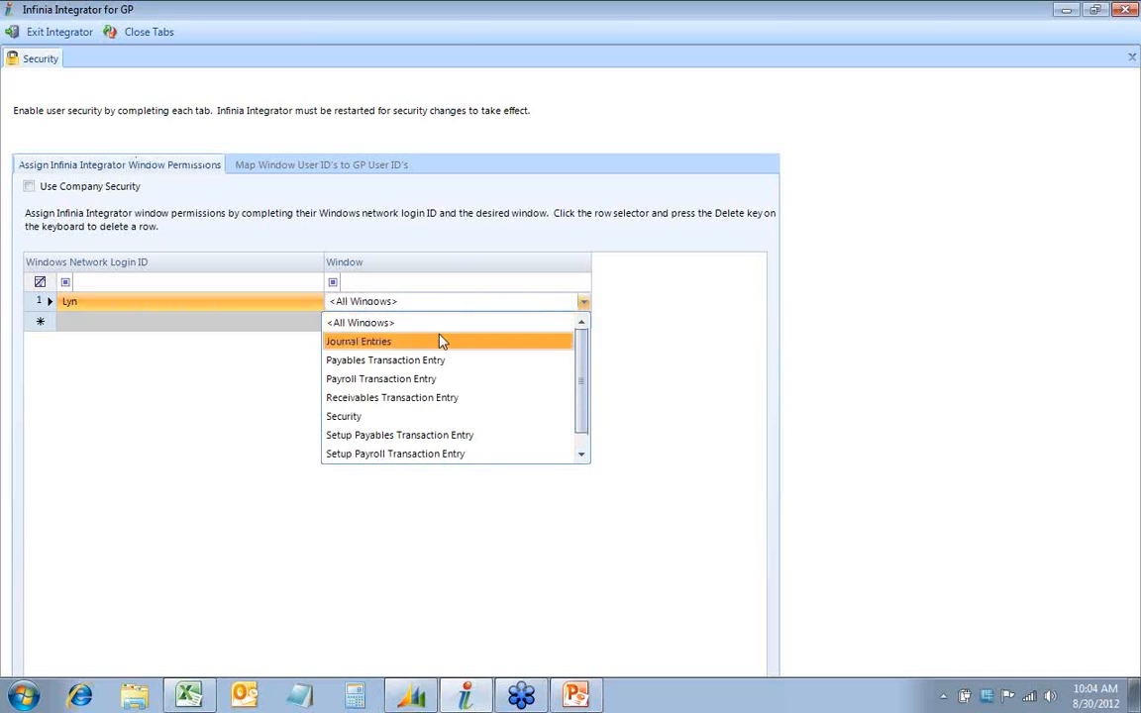
pyautogui.click(139, 335)
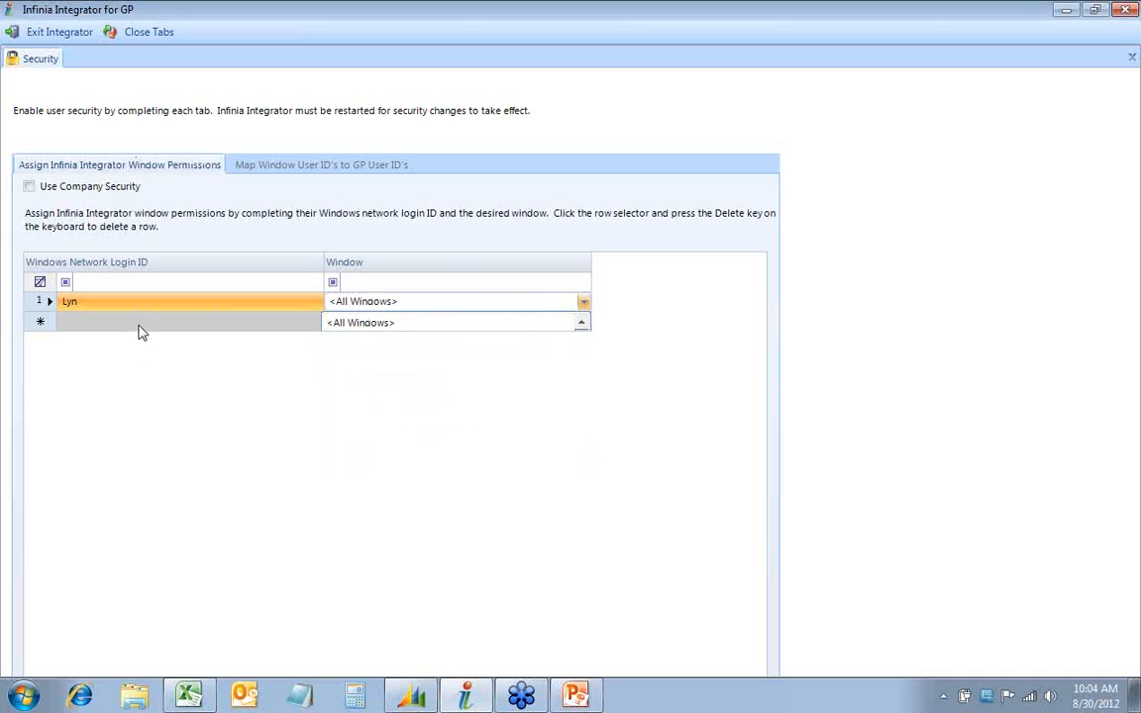
pyautogui.click(404, 306)
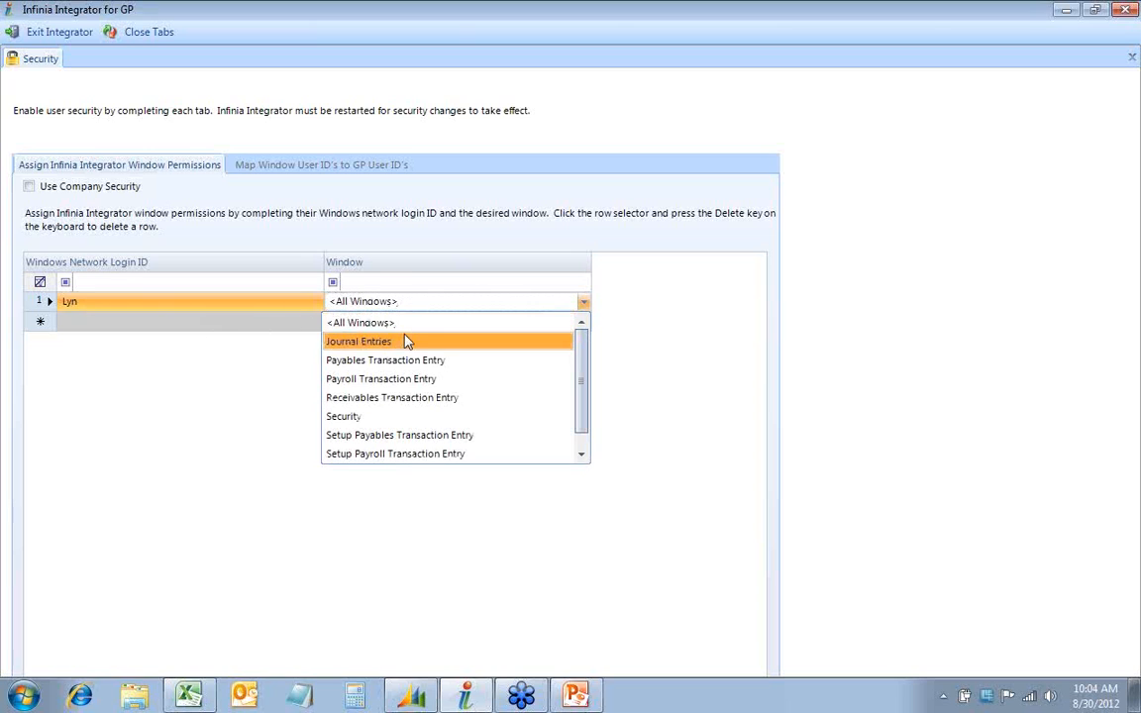
pyautogui.click(405, 341)
# Add a second permission row for the same Windows network login, assigned to Payables Transaction Entry.
pyautogui.click(135, 321)
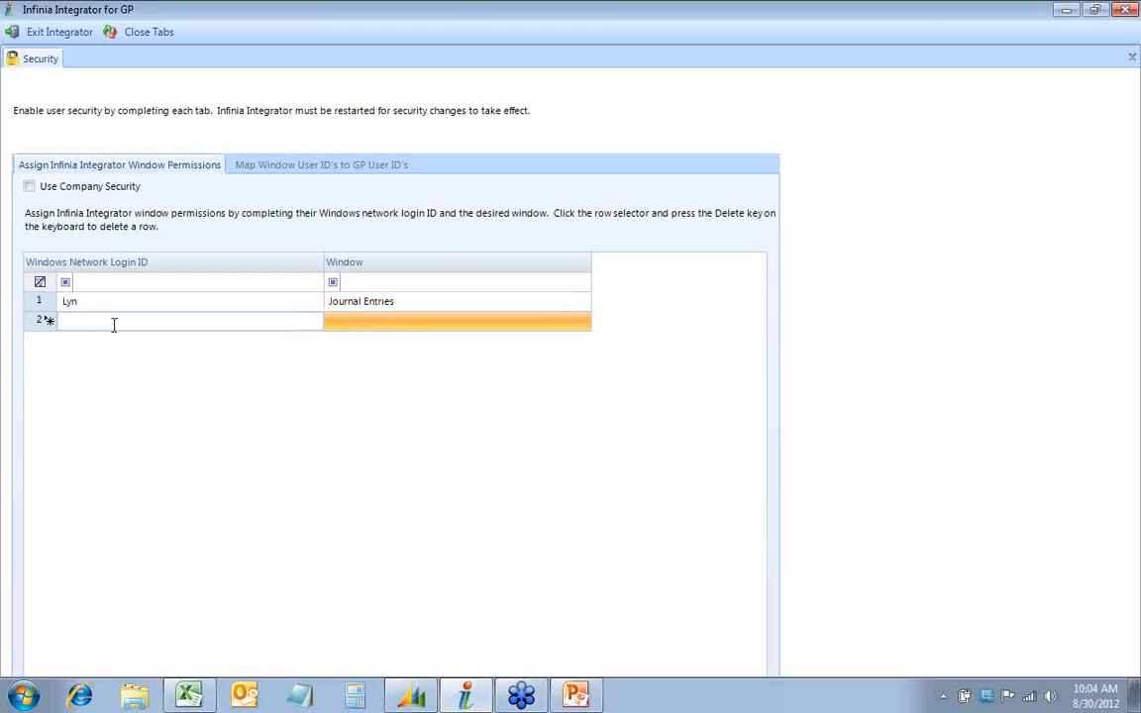
pyautogui.write('Lyn')
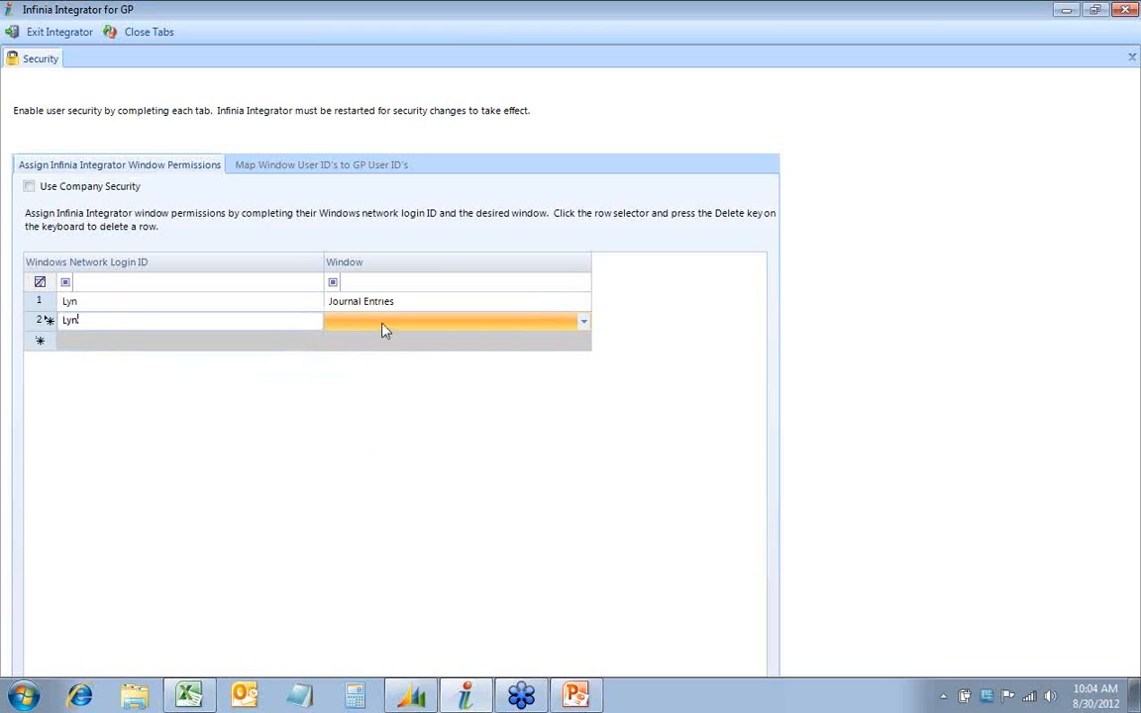
pyautogui.click(385, 329)
pyautogui.click(376, 384)
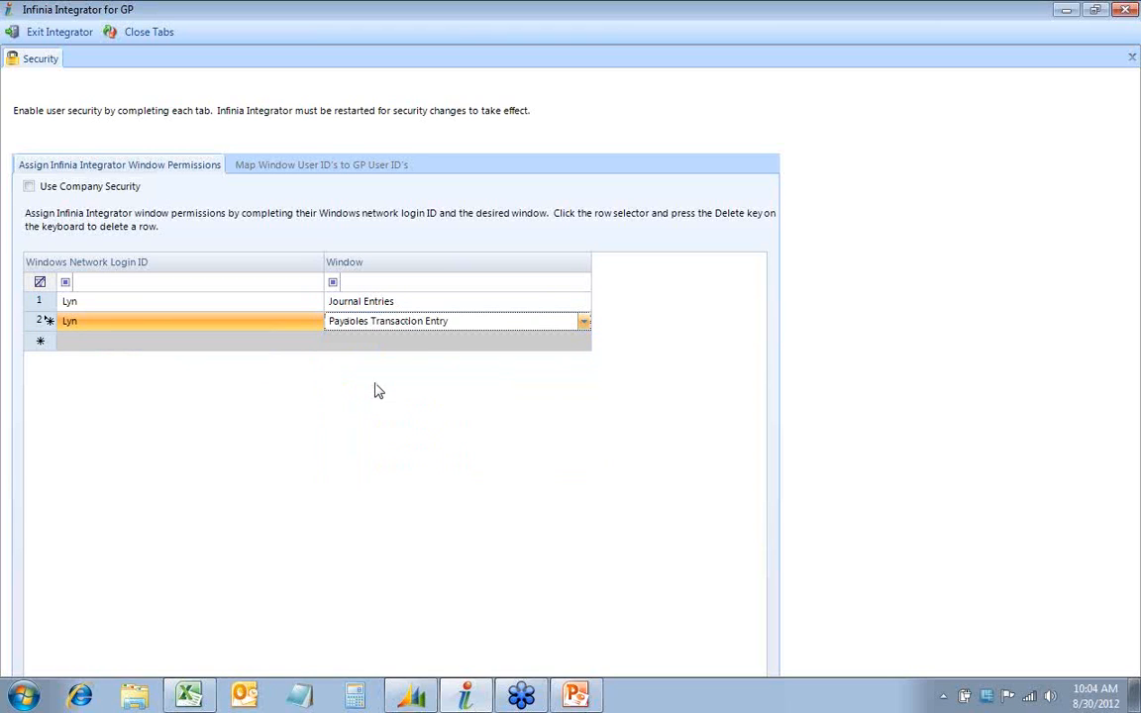
# Set the first login row's window permission to <All Windows>.
pyautogui.click(402, 304)
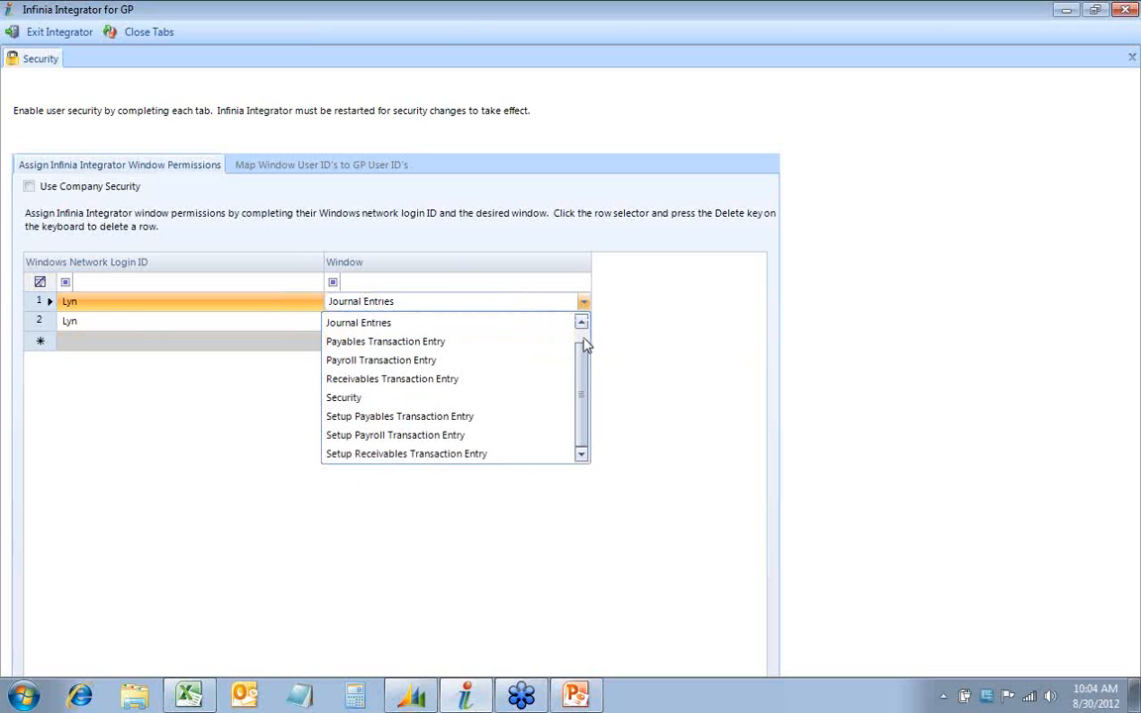
pyautogui.click(581, 323)
pyautogui.click(386, 331)
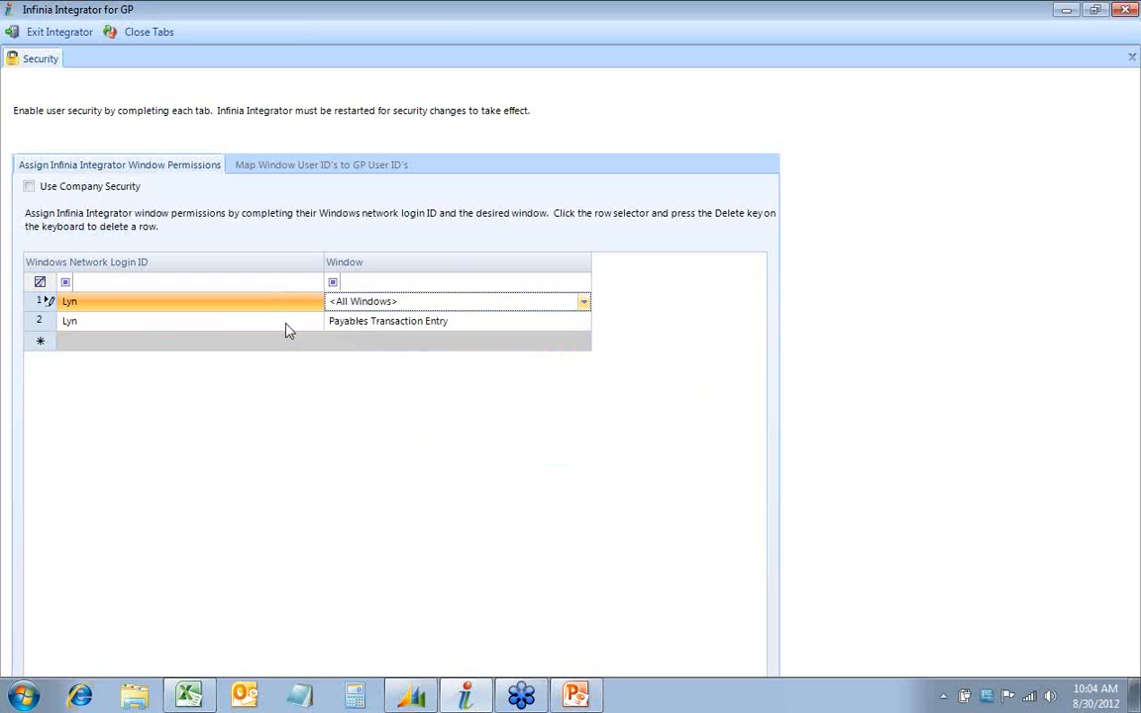
# Delete the second permission row, the one for Payables Transaction Entry.
pyautogui.click(188, 328)
pyautogui.click(46, 325)
pyautogui.press('Delete')
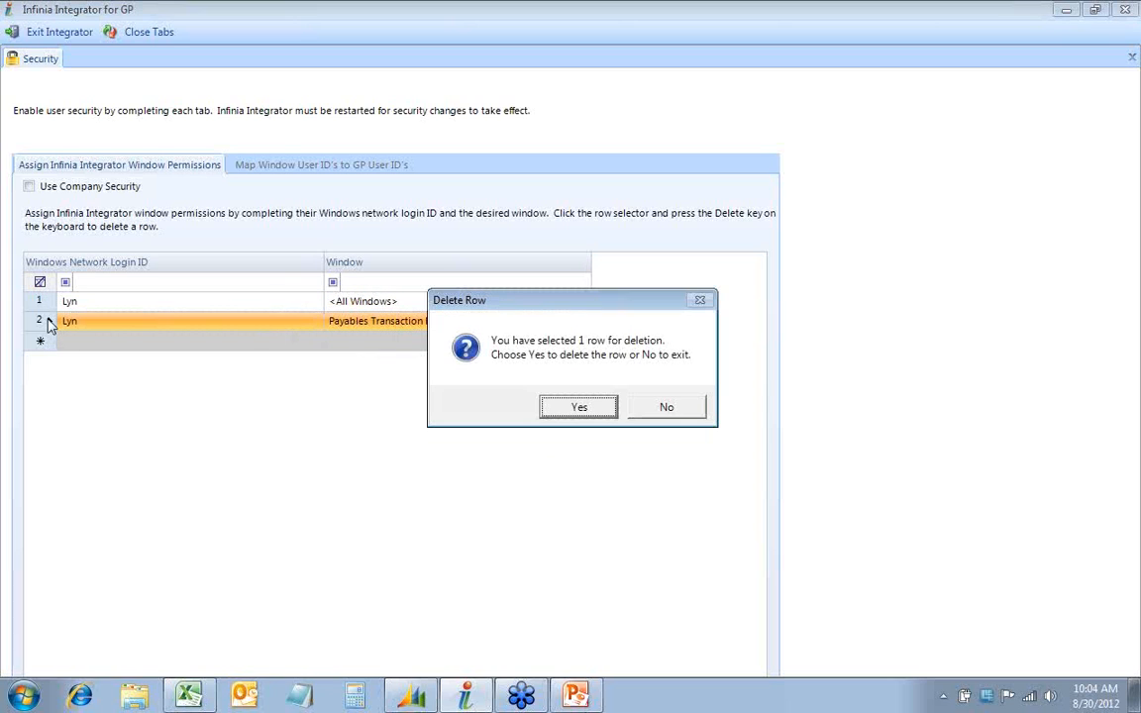
pyautogui.click(560, 407)
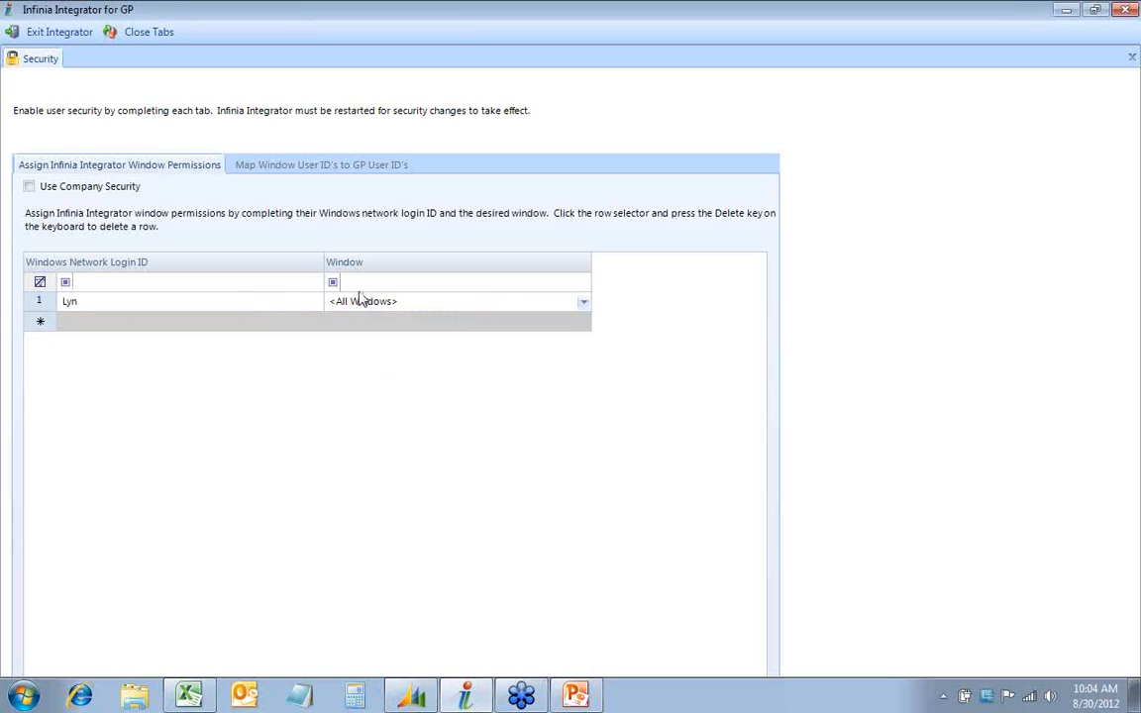
# Enable Use Company Security for the Infinia Integrator window permissions.
pyautogui.click(29, 188)
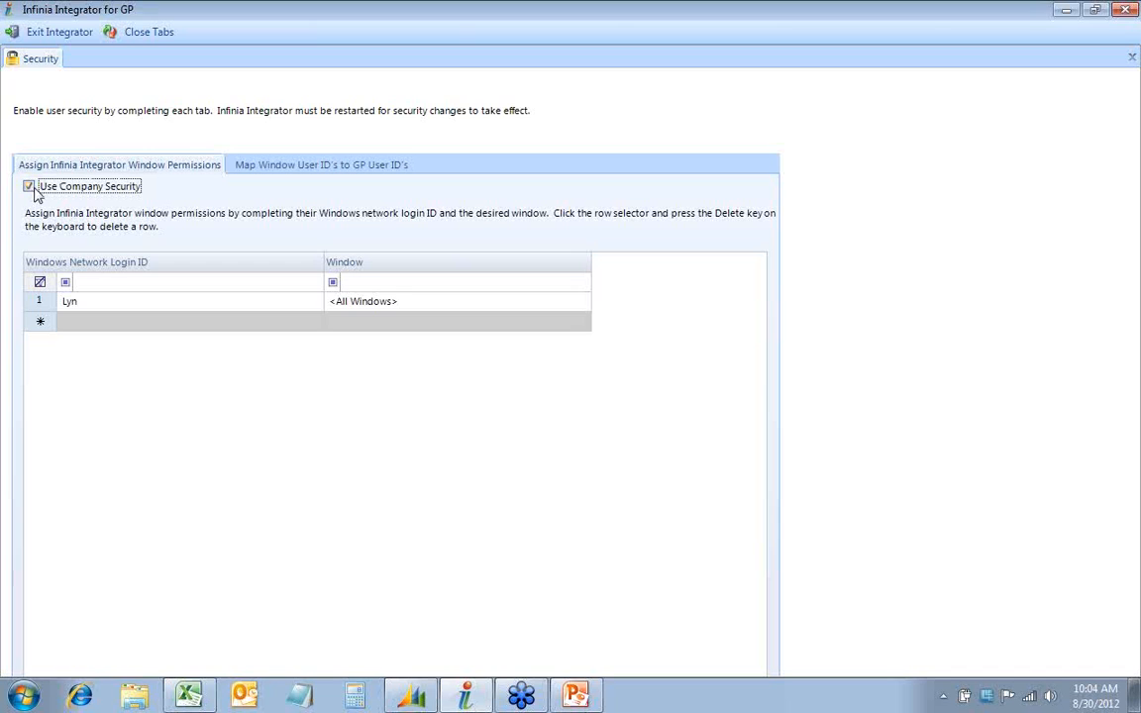
pyautogui.click(30, 188)
pyautogui.click(289, 167)
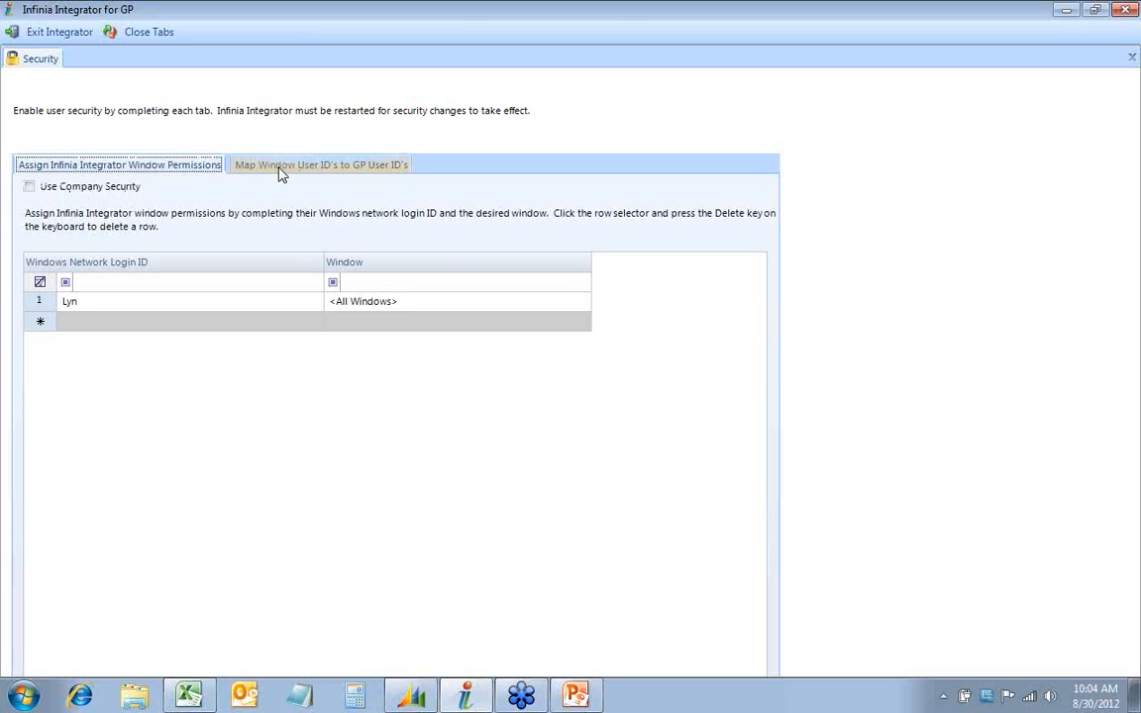
pyautogui.click(31, 186)
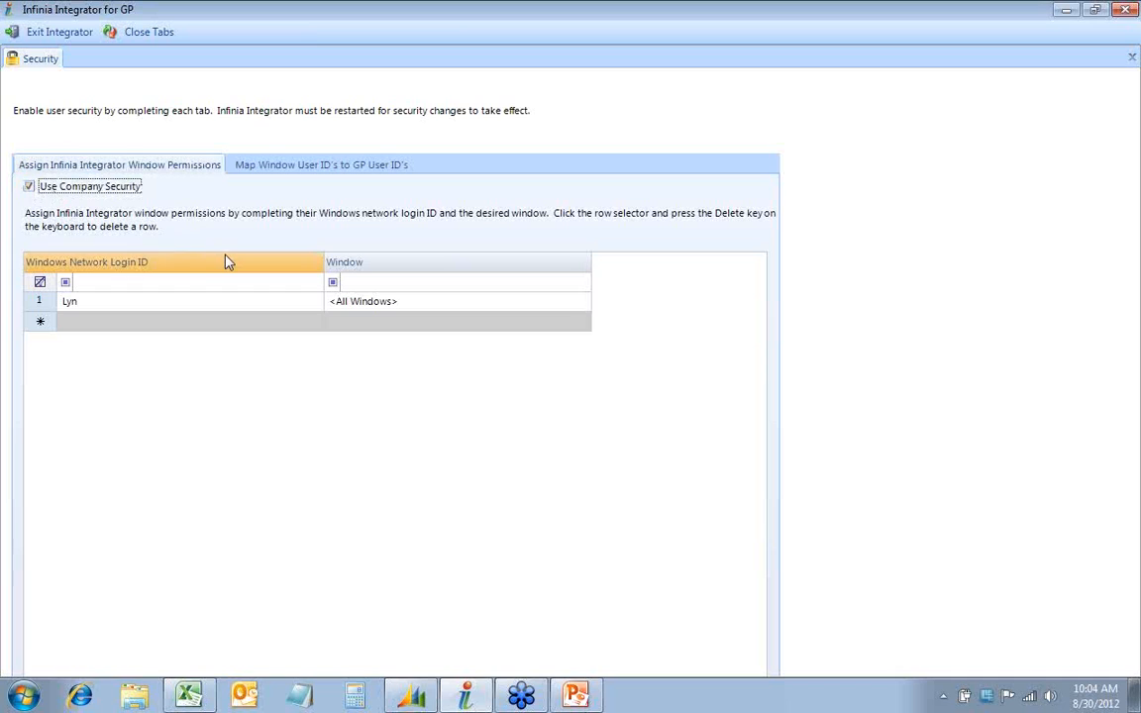
# Review the mapping of Windows network login IDs to GP user IDs and close the Security setup.
pyautogui.click(307, 171)
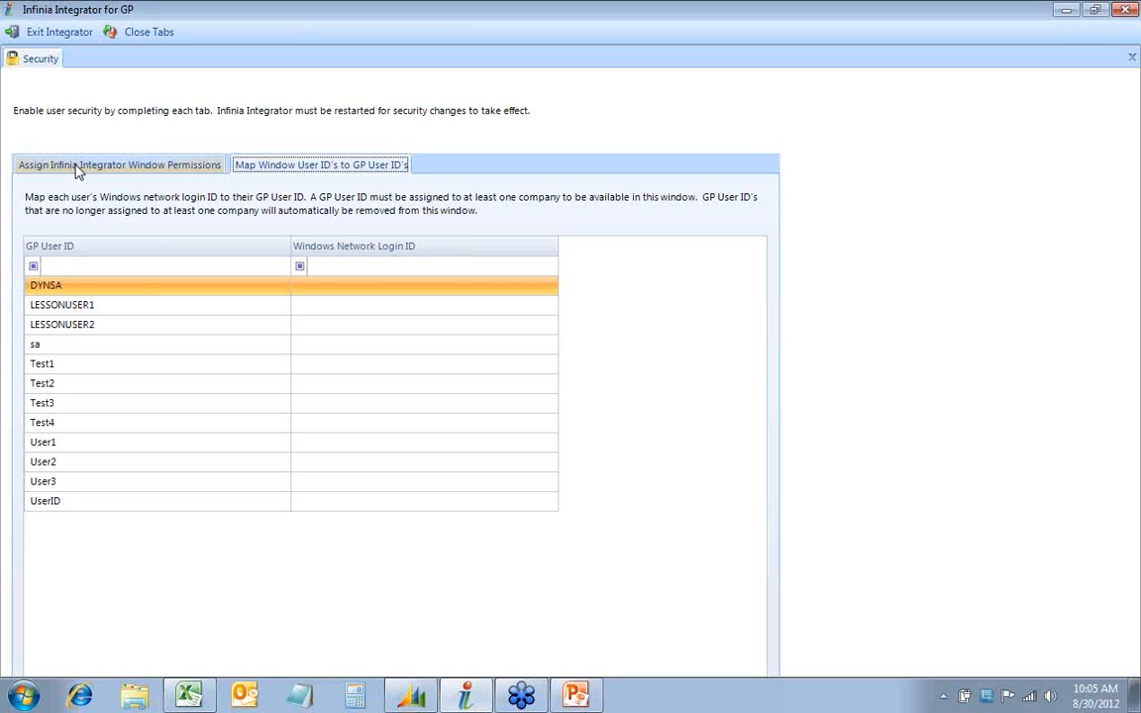
pyautogui.click(148, 33)
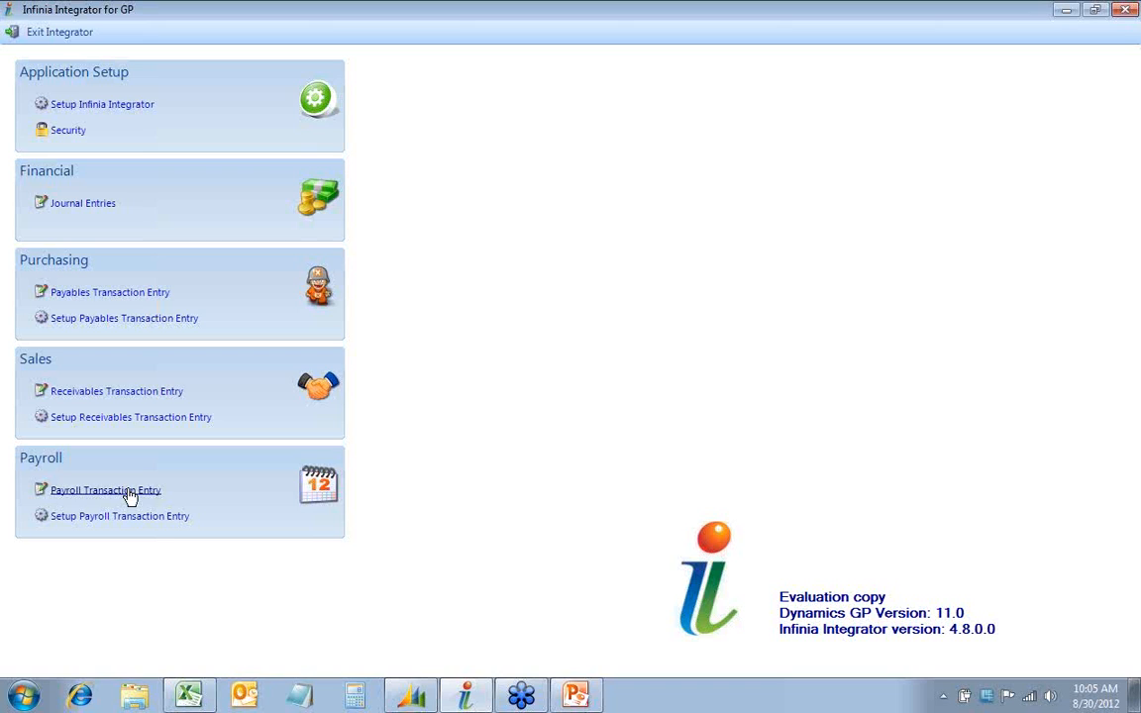
# Open Journal Entries, accept the module registration notice and select Fabrikam, Inc. as the company.
pyautogui.click(92, 205)
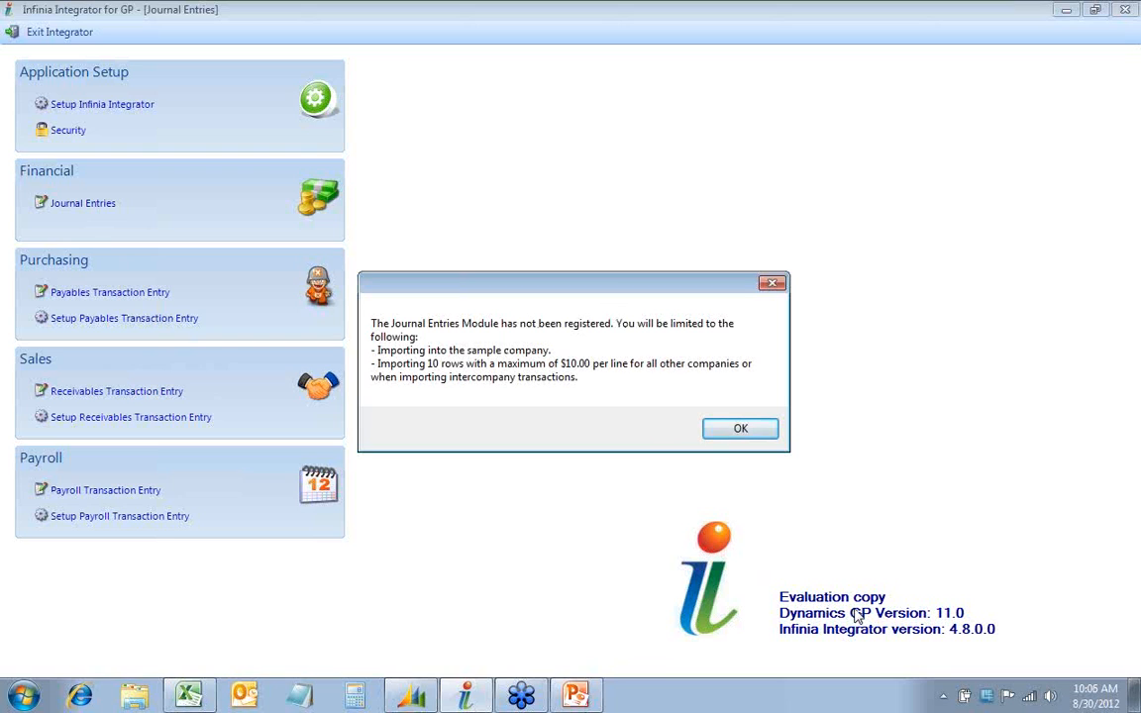
pyautogui.click(733, 430)
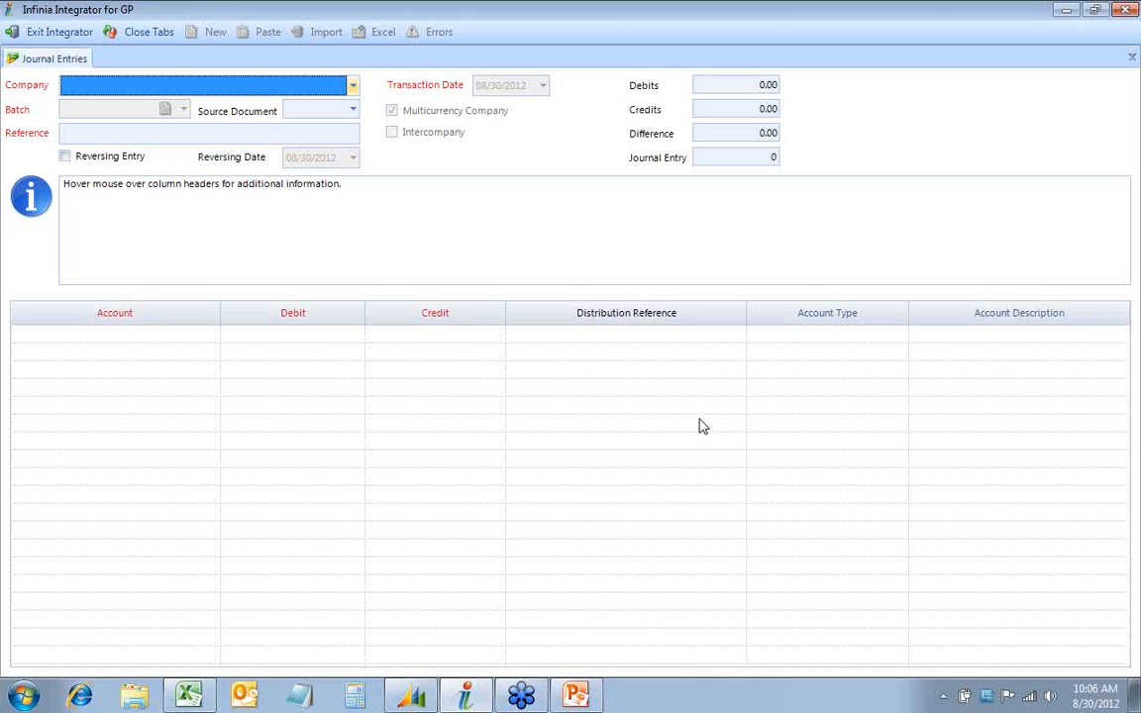
pyautogui.click(351, 86)
pyautogui.click(100, 110)
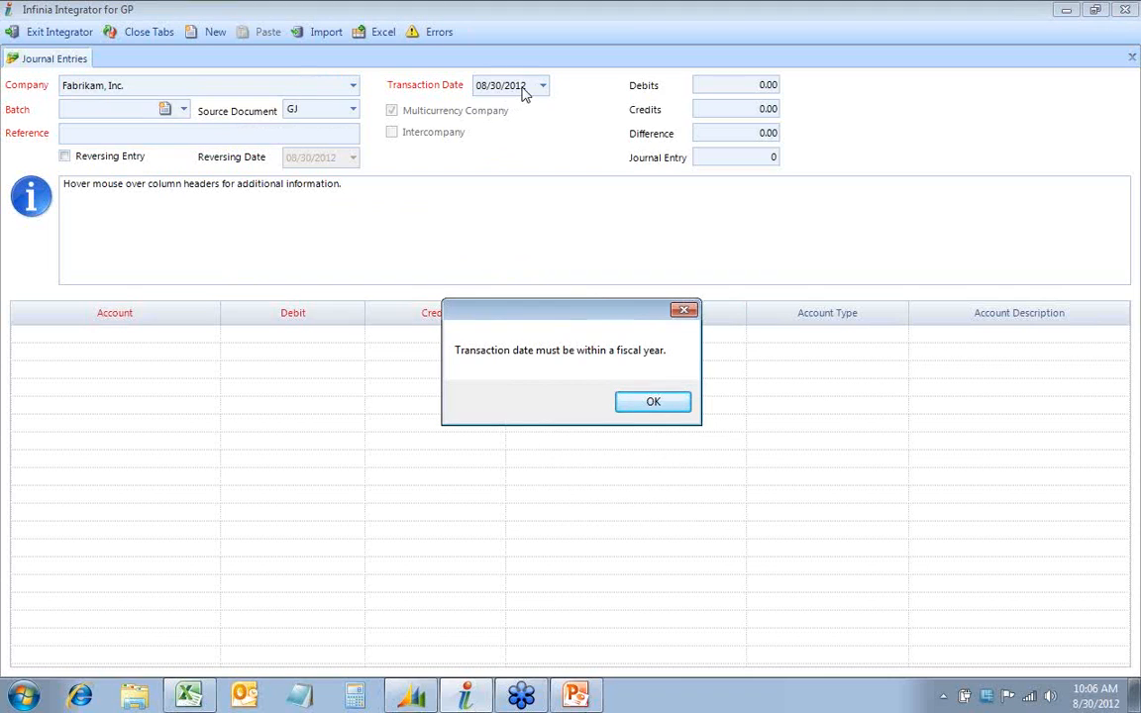
# Dismiss the fiscal year message and set the journal entry's transaction date to 04/30/2017.
pyautogui.moveTo(419, 705)
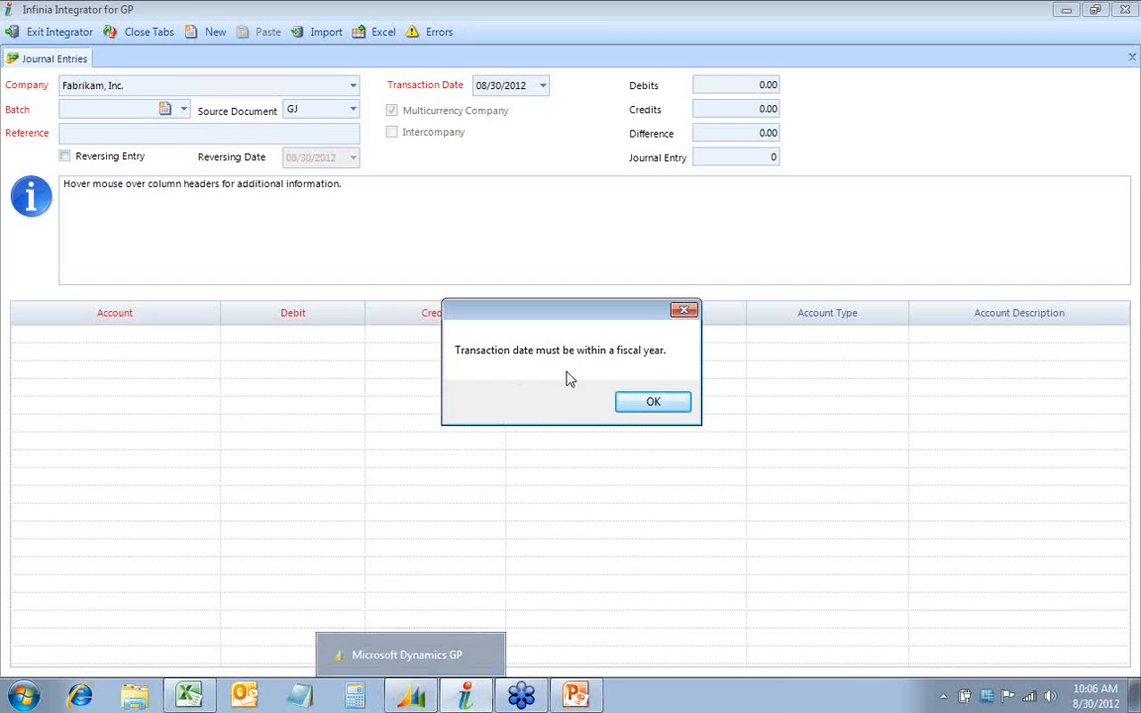
pyautogui.click(639, 408)
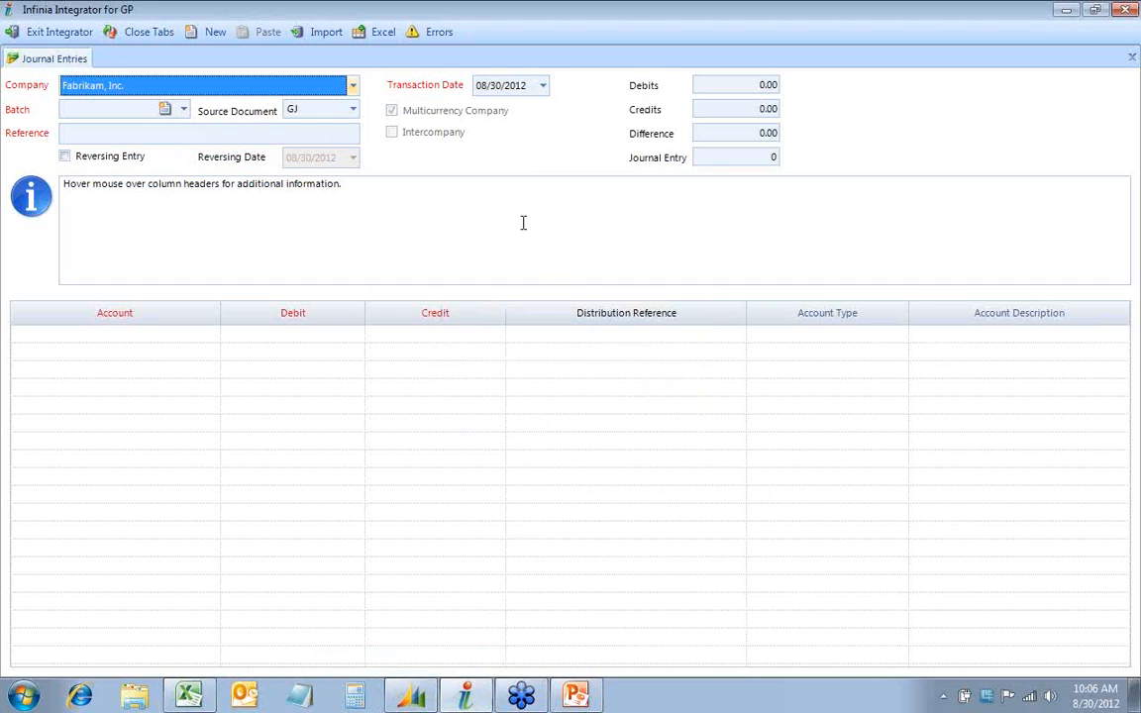
pyautogui.click(543, 87)
pyautogui.click(525, 86)
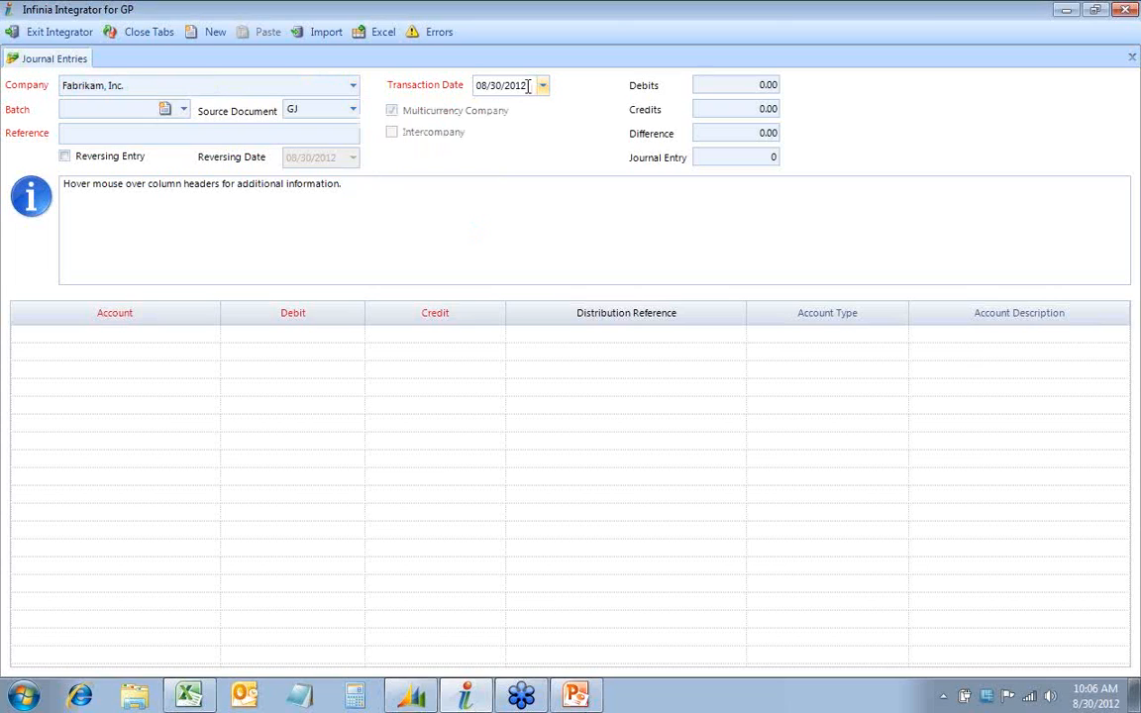
pyautogui.press('BackSpace')
pyautogui.write('7')
pyautogui.press('BackSpace')
pyautogui.write('4')
pyautogui.press('Tab')
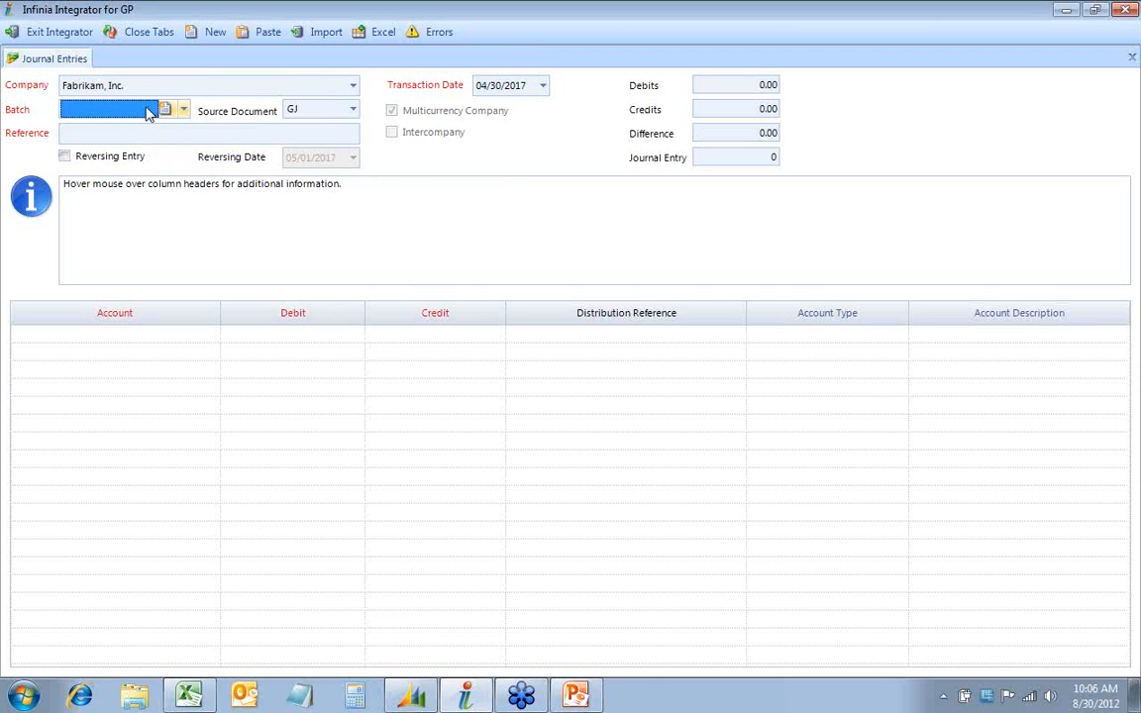
# Look through the existing batches available for the journal entry, down to the end of the list.
pyautogui.click(184, 111)
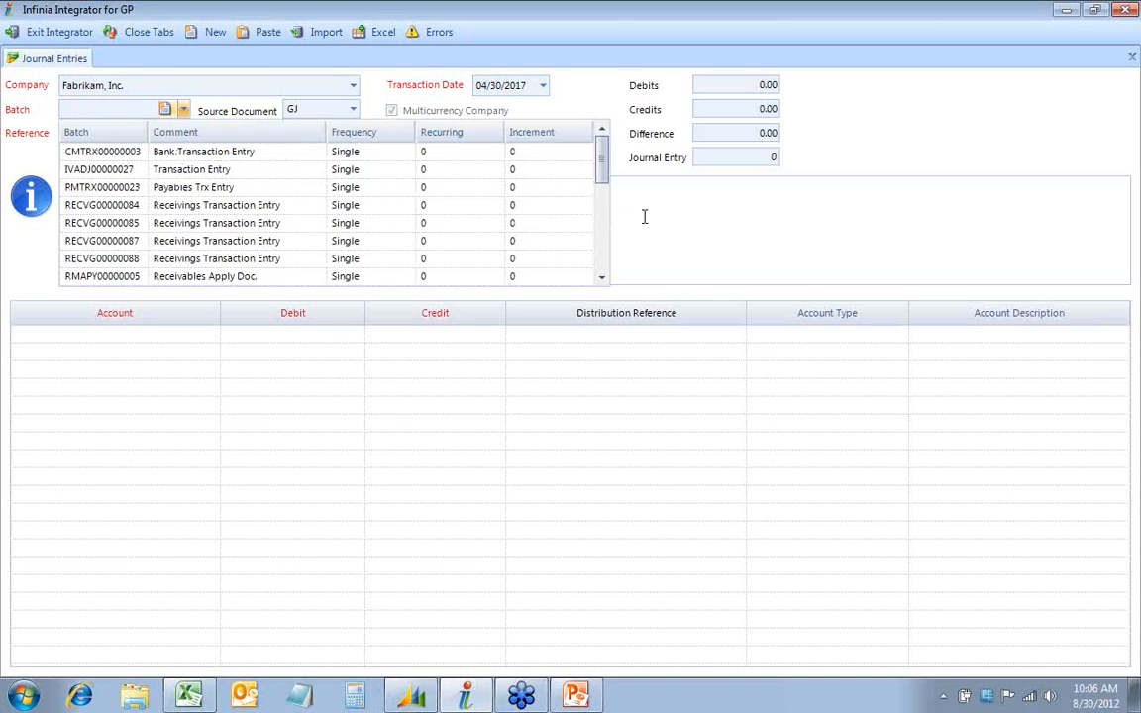
pyautogui.click(602, 278)
pyautogui.click(602, 278)
pyautogui.click(602, 279)
pyautogui.click(602, 279)
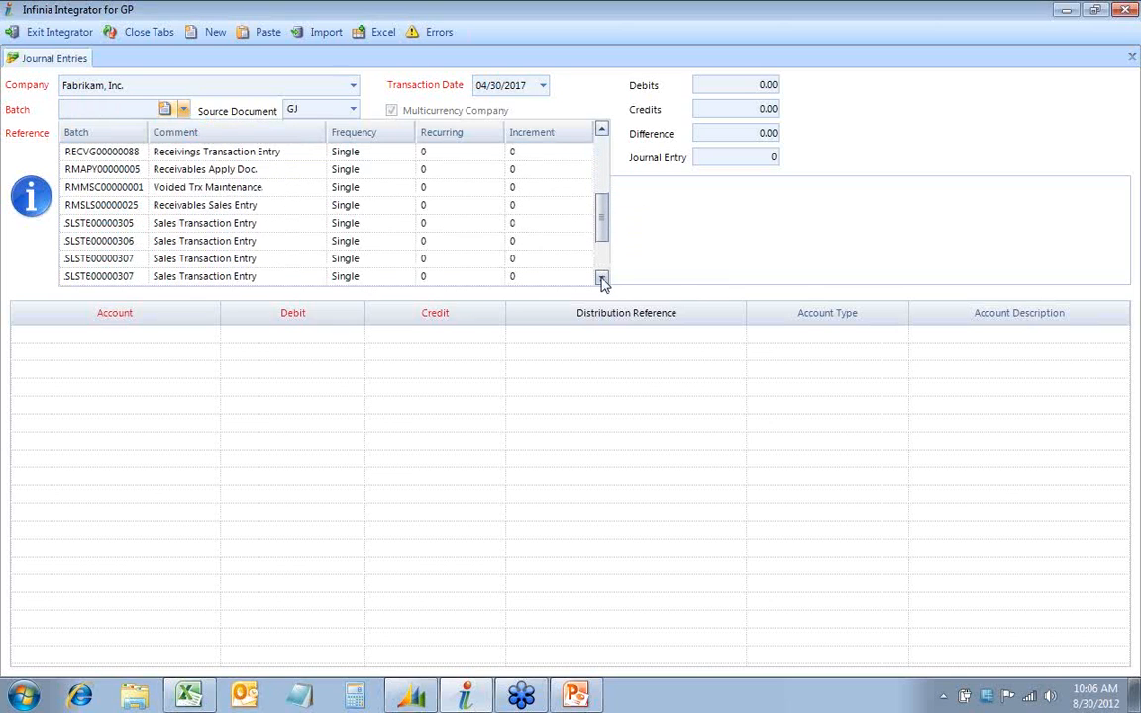
pyautogui.click(602, 279)
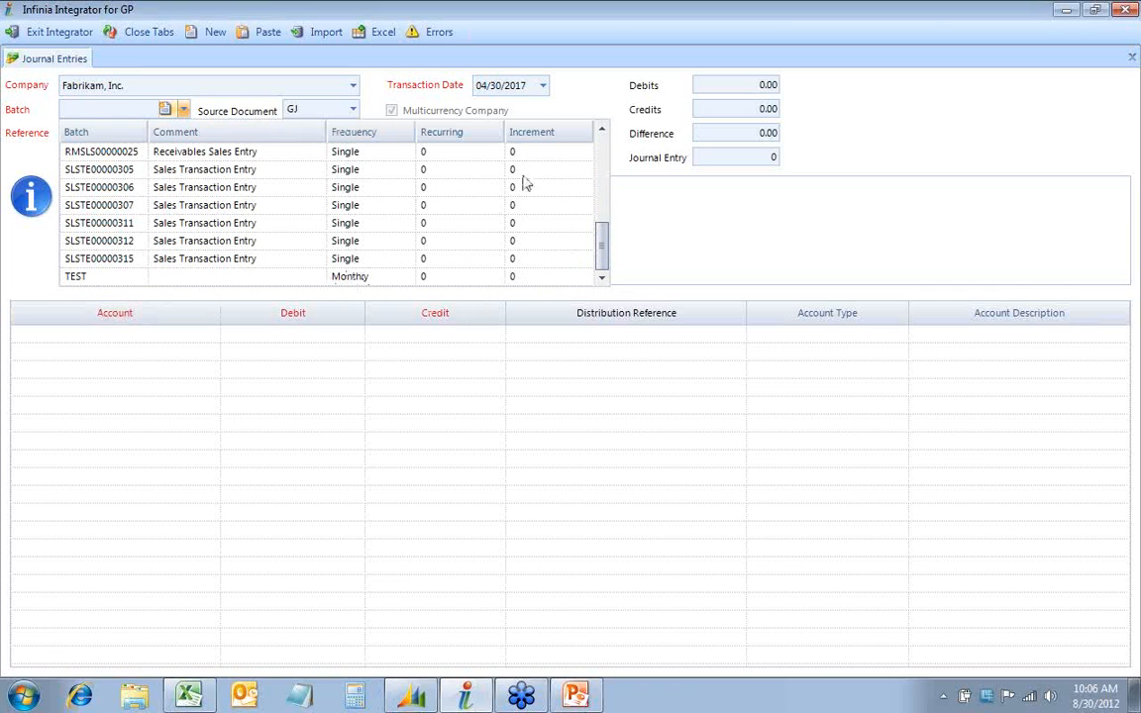
pyautogui.click(140, 106)
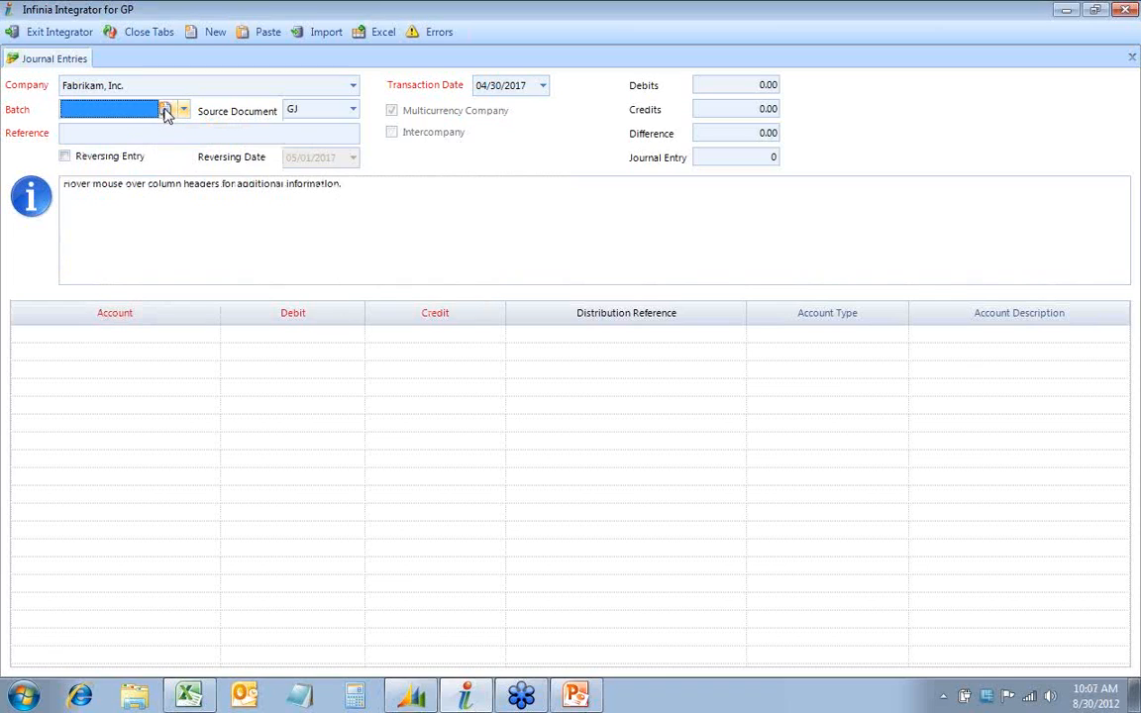
# Create a new batch with the ID DEMO and keep its frequency at Single.
pyautogui.click(164, 109)
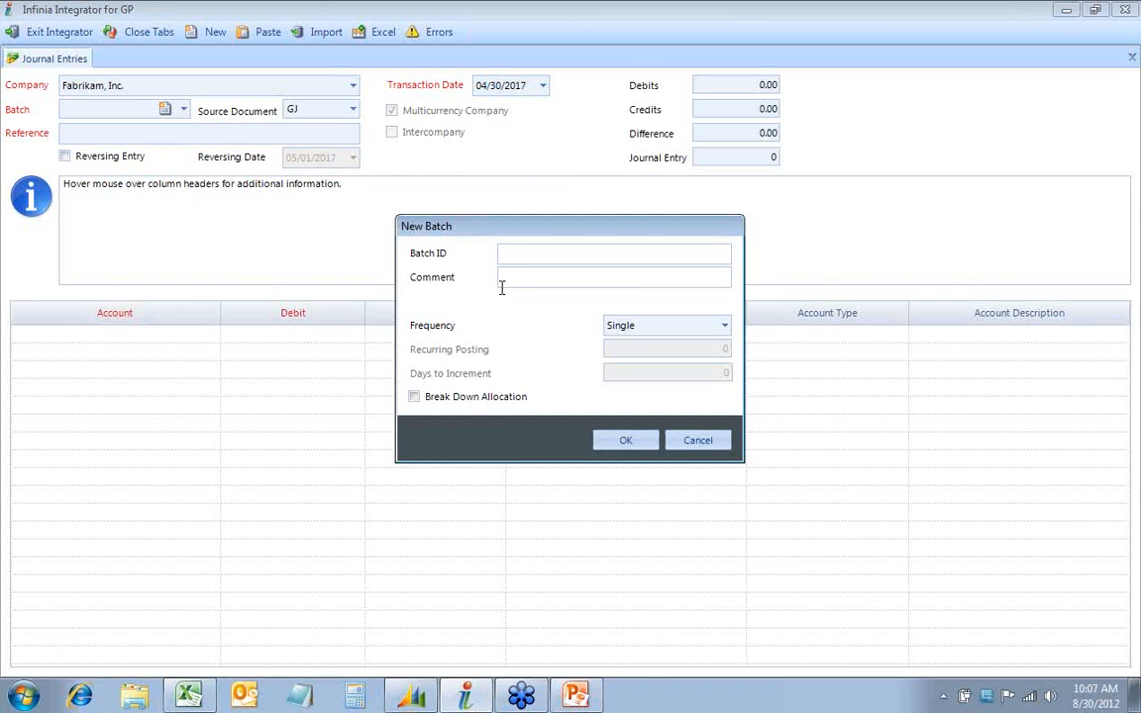
pyautogui.write('DEMO')
pyautogui.click(501, 285)
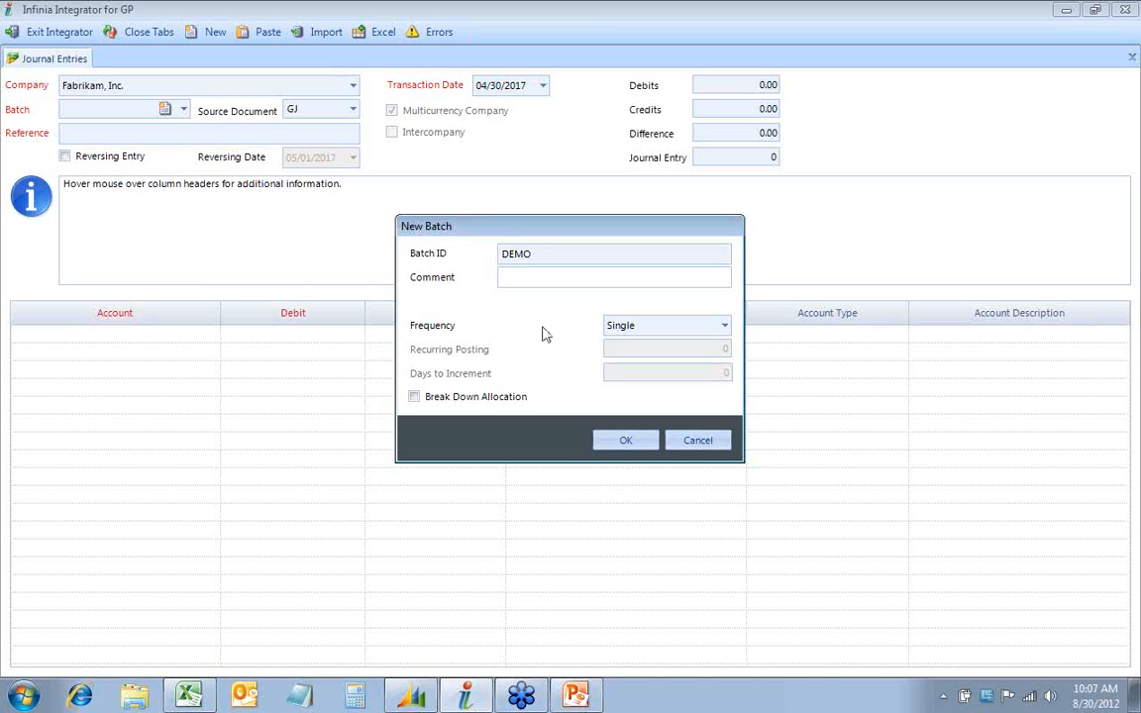
pyautogui.click(723, 328)
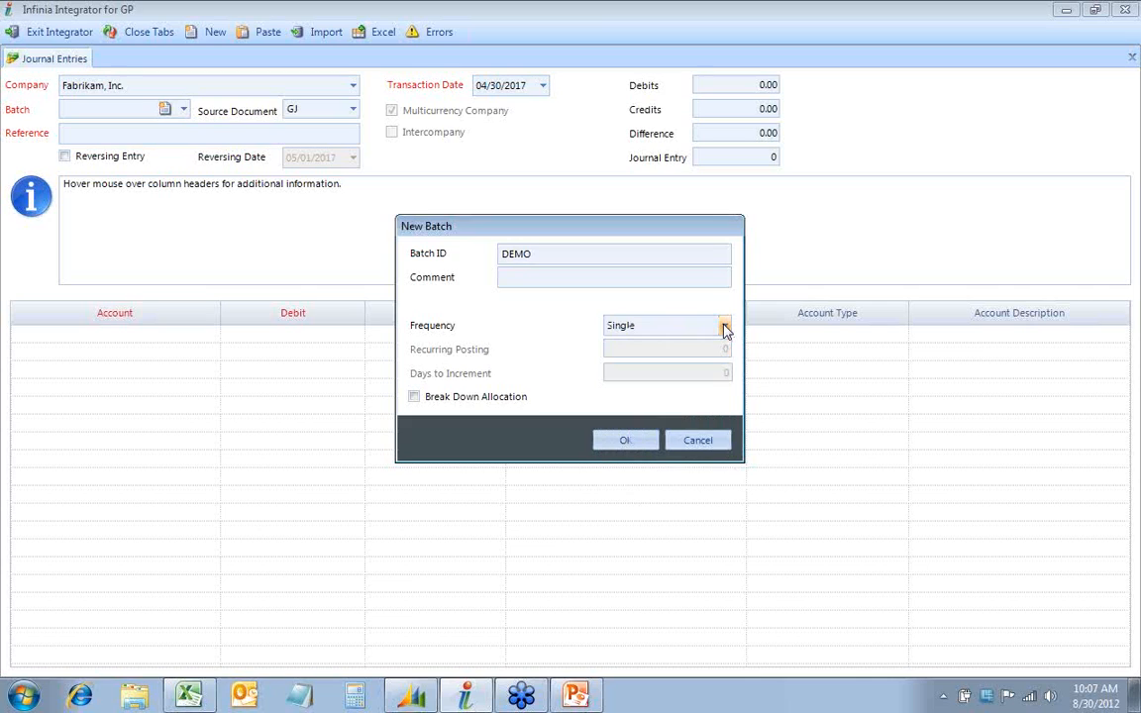
pyautogui.click(726, 329)
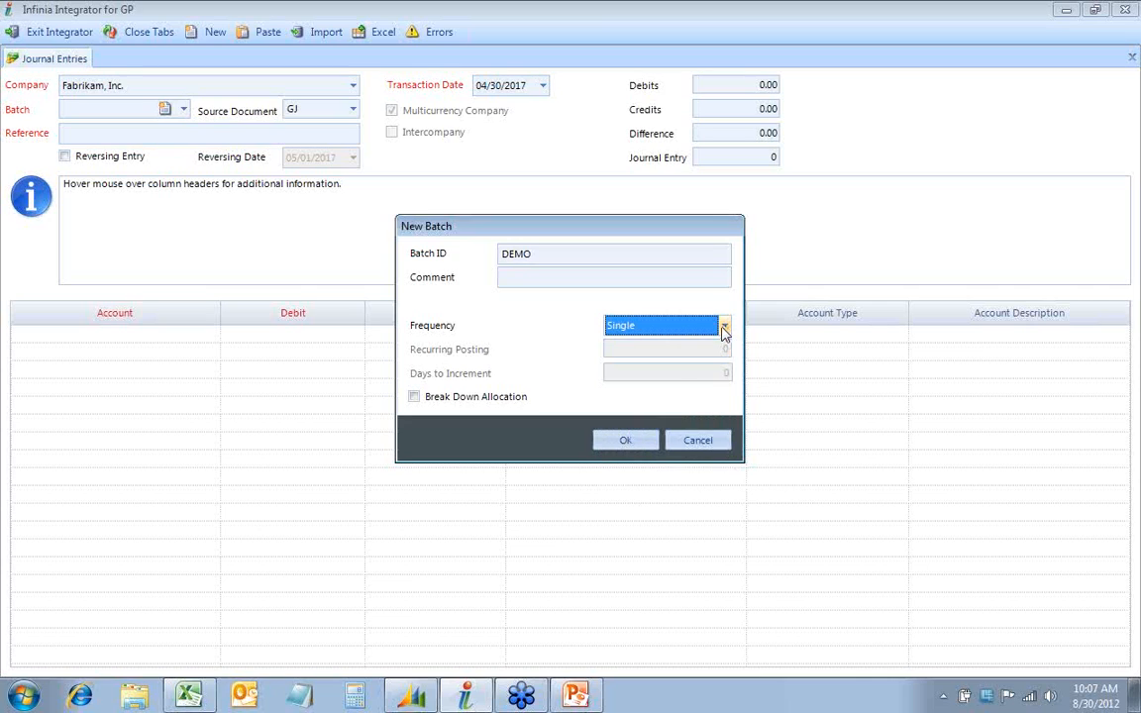
pyautogui.click(632, 442)
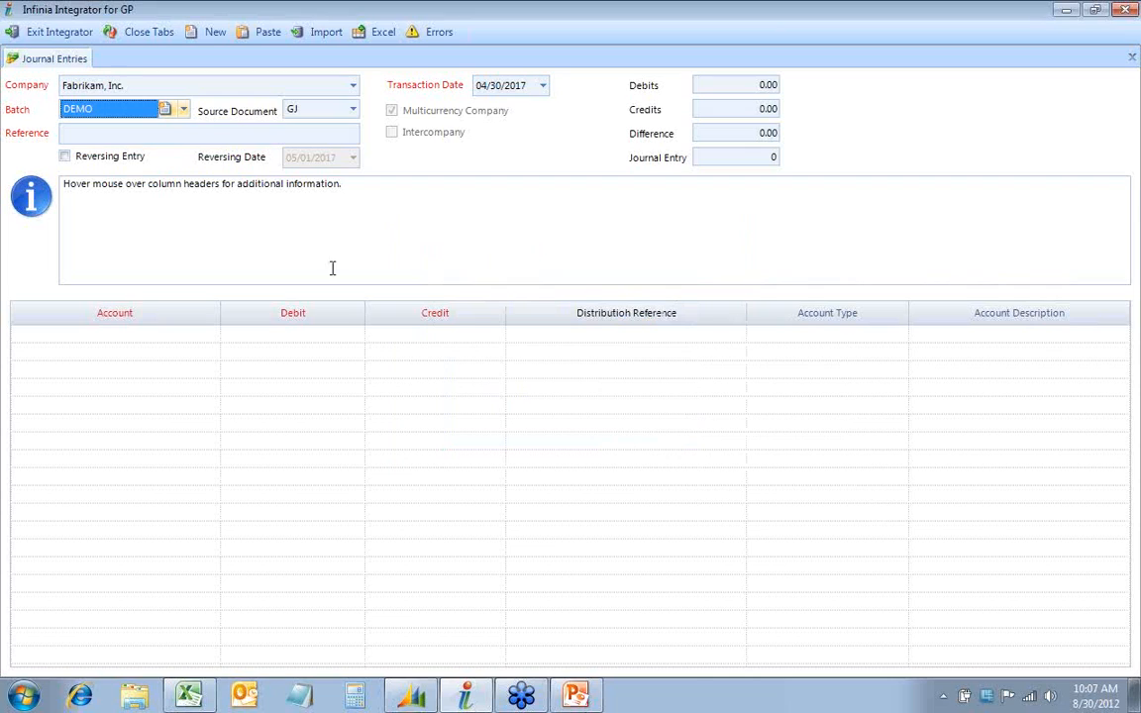
# Enter "Infinia Demo" as the journal entry's reference.
pyautogui.click(105, 134)
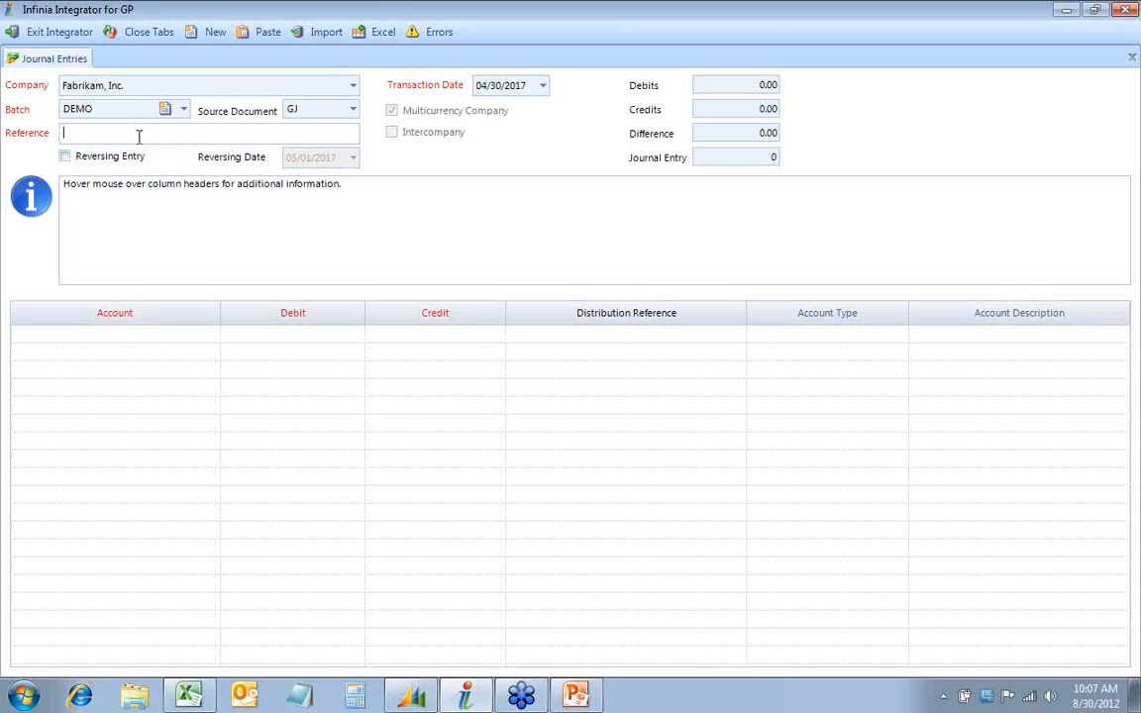
pyautogui.write('Infinia Demo')
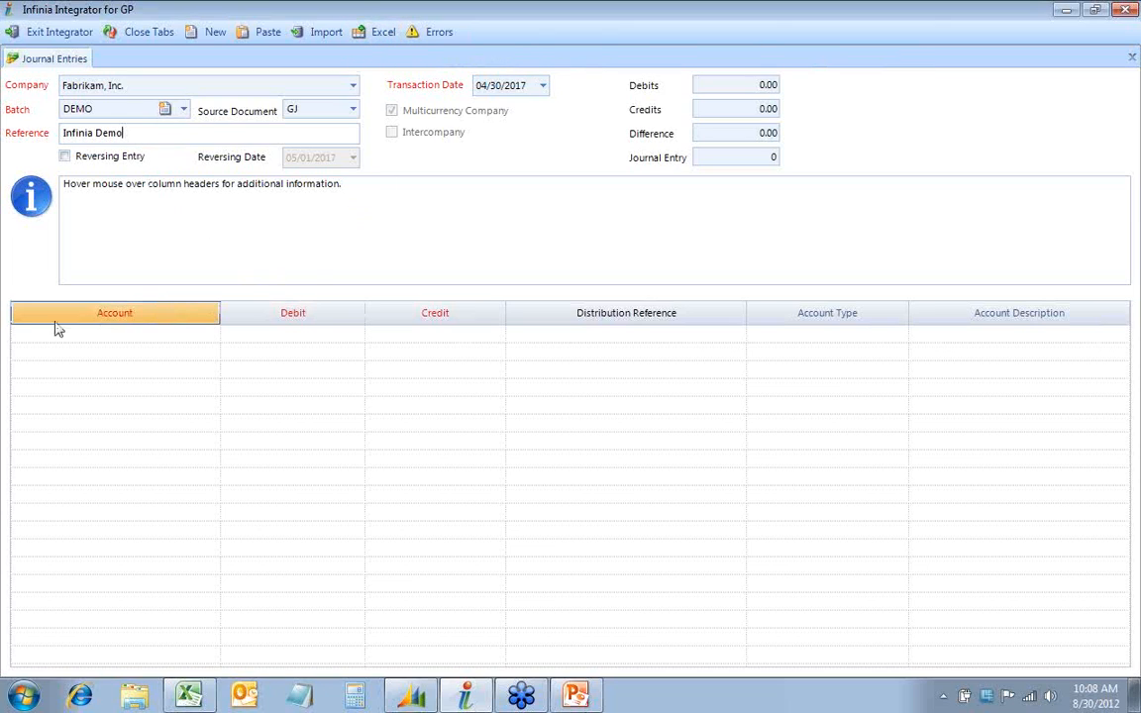
pyautogui.moveTo(42, 322)
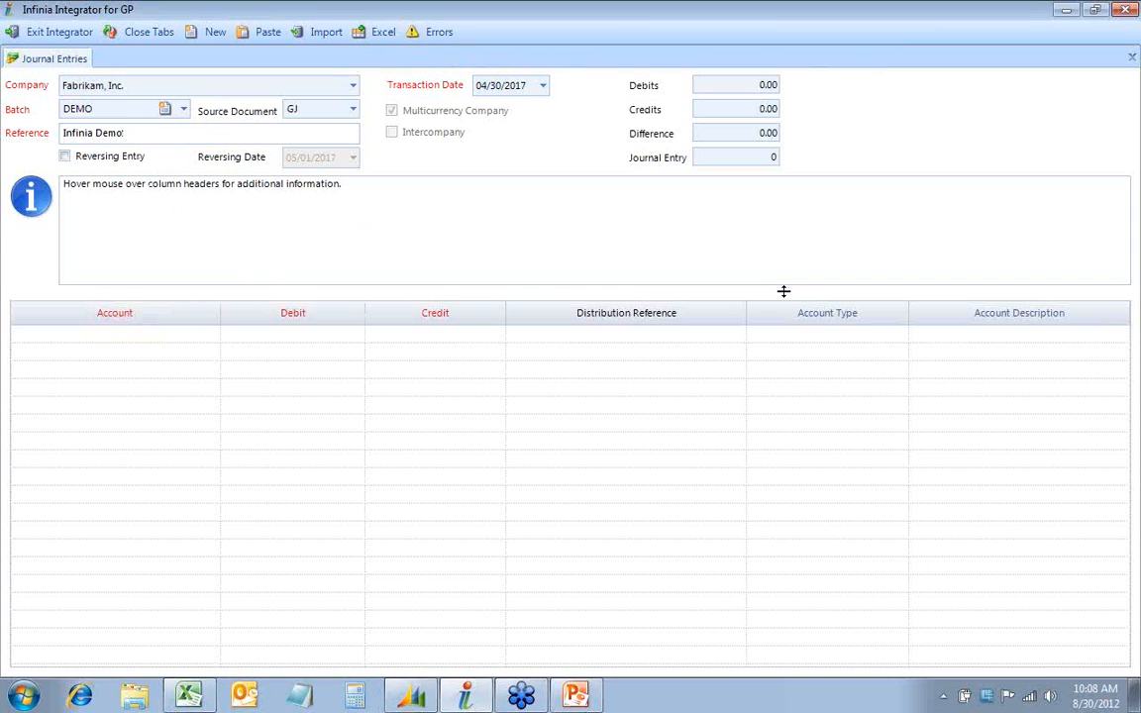
# Copy the journal entry field names for an import template and paste them into cell A1 of Excel's GL from Scratch sheet.
pyautogui.click(381, 39)
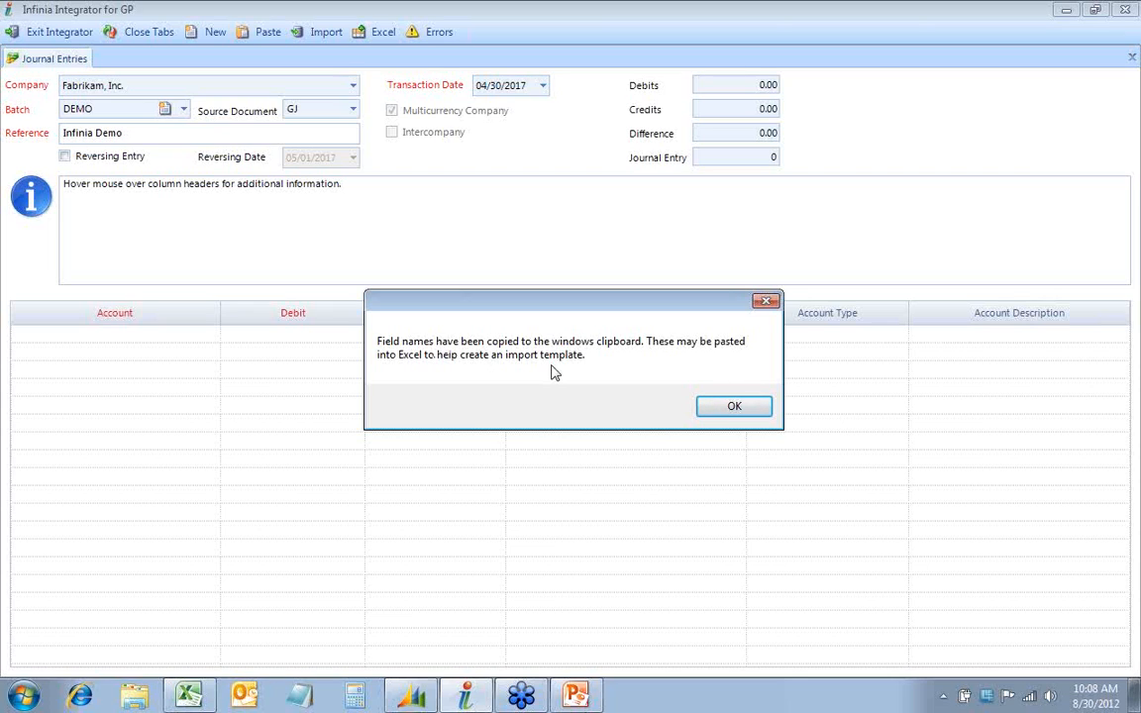
pyautogui.click(718, 410)
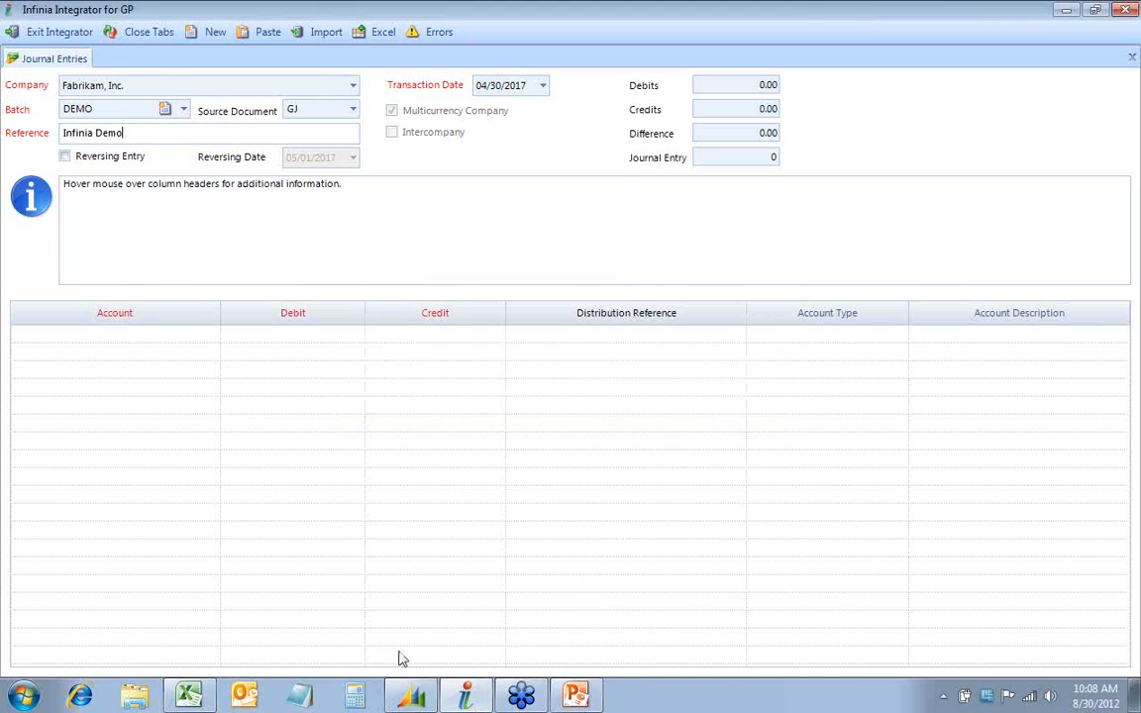
pyautogui.click(190, 697)
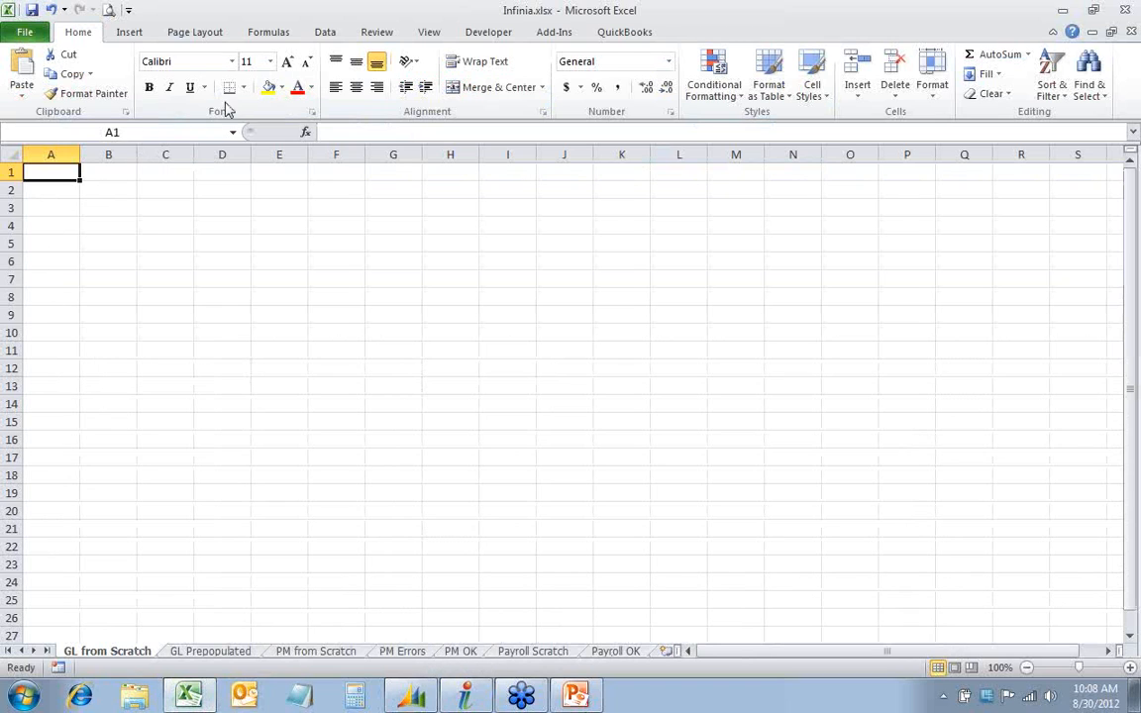
pyautogui.click(22, 69)
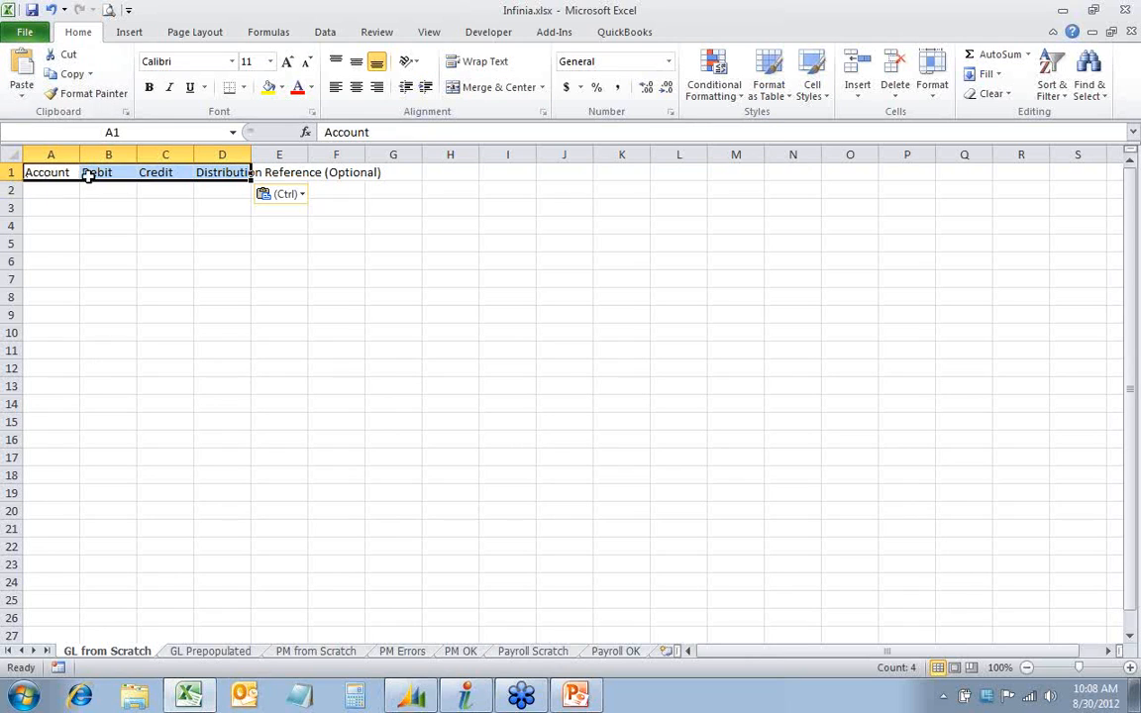
# Fit the widths of columns A through D to their headings and select cell A2.
pyautogui.moveTo(216, 154); pyautogui.dragTo(51, 156)
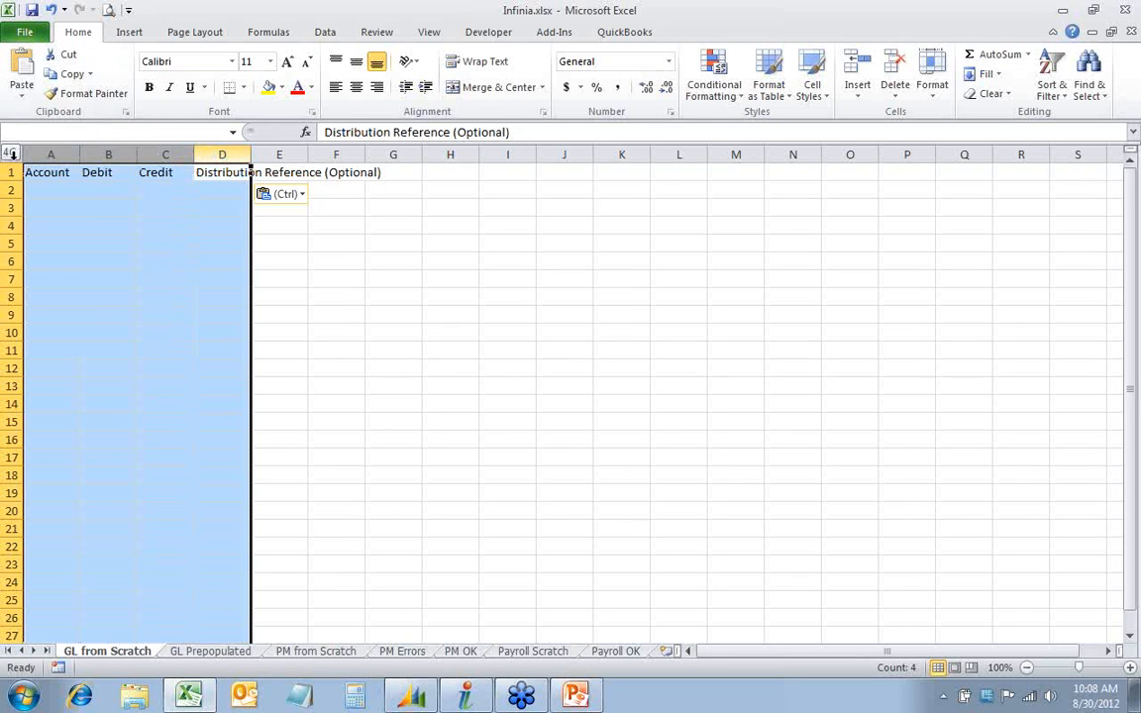
pyautogui.doubleClick(78, 156)
pyautogui.click(61, 189)
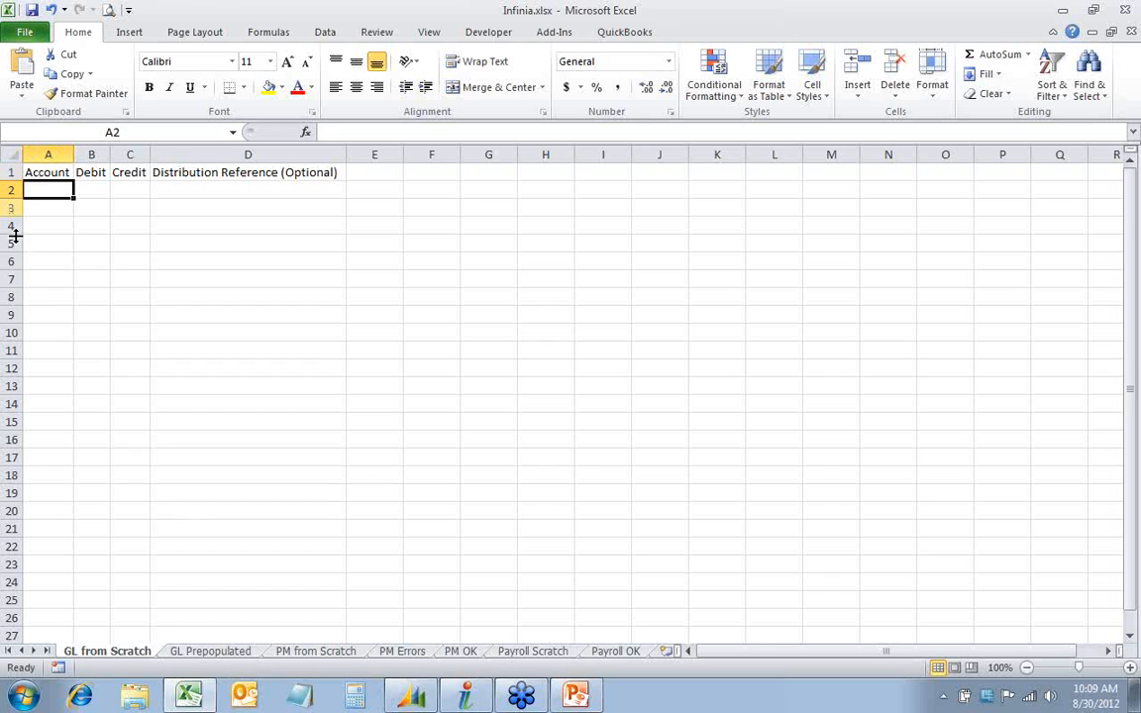
# Compare the GL from Scratch template with the layout and subtotals of the GL Prepopulated sheet.
pyautogui.click(192, 654)
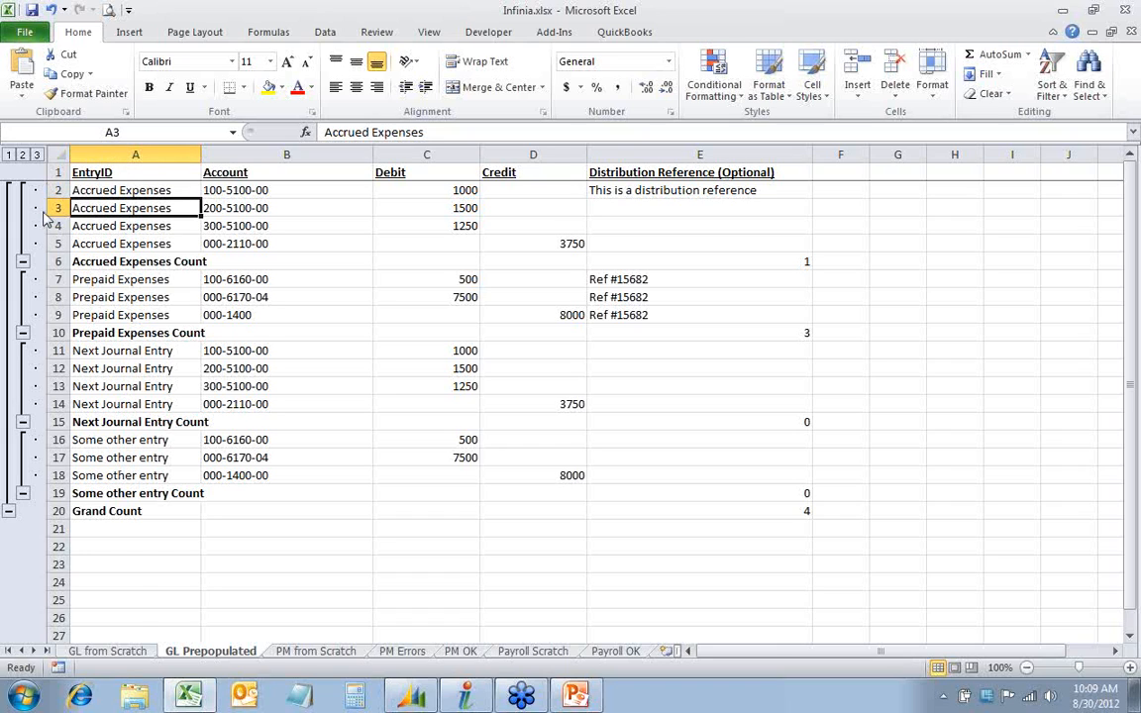
pyautogui.click(115, 651)
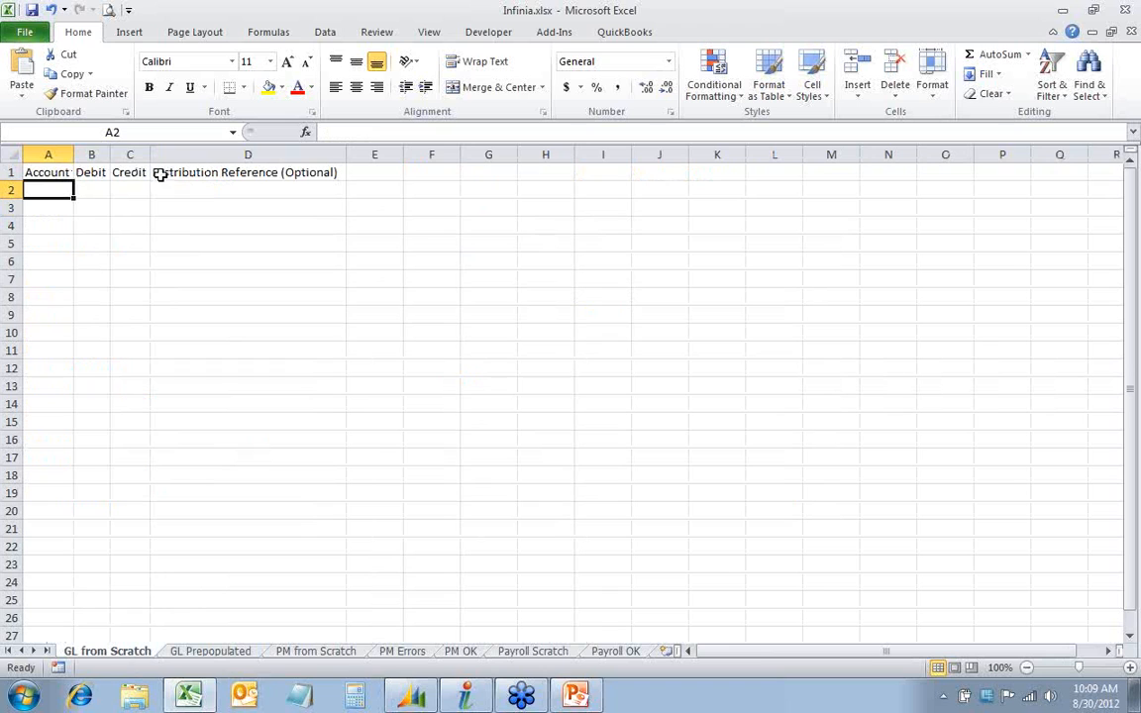
pyautogui.click(217, 653)
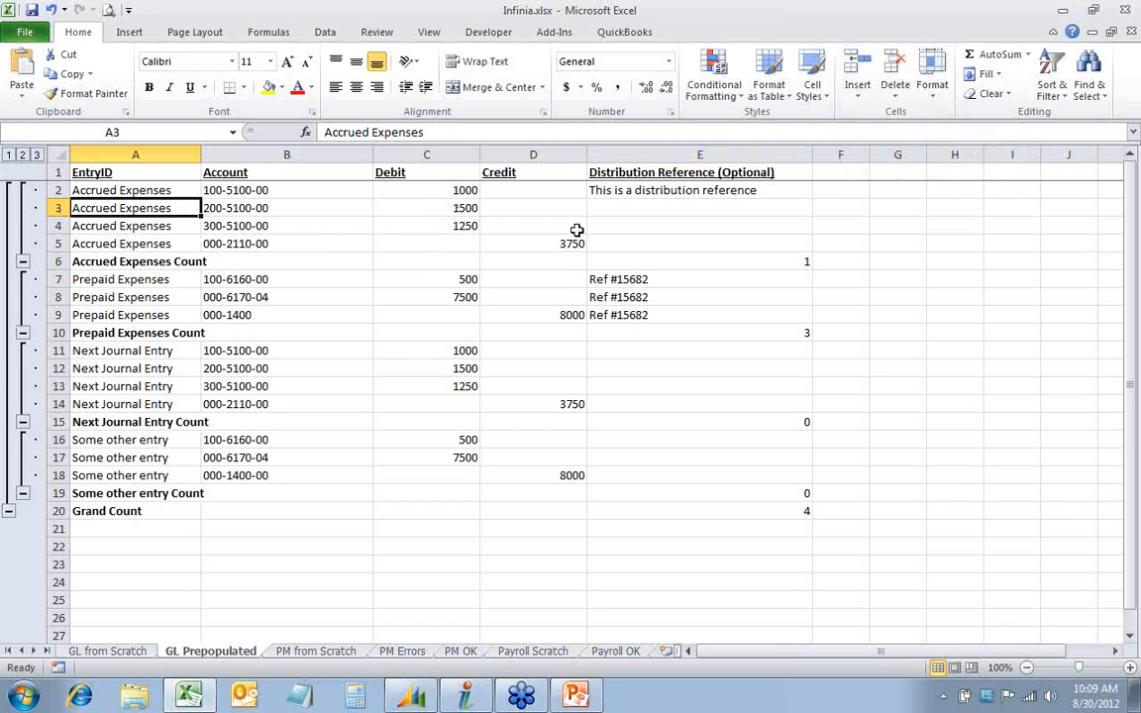
pyautogui.click(325, 34)
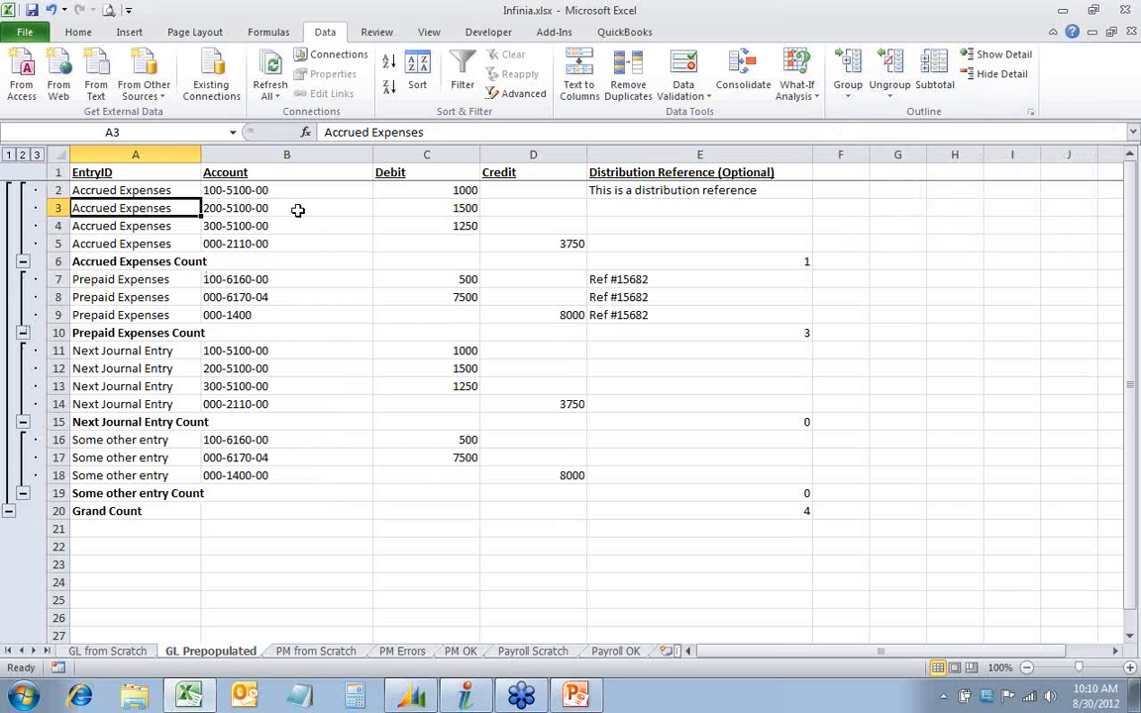
# Copy the first Accrued Expenses entry, cells B2:E5, and paste it into the journal entry grid in Infinia Integrator.
pyautogui.moveTo(263, 190); pyautogui.dragTo(699, 240)
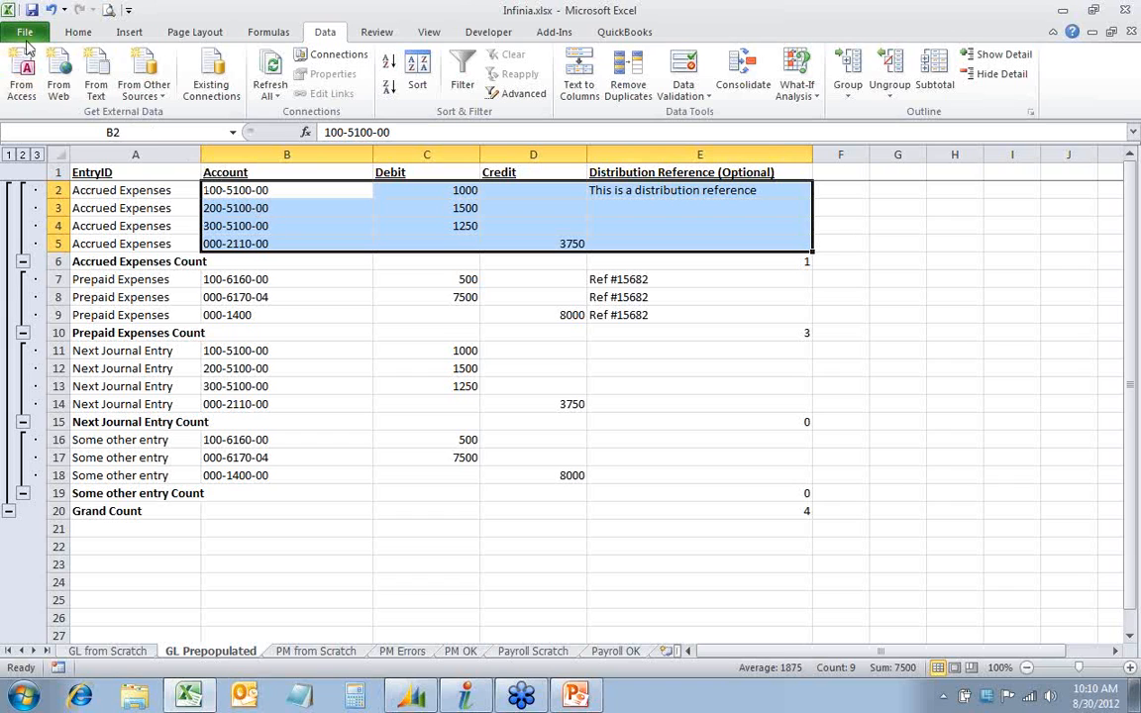
pyautogui.click(67, 32)
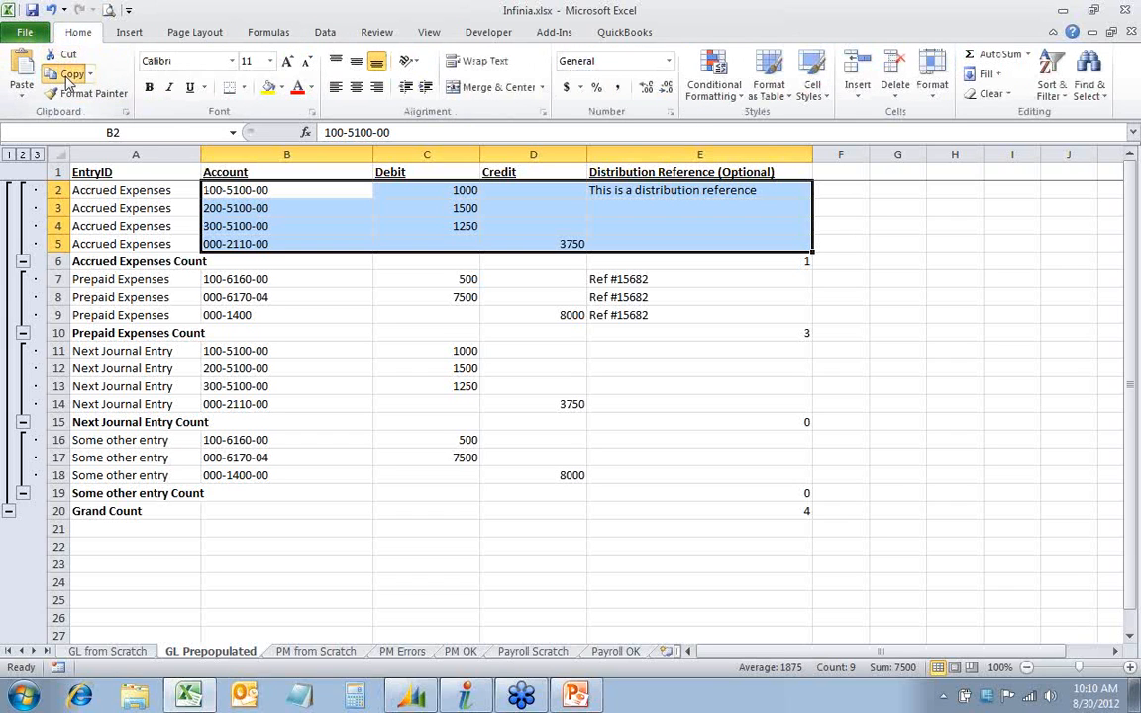
pyautogui.click(61, 73)
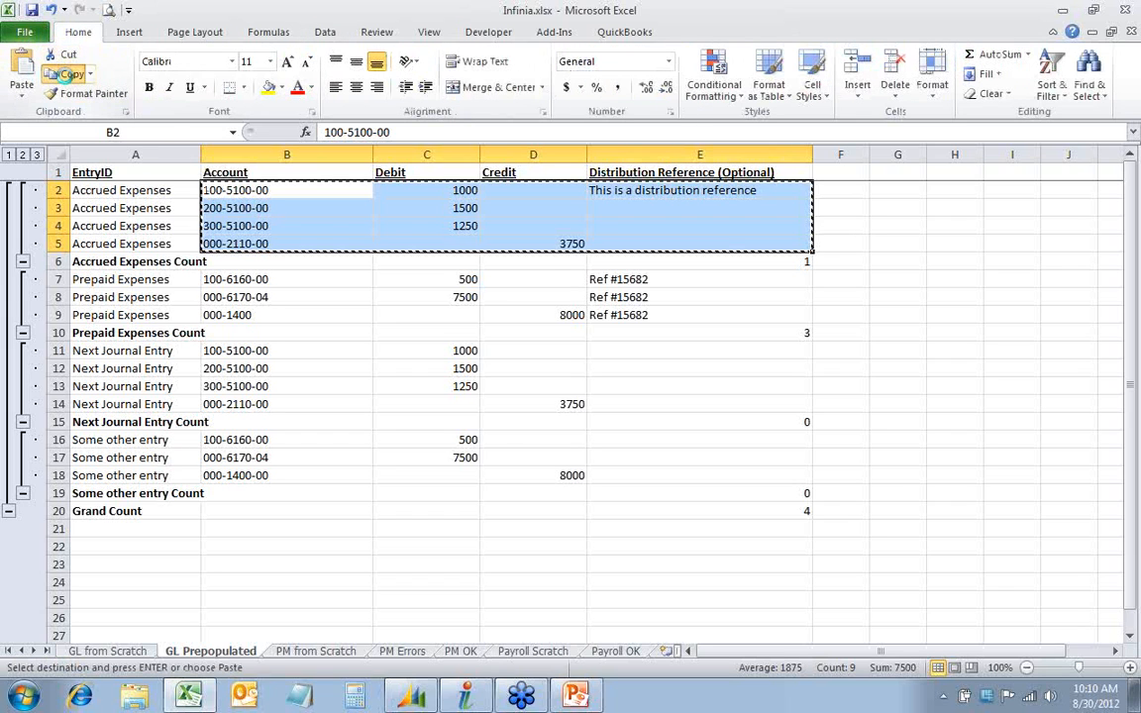
pyautogui.click(466, 696)
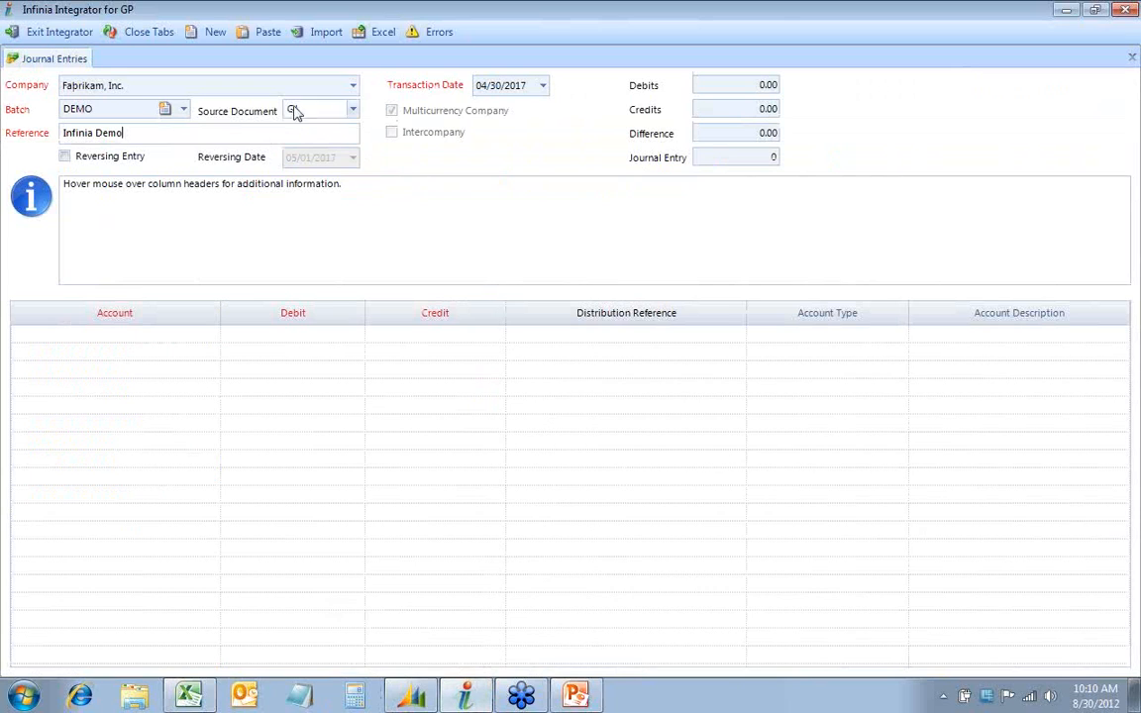
pyautogui.click(269, 32)
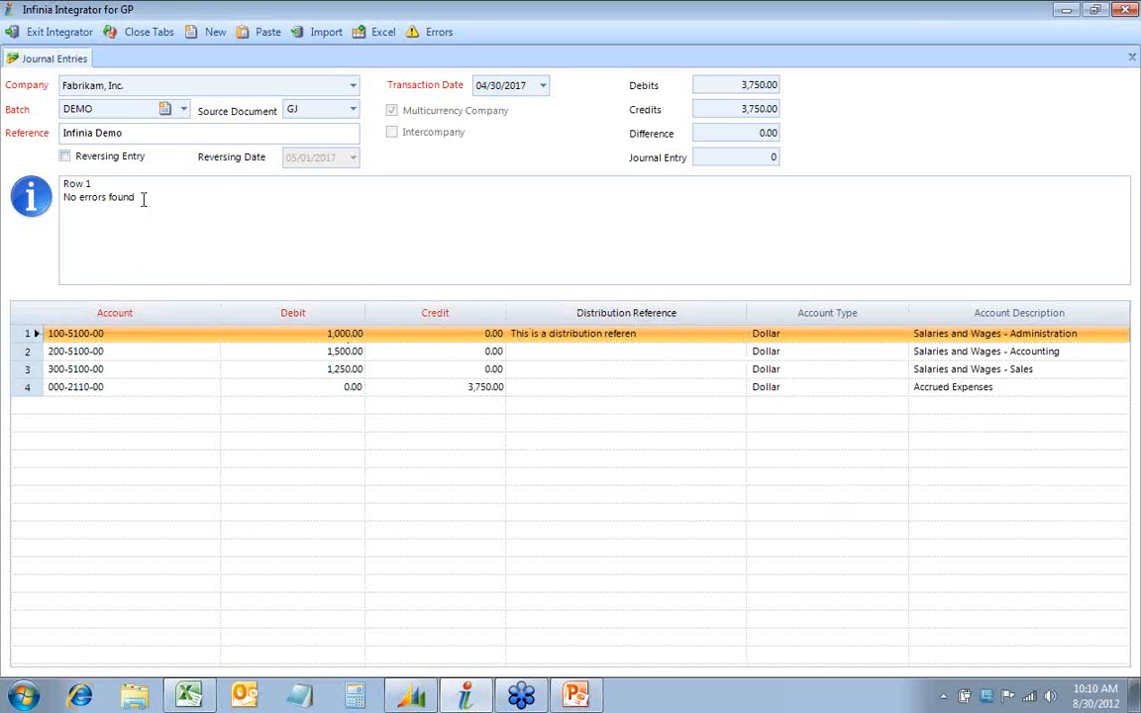
# Check the validation messages for rows 2, 3 and 4 of the pasted journal entry.
pyautogui.click(133, 359)
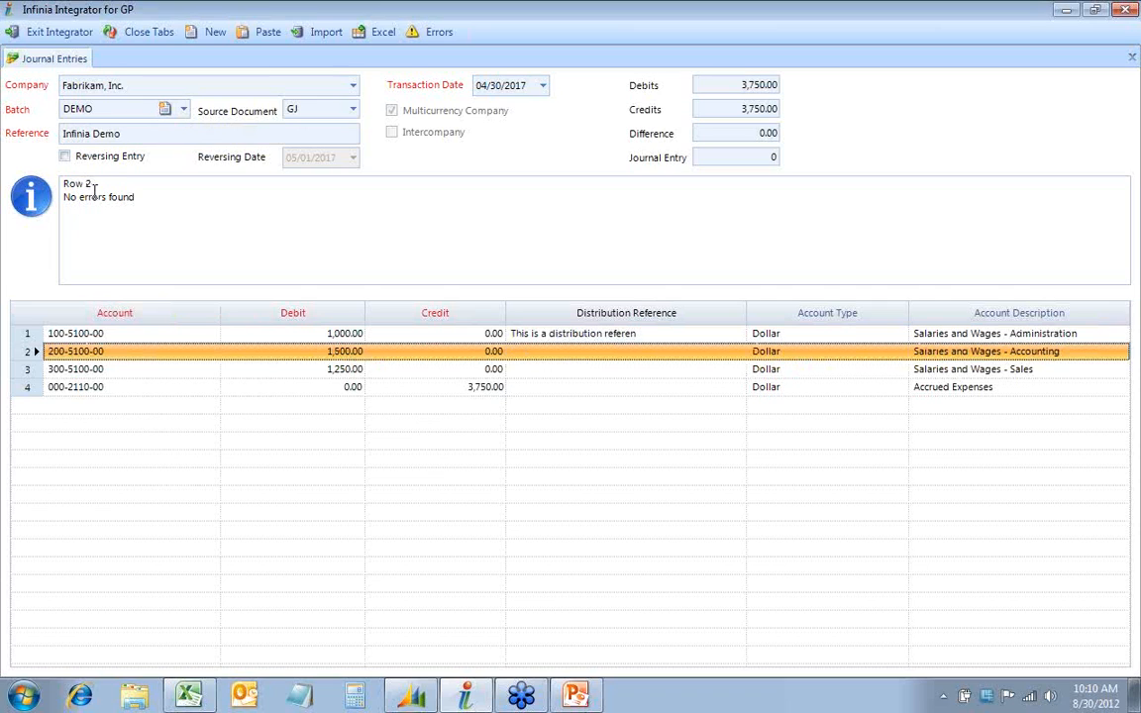
pyautogui.click(110, 371)
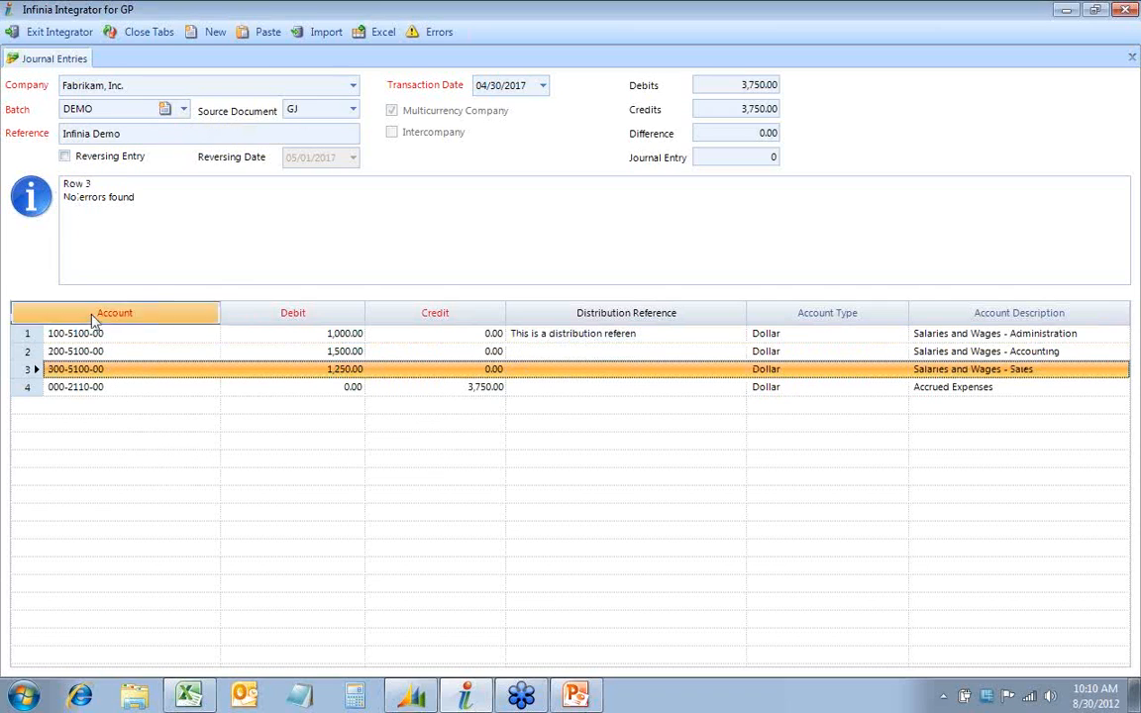
pyautogui.click(104, 388)
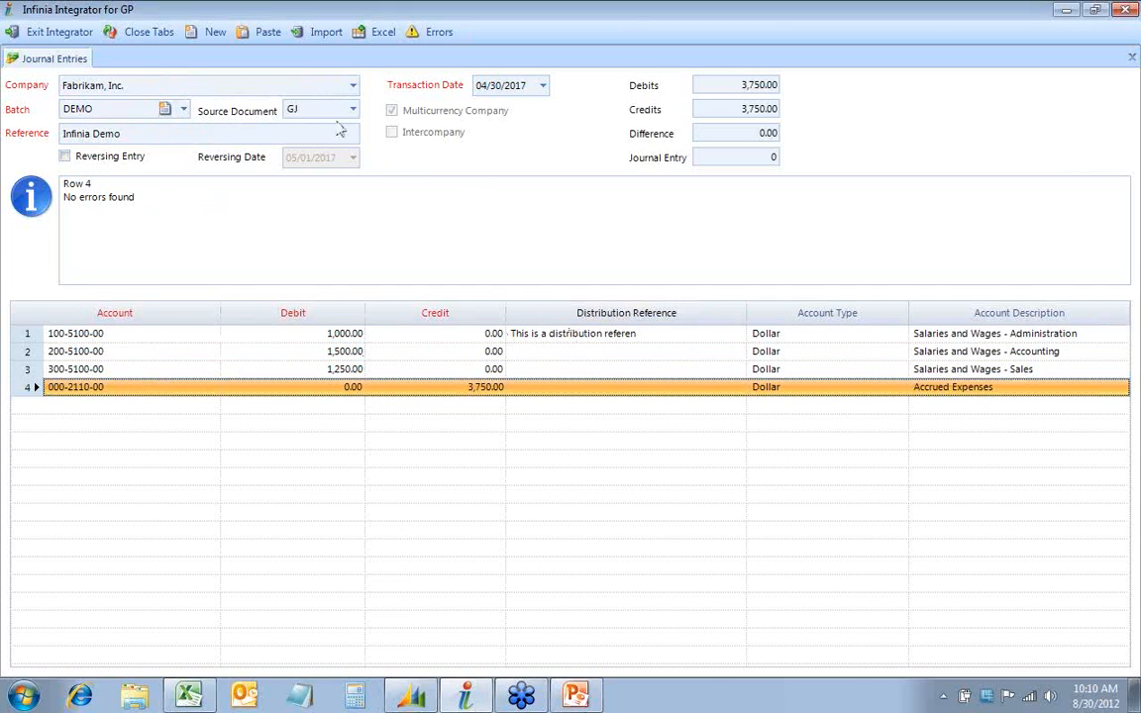
# Import the journal entry using the "Display audit report and import" option and dismiss the completion message.
pyautogui.click(324, 39)
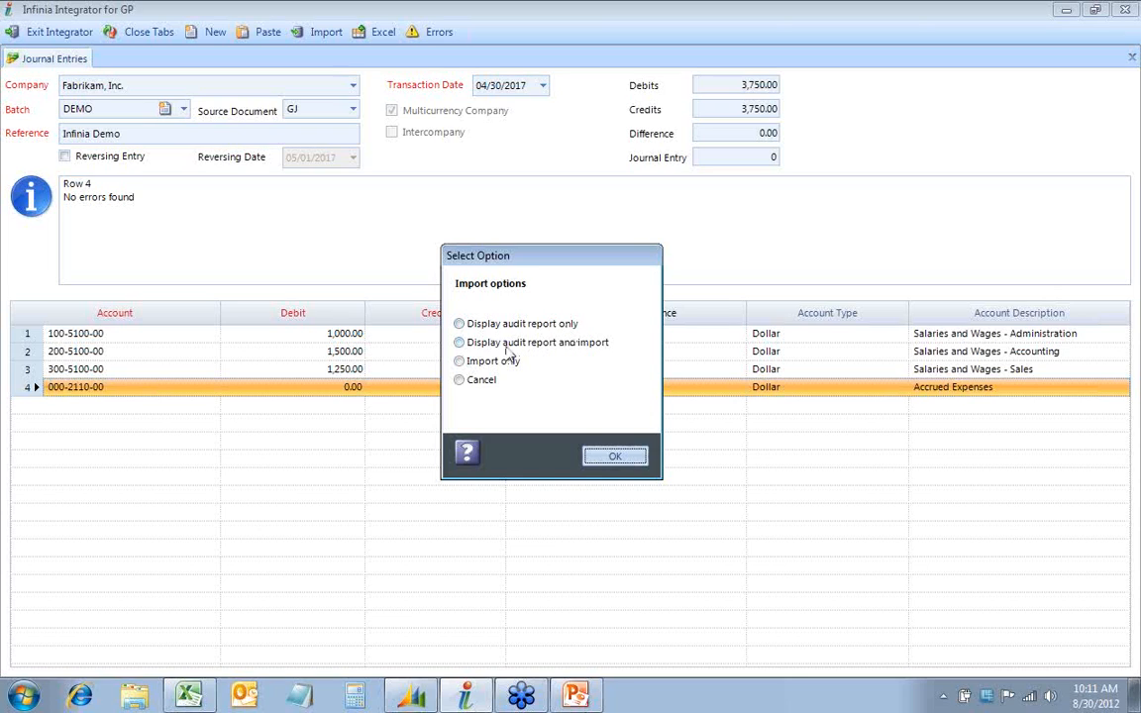
pyautogui.click(459, 342)
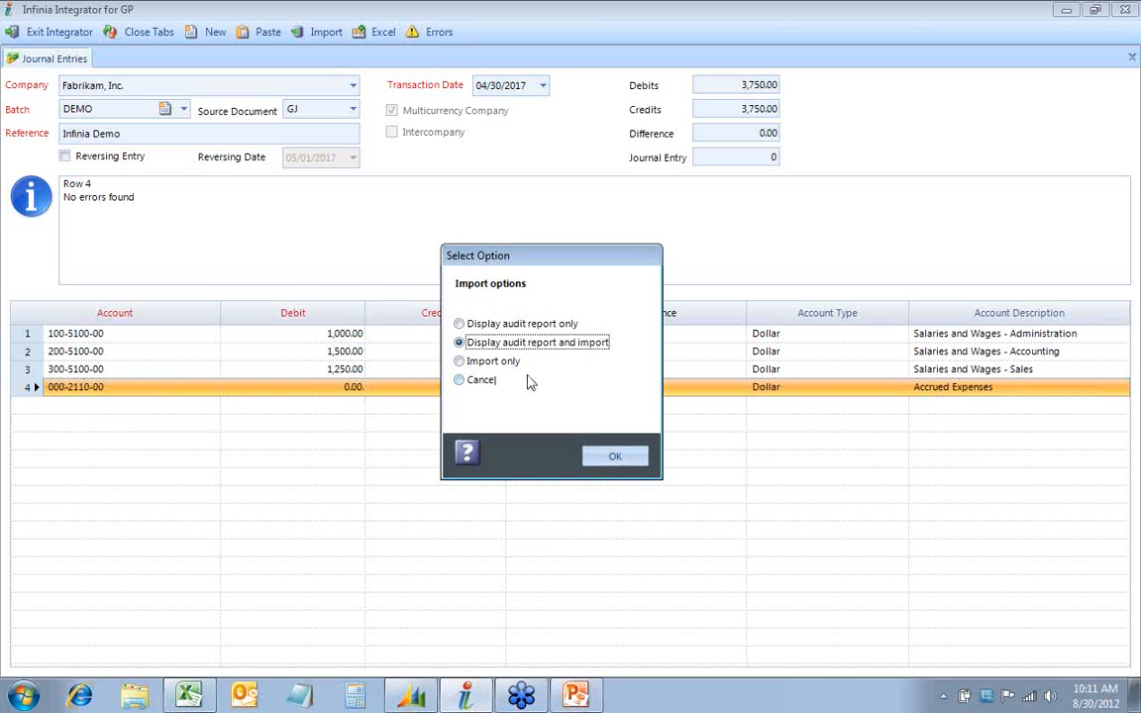
pyautogui.click(461, 361)
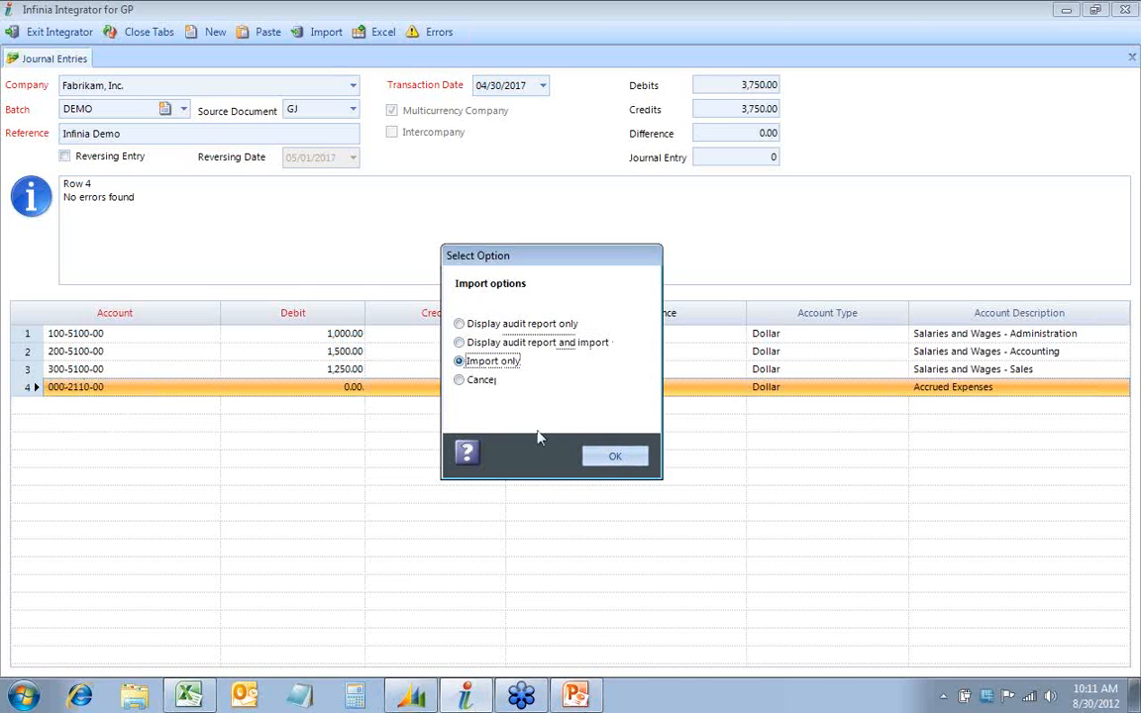
pyautogui.click(461, 343)
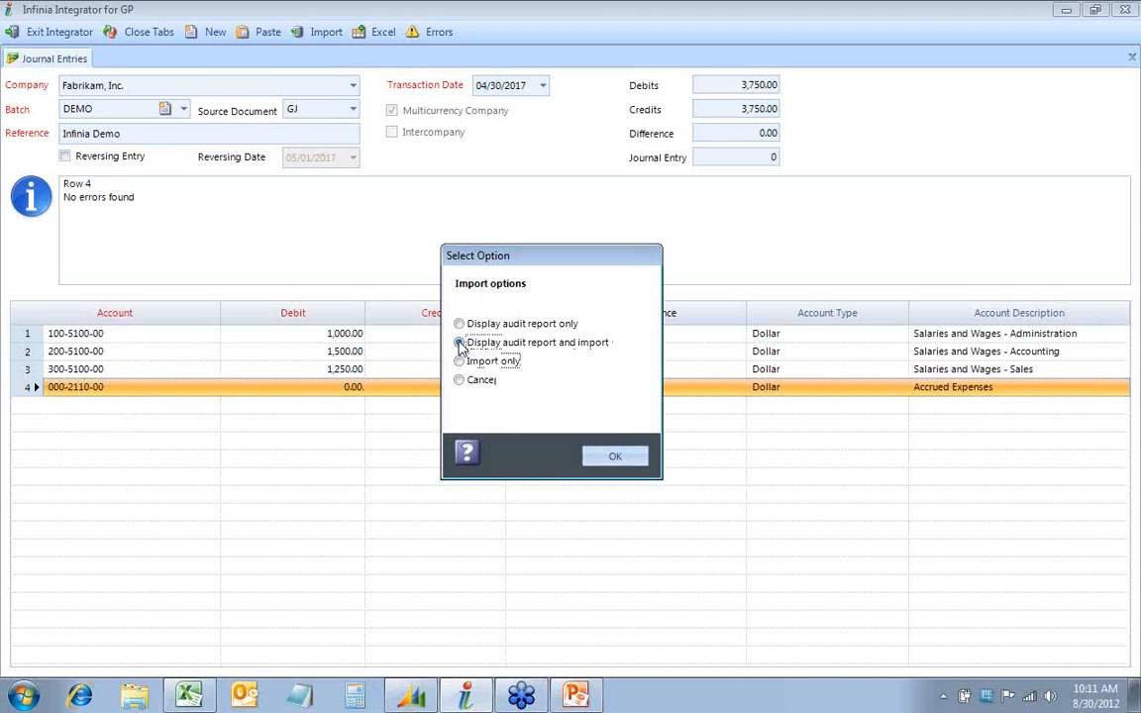
pyautogui.click(615, 458)
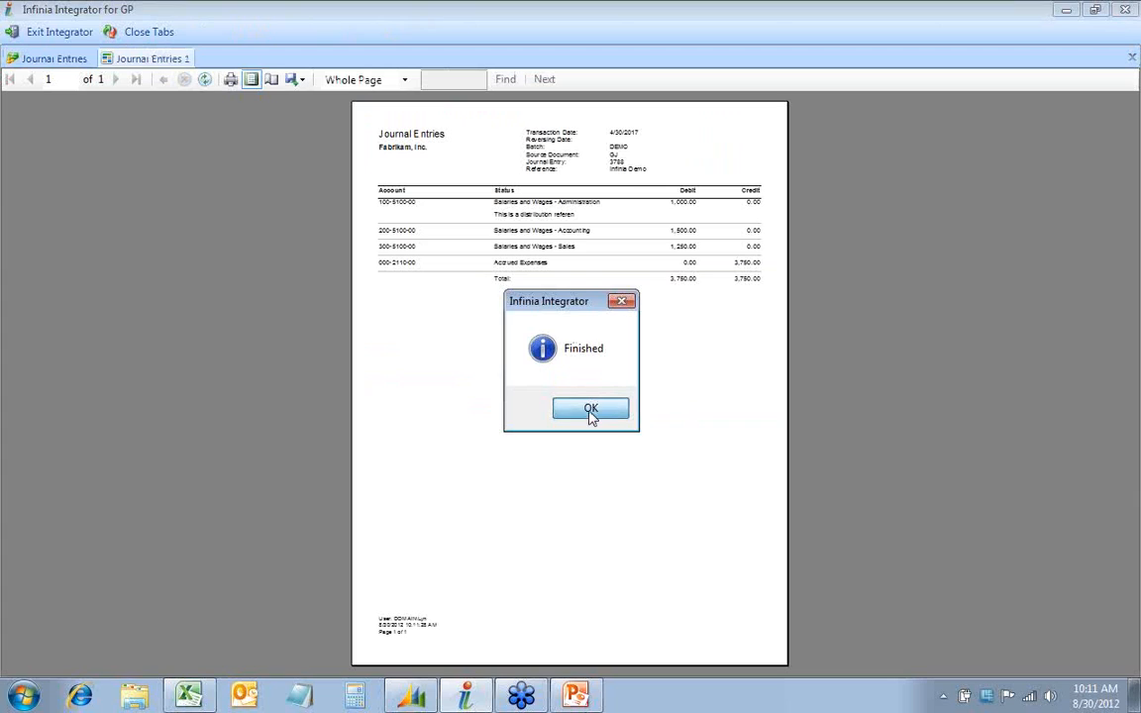
pyautogui.click(592, 417)
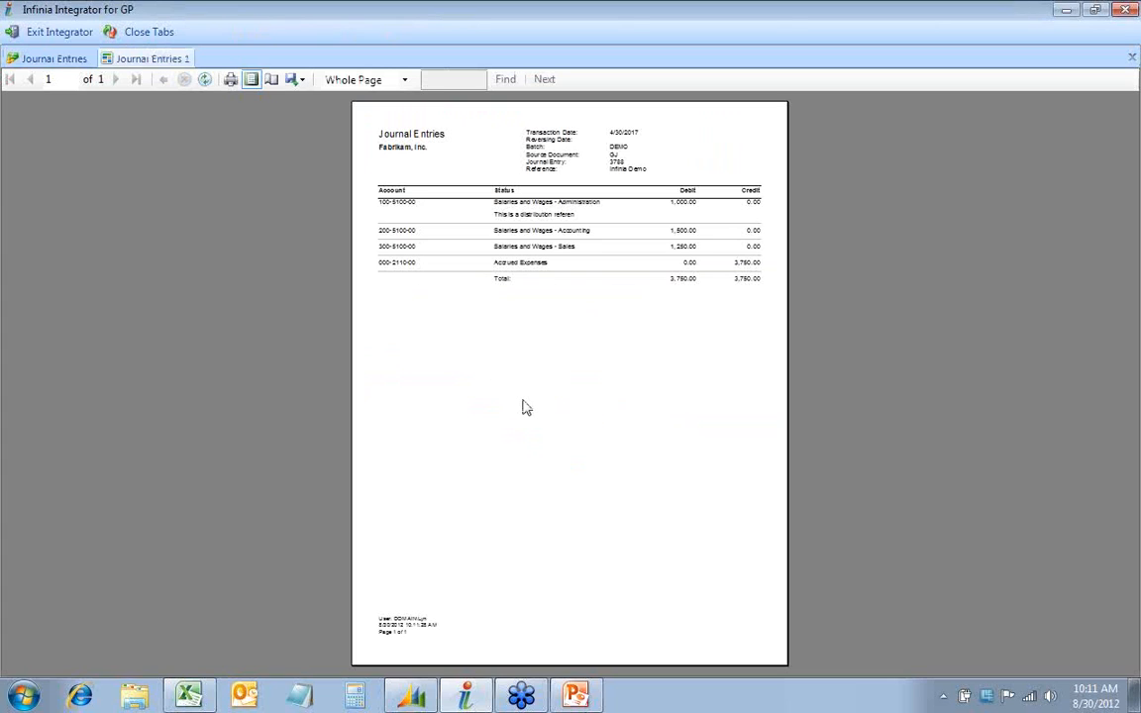
# Enlarge the journal entry audit report to 150% and review its distribution lines and totals.
pyautogui.click(404, 82)
pyautogui.click(378, 138)
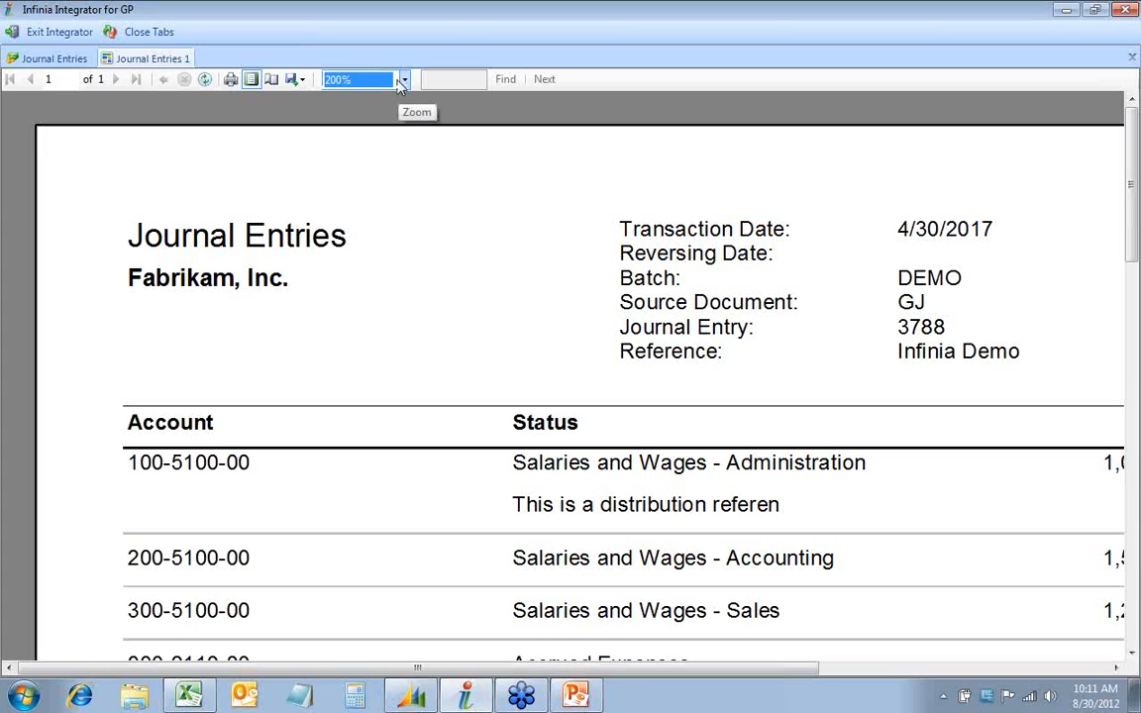
pyautogui.click(403, 82)
pyautogui.click(356, 159)
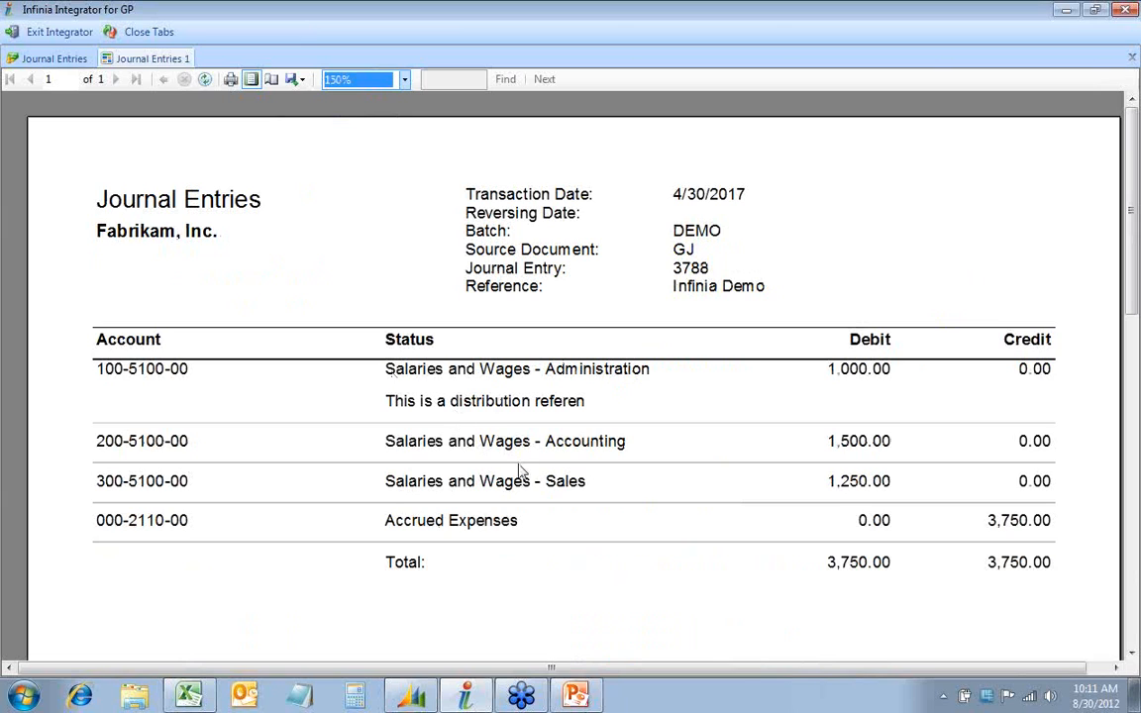
# Switch to Microsoft Dynamics GP, load the DEMO batch in the Financial Batch Entry window and open its transactions.
pyautogui.click(416, 700)
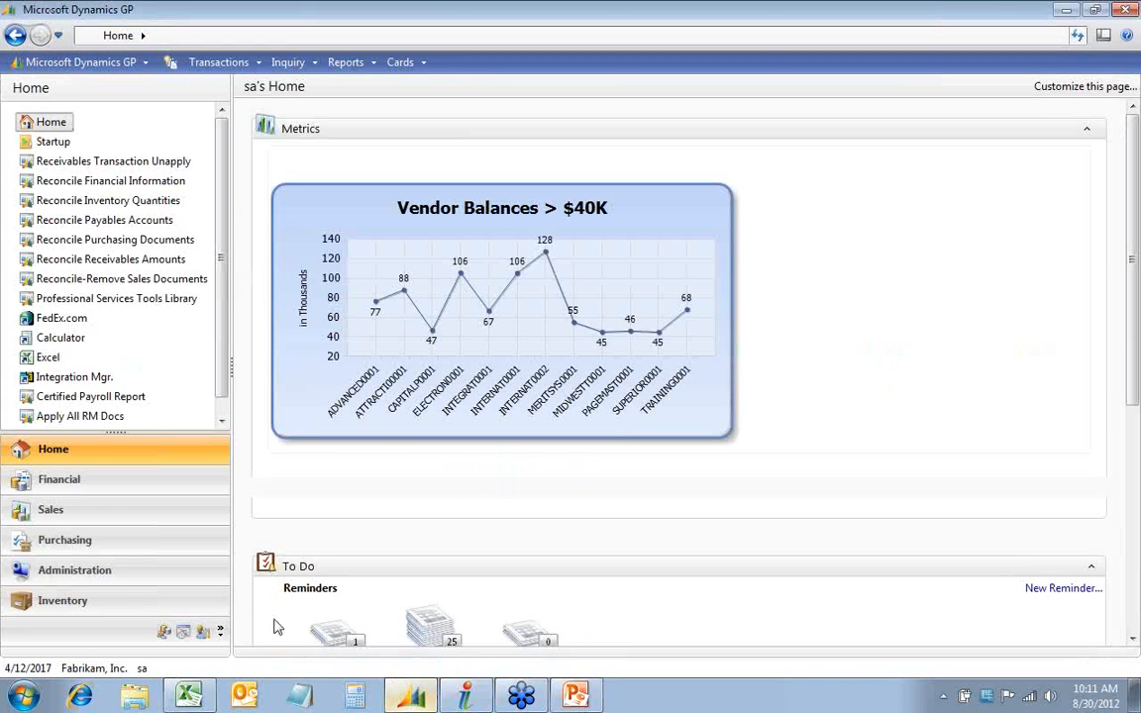
pyautogui.click(80, 484)
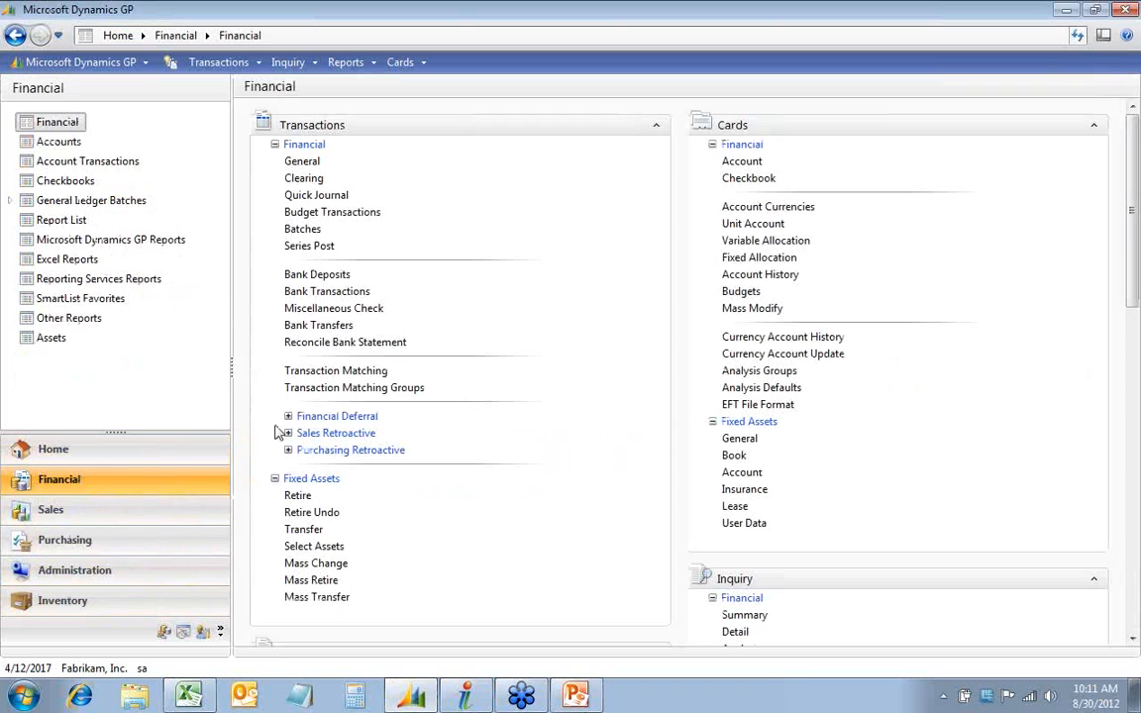
pyautogui.click(303, 228)
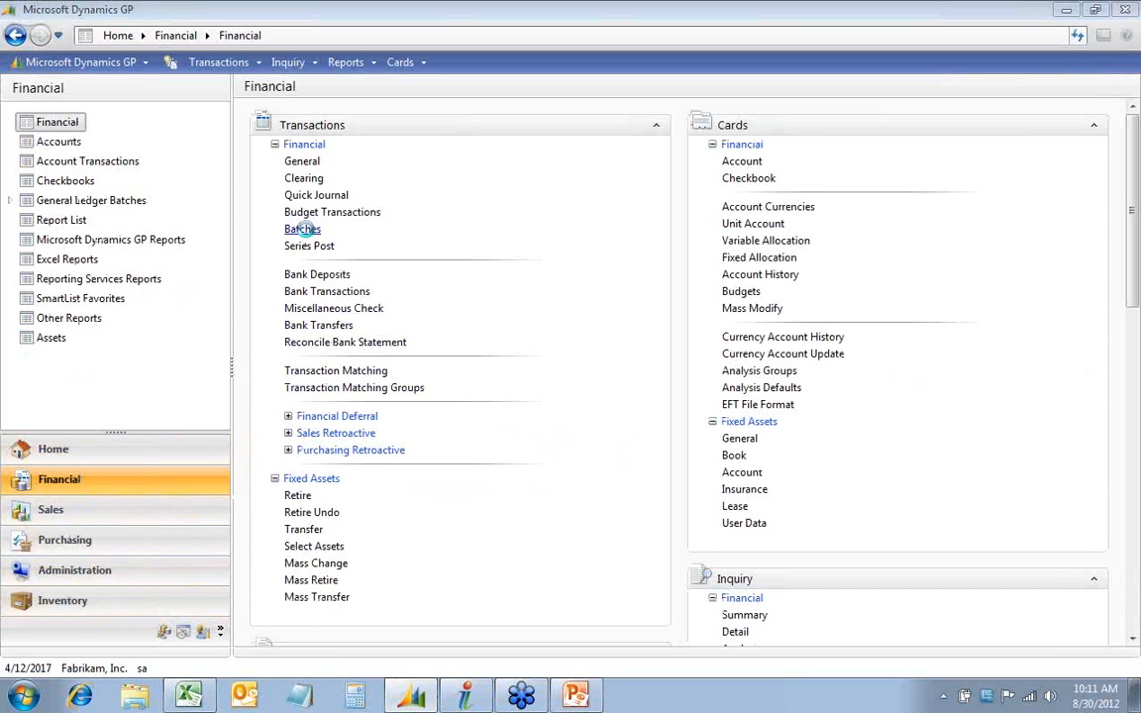
pyautogui.click(475, 229)
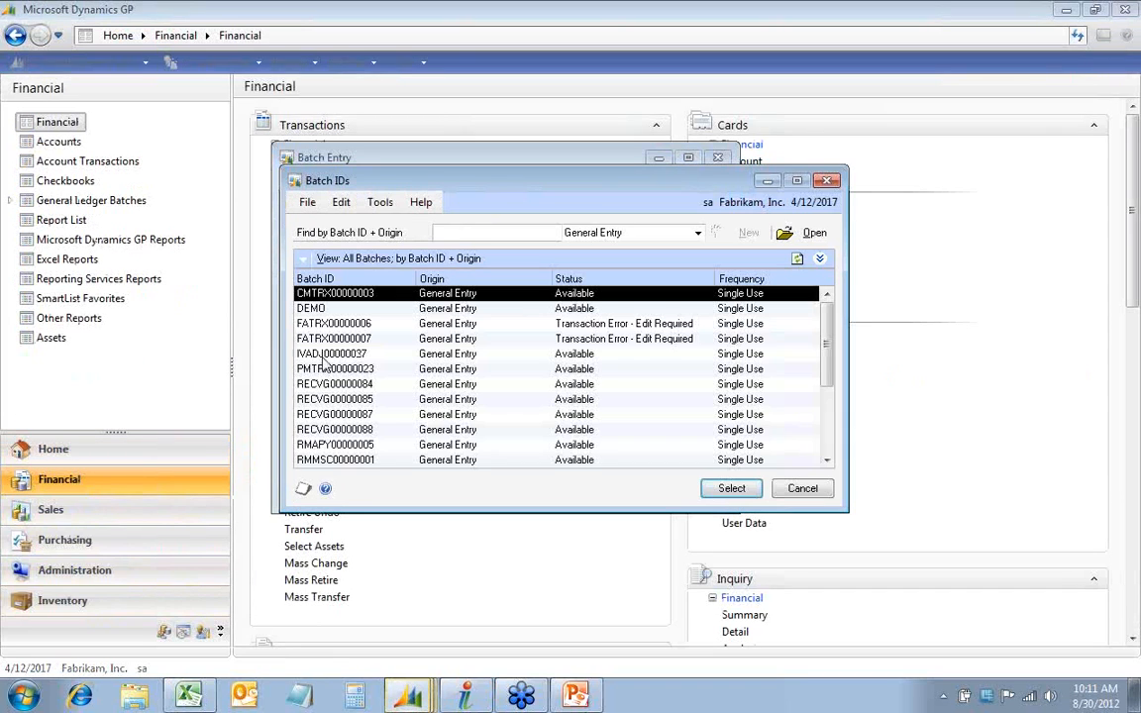
pyautogui.click(309, 308)
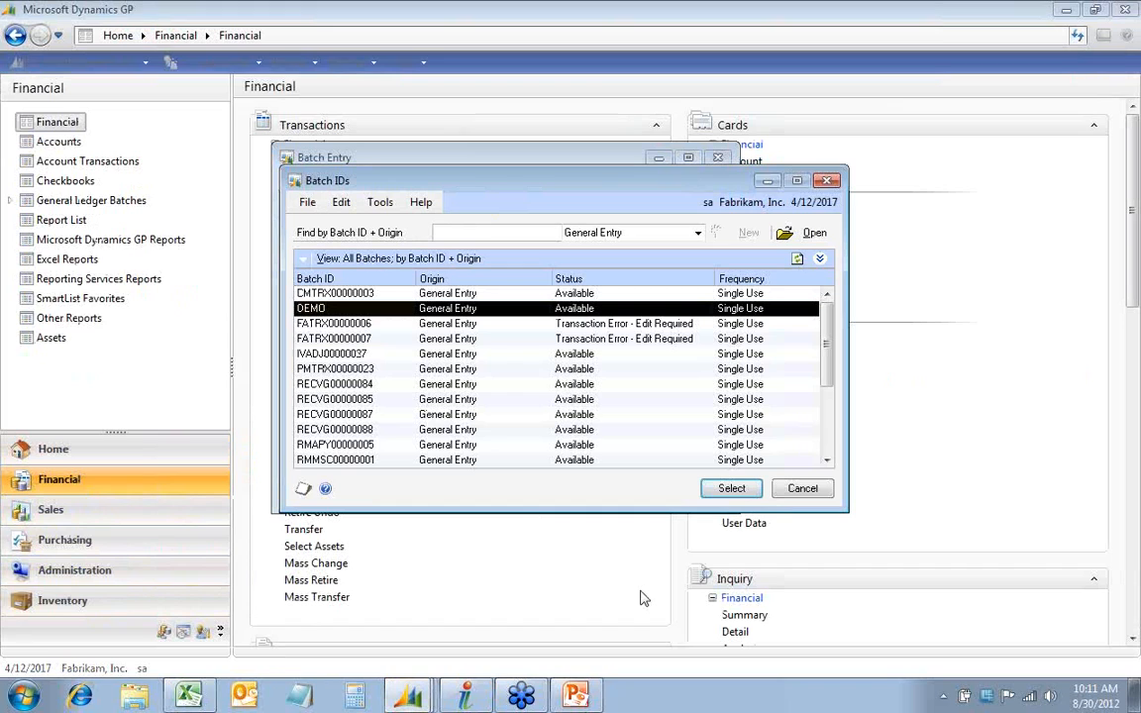
pyautogui.click(738, 490)
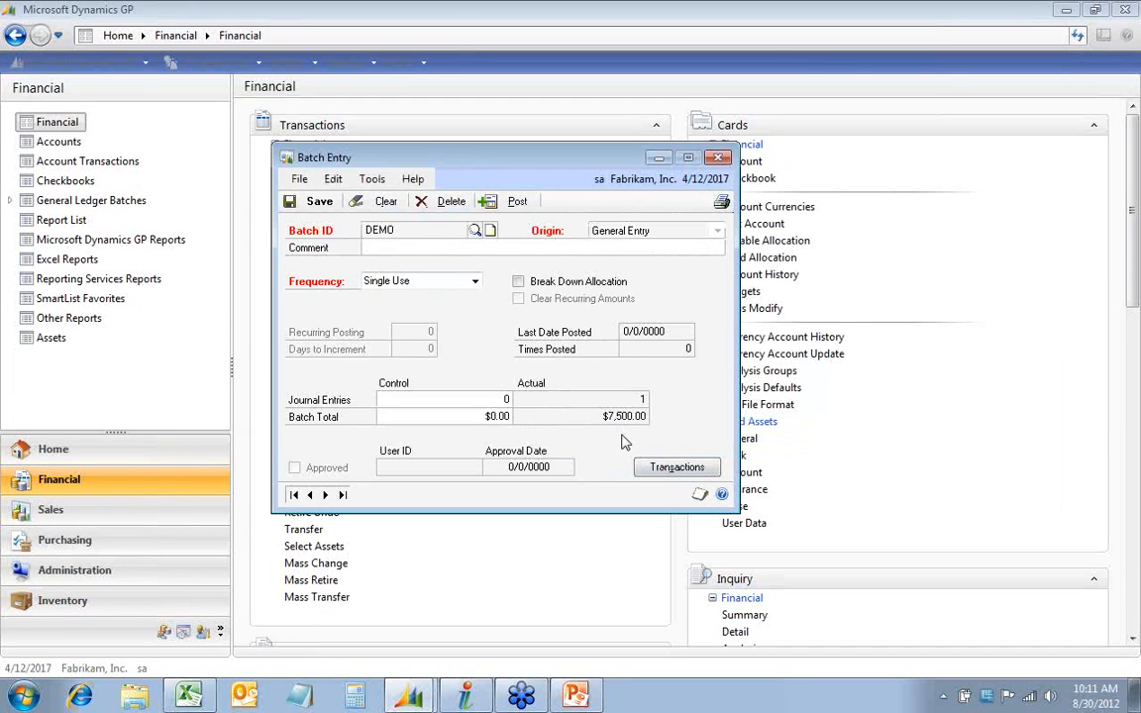
pyautogui.click(677, 470)
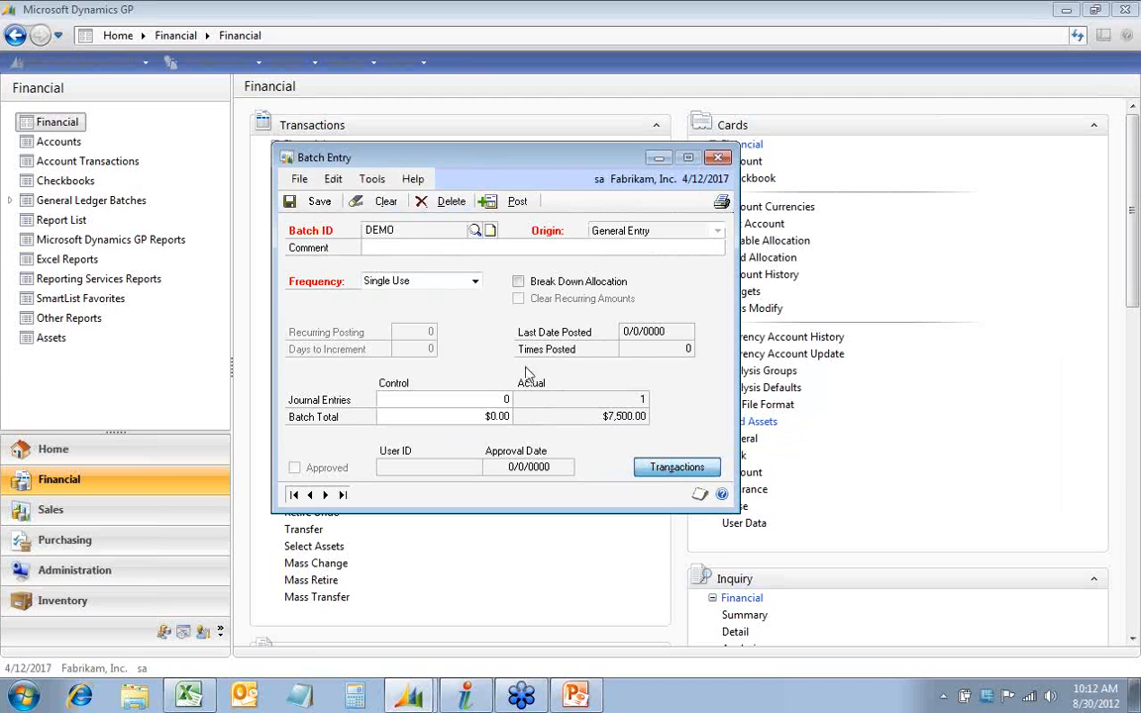
# Look up the journal entry in the TEST batch and load it in Transaction Entry.
pyautogui.click(436, 182)
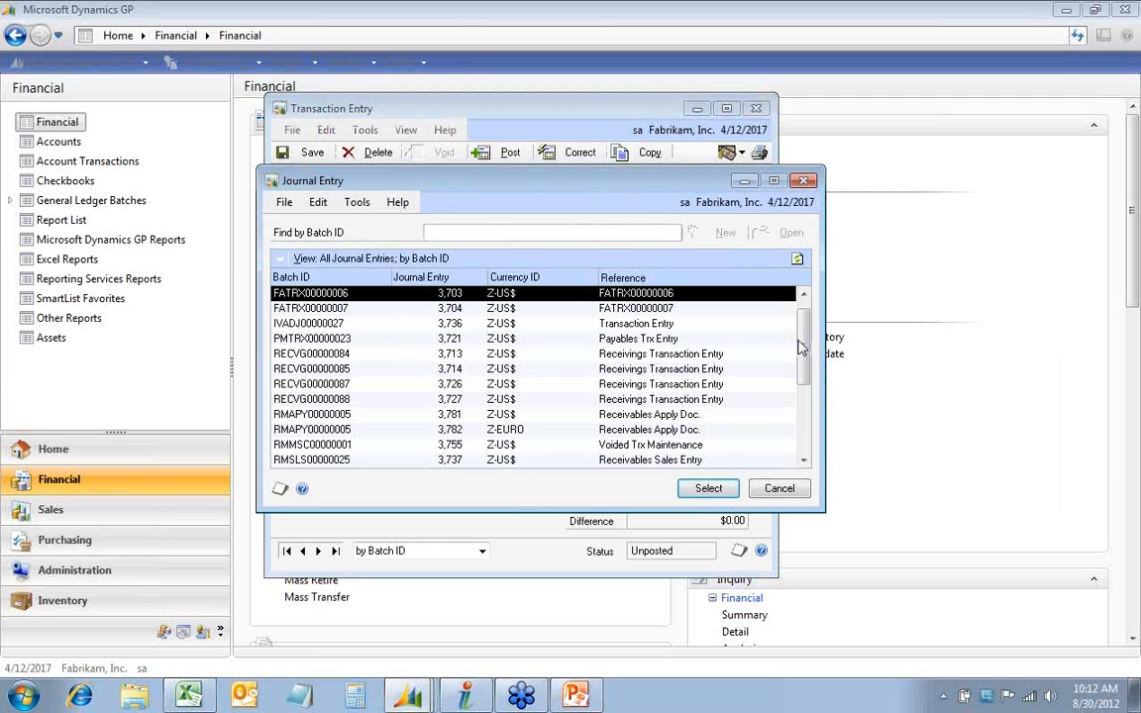
pyautogui.moveTo(804, 331); pyautogui.dragTo(789, 455)
pyautogui.click(431, 461)
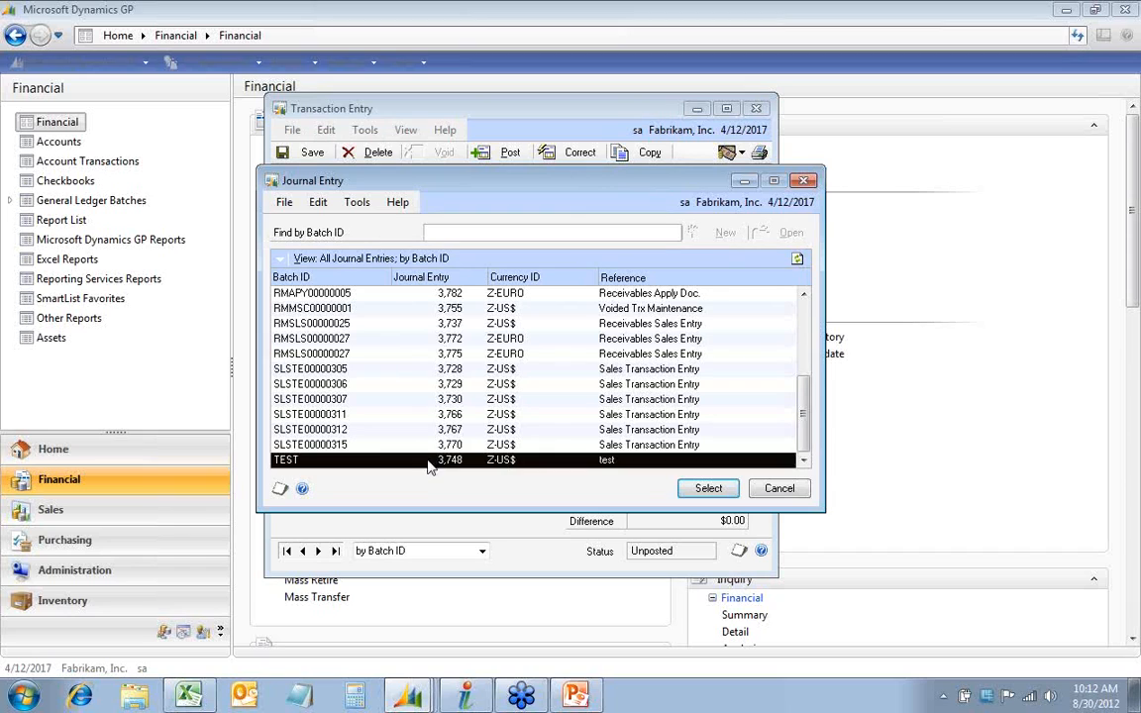
pyautogui.click(706, 489)
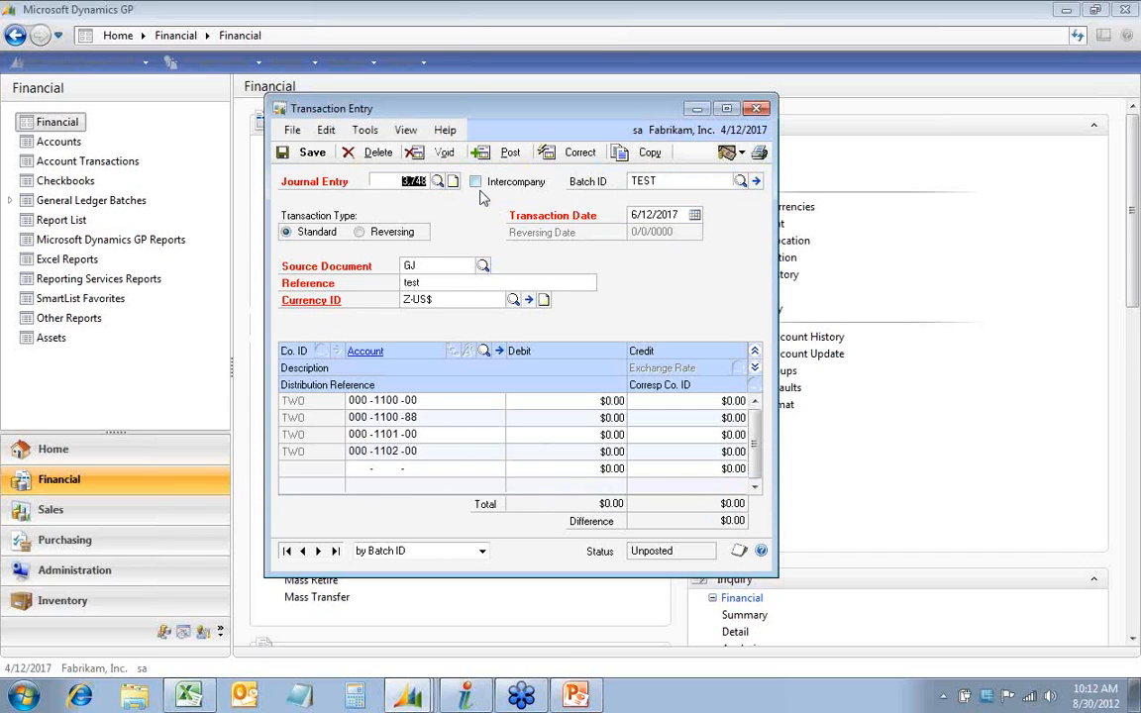
# Load the DEMO batch's Infinia Demo journal entry to review its distributions, and close the Transaction Entry and Batch Entry windows.
pyautogui.click(439, 182)
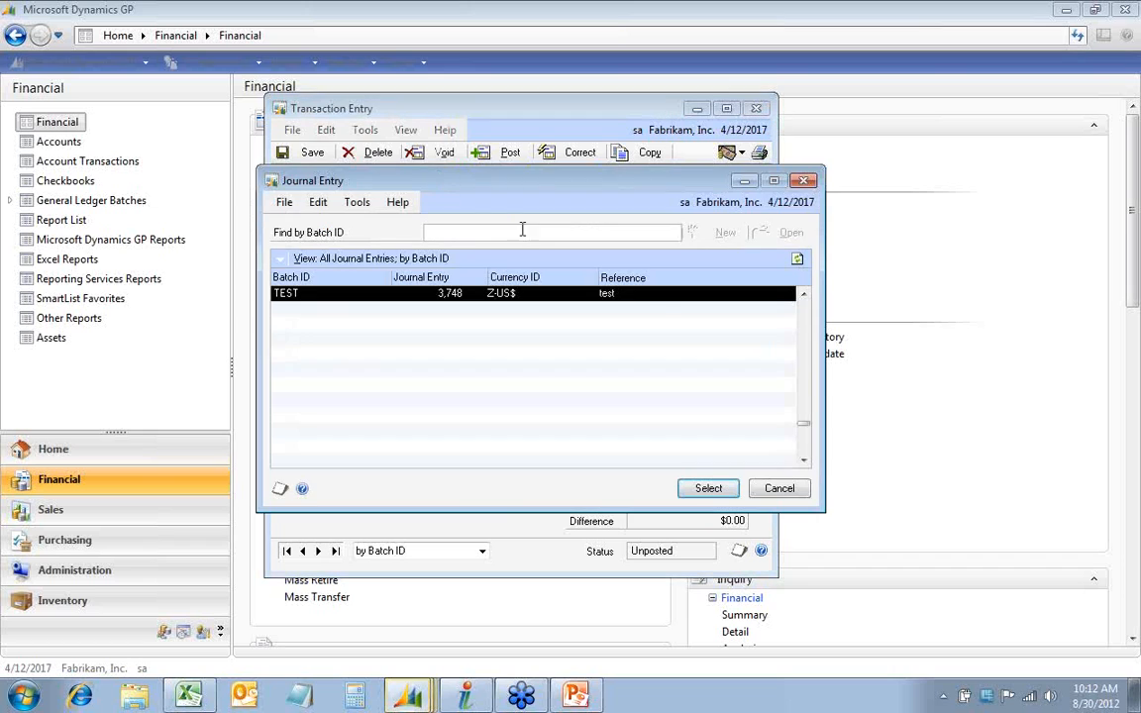
pyautogui.moveTo(802, 297); pyautogui.dragTo(802, 297)
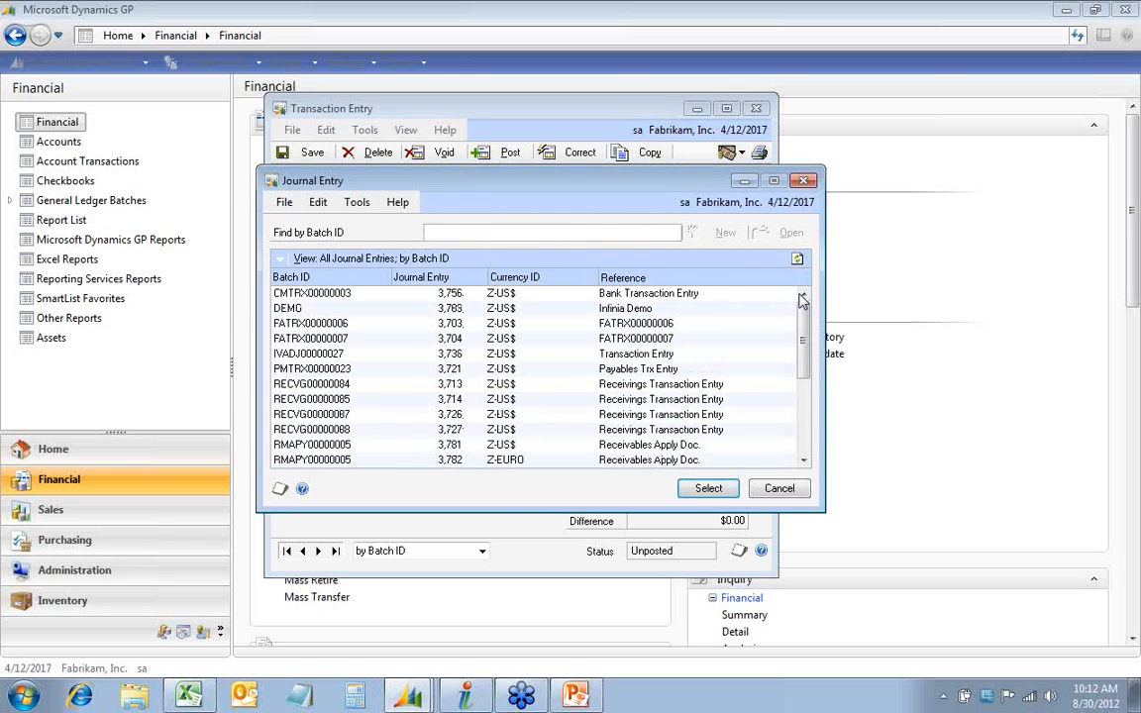
pyautogui.click(649, 309)
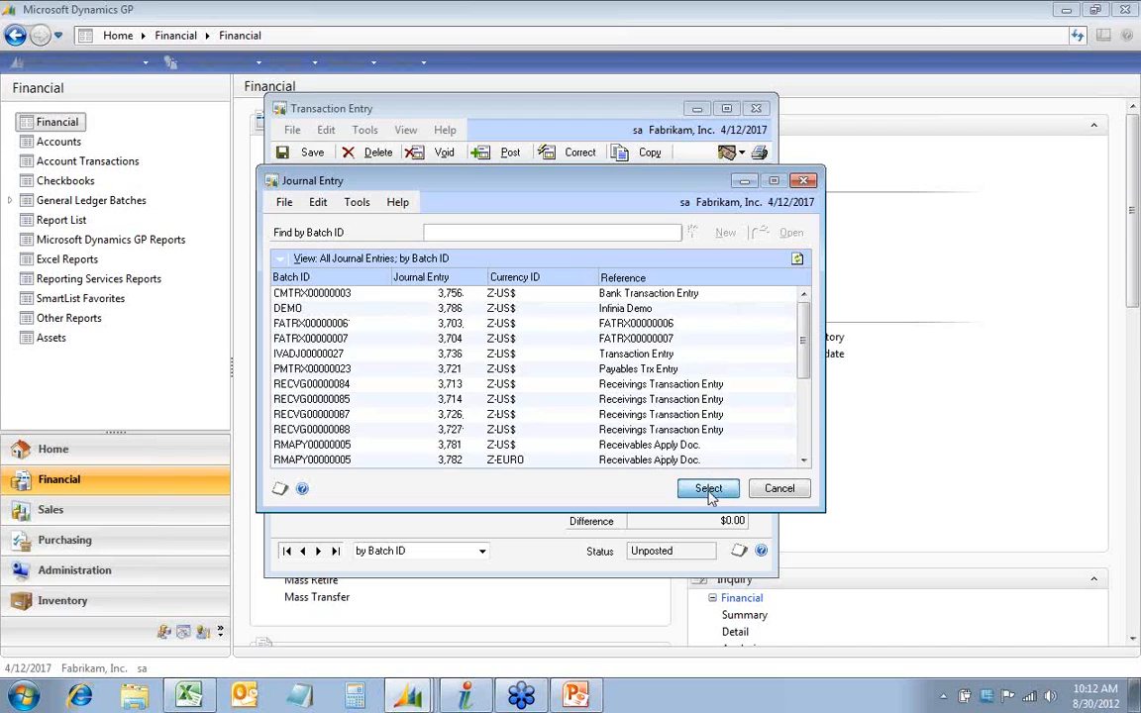
pyautogui.click(708, 488)
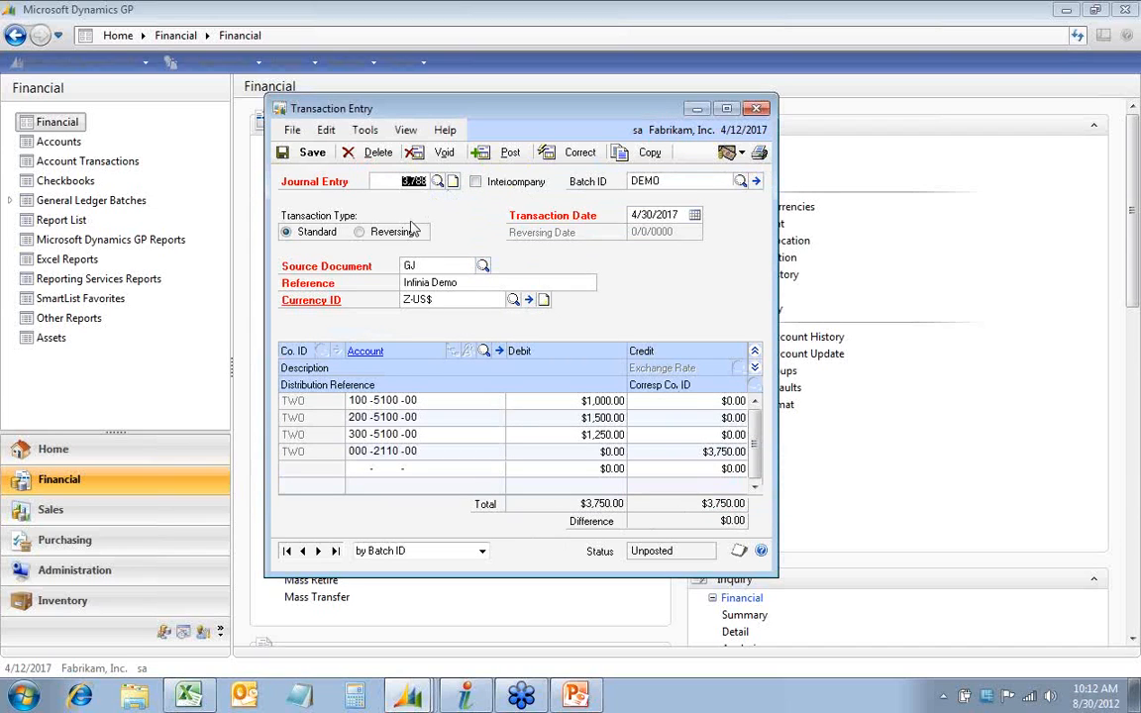
pyautogui.click(757, 109)
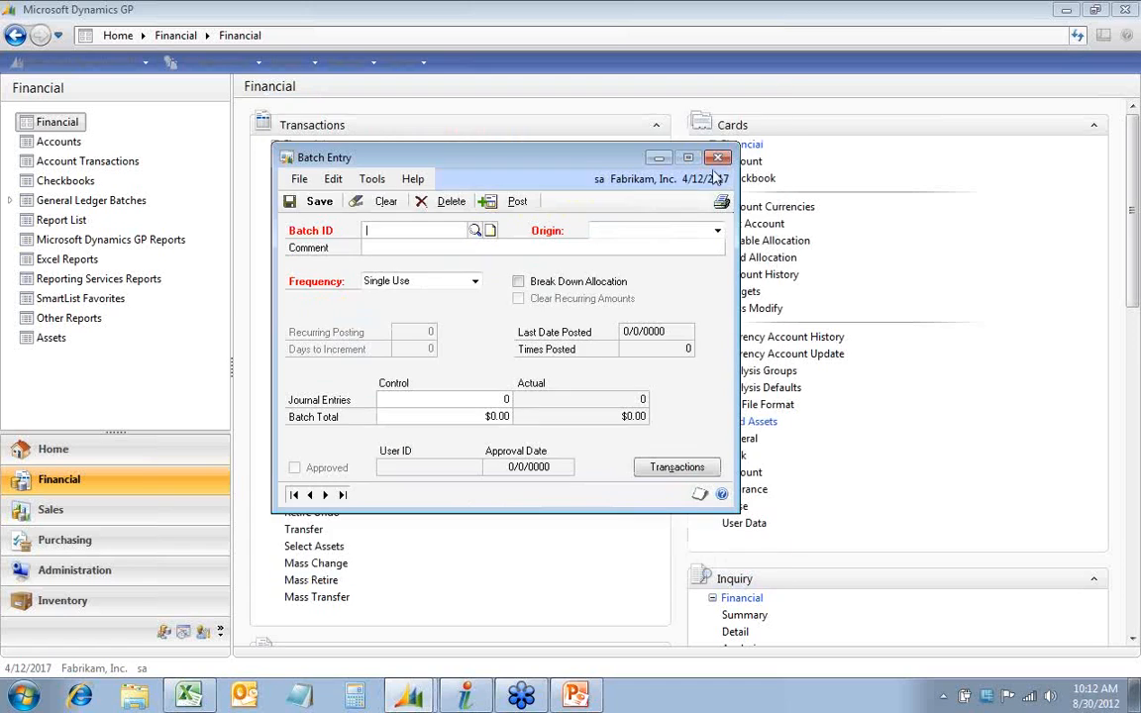
pyautogui.click(720, 159)
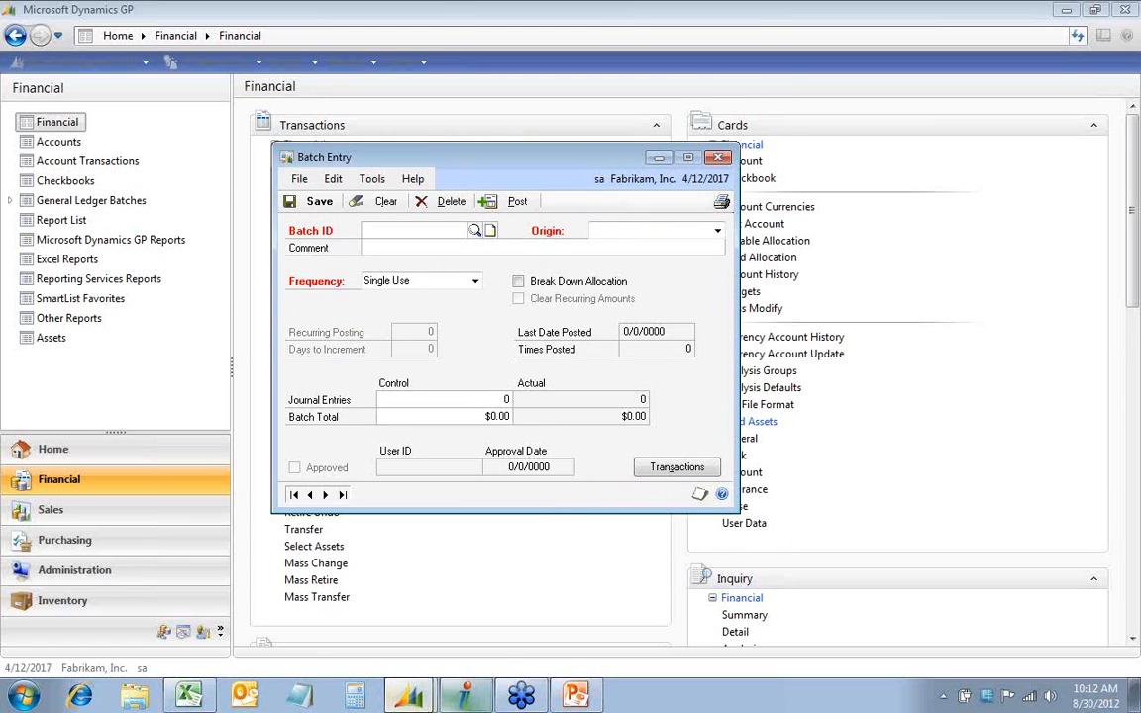
# Copy the Prepaid Expenses entry, cells B7:E9, from the Excel workbook and paste it into a new journal entry in Infinia Integrator.
pyautogui.click(188, 696)
pyautogui.moveTo(238, 280); pyautogui.dragTo(682, 318)
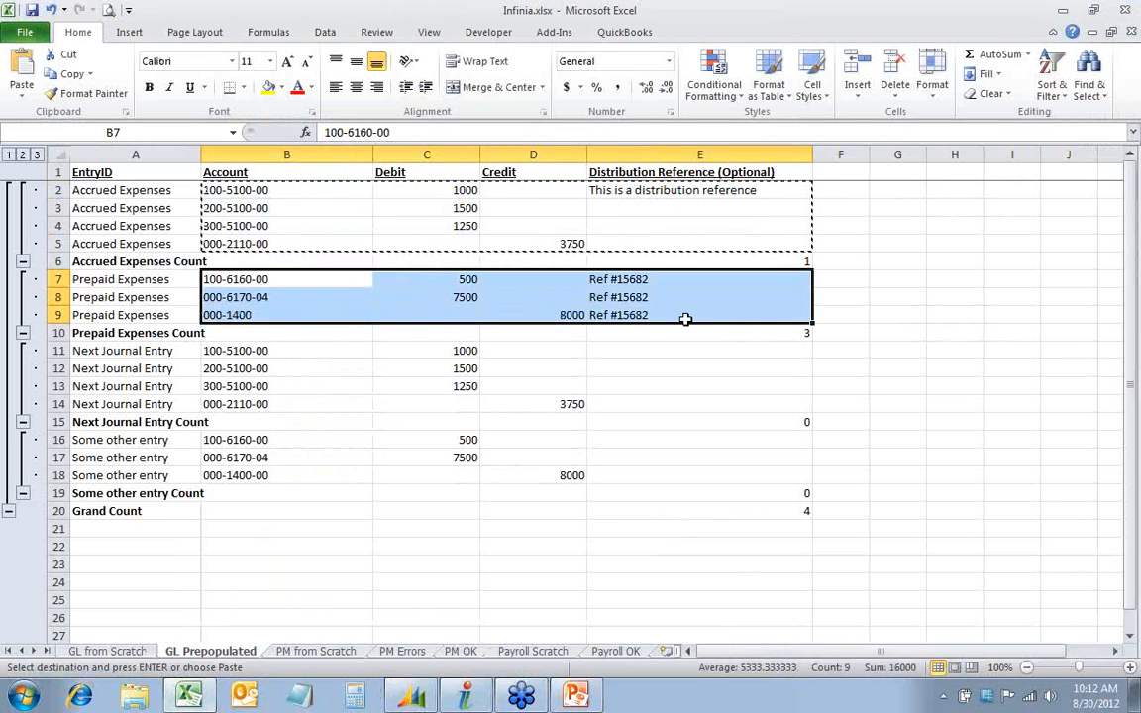
pyautogui.click(70, 75)
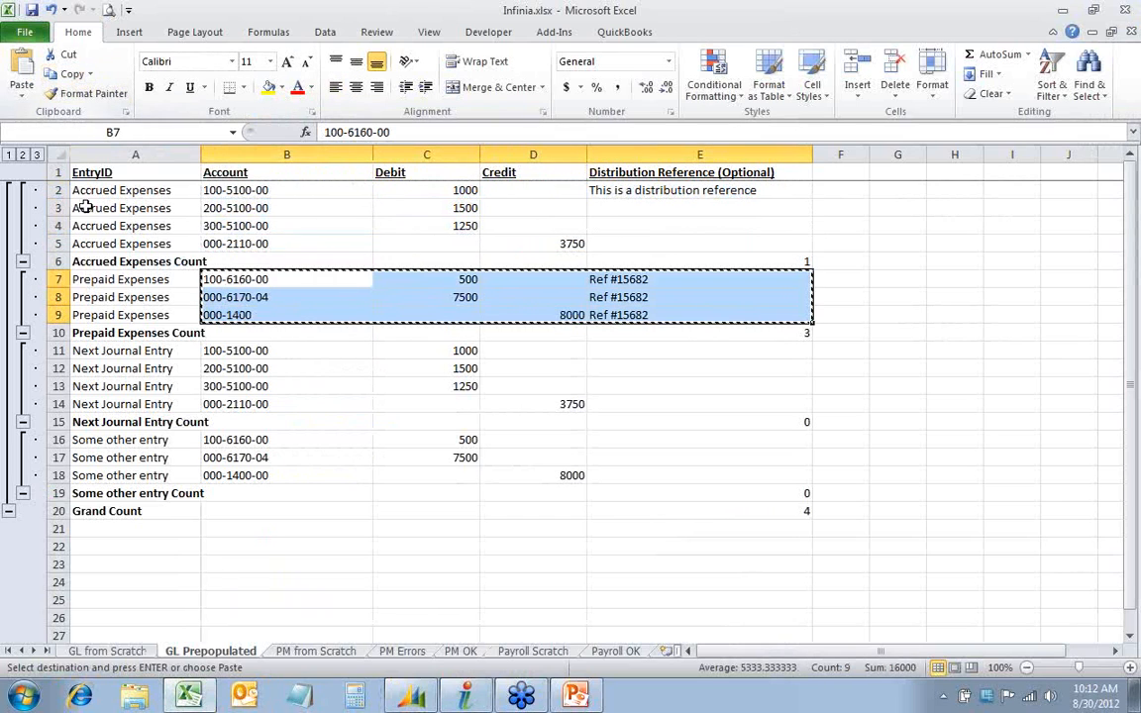
pyautogui.click(463, 696)
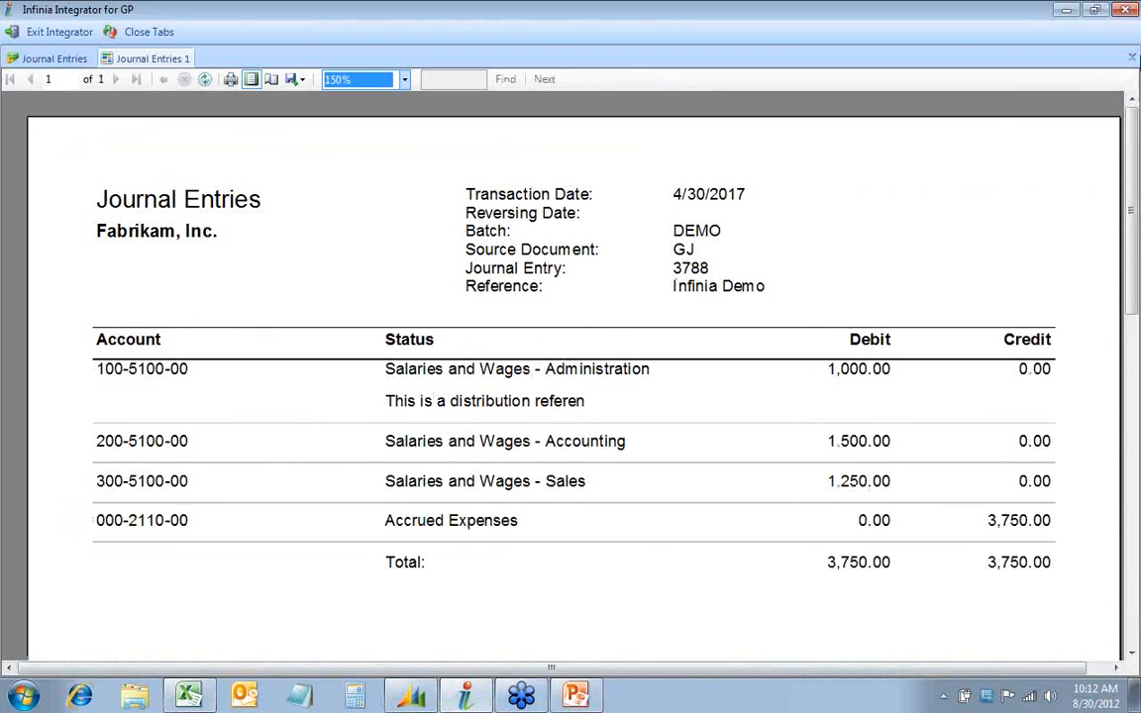
pyautogui.click(1132, 58)
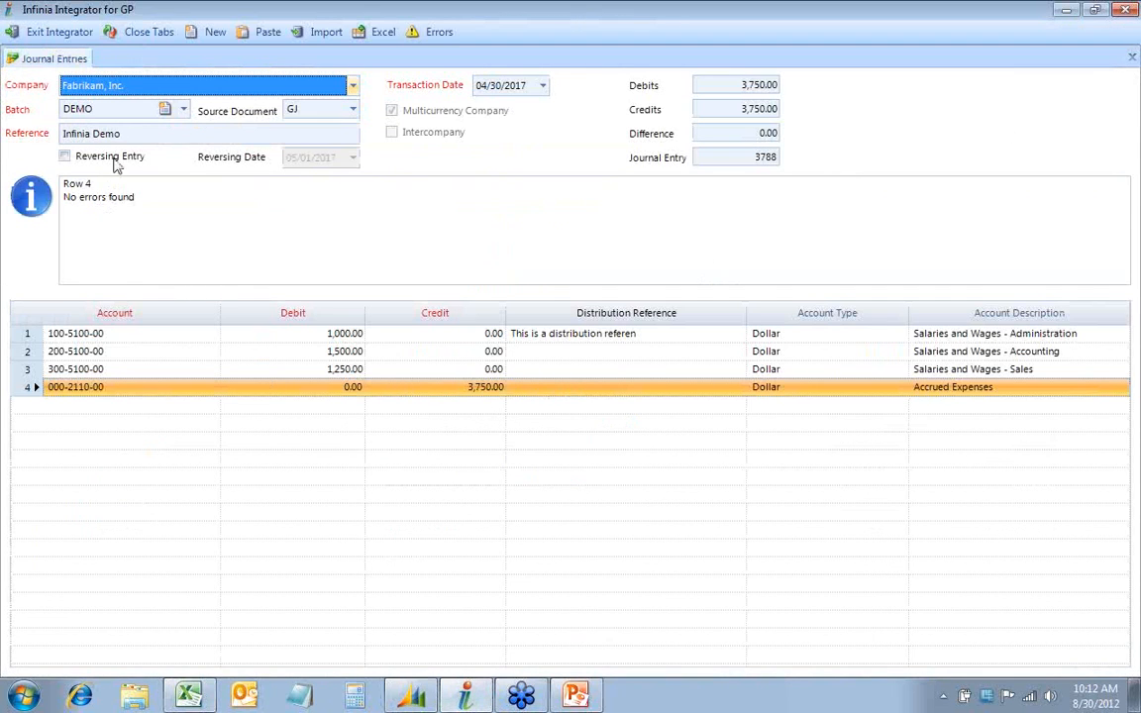
pyautogui.click(210, 33)
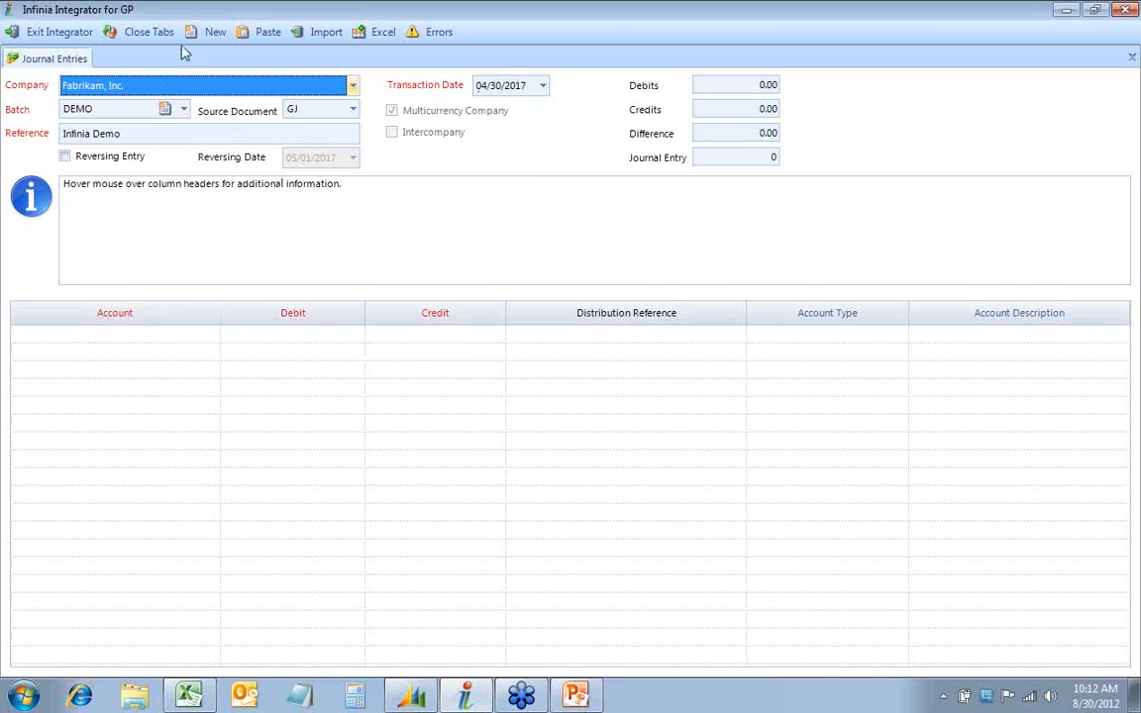
pyautogui.click(263, 32)
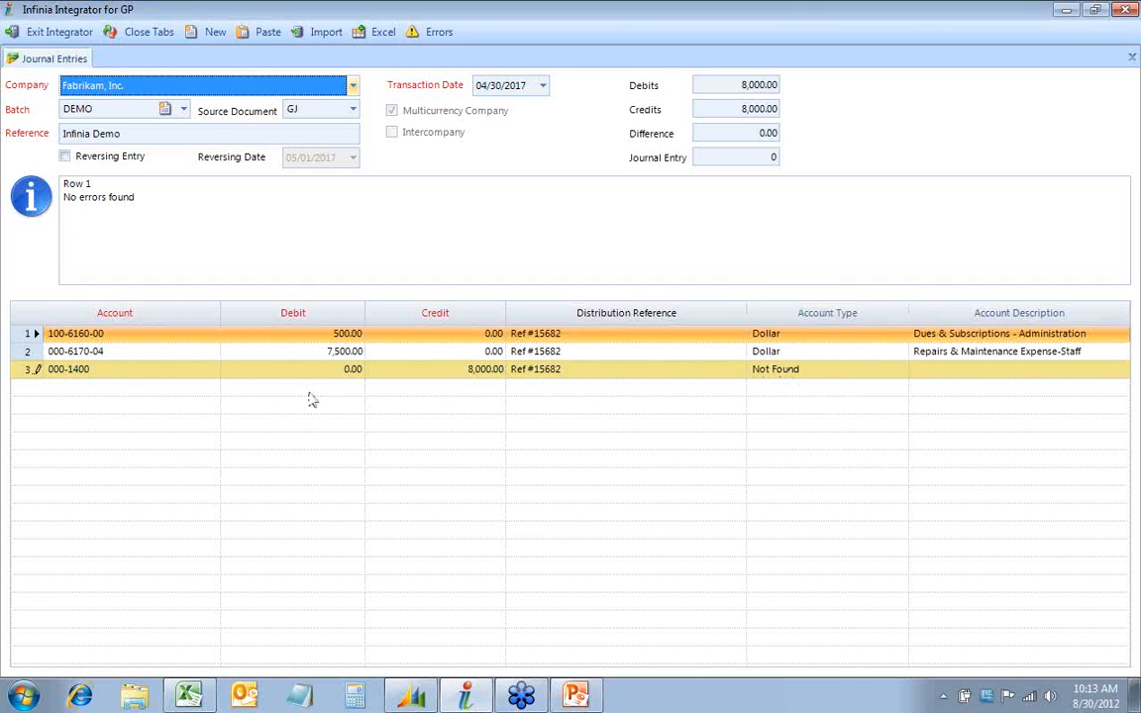
# Check the validation message for row 3 of the pasted entry and clear the grid for a new entry.
pyautogui.click(69, 369)
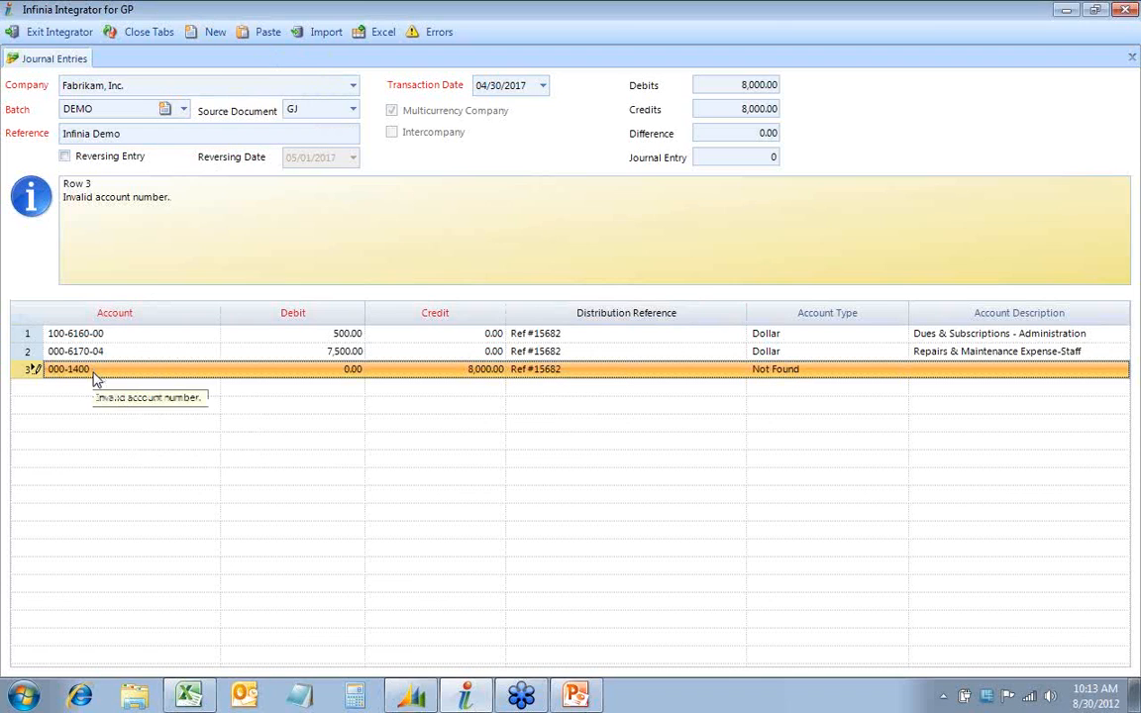
pyautogui.click(210, 31)
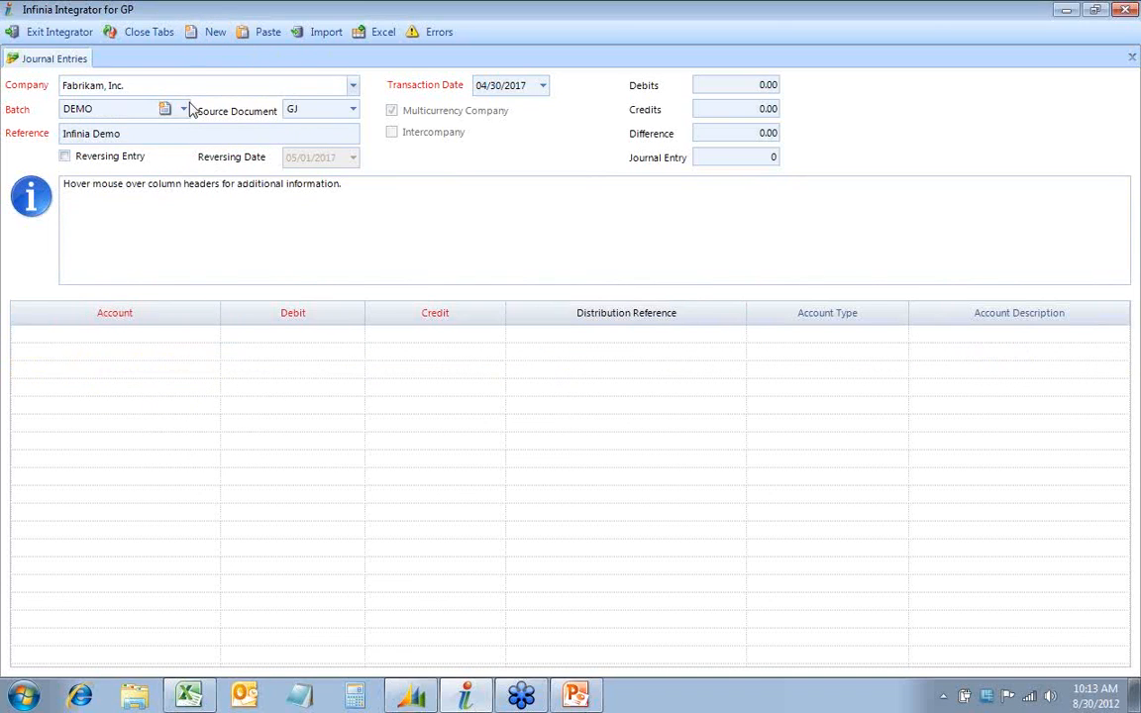
# Switch to Excel and correct the Prepaid Expenses account in cell B9 to 000-1400-00.
pyautogui.click(188, 696)
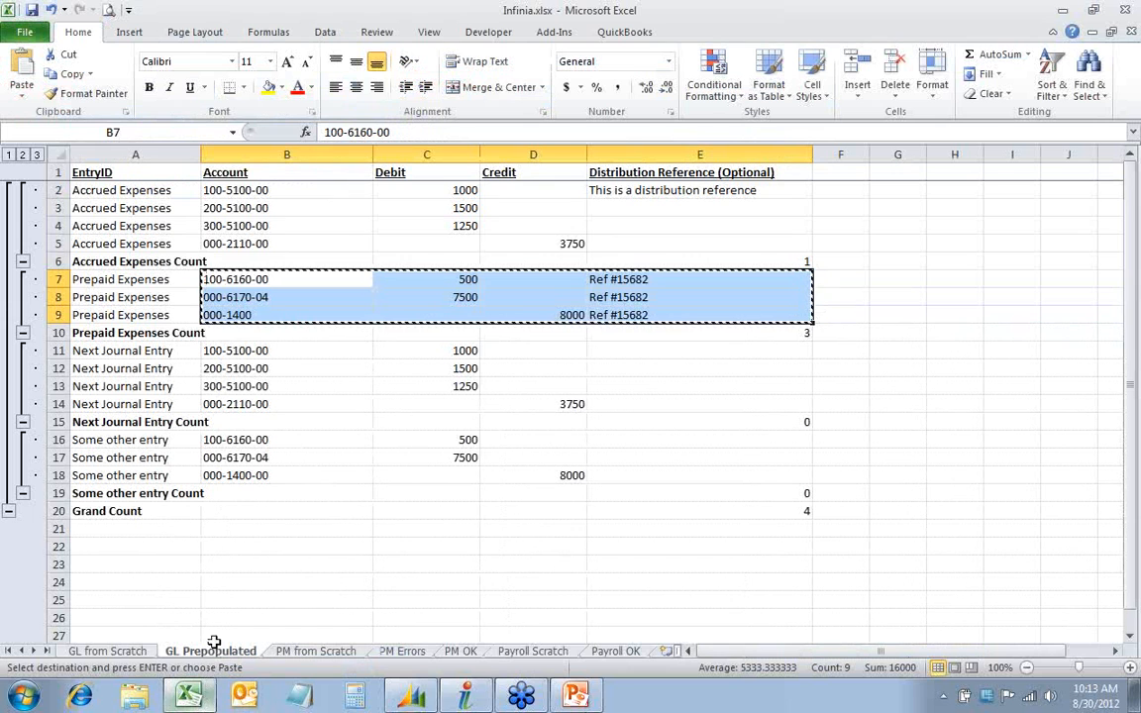
pyautogui.click(259, 313)
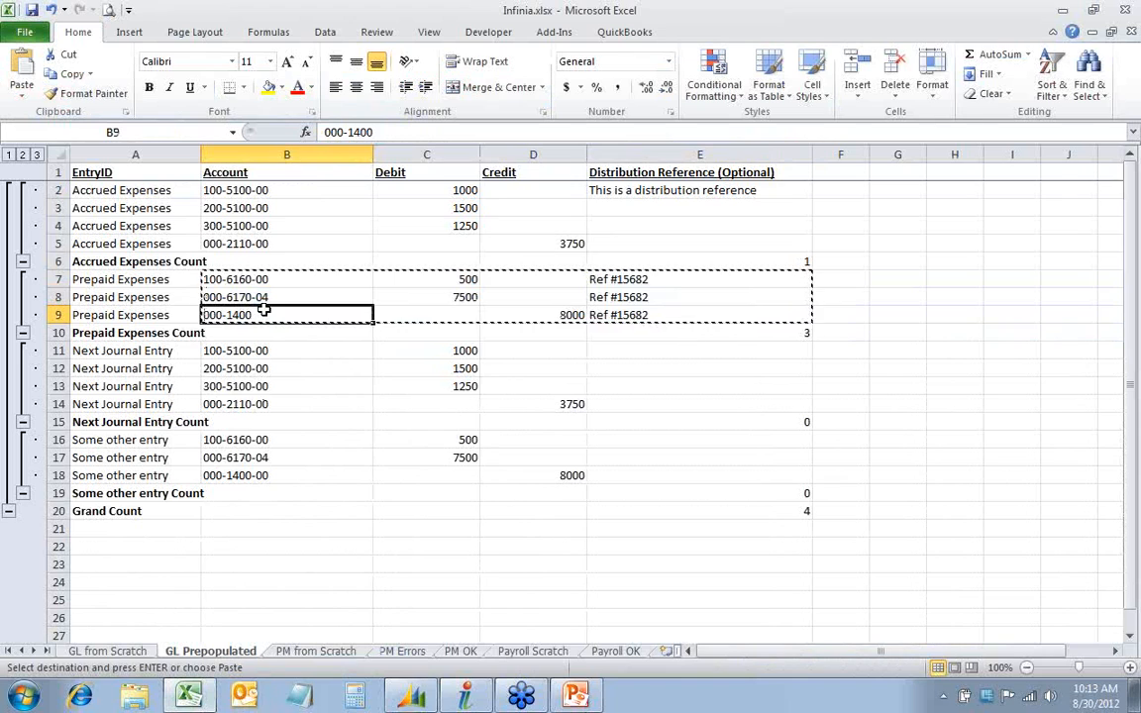
pyautogui.doubleClick(264, 311)
pyautogui.write('-00')
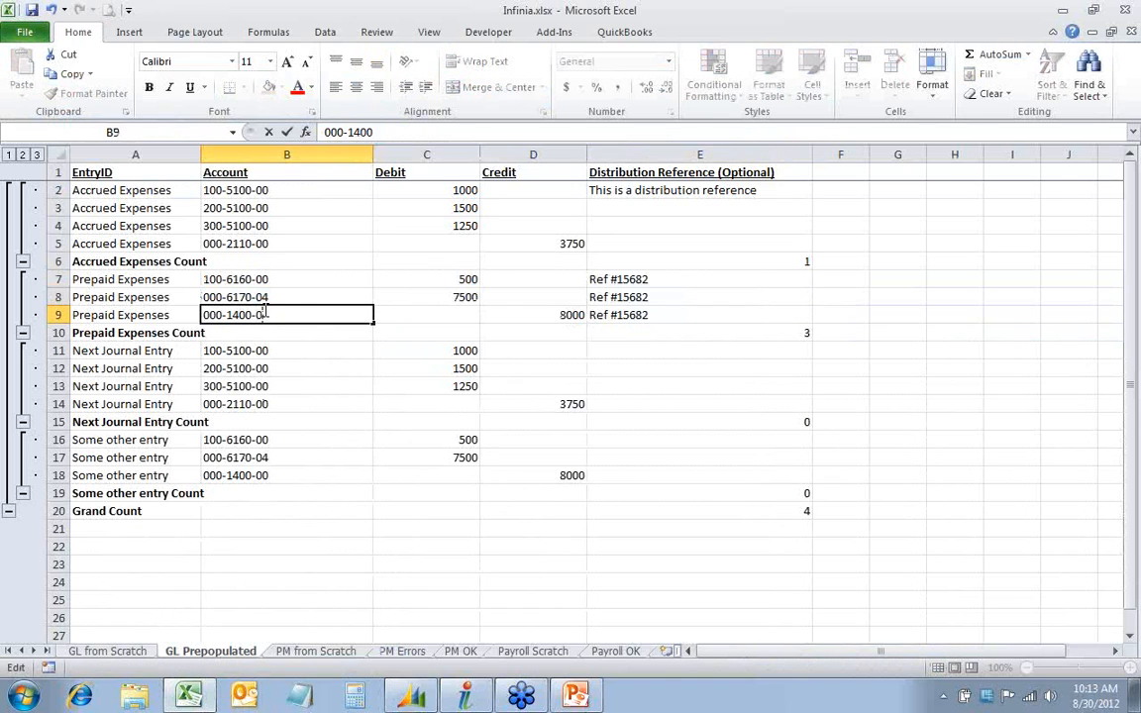
pyautogui.press('Return')
# Copy the corrected Prepaid Expenses entry, cells B7:E9, and paste it into the journal entry grid in Infinia Integrator.
pyautogui.click(243, 278)
pyautogui.moveTo(244, 278)
pyautogui.mouseDown()
pyautogui.moveTo(486, 308)
pyautogui.moveTo(654, 311)
pyautogui.mouseUp()
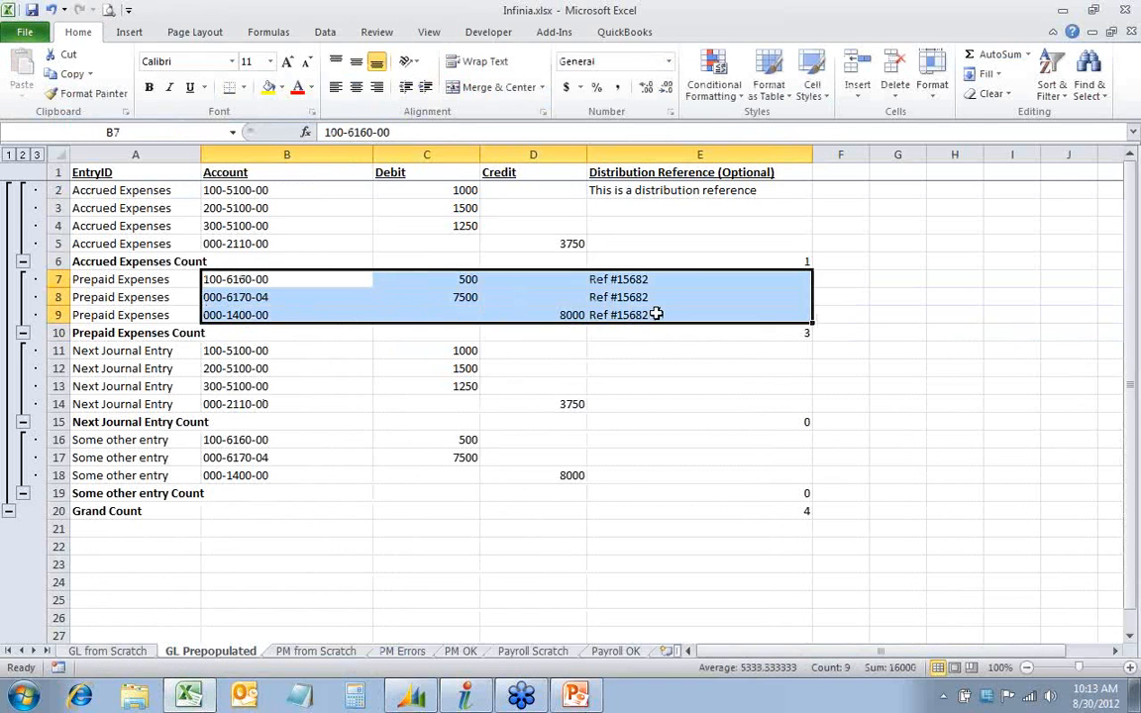
pyautogui.click(67, 74)
pyautogui.click(465, 695)
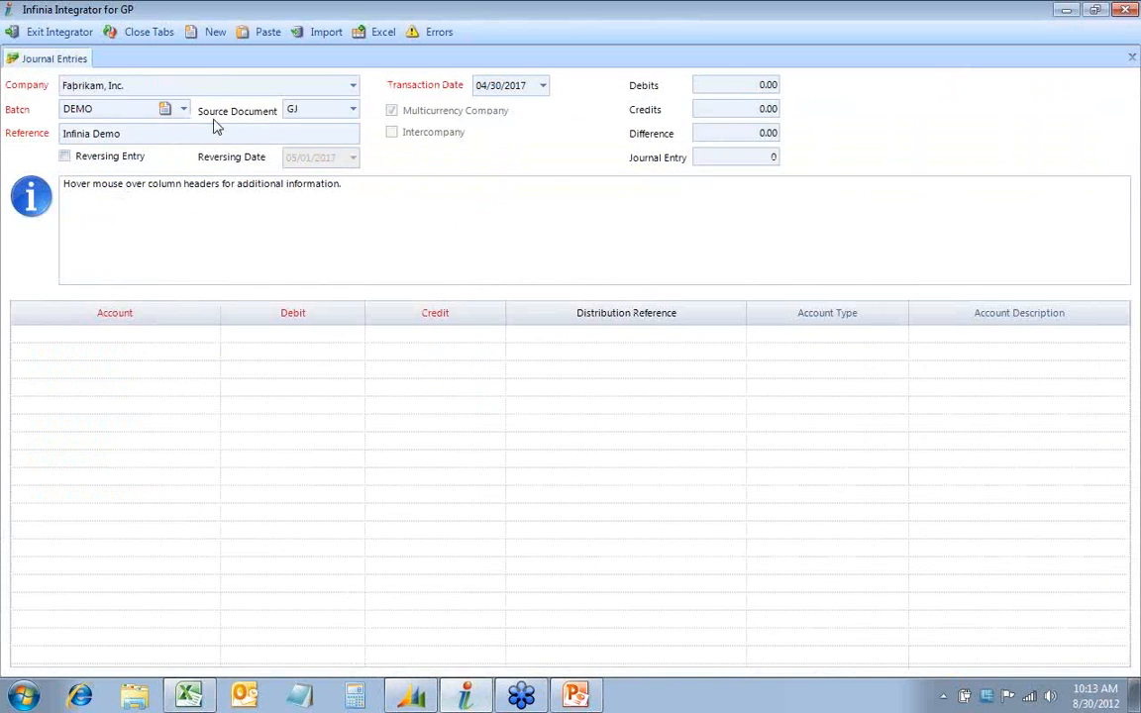
pyautogui.click(266, 35)
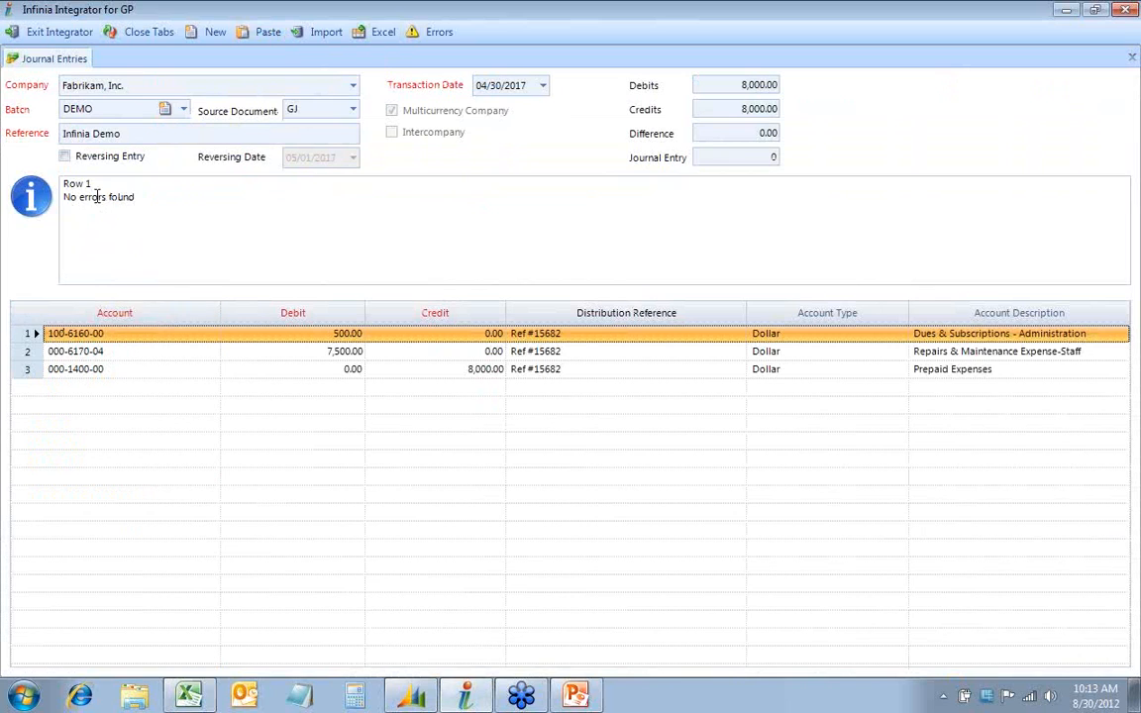
# Check the validation messages for rows 2 and 3 and import the journal entry using the "Import only" option.
pyautogui.click(99, 353)
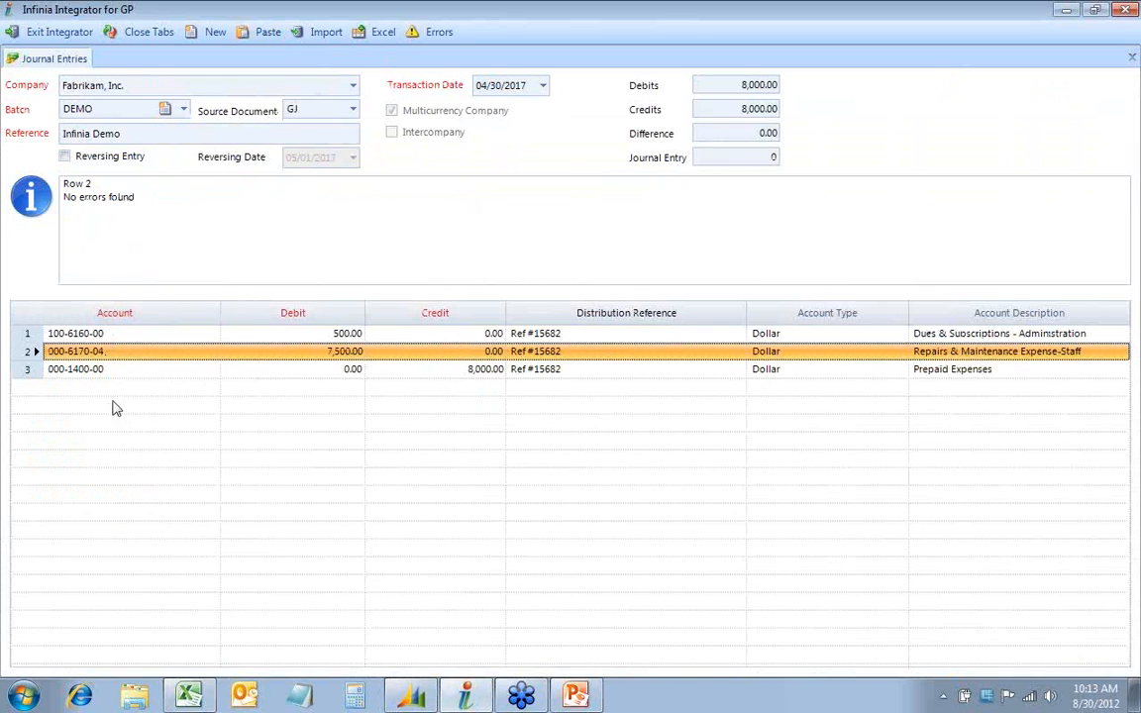
pyautogui.click(103, 368)
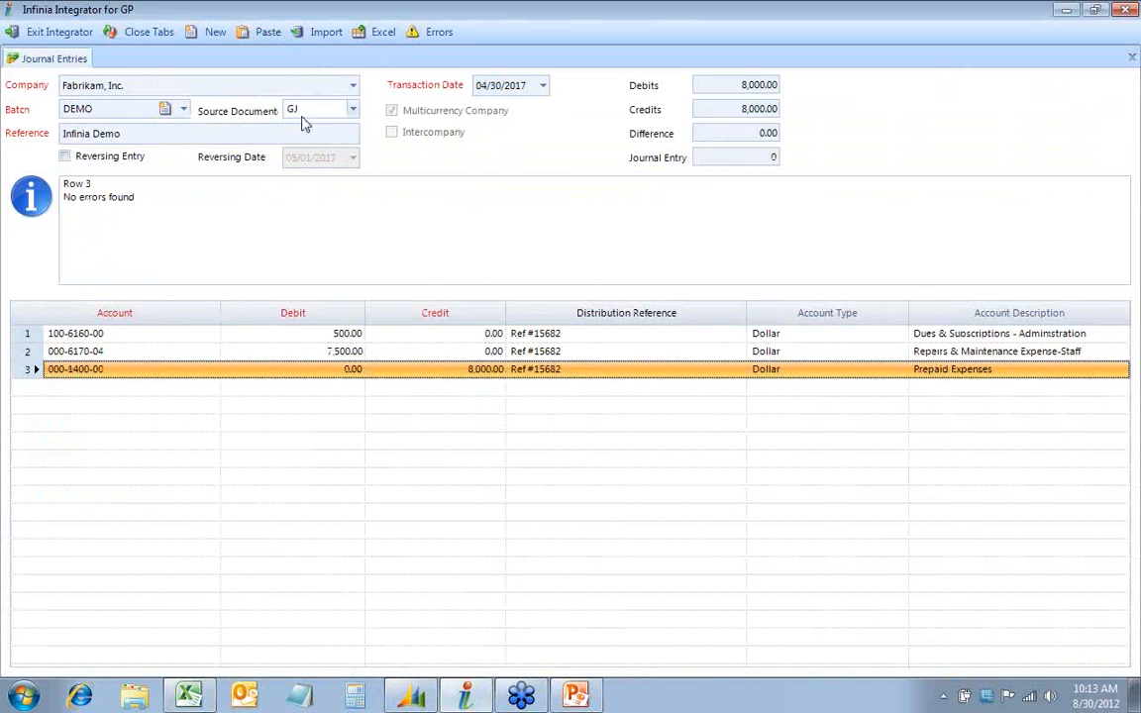
pyautogui.click(322, 32)
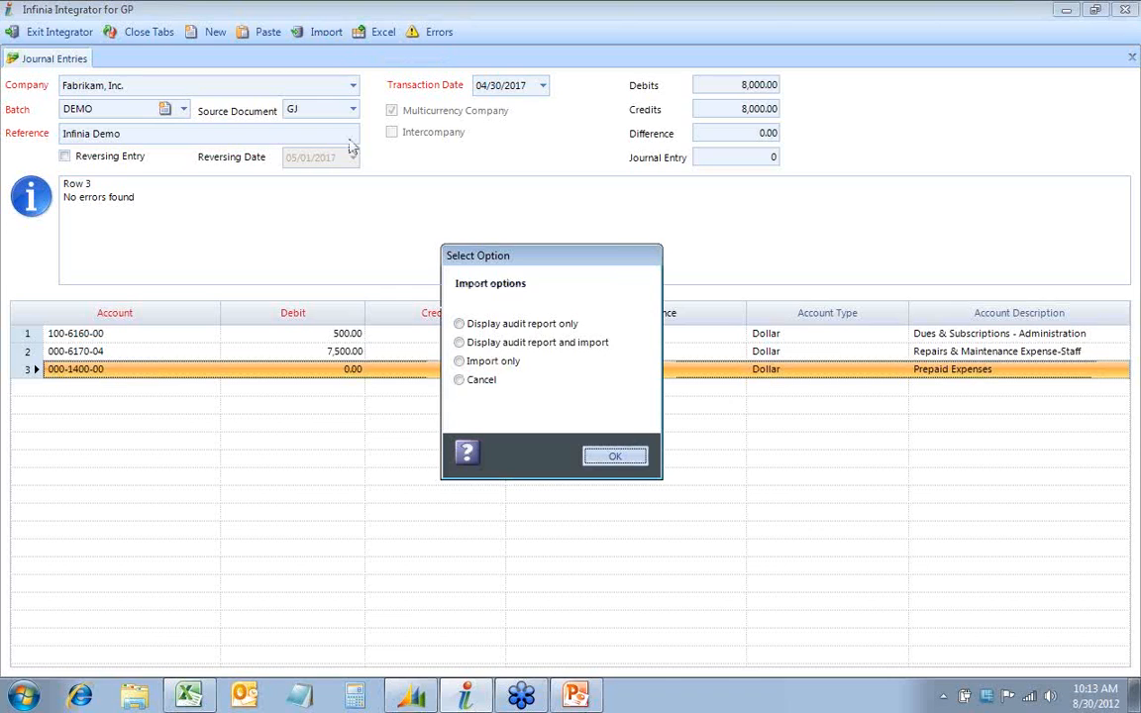
pyautogui.click(458, 361)
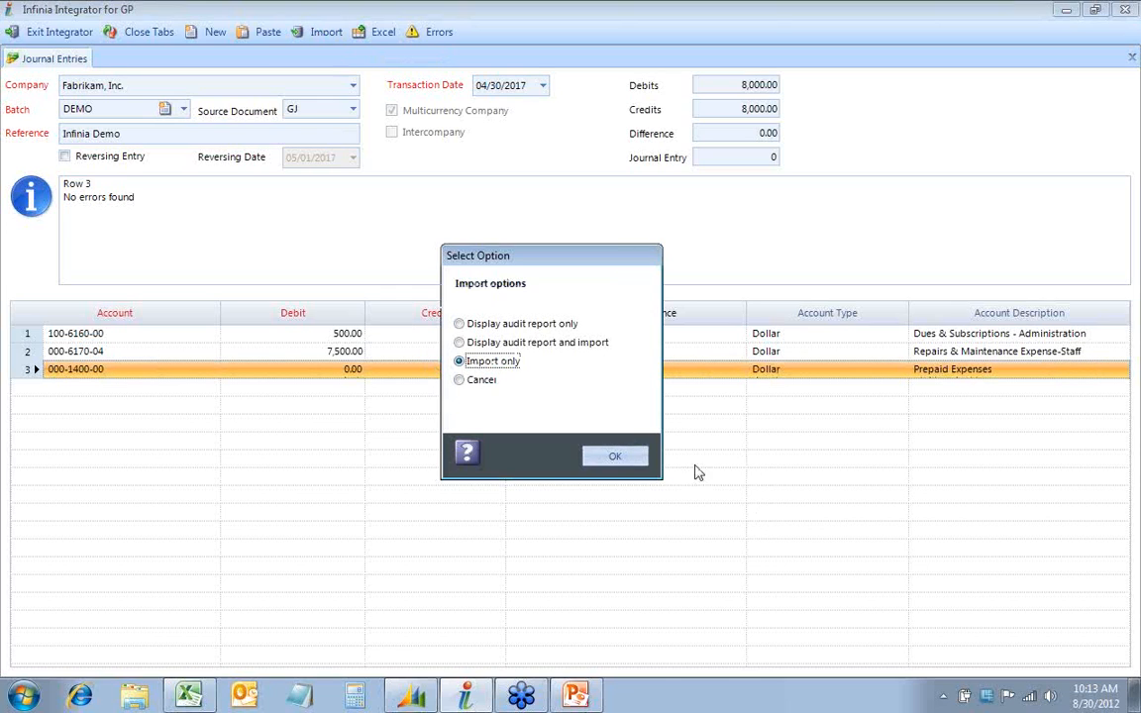
pyautogui.click(615, 457)
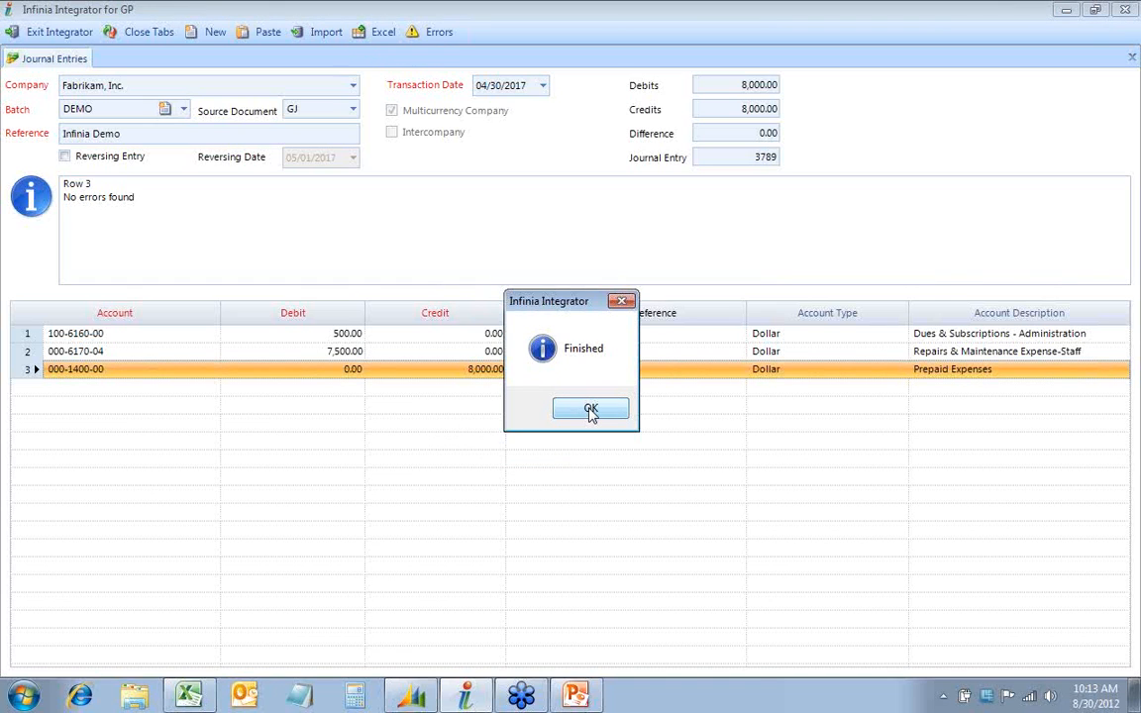
# Close the import confirmation, switch to Dynamics GP and check the DEMO batch's journal entries and total in Batch Entry.
pyautogui.click(590, 411)
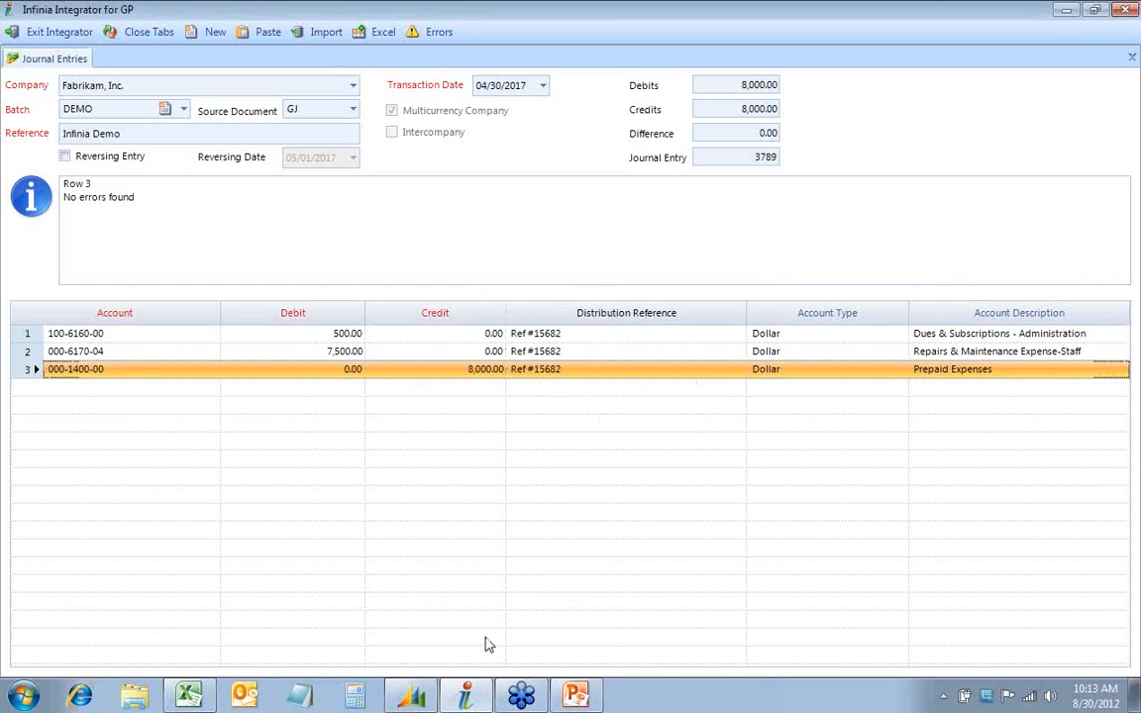
pyautogui.click(409, 698)
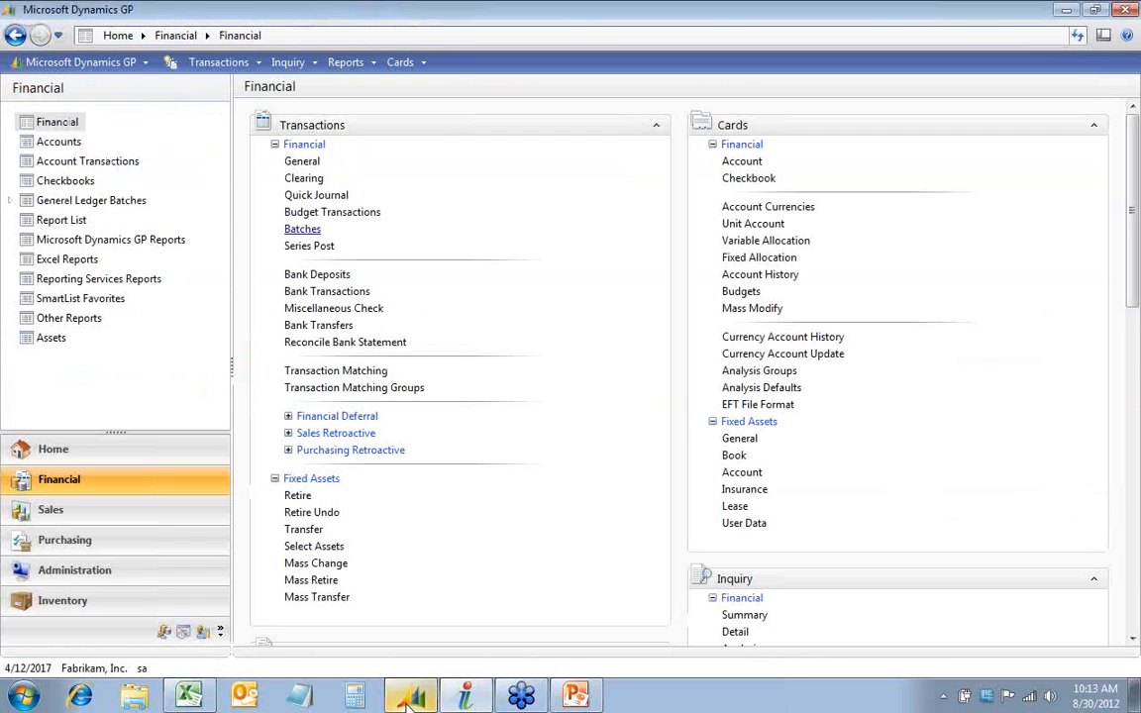
pyautogui.click(309, 228)
pyautogui.click(475, 230)
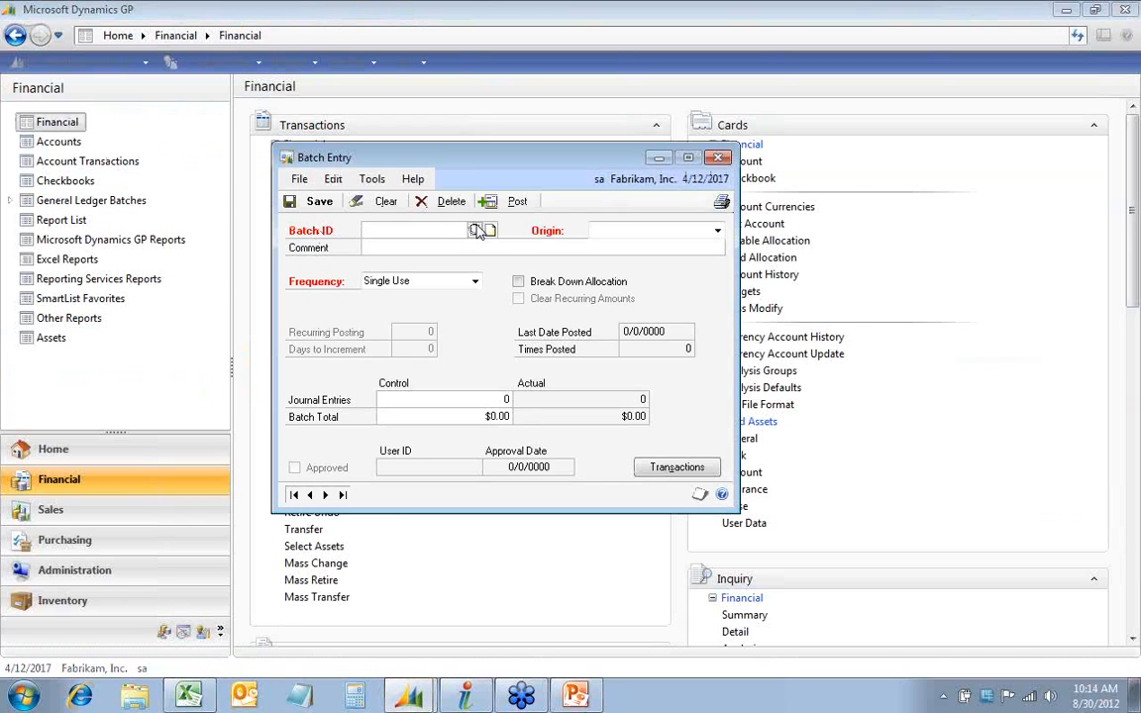
pyautogui.doubleClick(340, 311)
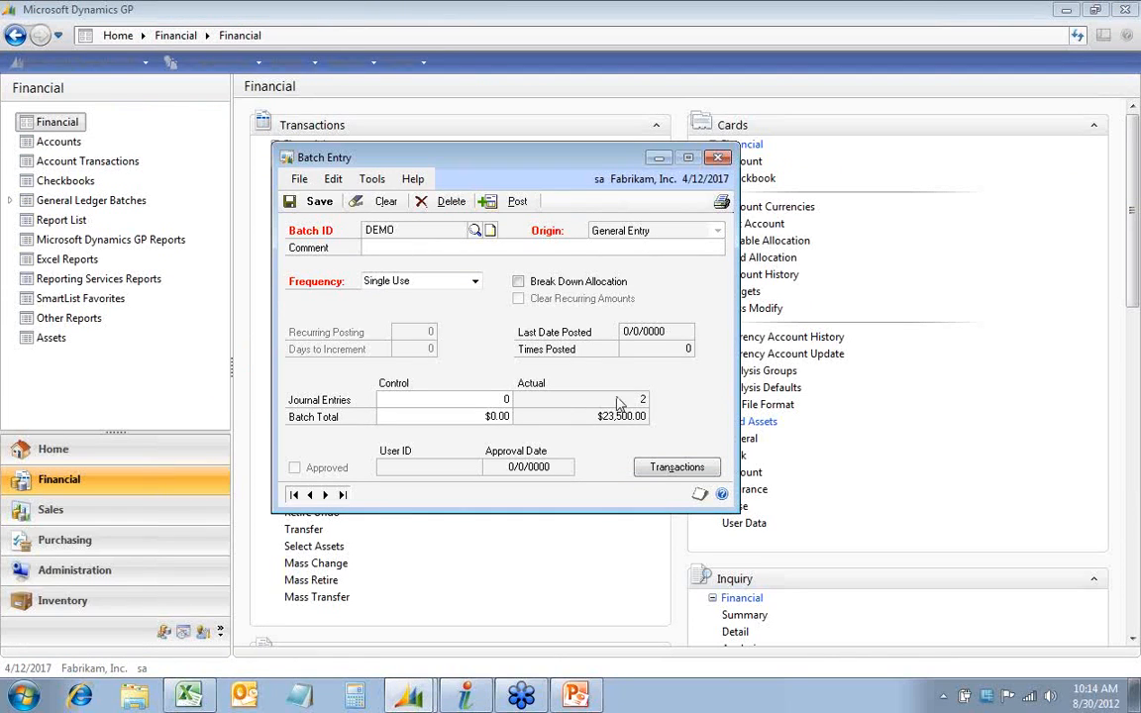
pyautogui.click(718, 158)
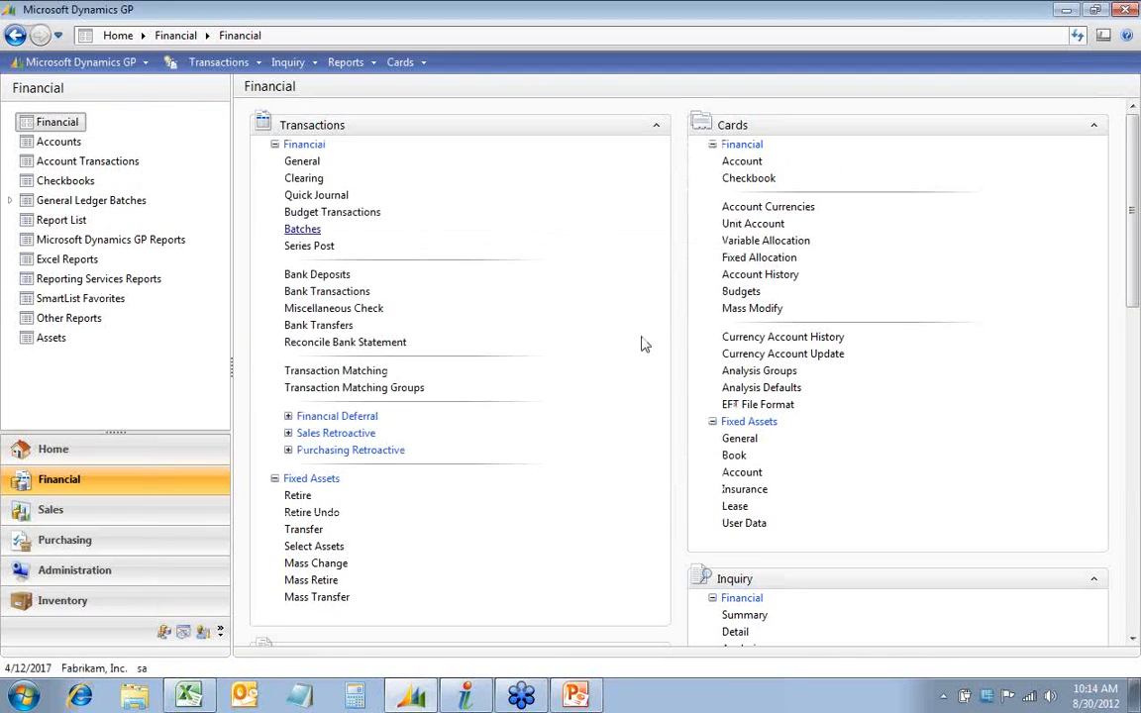
# Select the "PM from Scratch" sheet in Excel, and replace the journal entries view in Infinia Integrator with Setup Payables Transaction Entry.
pyautogui.click(188, 696)
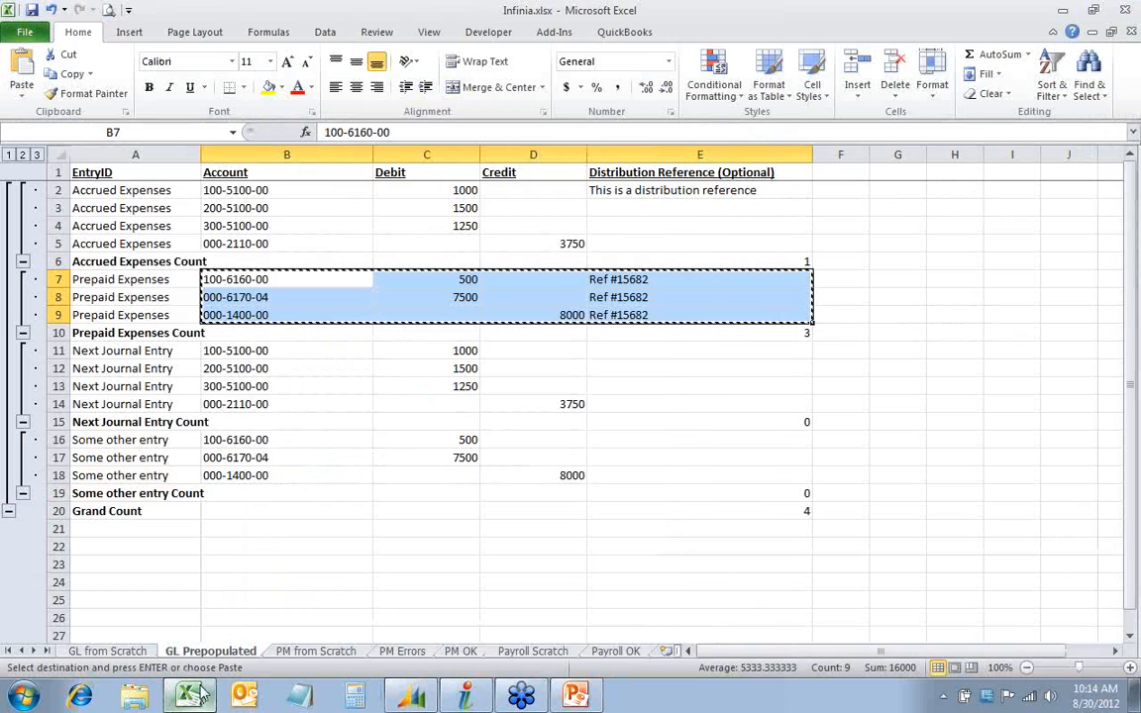
pyautogui.click(315, 650)
pyautogui.click(463, 696)
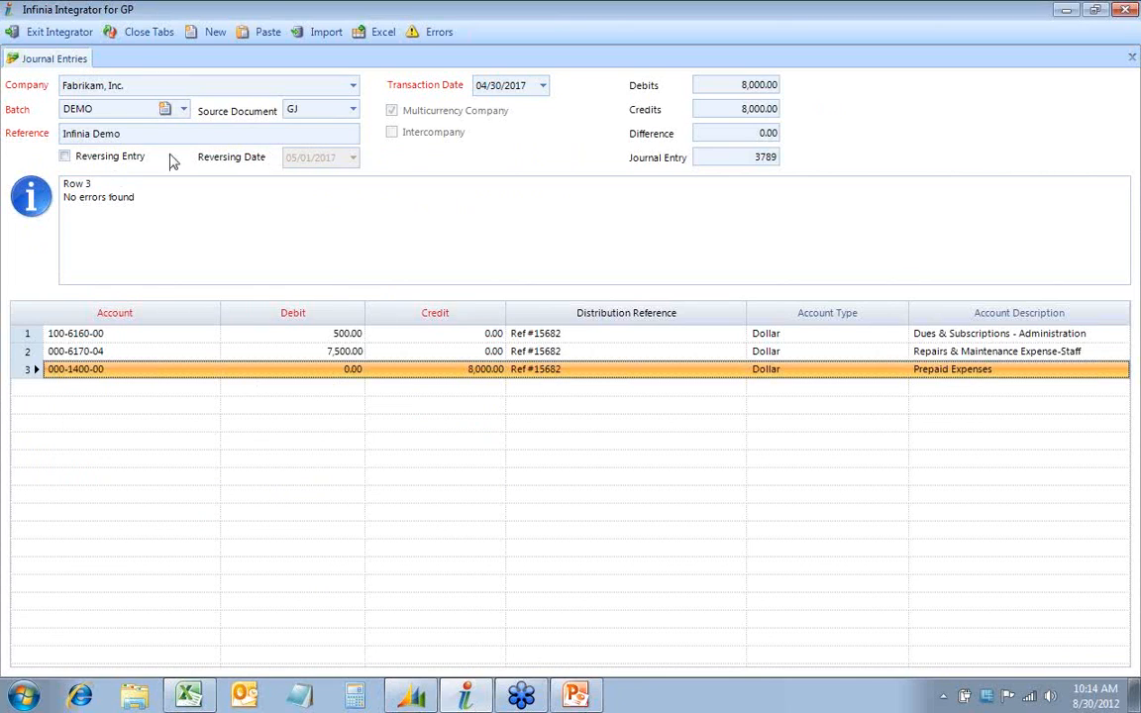
pyautogui.click(148, 32)
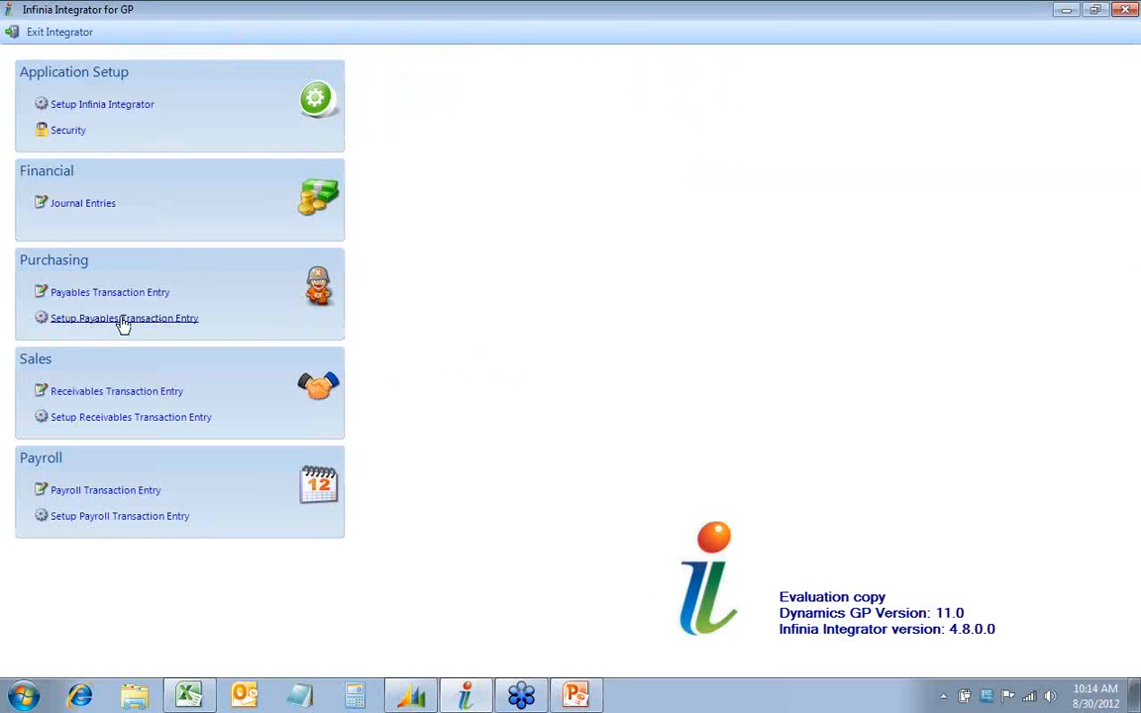
pyautogui.click(171, 319)
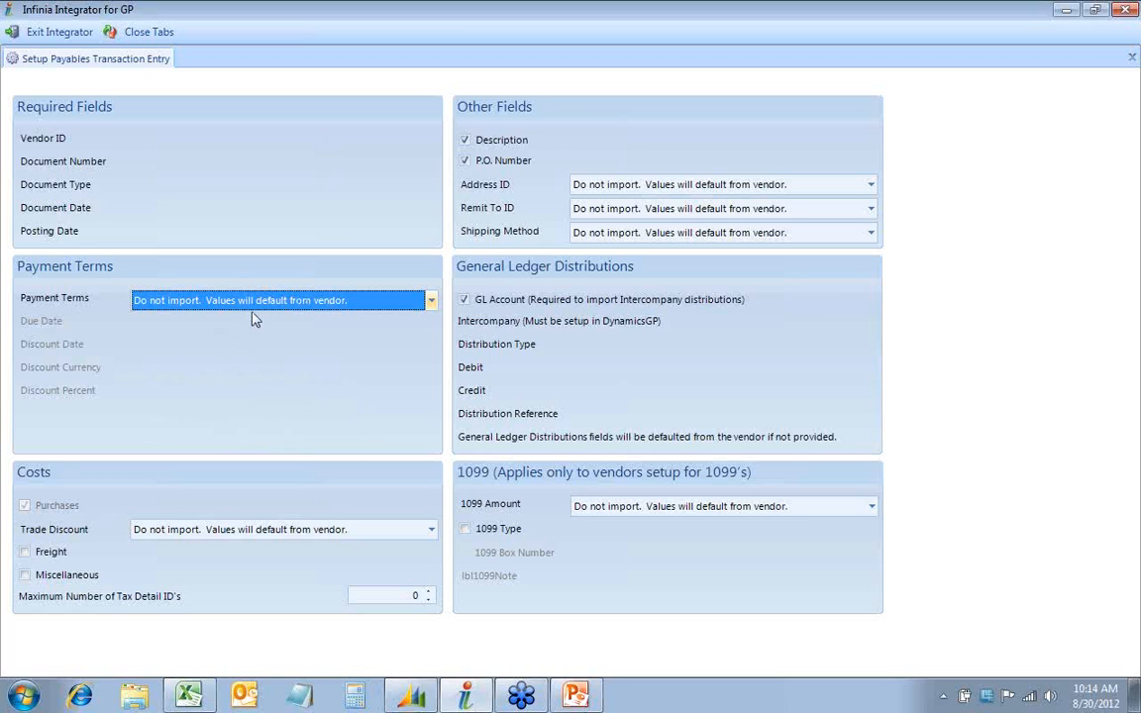
# Try the import options for Payment Terms and Address ID, ending with both at "Do not import. Values will default from vendor.".
pyautogui.click(389, 301)
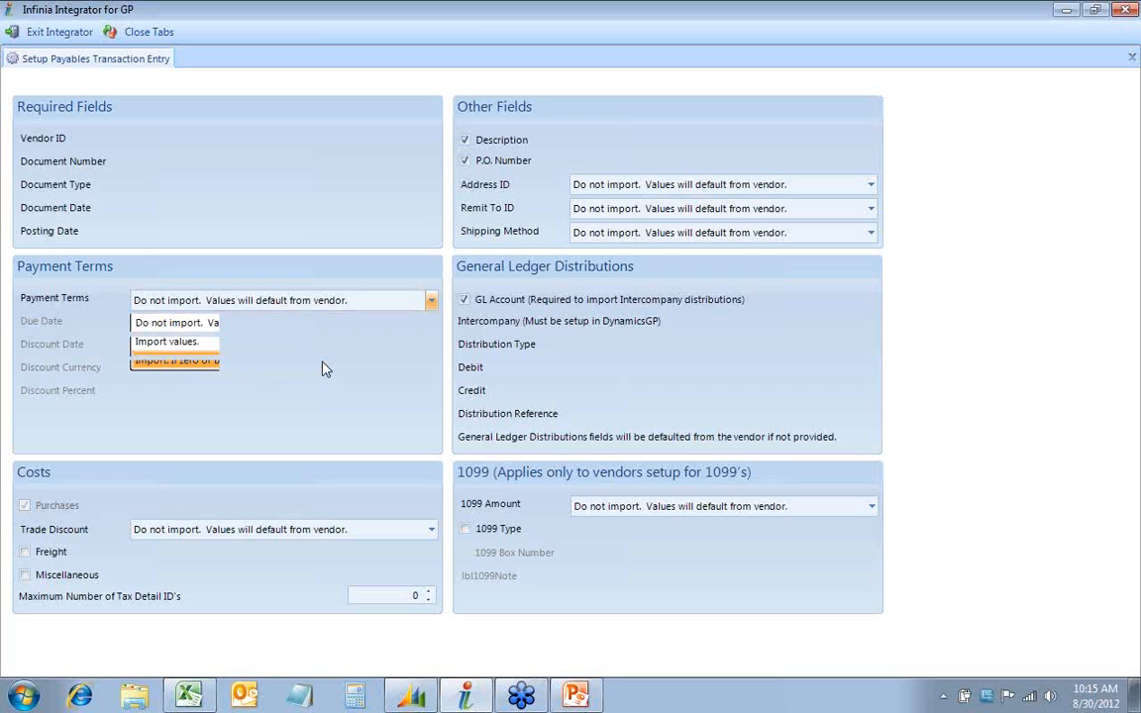
pyautogui.click(324, 363)
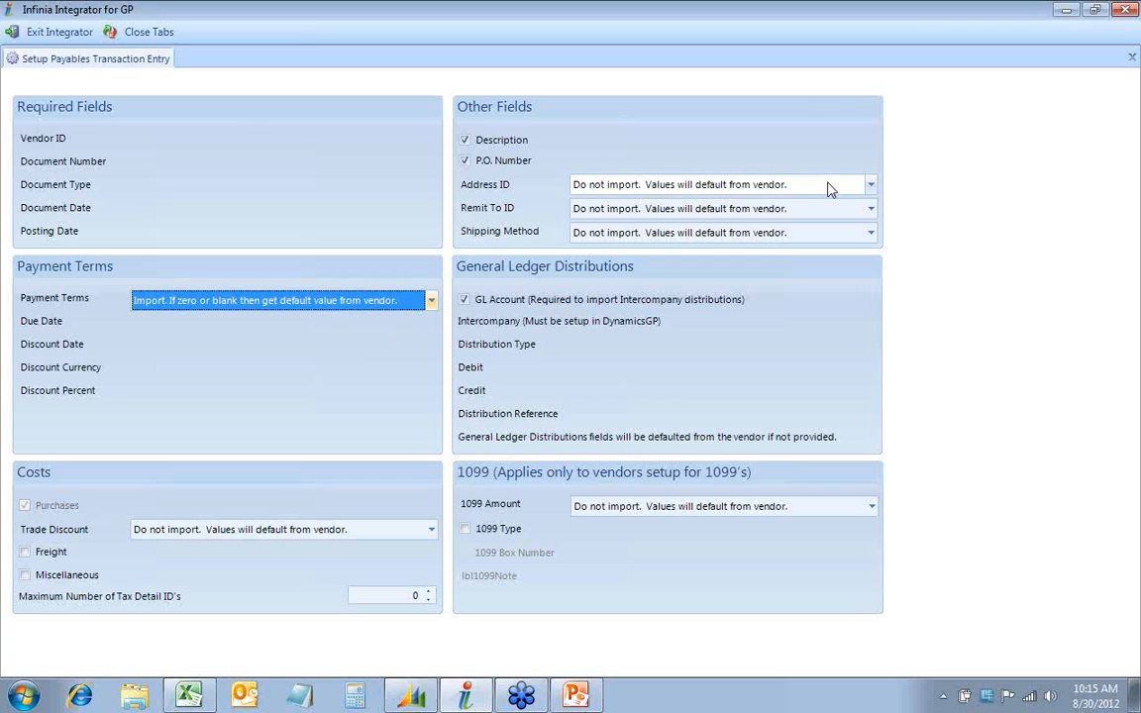
pyautogui.click(829, 187)
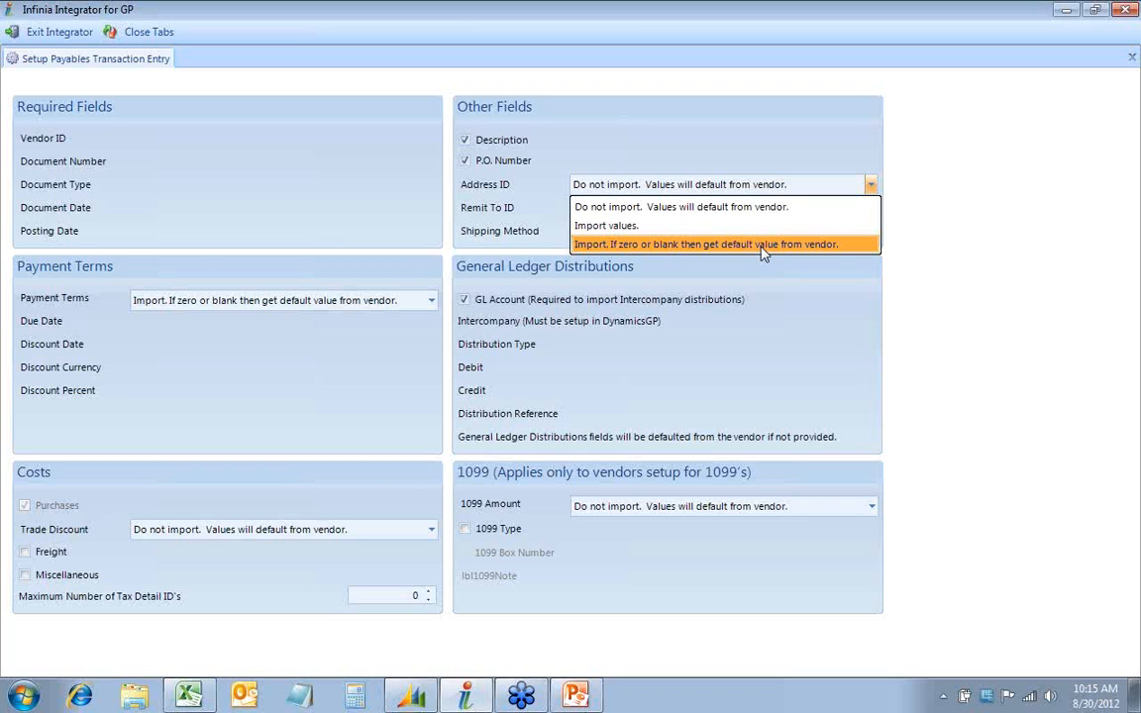
pyautogui.click(668, 208)
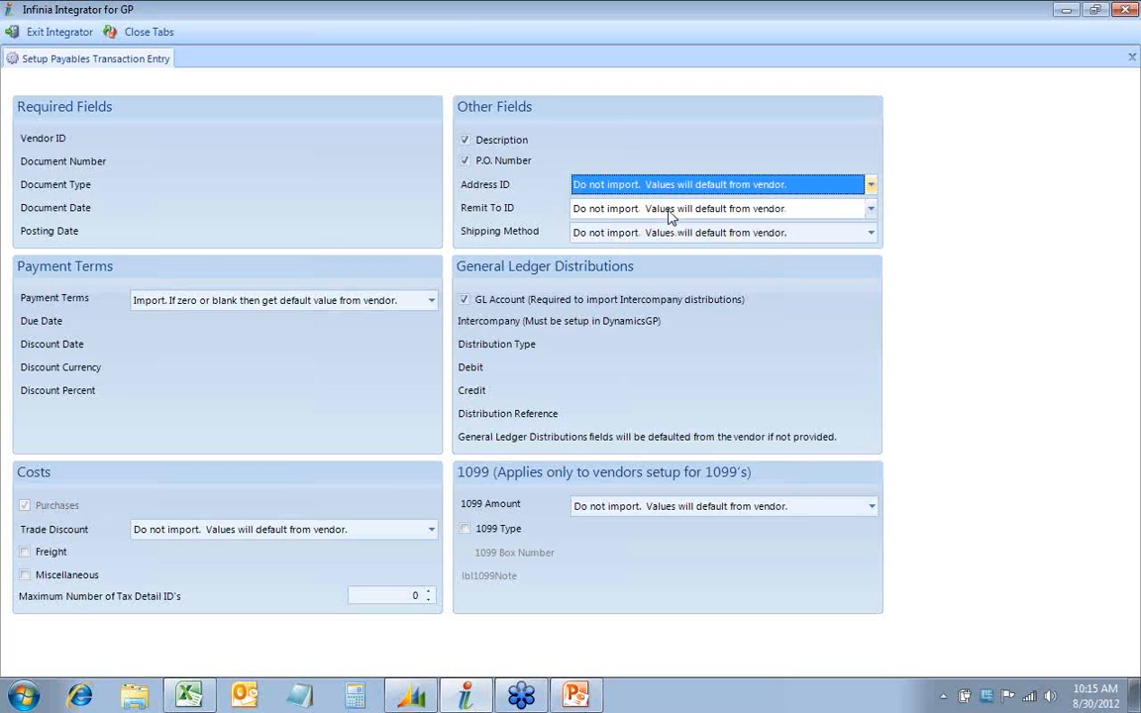
pyautogui.click(228, 296)
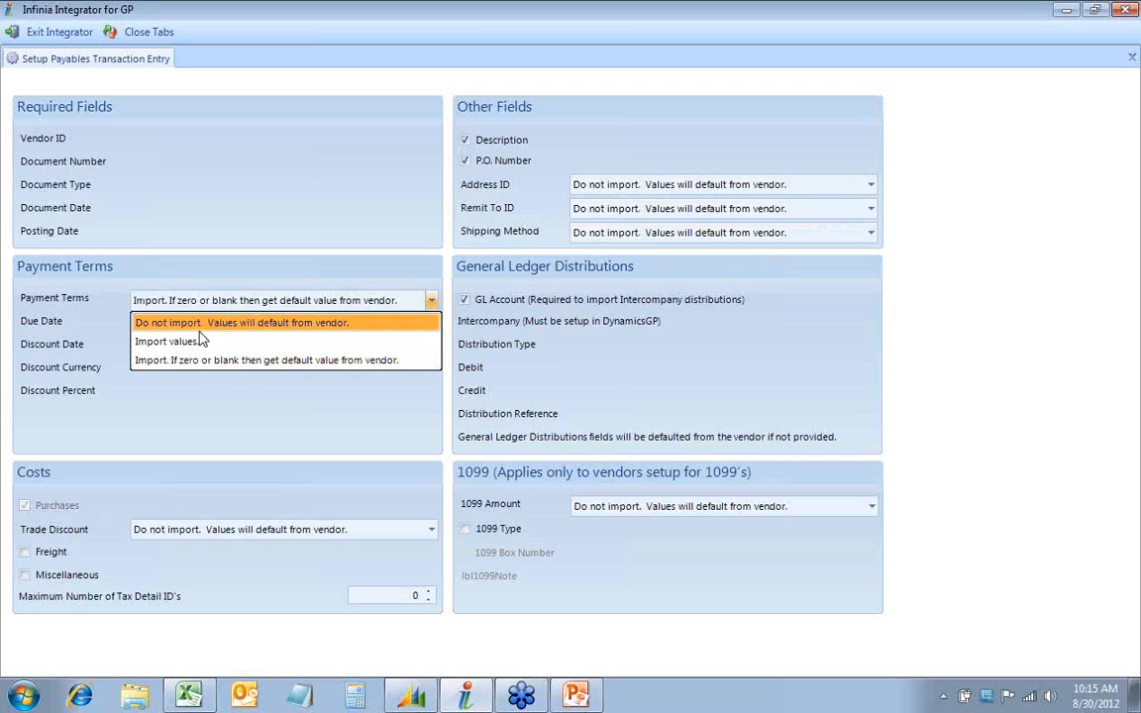
pyautogui.click(214, 323)
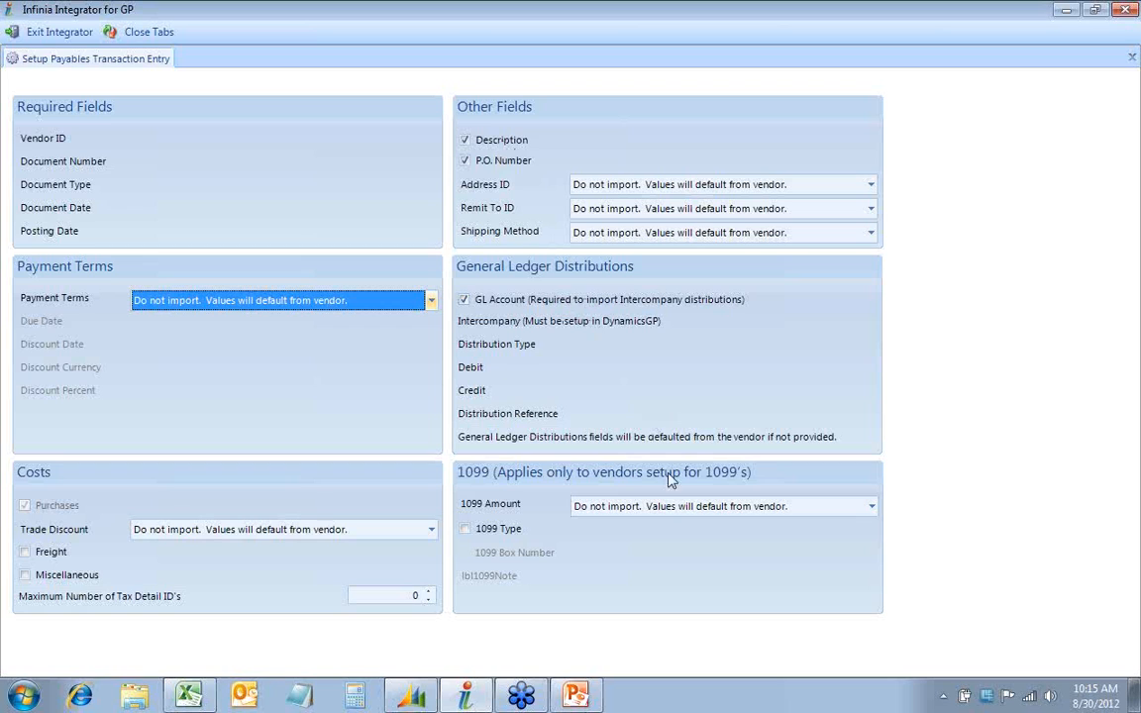
# Close the payables setup and open Payables Transaction Entry for the company Fabrikam, Inc.
pyautogui.click(140, 39)
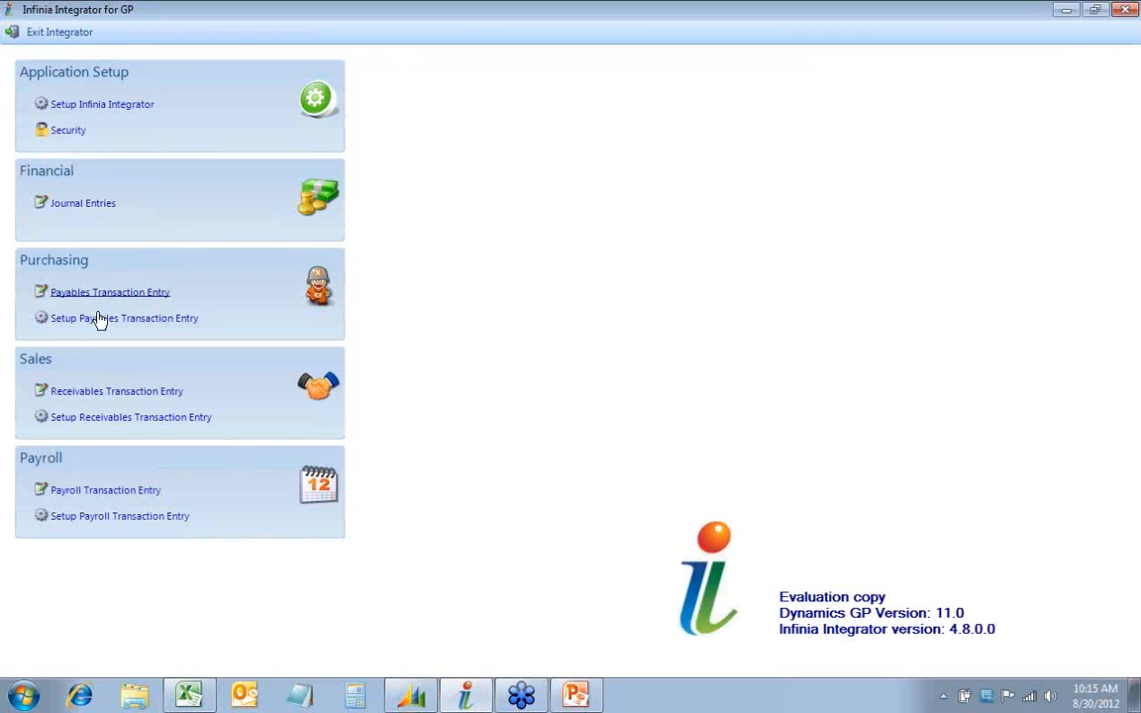
pyautogui.click(89, 292)
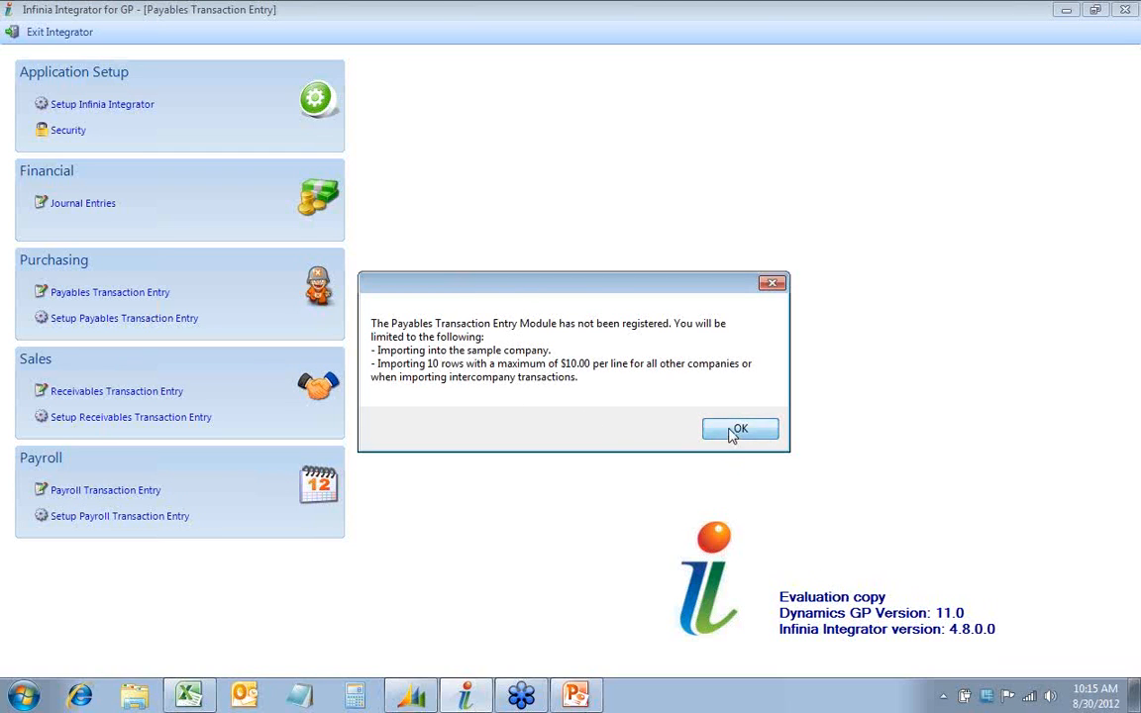
pyautogui.click(733, 430)
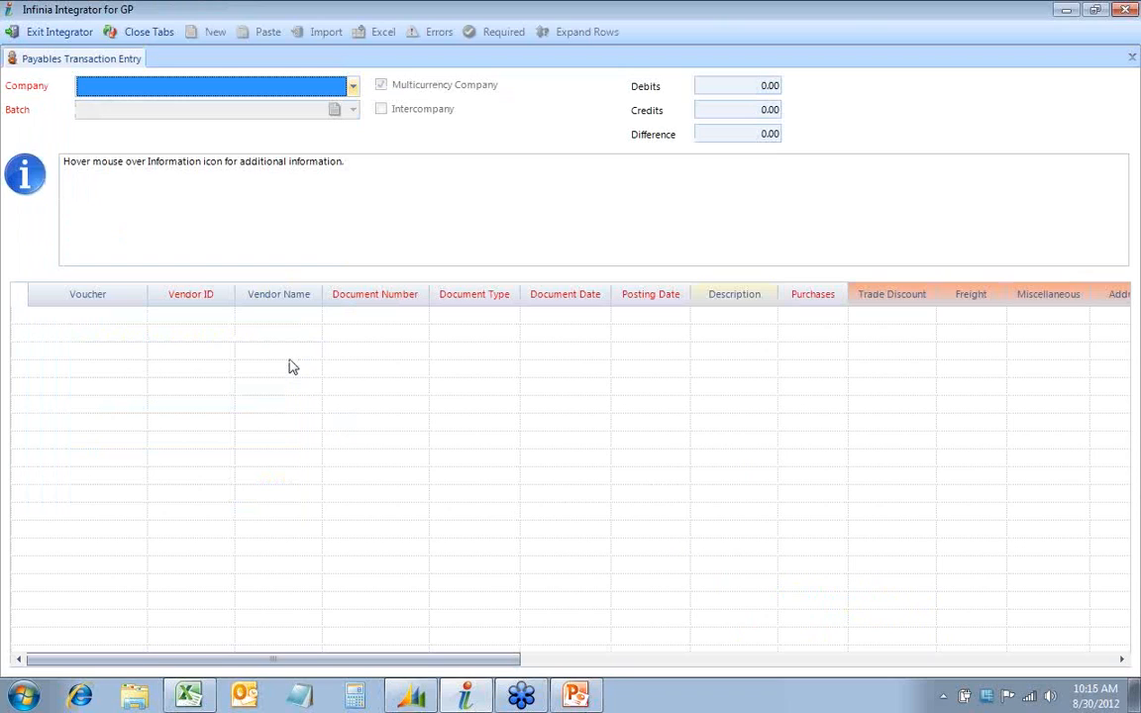
pyautogui.click(351, 86)
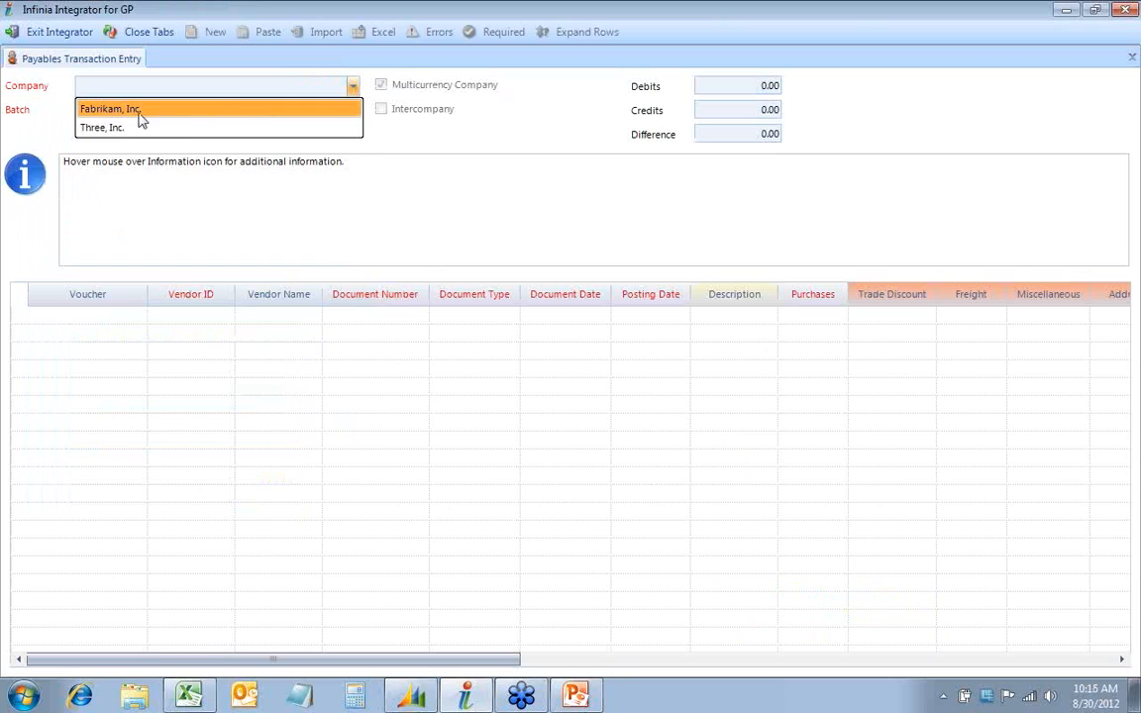
pyautogui.click(85, 109)
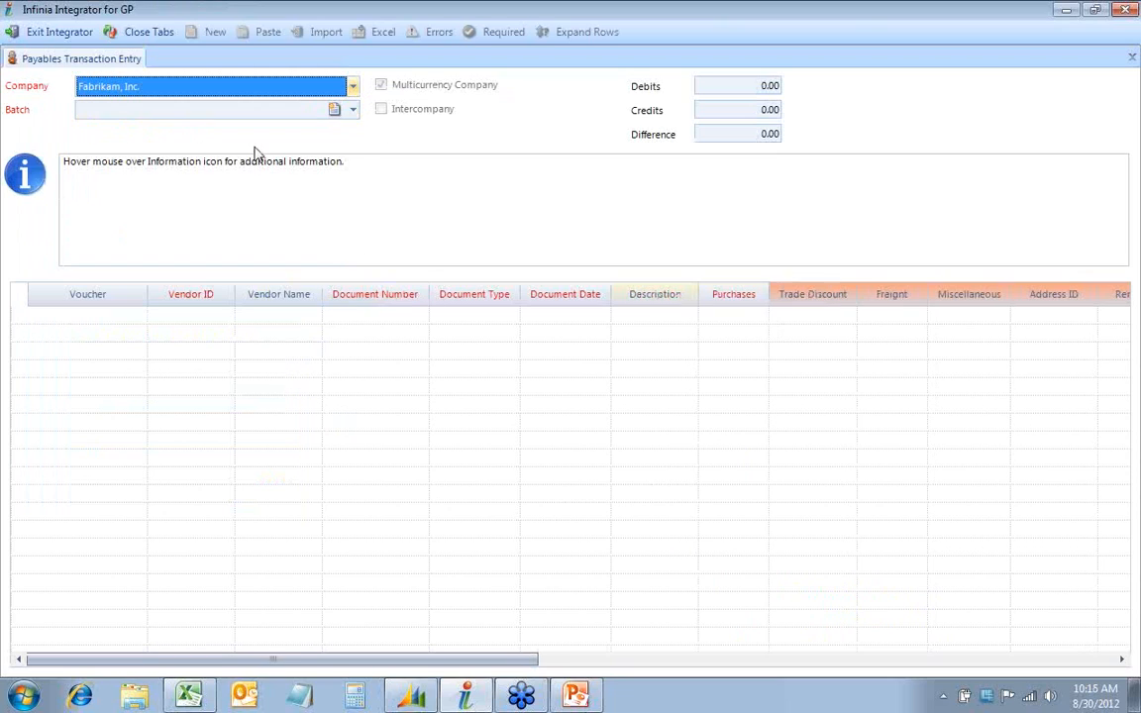
# Create a new payables batch INFINIA_DEMO with posting date 04/30/2017 and frequency Single.
pyautogui.click(354, 111)
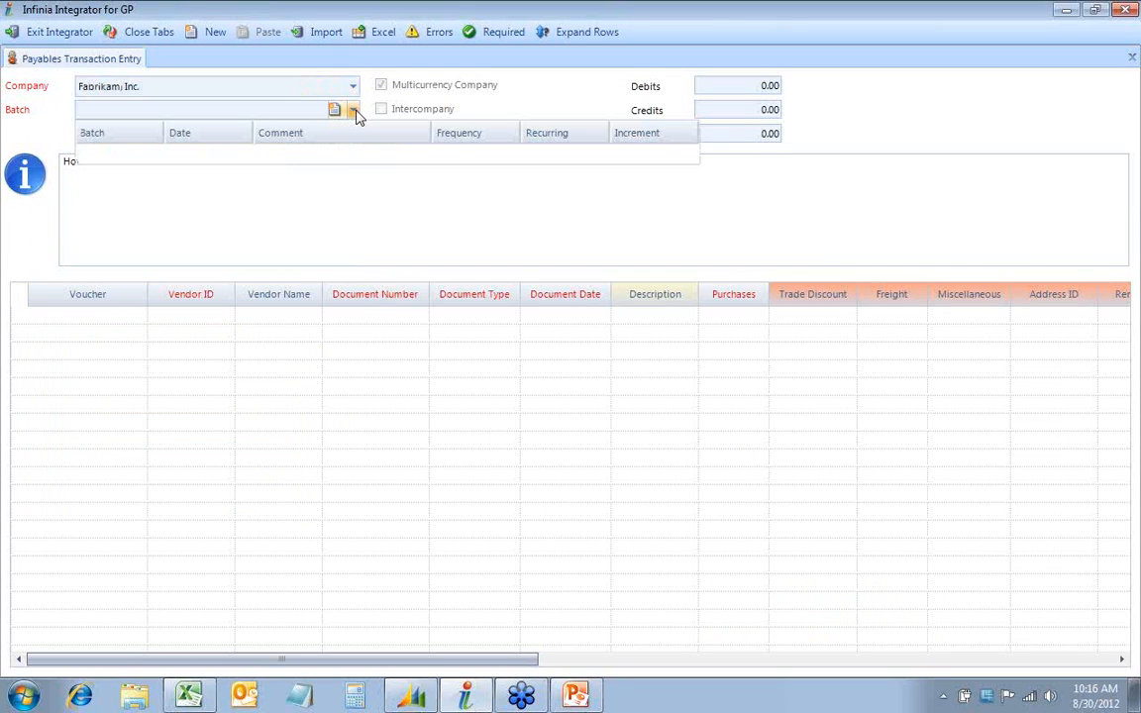
pyautogui.click(355, 111)
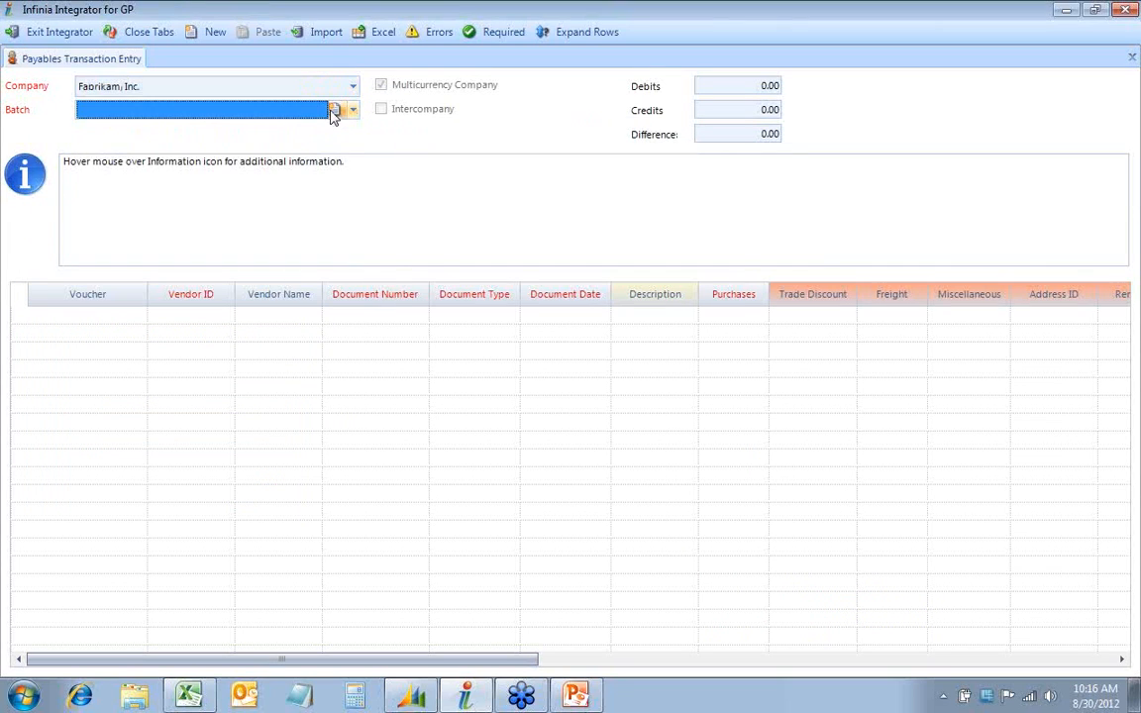
pyautogui.click(334, 111)
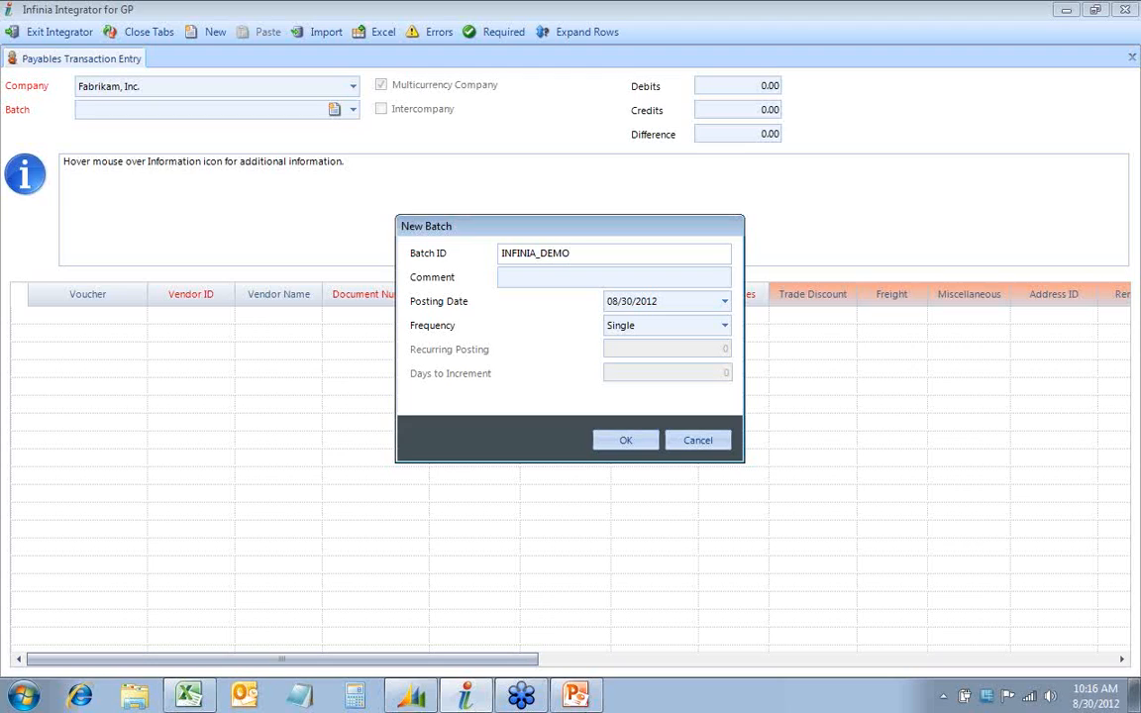
pyautogui.click(666, 302)
pyautogui.press('BackSpace')
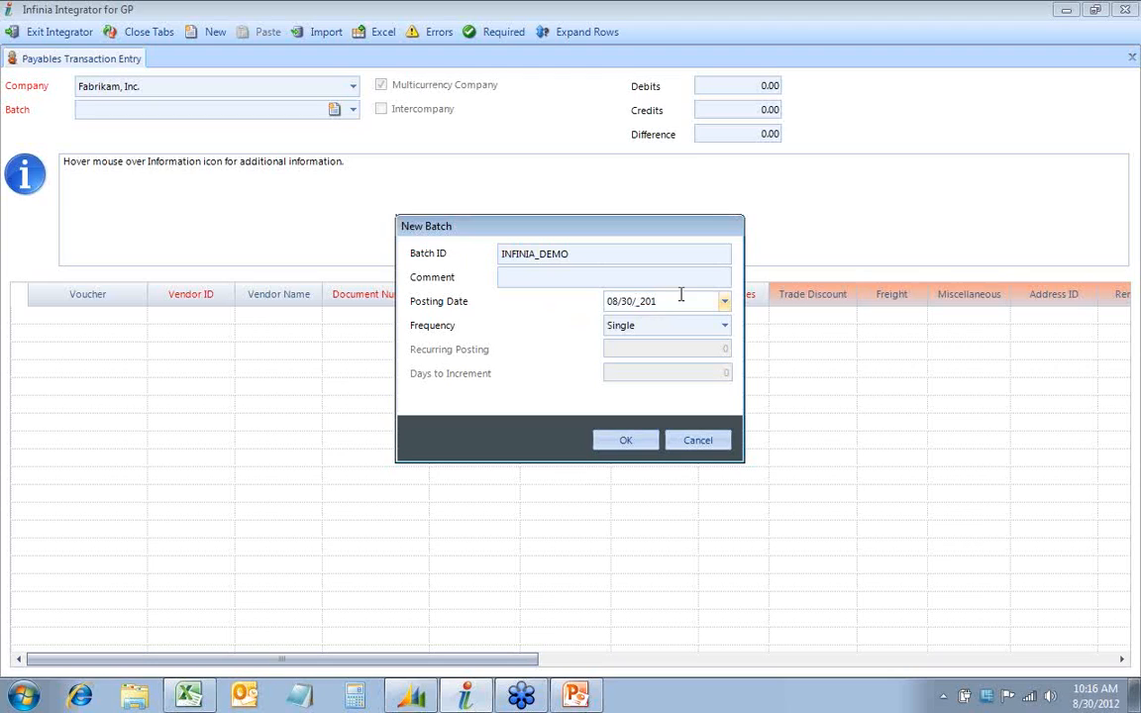
pyautogui.write('7')
pyautogui.write('04')
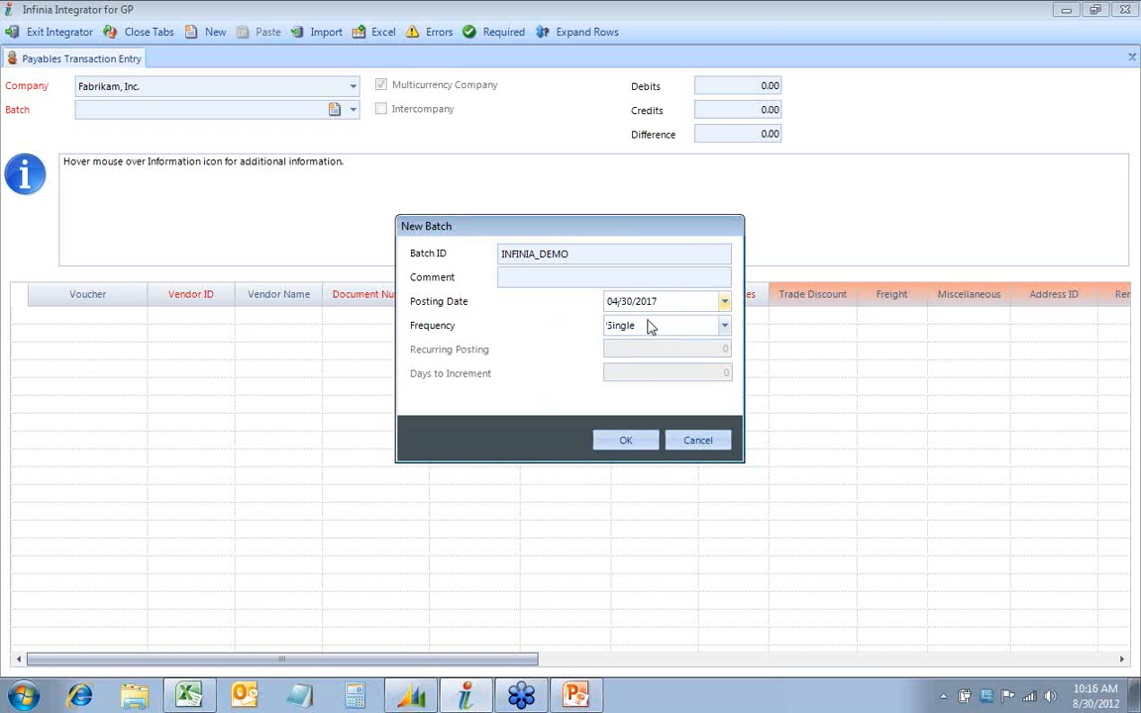
pyautogui.click(724, 328)
pyautogui.click(642, 347)
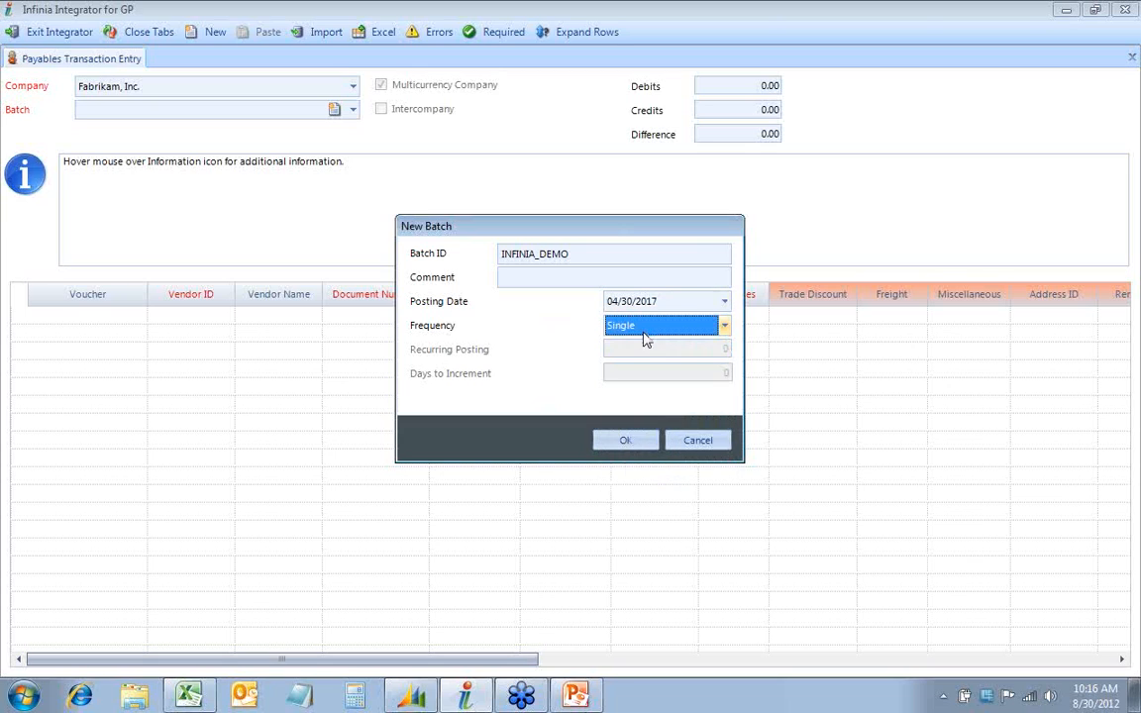
pyautogui.click(626, 446)
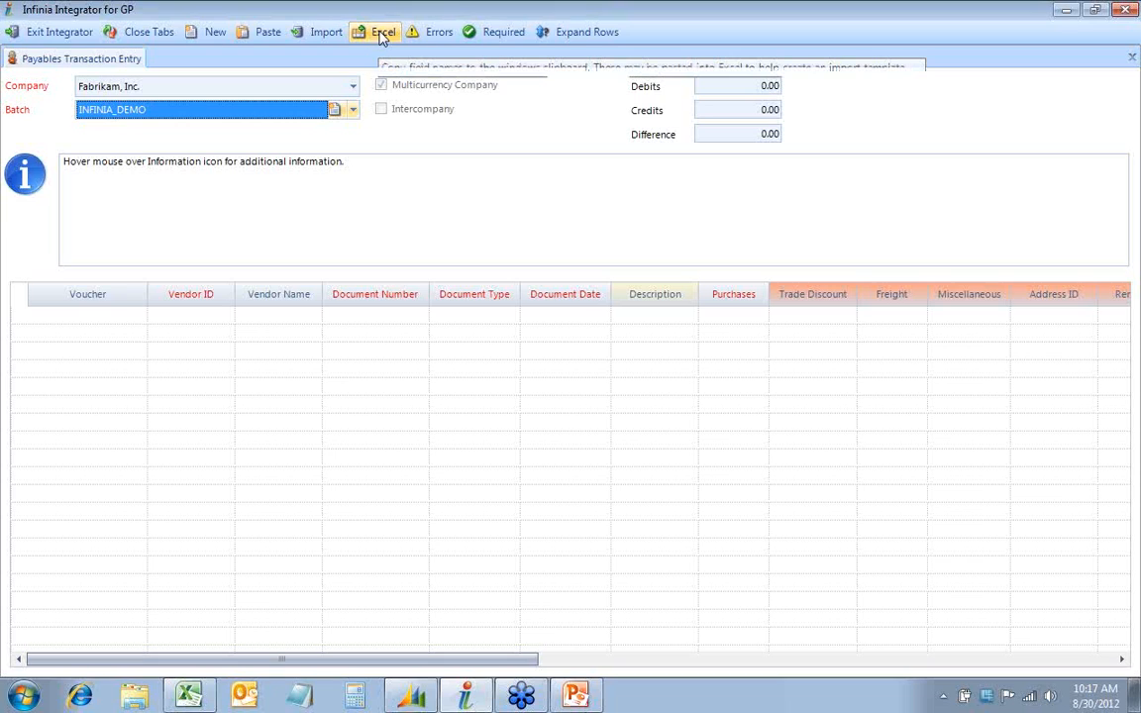
# Copy the payables field names from Infinia Integrator and paste them as headers at A1 of the "PM from Scratch" sheet in Excel.
pyautogui.click(381, 35)
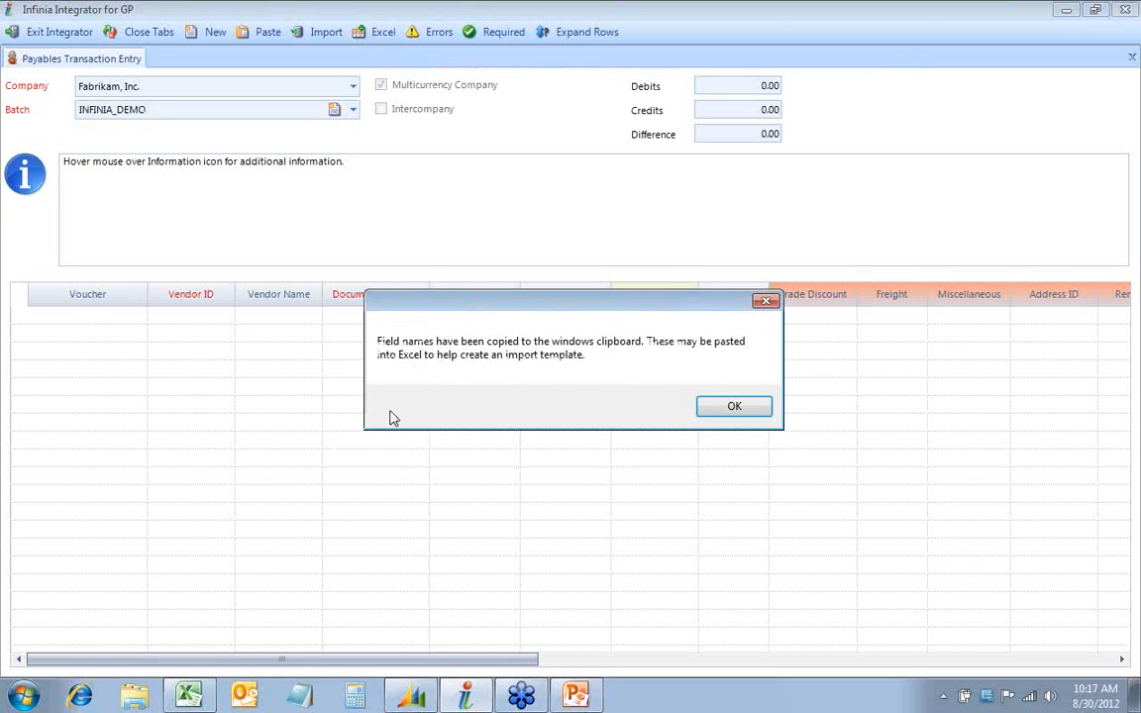
pyautogui.click(734, 410)
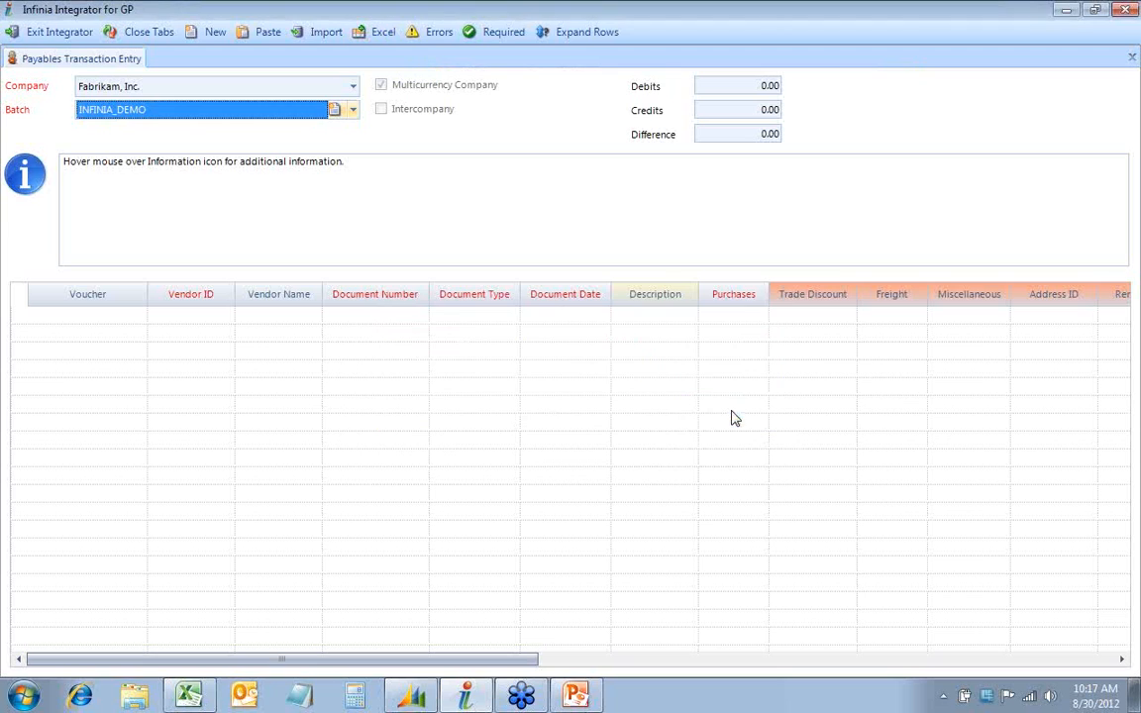
pyautogui.click(188, 697)
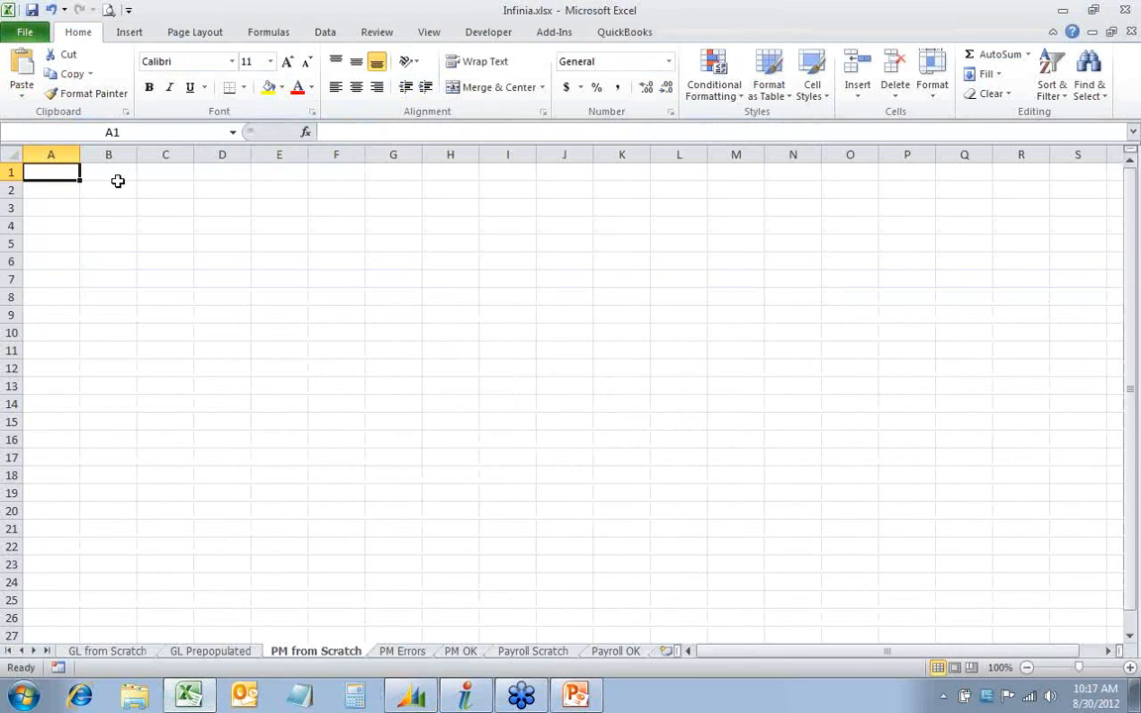
pyautogui.click(21, 71)
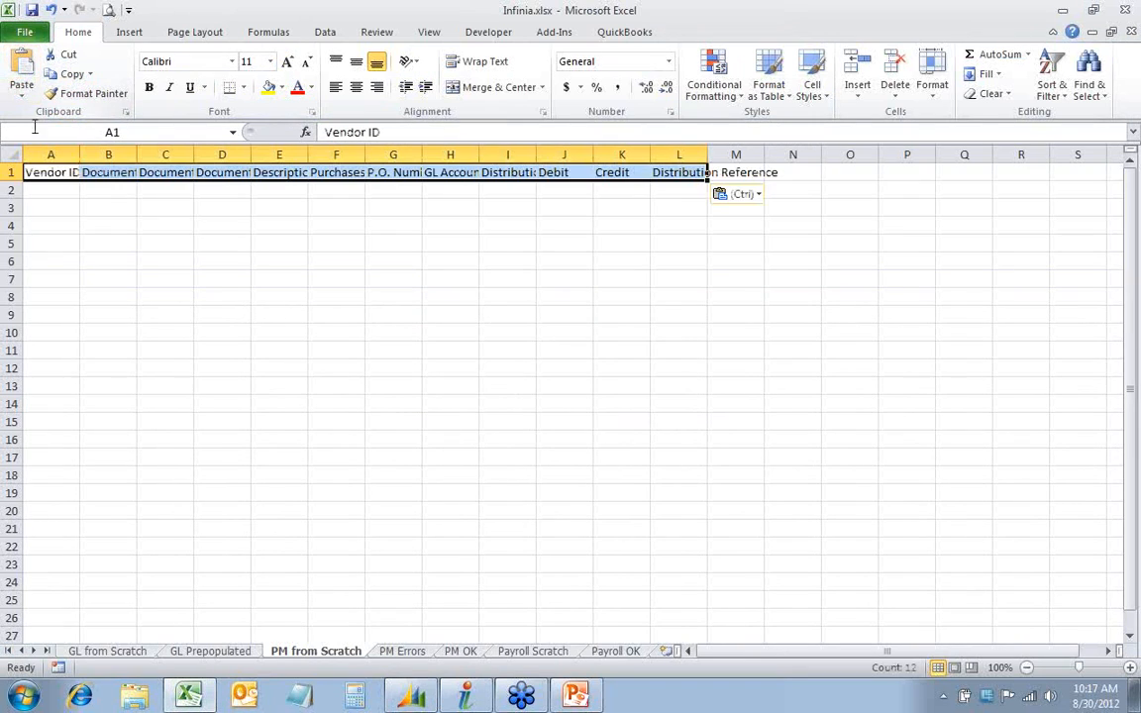
# Autofit columns A to L to the pasted headers and select columns E to G, Description through P.O. Number.
pyautogui.moveTo(679, 155); pyautogui.dragTo(84, 159)
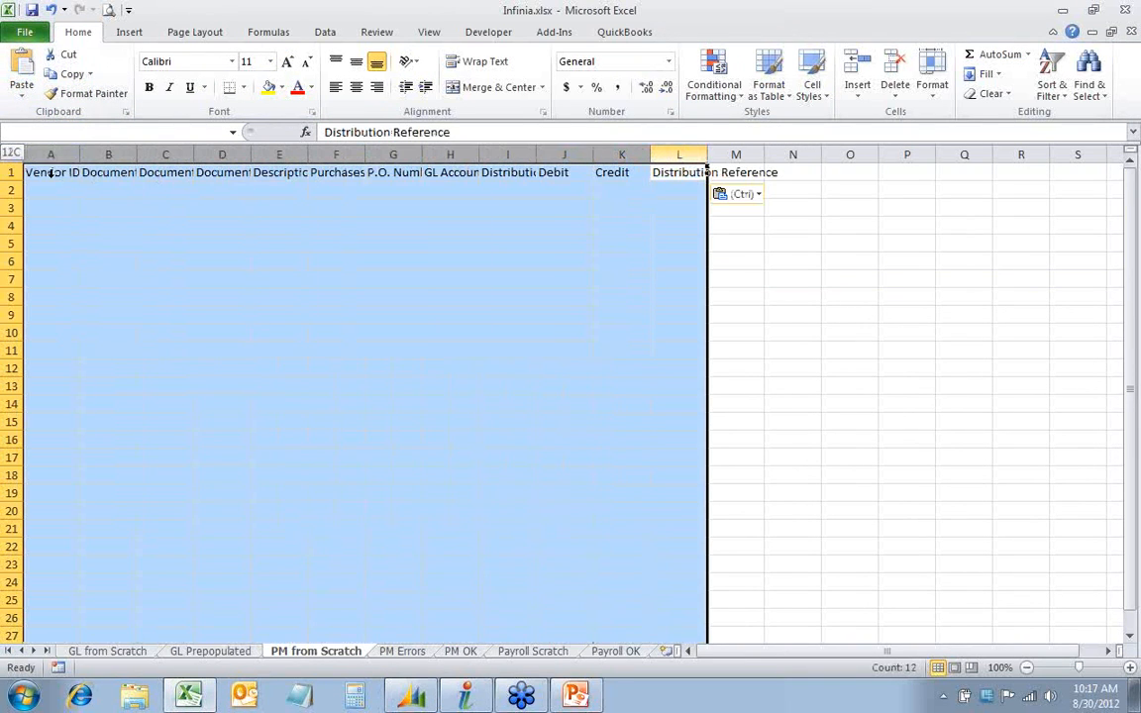
pyautogui.click(82, 155)
pyautogui.doubleClick(82, 155)
pyautogui.click(52, 190)
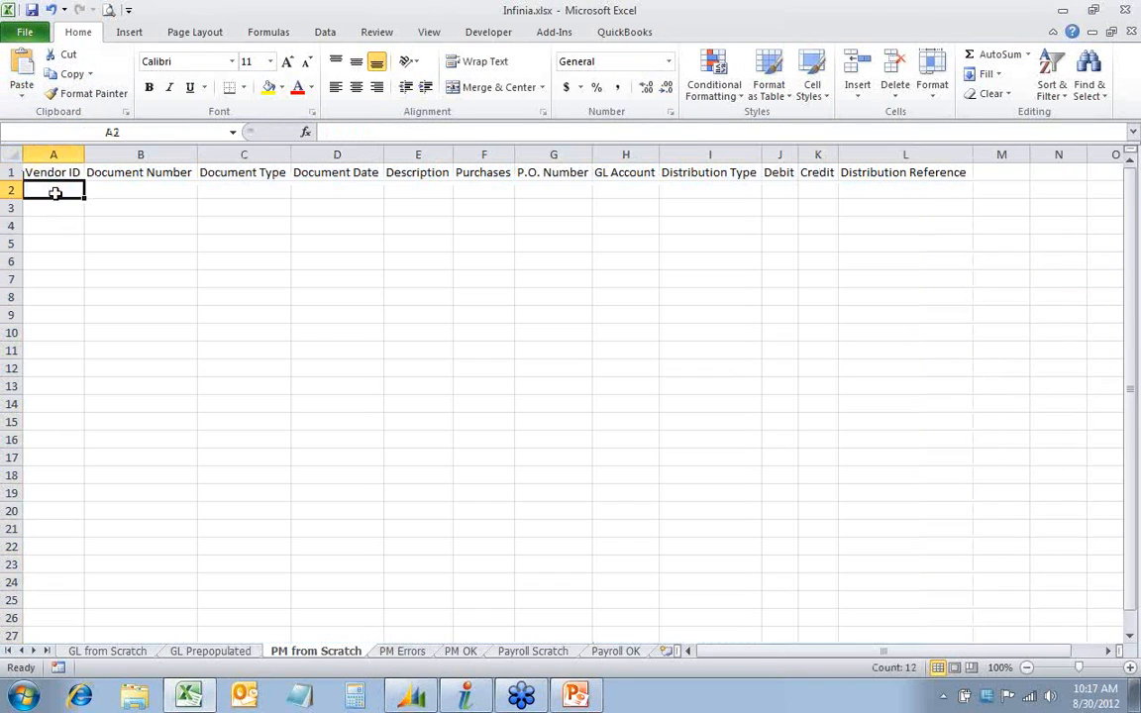
pyautogui.moveTo(396, 155); pyautogui.dragTo(470, 154)
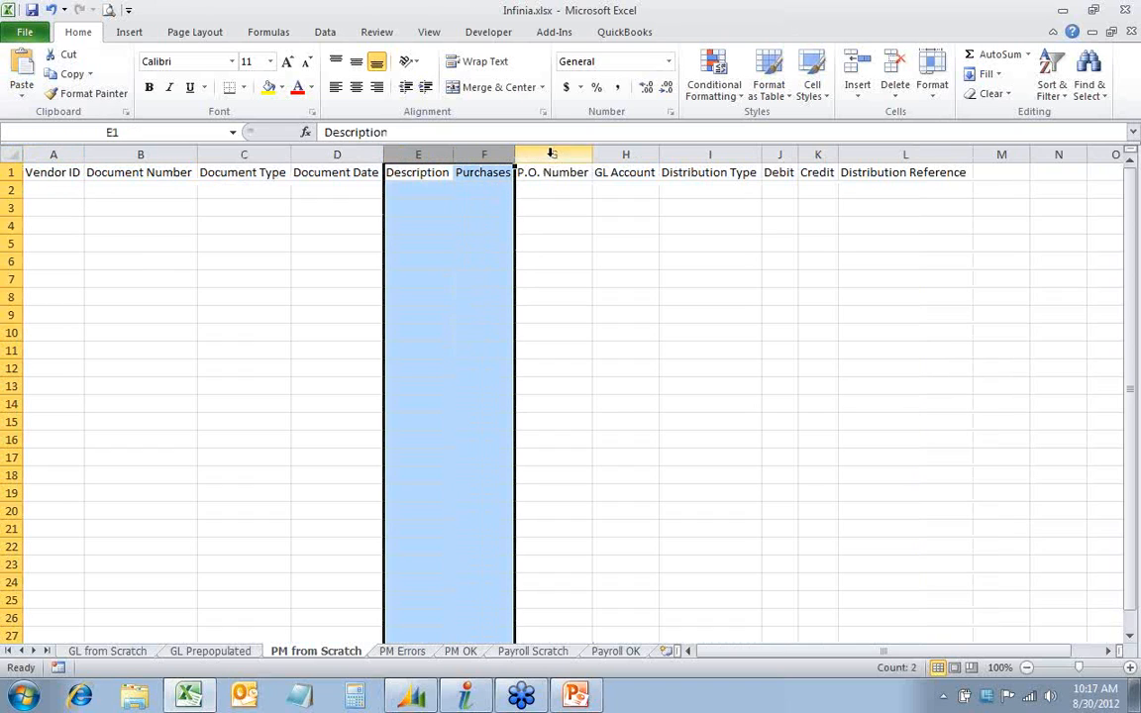
pyautogui.moveTo(550, 154); pyautogui.dragTo(416, 156)
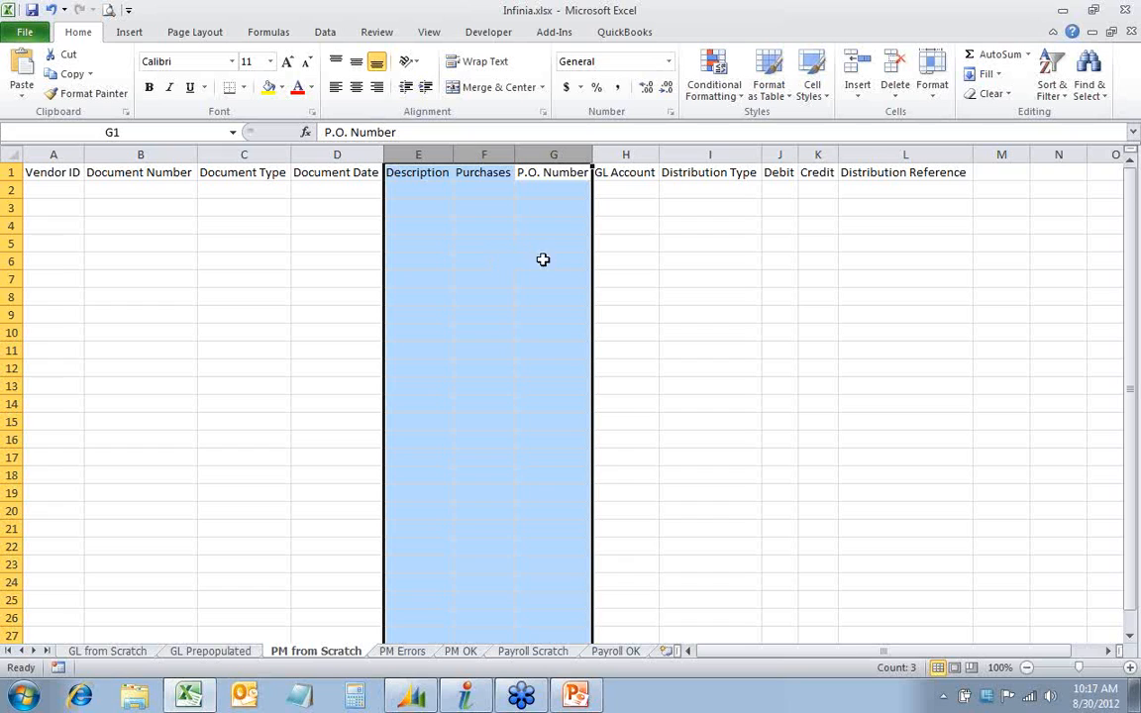
# Select columns H to L, GL Account through Distribution Reference, and compare the "PM from Scratch" headers with the "PM Errors" sheet.
pyautogui.click(625, 156)
pyautogui.moveTo(644, 155); pyautogui.dragTo(847, 155)
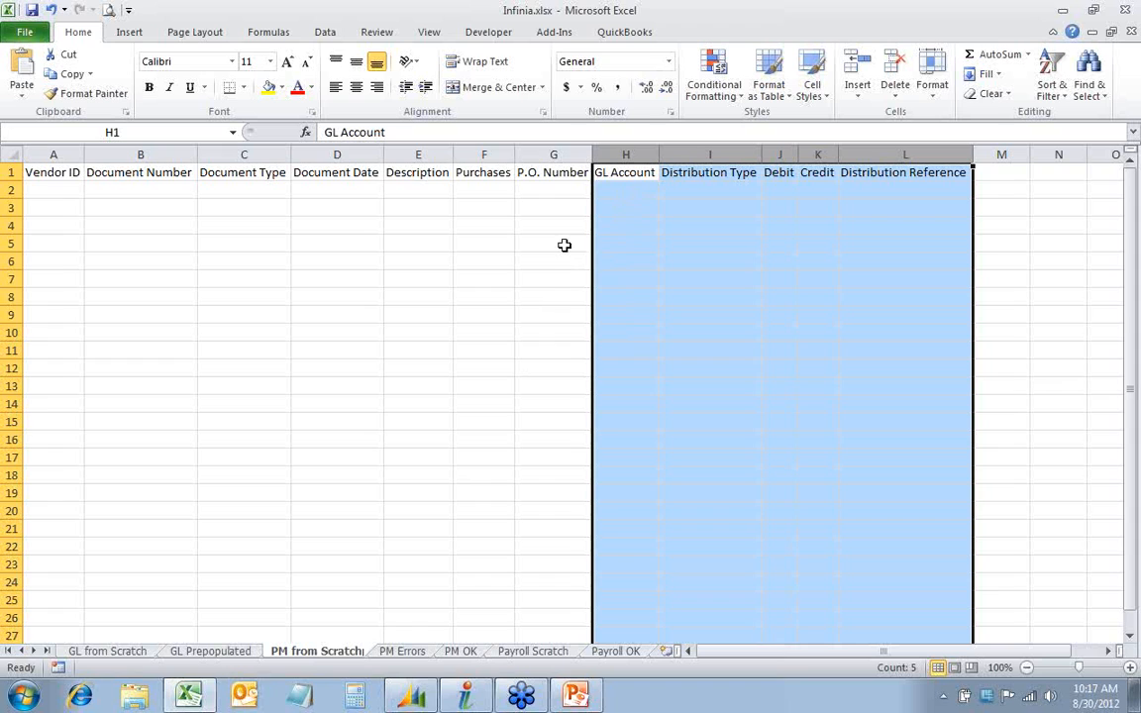
pyautogui.click(403, 651)
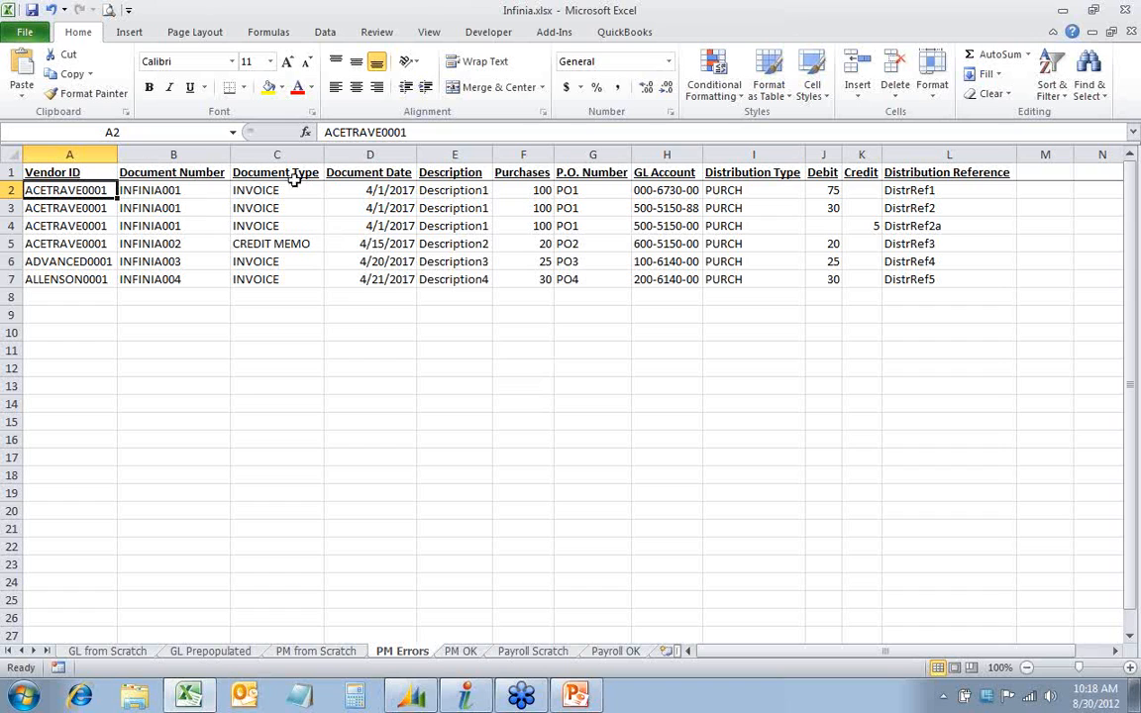
pyautogui.click(316, 650)
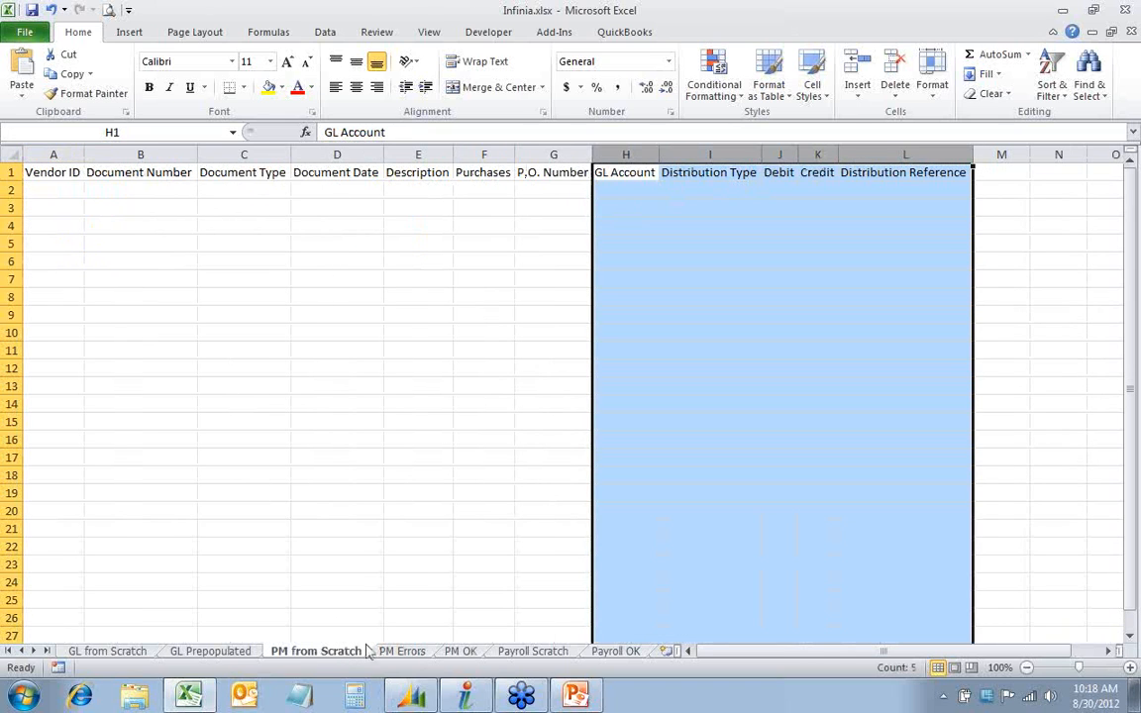
pyautogui.click(404, 652)
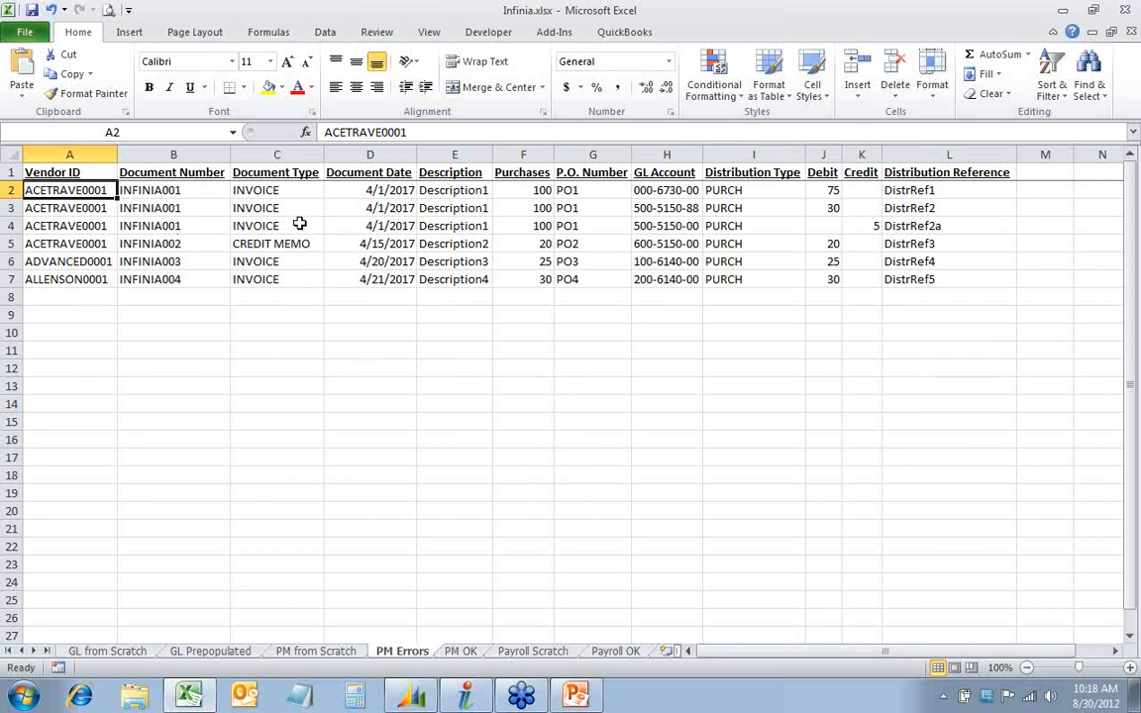
# Examine the "PM Errors" rows of documents INFINIA001 to INFINIA004, including the repeated INFINIA001 lines and the first debit.
pyautogui.moveTo(179, 192); pyautogui.dragTo(181, 224)
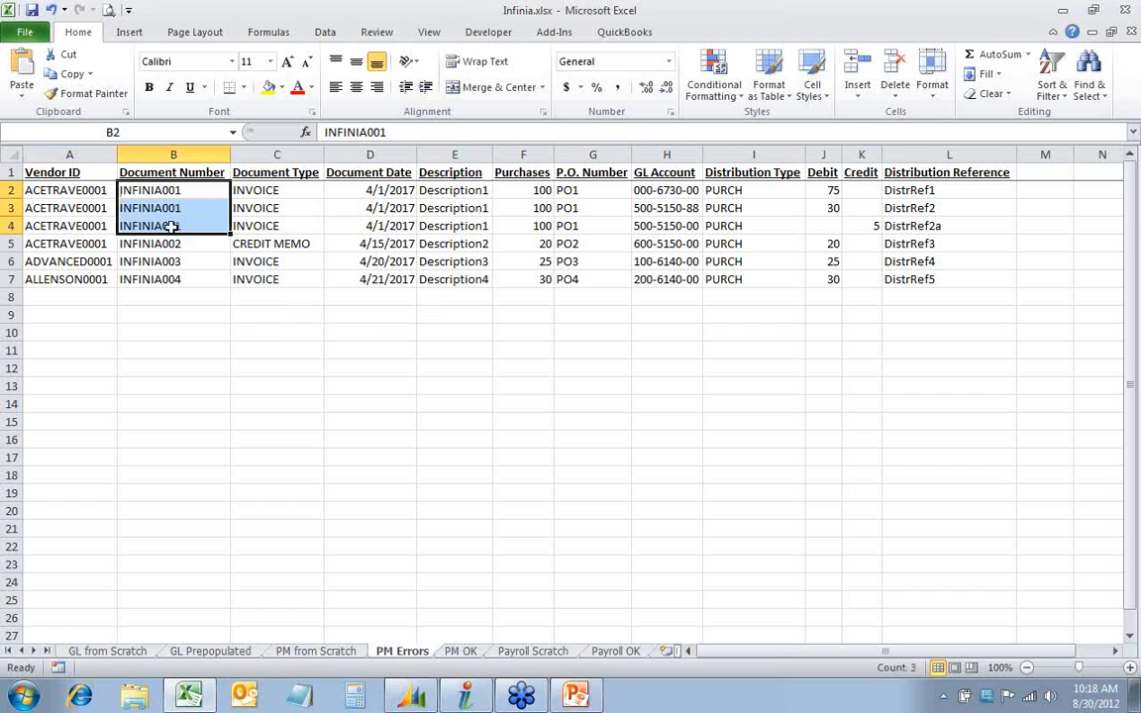
pyautogui.moveTo(8, 191); pyautogui.dragTo(8, 225)
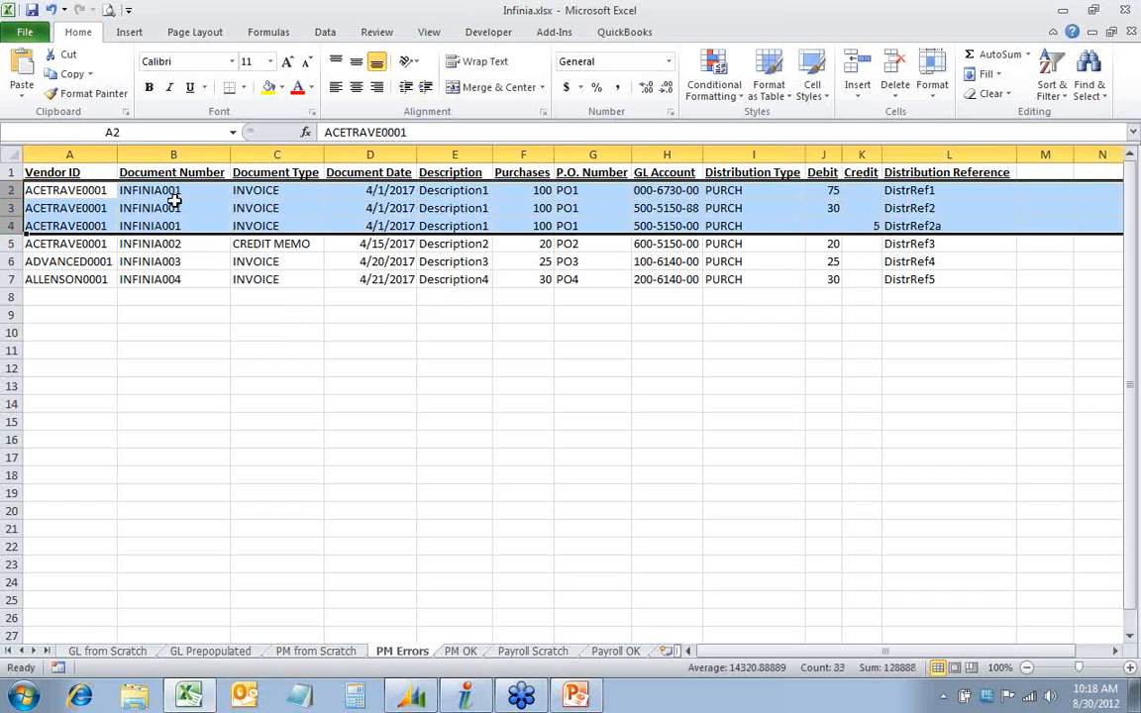
pyautogui.click(8, 244)
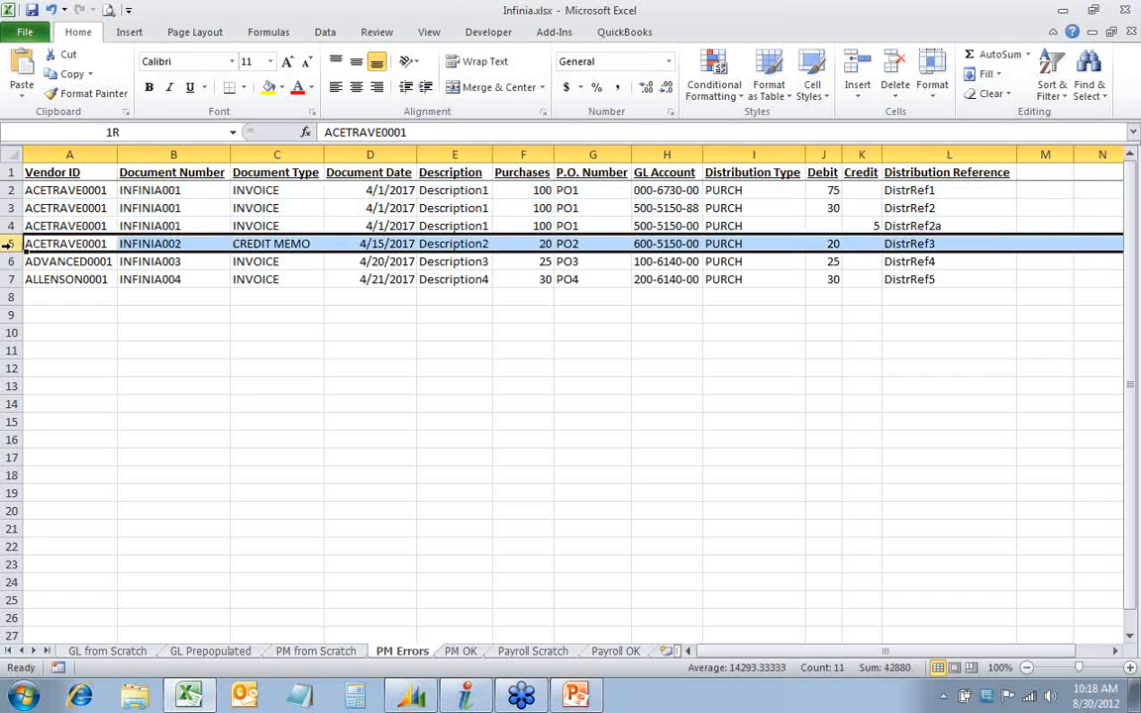
pyautogui.click(8, 261)
pyautogui.click(8, 279)
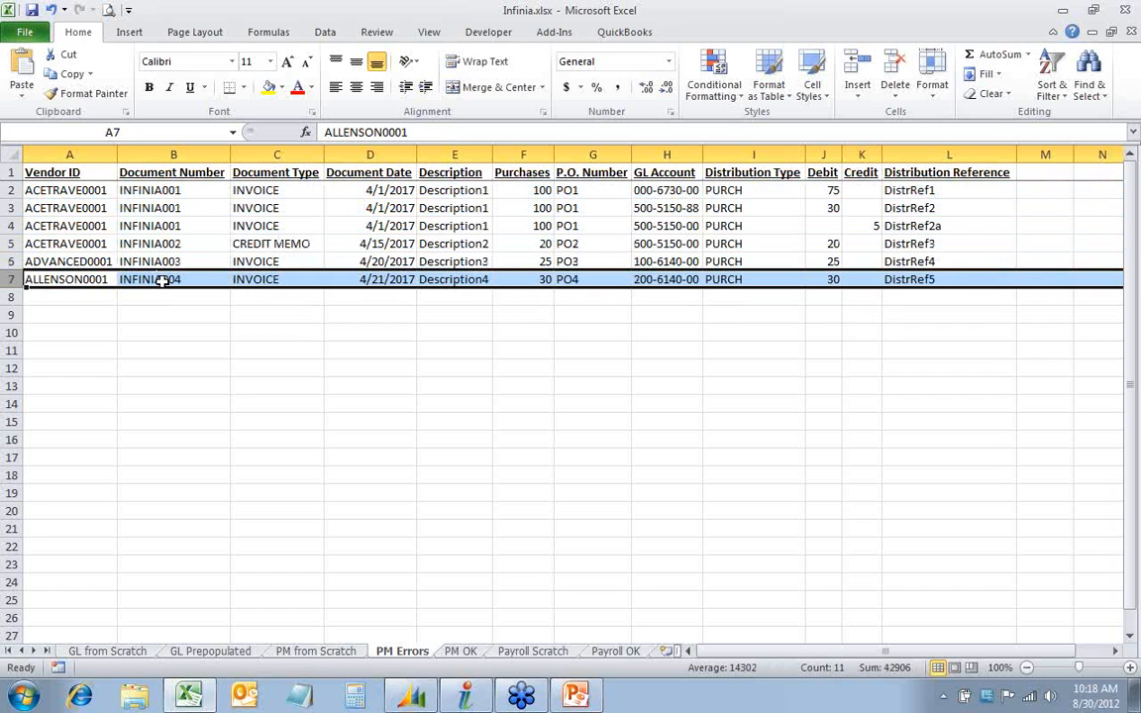
pyautogui.moveTo(186, 189); pyautogui.dragTo(205, 228)
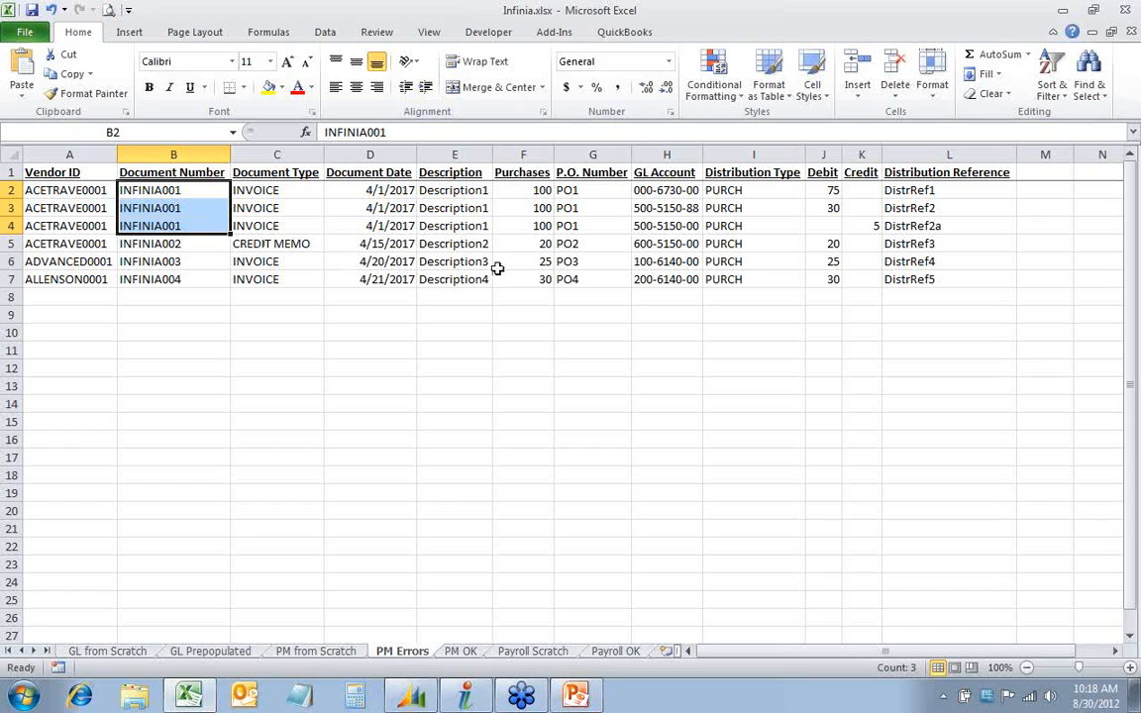
pyautogui.click(817, 190)
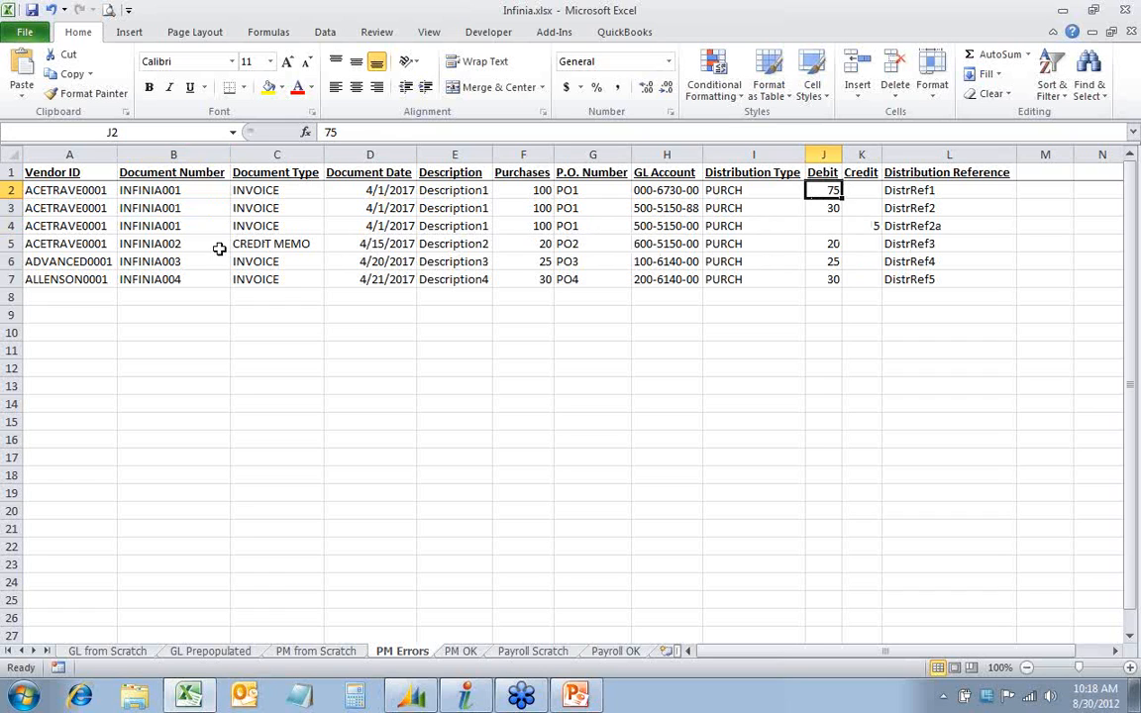
# Copy the payables rows A2:L7 from the "PM Errors" sheet and paste them into Payables Transaction Entry in Infinia Integrator.
pyautogui.click(61, 190)
pyautogui.moveTo(61, 189); pyautogui.dragTo(907, 277)
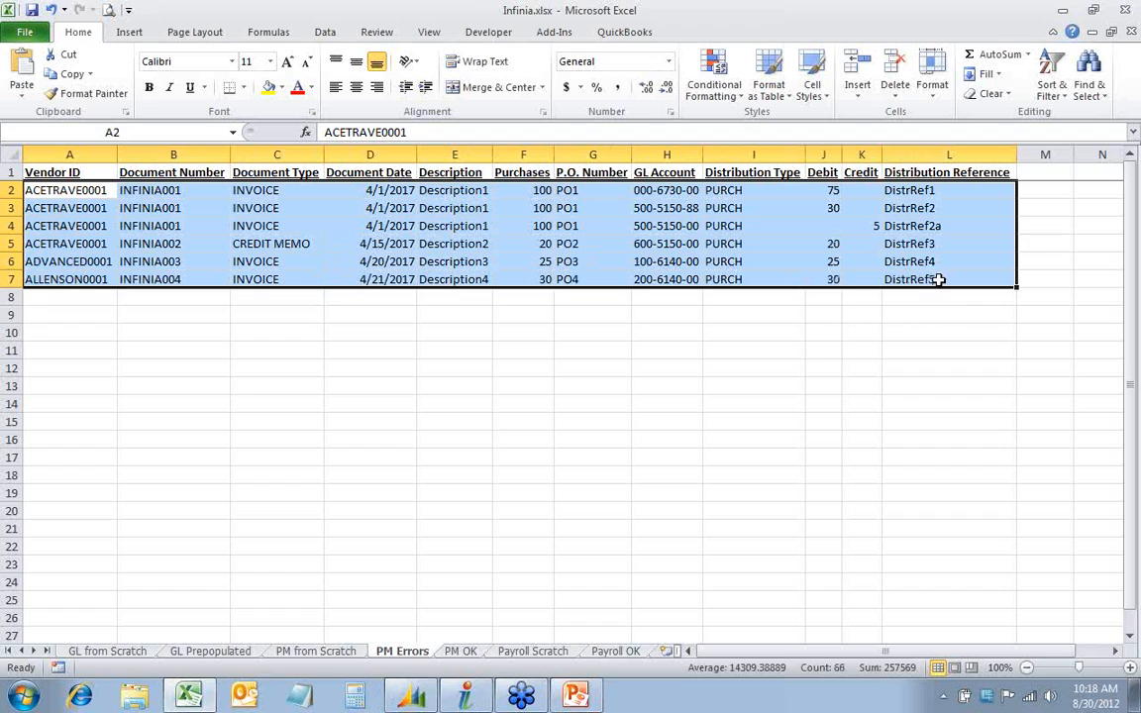
pyautogui.click(67, 73)
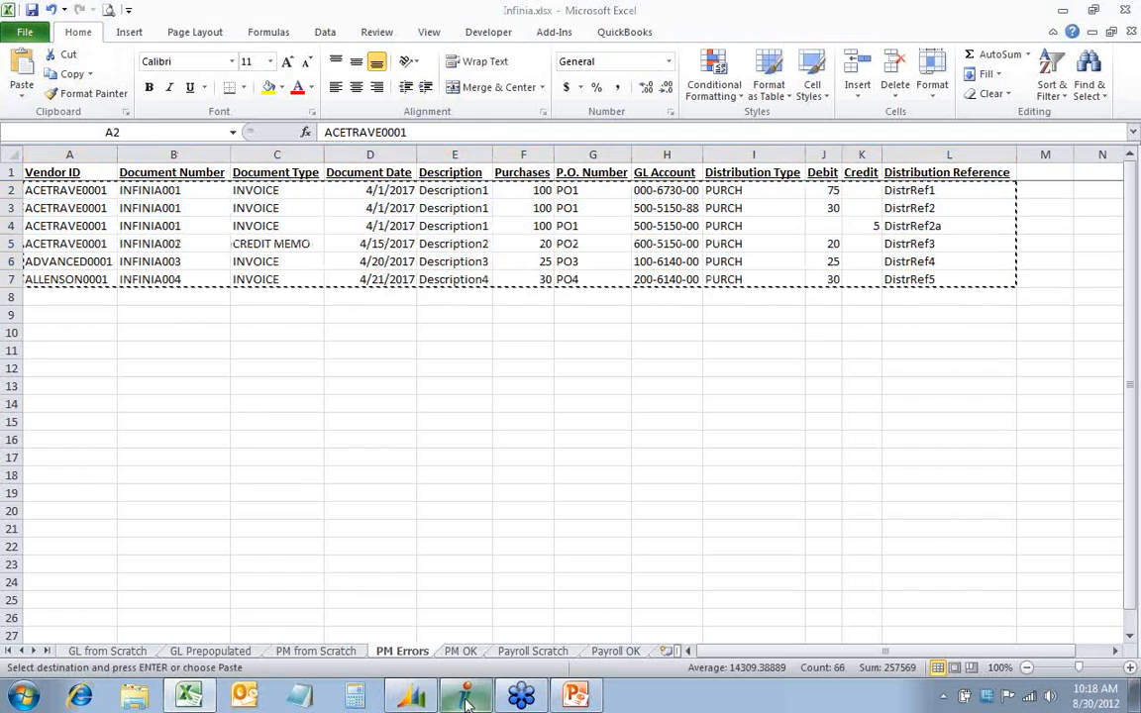
pyautogui.click(426, 699)
pyautogui.click(268, 36)
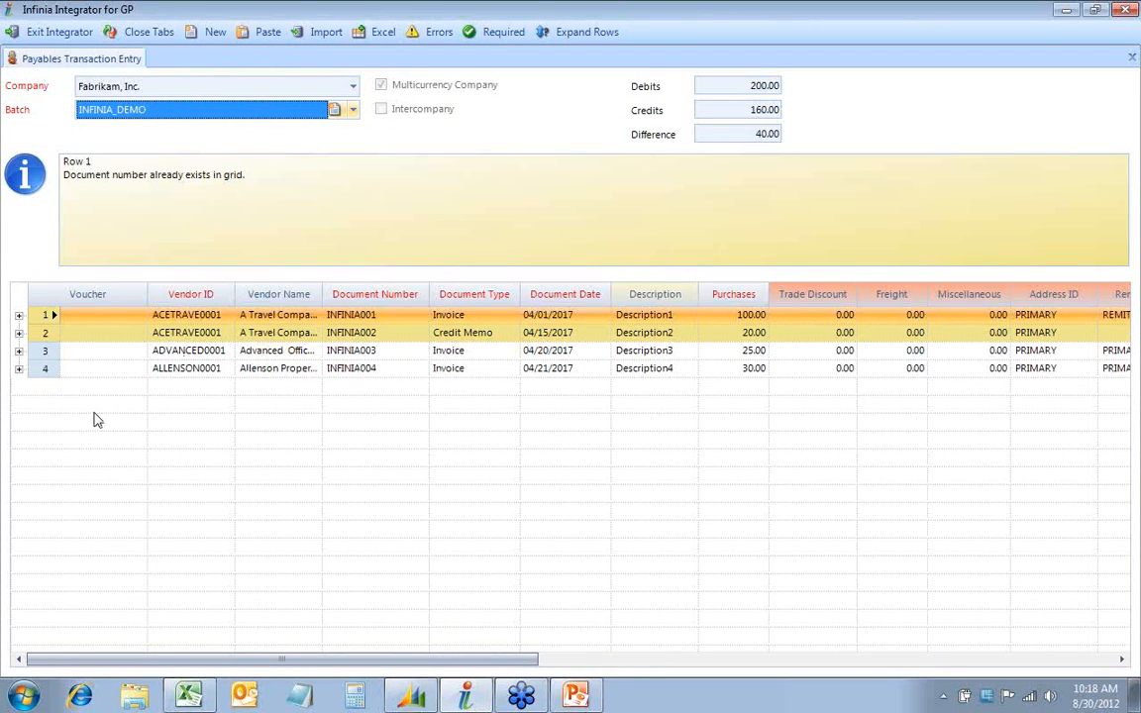
# Compare the pasted documents with the Excel rows, expand all four to examine their distributions, and collapse them again.
pyautogui.click(188, 696)
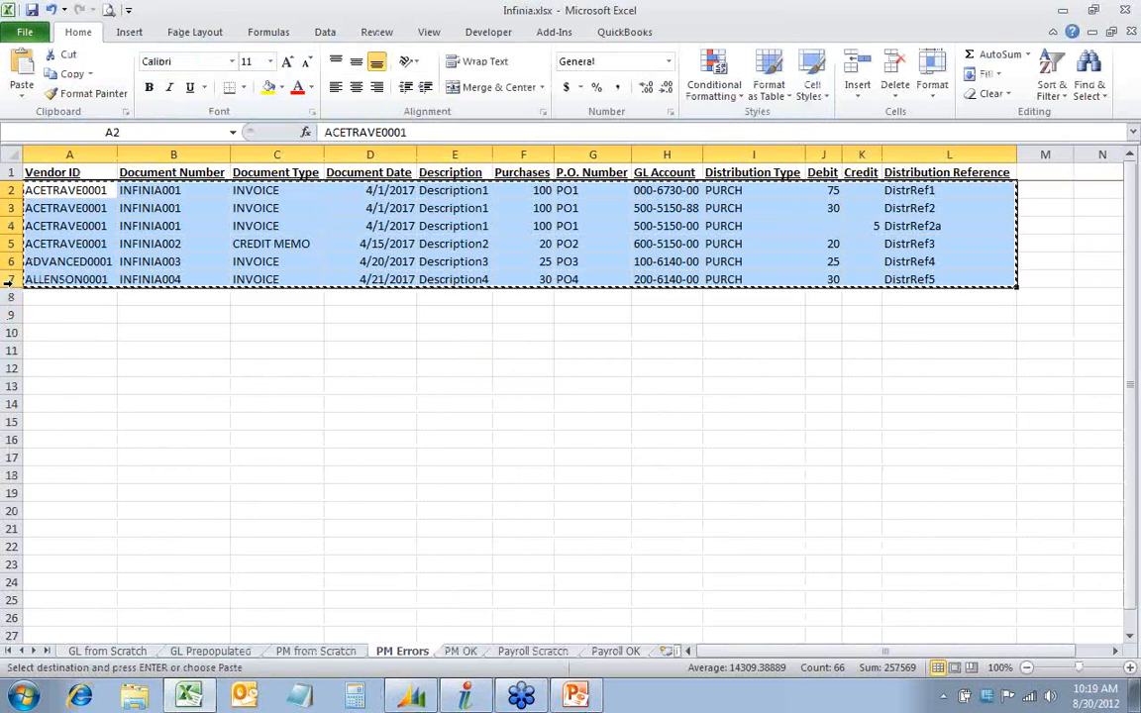
pyautogui.hotkey('alt', 'Tab')
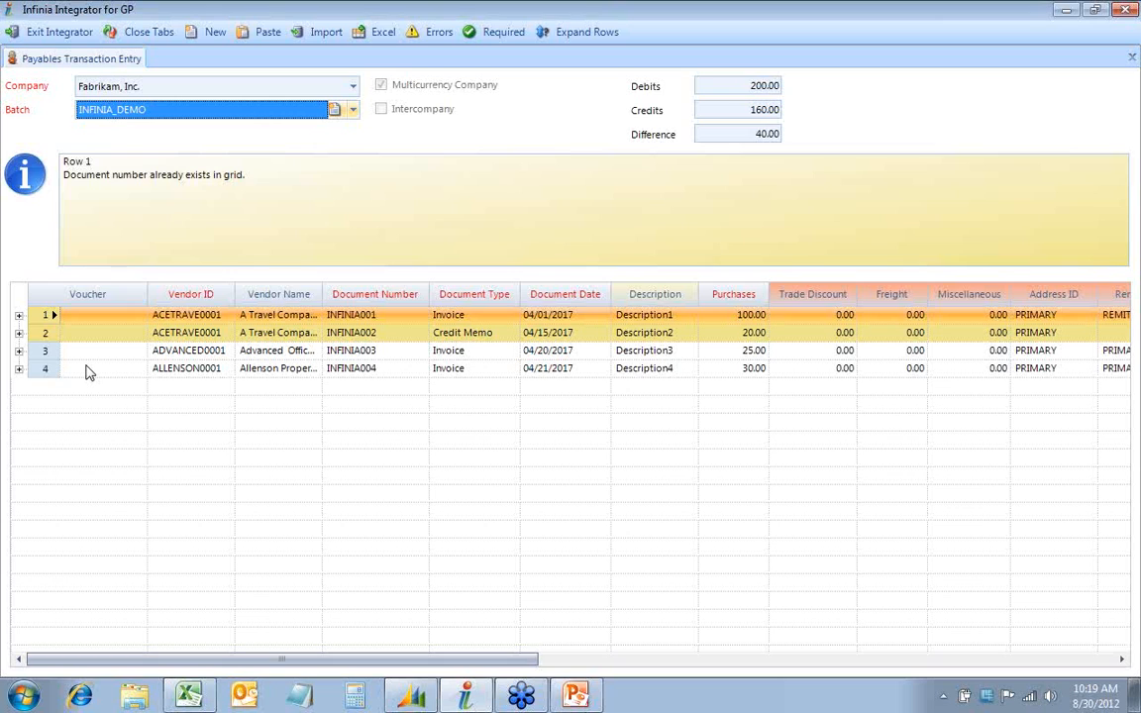
pyautogui.click(20, 317)
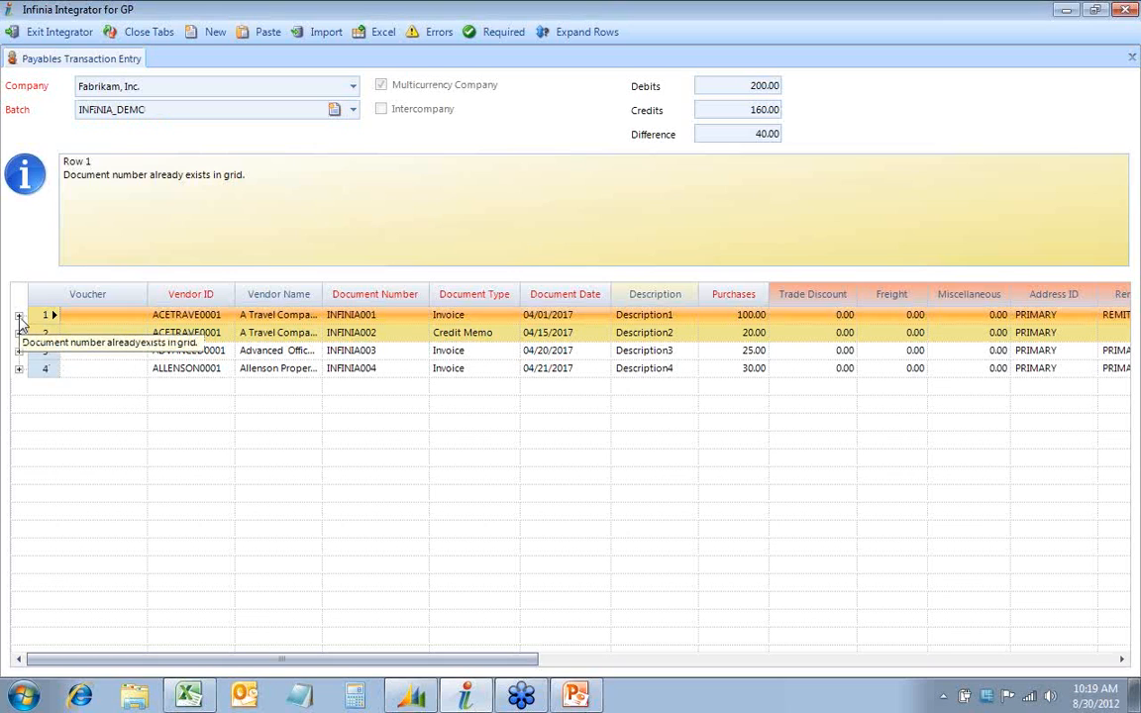
pyautogui.click(19, 316)
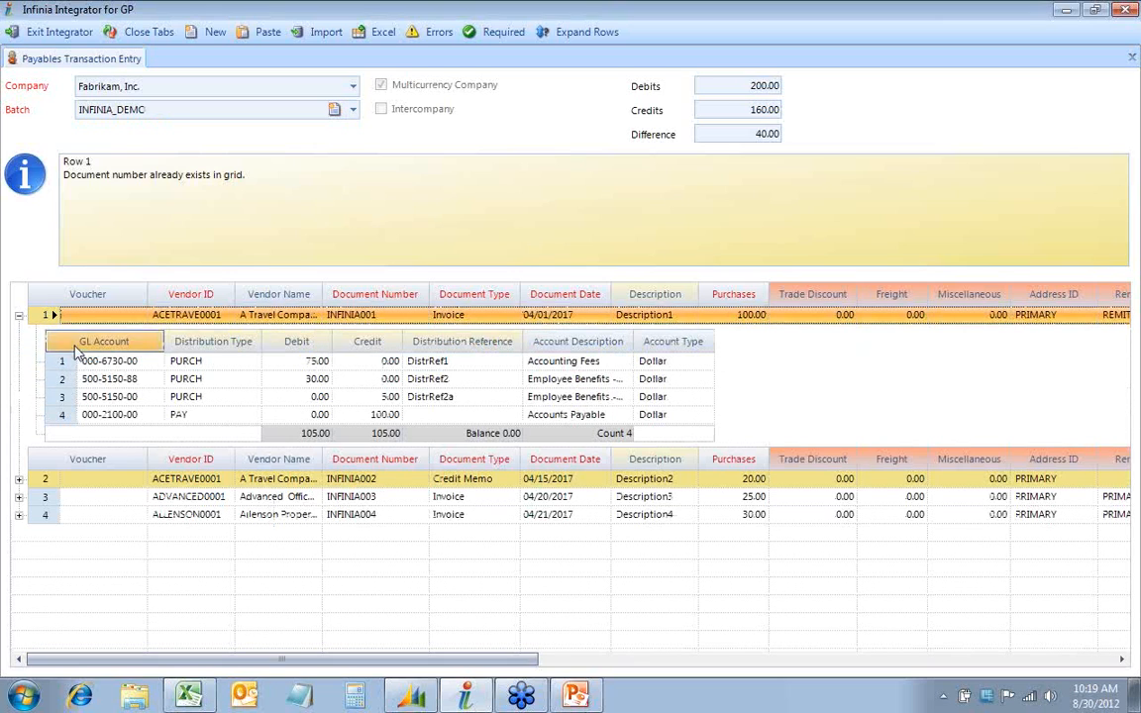
pyautogui.click(19, 479)
pyautogui.click(19, 608)
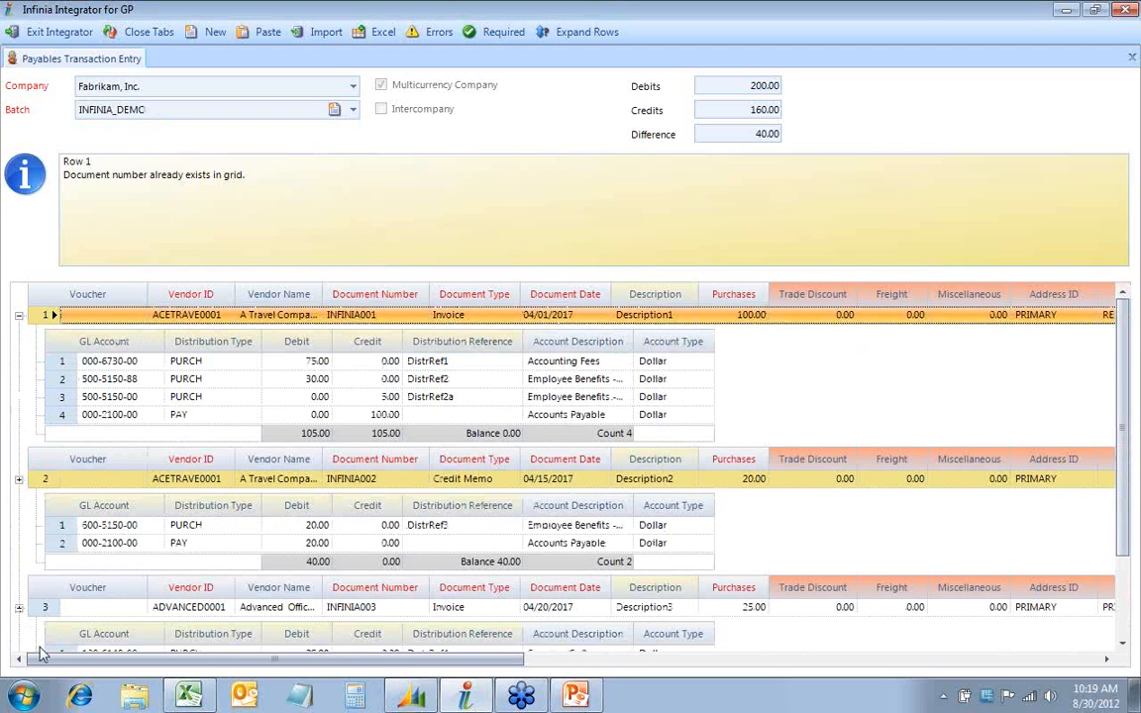
pyautogui.scroll(-3, 22, 619)
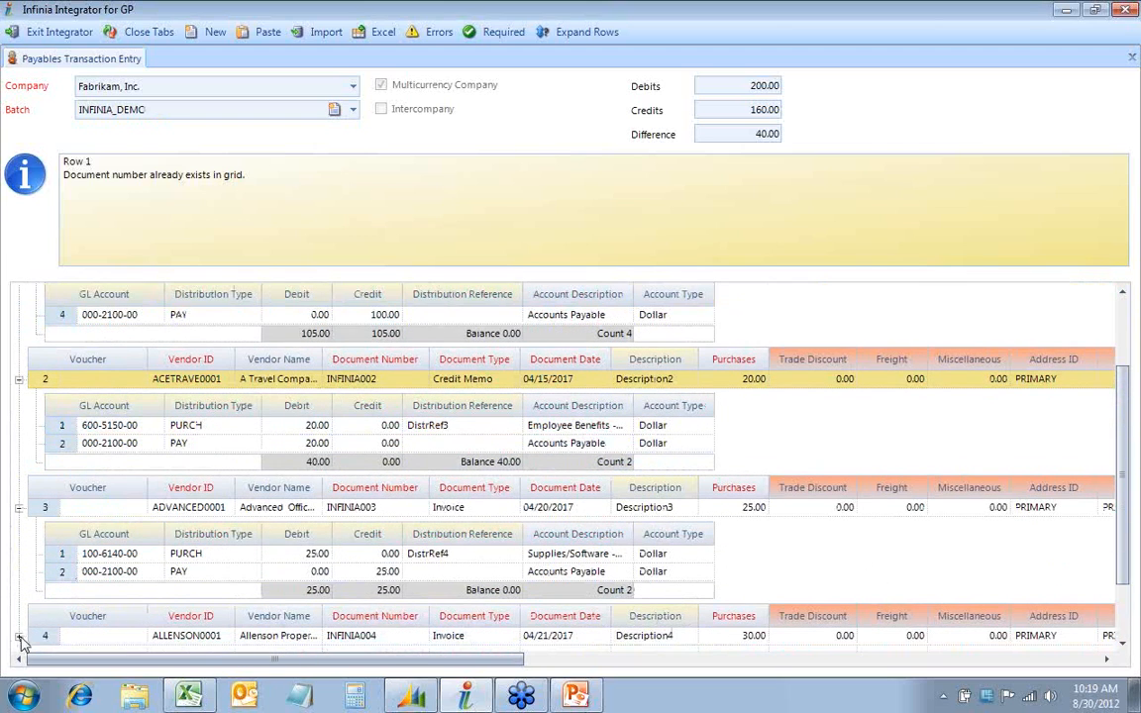
pyautogui.click(19, 636)
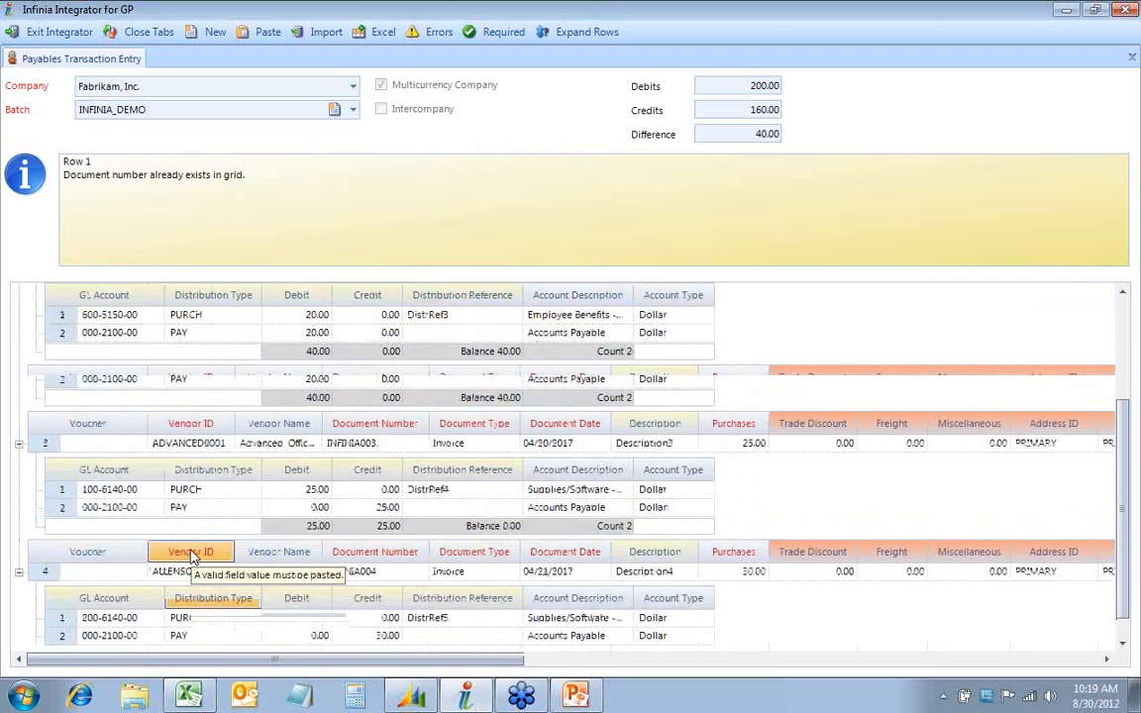
pyautogui.scroll(3, 193, 556)
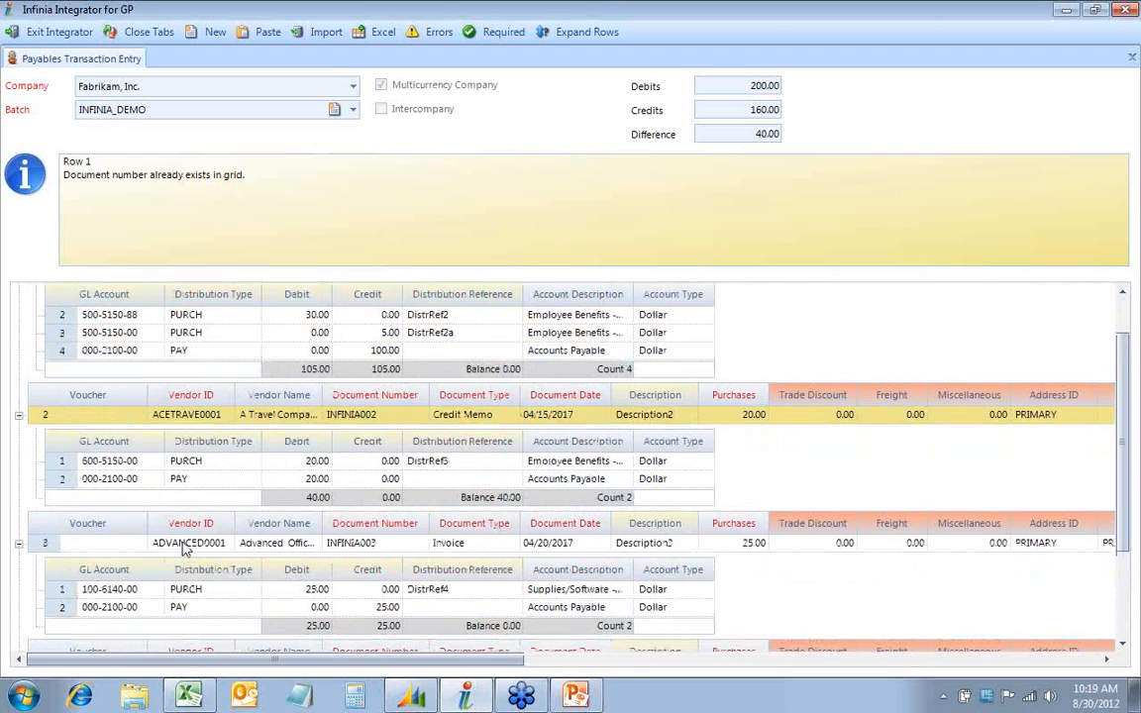
pyautogui.click(18, 414)
pyautogui.click(18, 436)
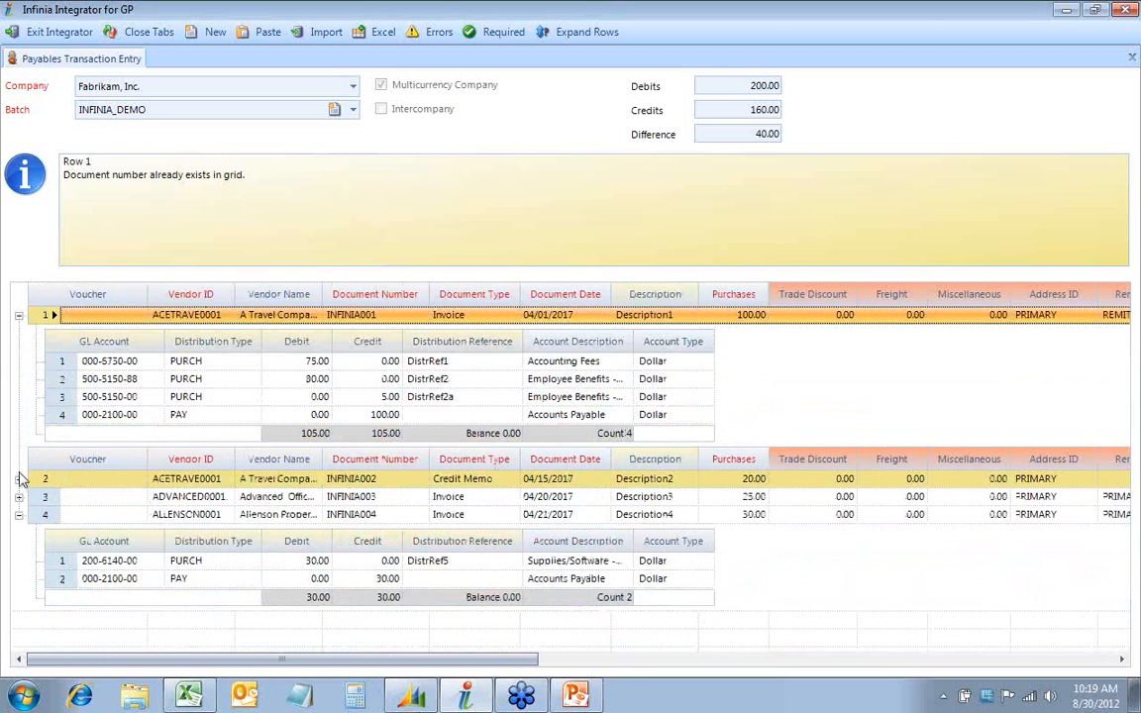
pyautogui.click(19, 515)
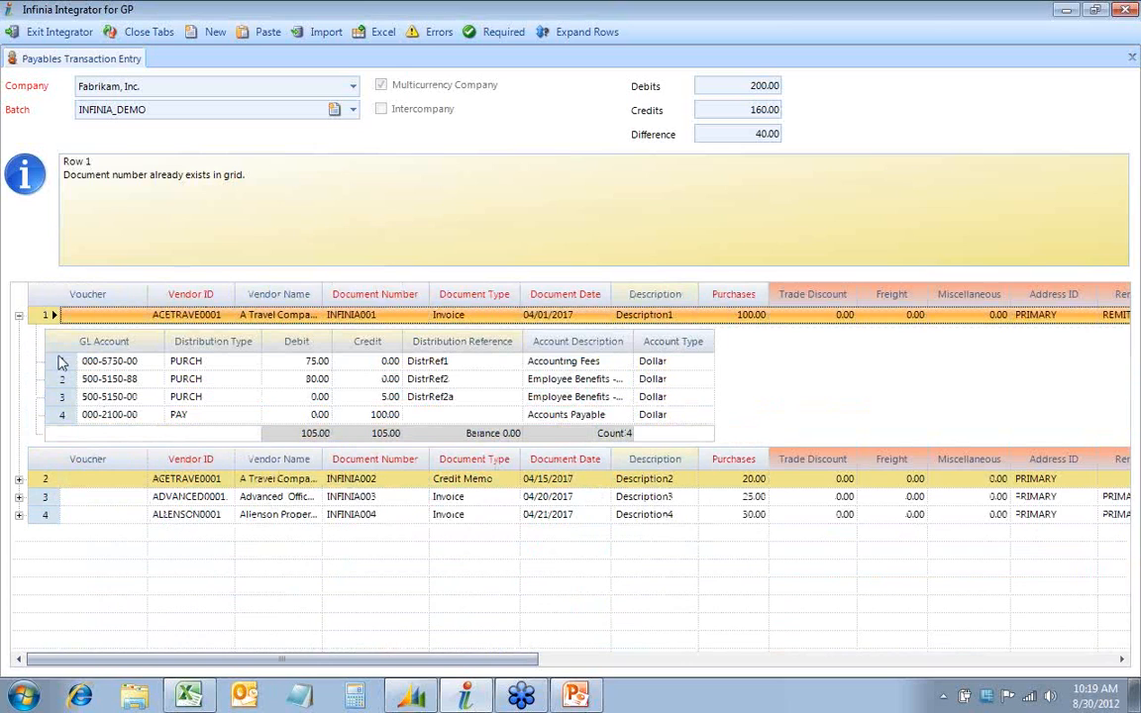
pyautogui.click(19, 315)
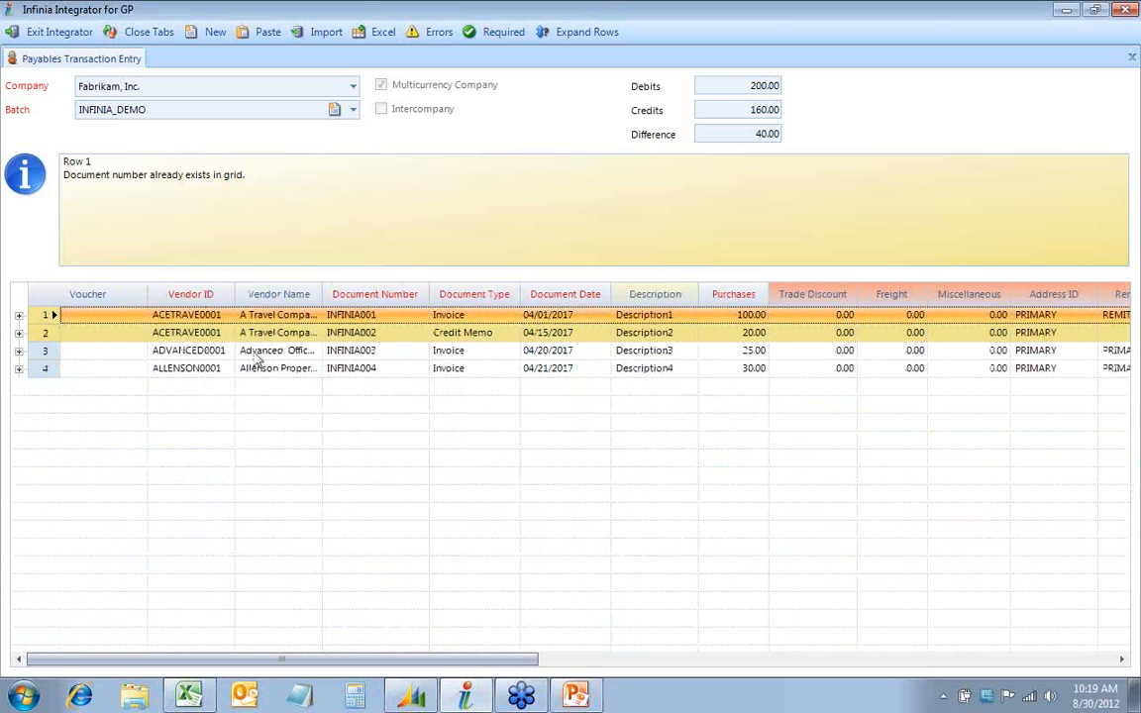
# Read the validation messages for payables rows 1 to 4 and clear the grid by beginning a new import.
pyautogui.click(181, 333)
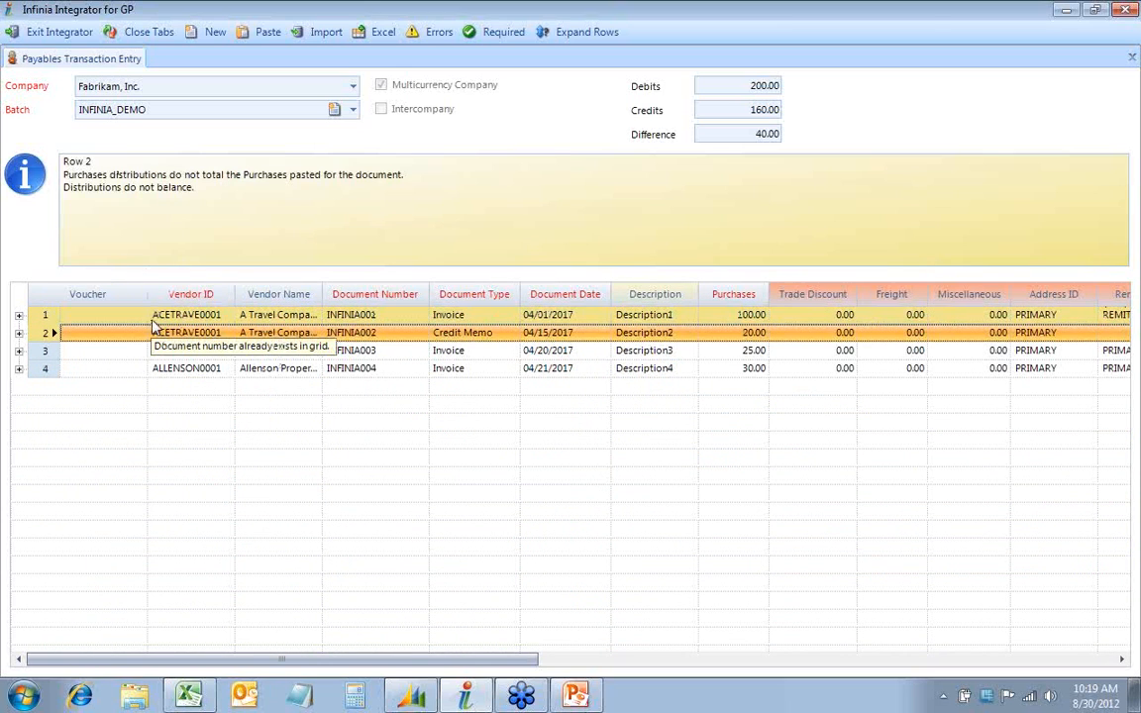
pyautogui.click(121, 316)
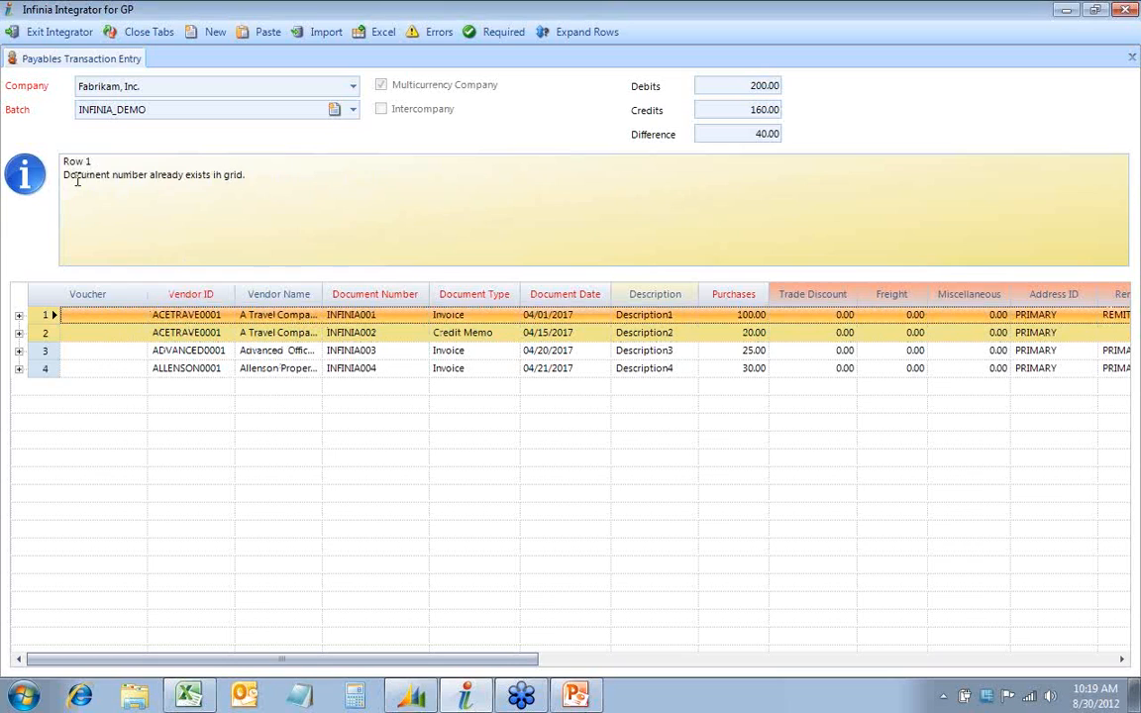
pyautogui.click(112, 335)
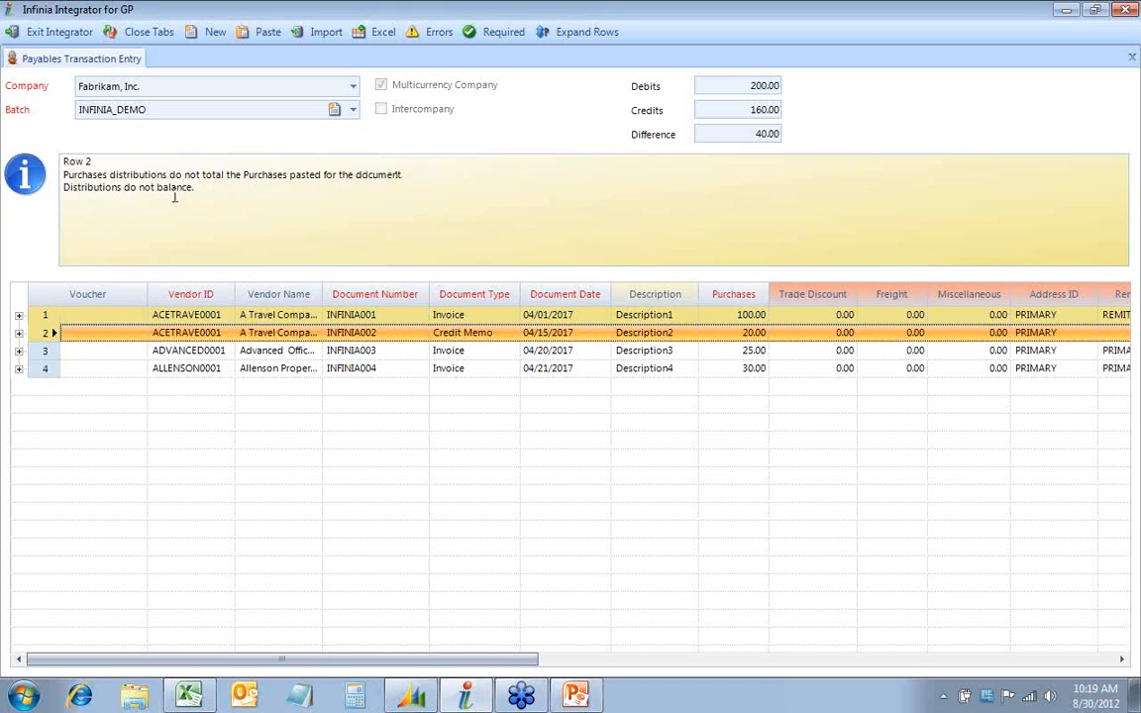
pyautogui.click(119, 352)
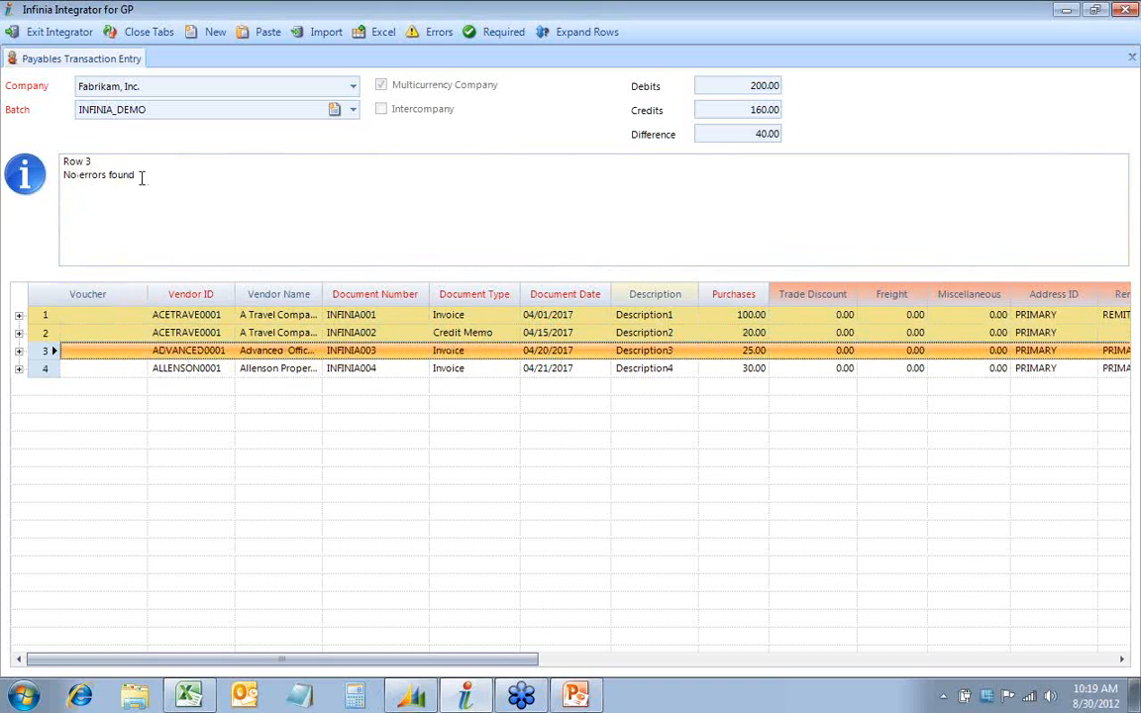
pyautogui.click(112, 370)
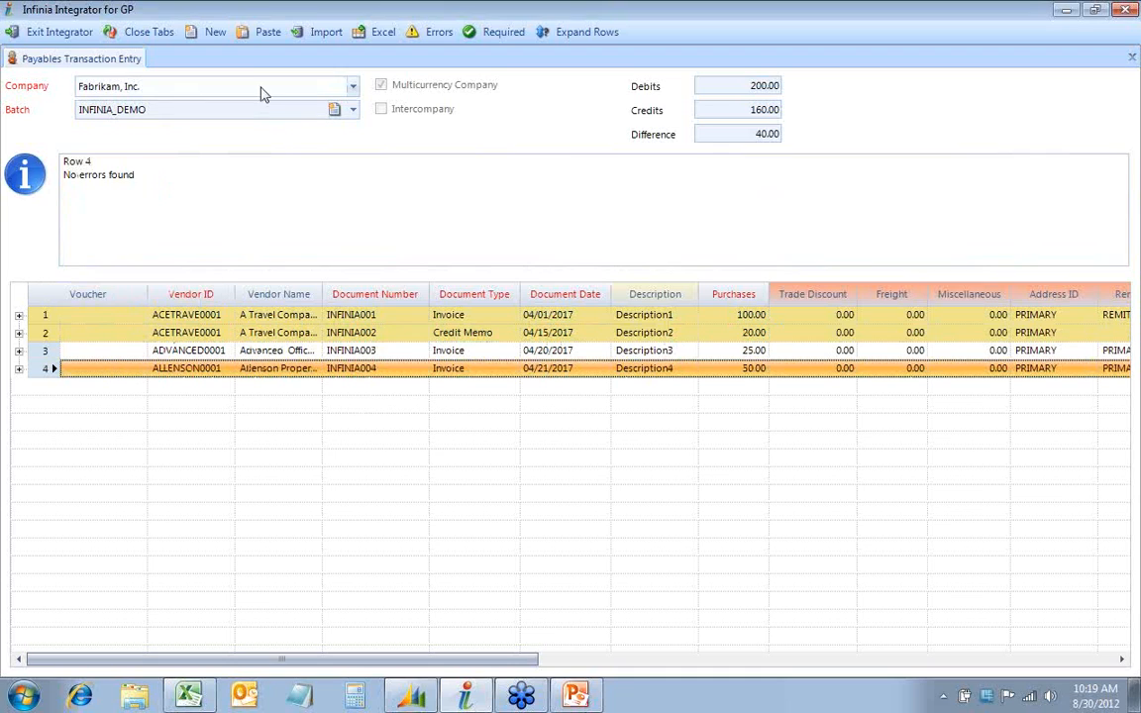
pyautogui.click(211, 37)
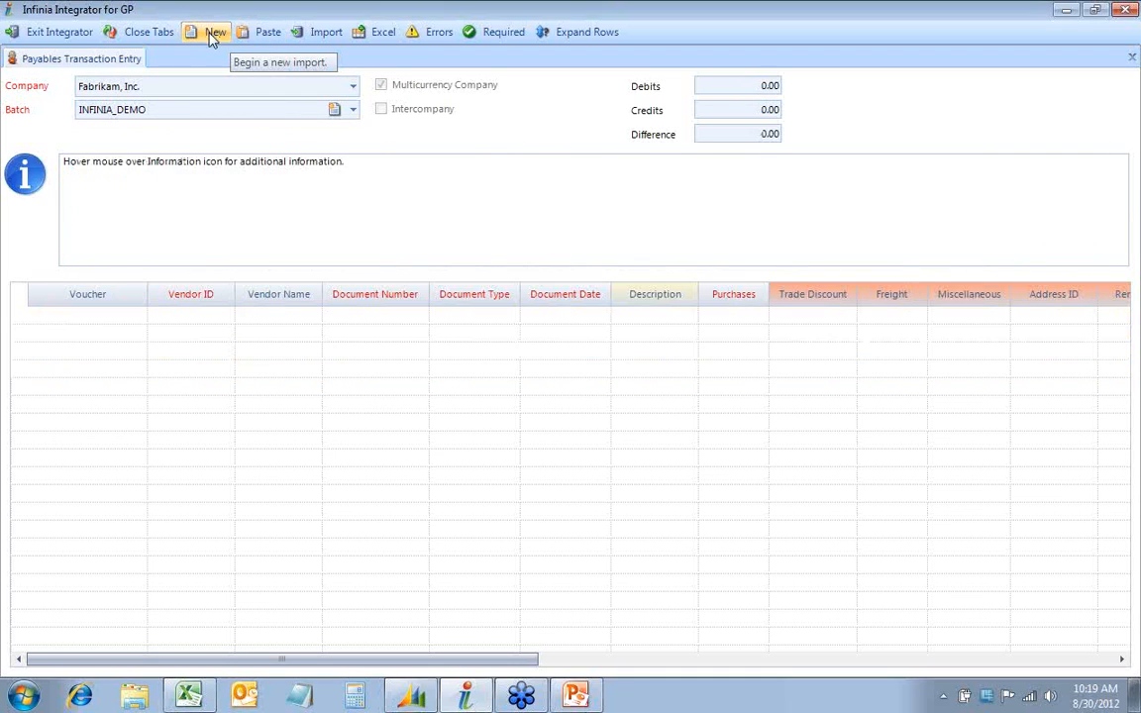
# Switch to Excel, review the repeated document details in A3:D4 of "PM Errors", and open the "PM OK" sheet.
pyautogui.click(198, 698)
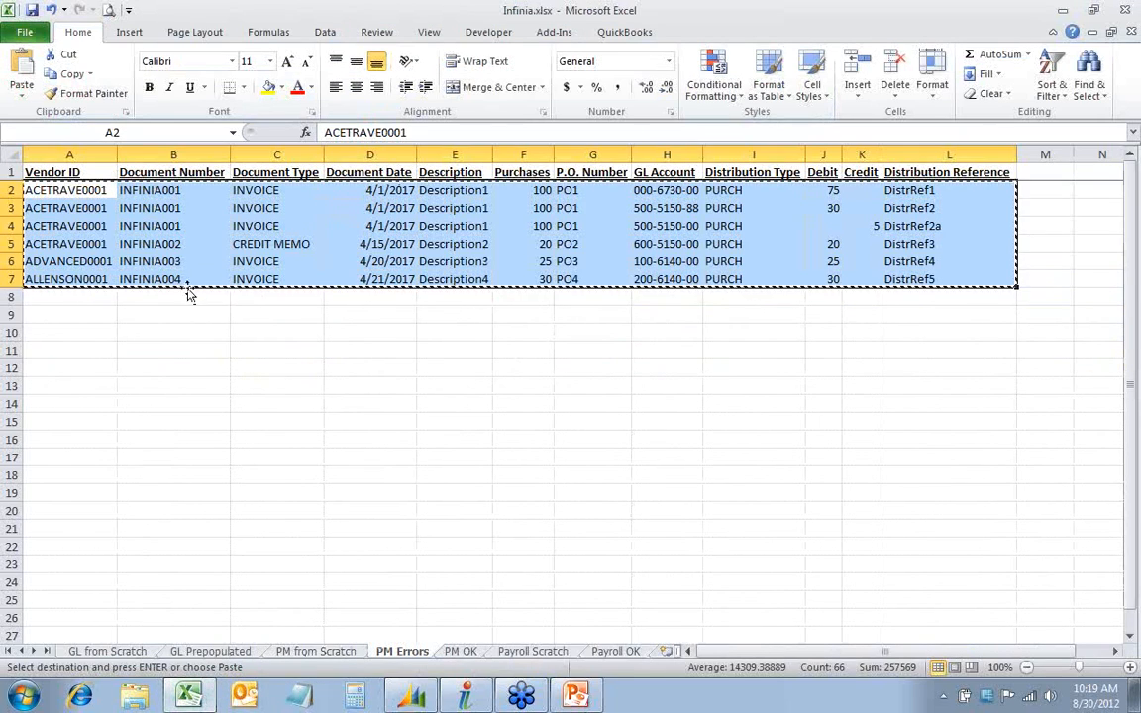
pyautogui.click(90, 208)
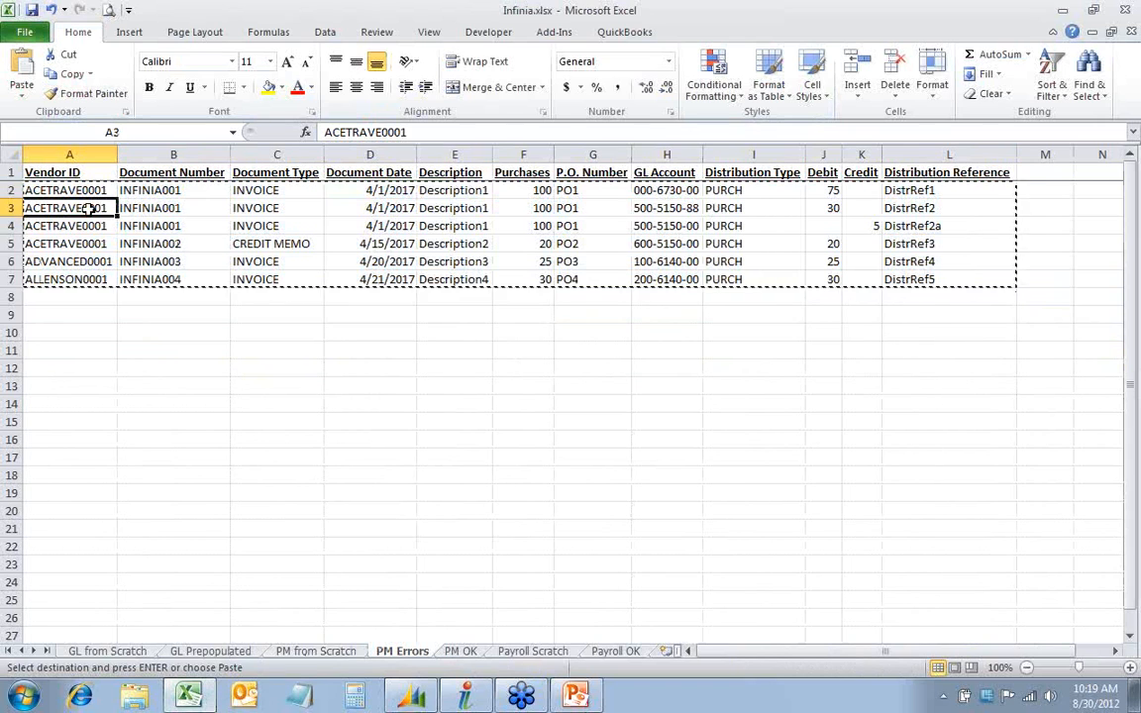
pyautogui.hotkey('shift', 'Down')
pyautogui.hotkey('shift', 'Right')
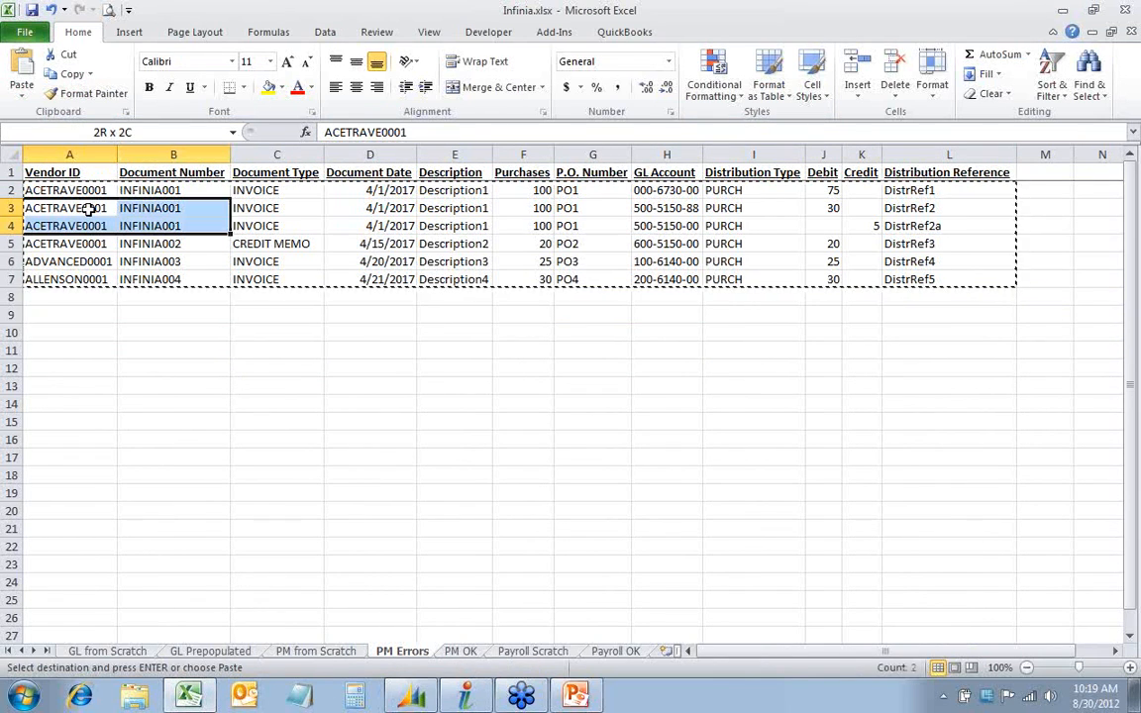
pyautogui.hotkey('shift', 'Right')
pyautogui.hotkey('shift', 'Right')
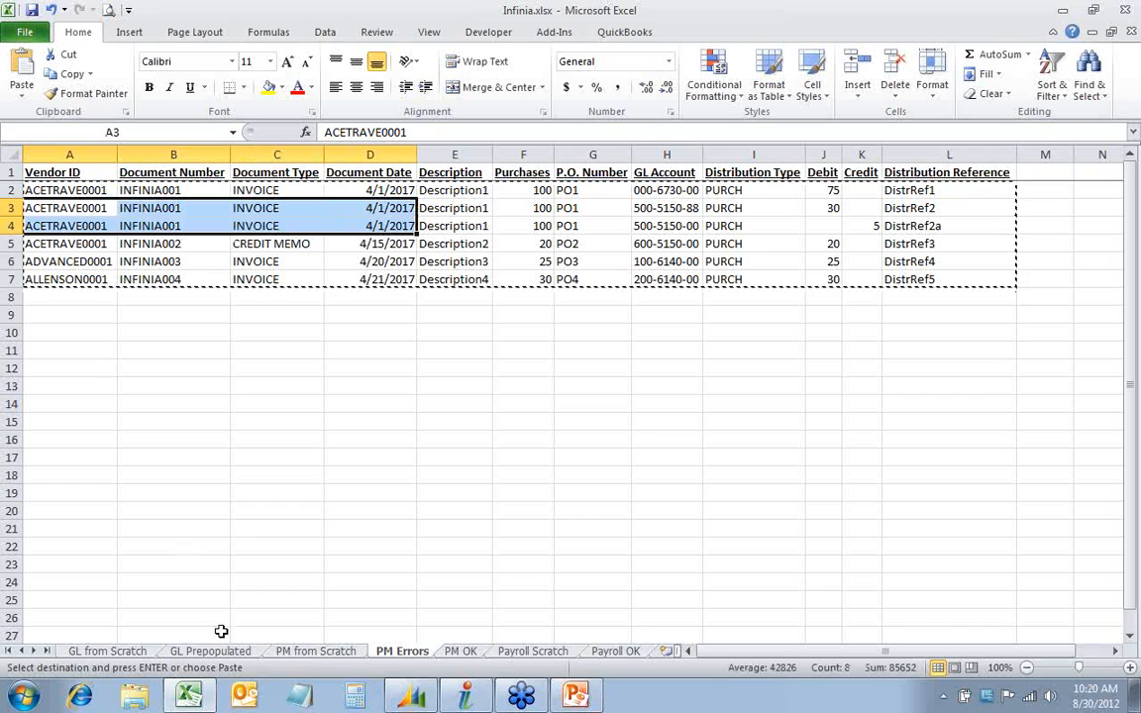
pyautogui.click(453, 651)
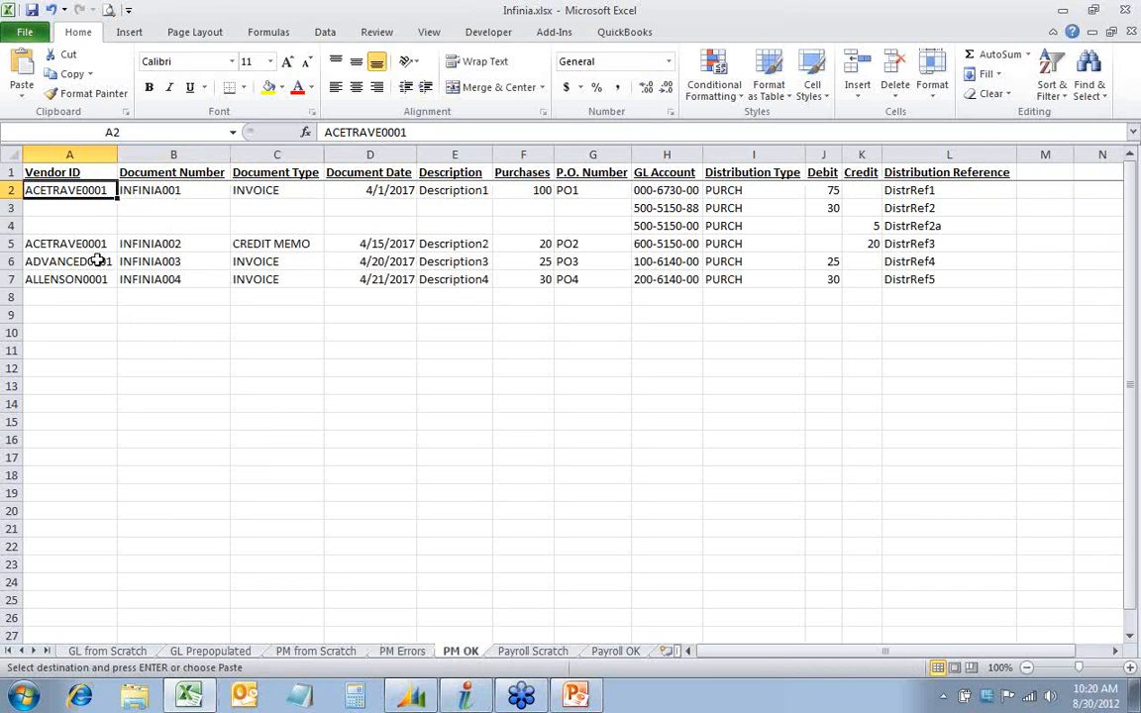
# Compare the blank document cells A3:G4 on the "PM OK" sheet with the repeated details in A3:G4 of "PM Errors".
pyautogui.moveTo(75, 208); pyautogui.dragTo(587, 227)
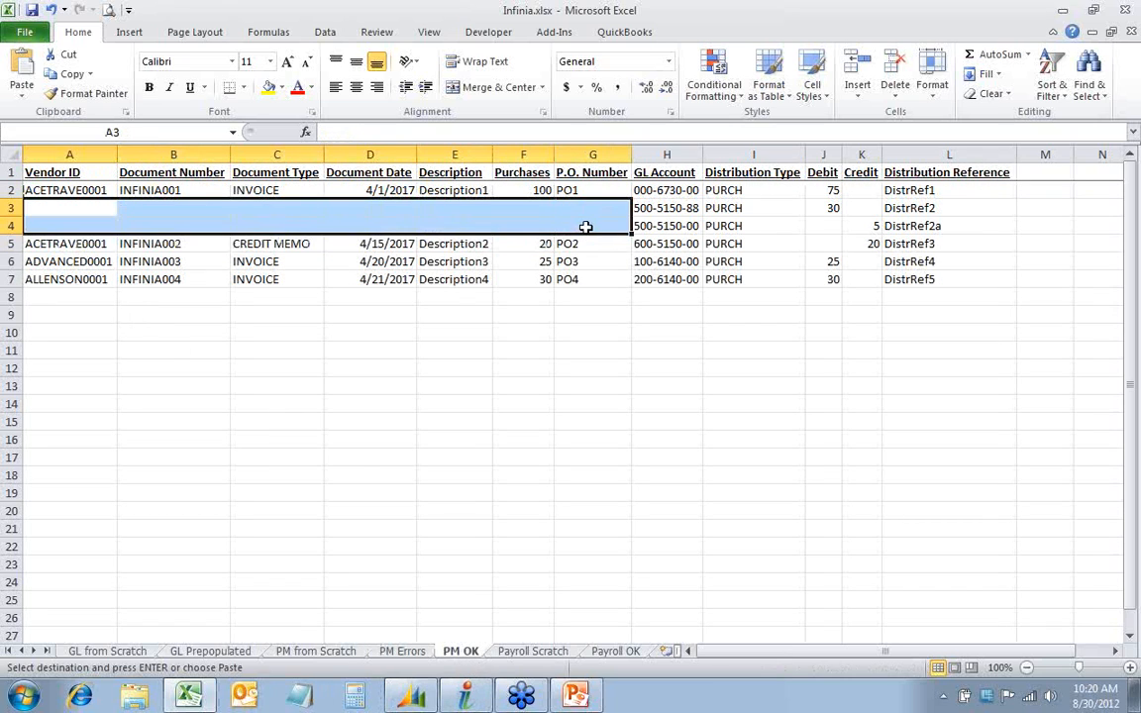
pyautogui.click(415, 653)
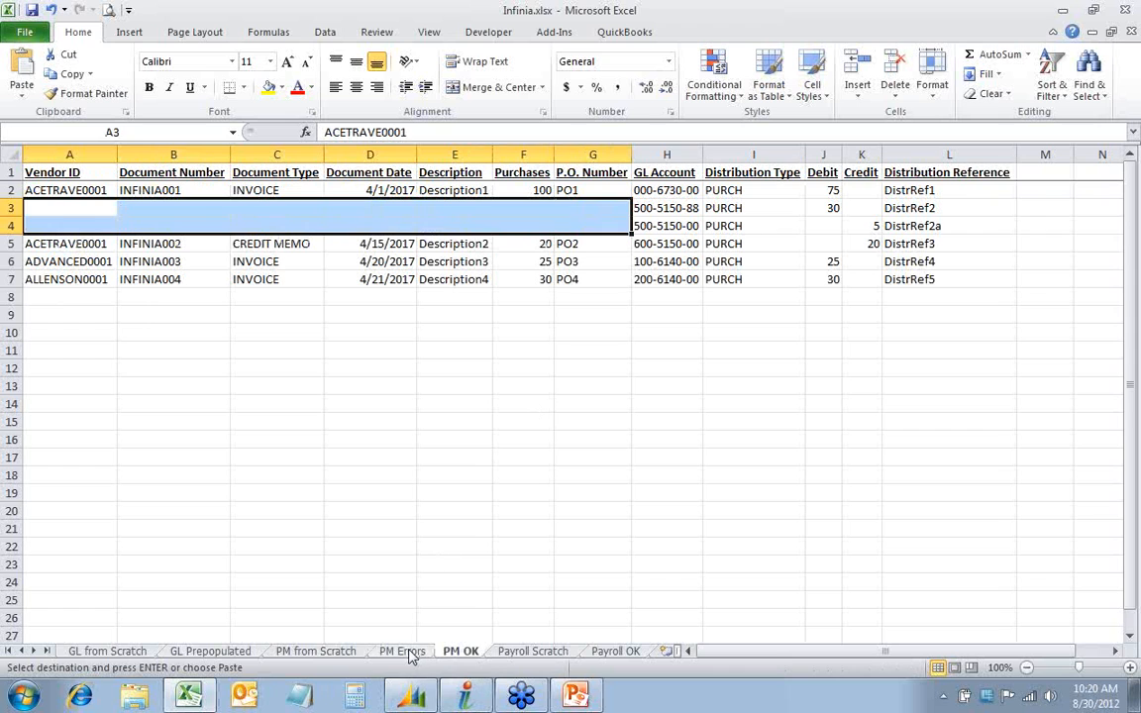
pyautogui.click(48, 209)
pyautogui.hotkey('shift', 'Down')
pyautogui.hotkey('shift', 'Right')
pyautogui.hotkey('shift', 'Right')
pyautogui.hotkey('shift', 'Right')
pyautogui.hotkey('shift', 'Right')
pyautogui.hotkey('shift', 'Right')
pyautogui.hotkey('shift', 'Right')
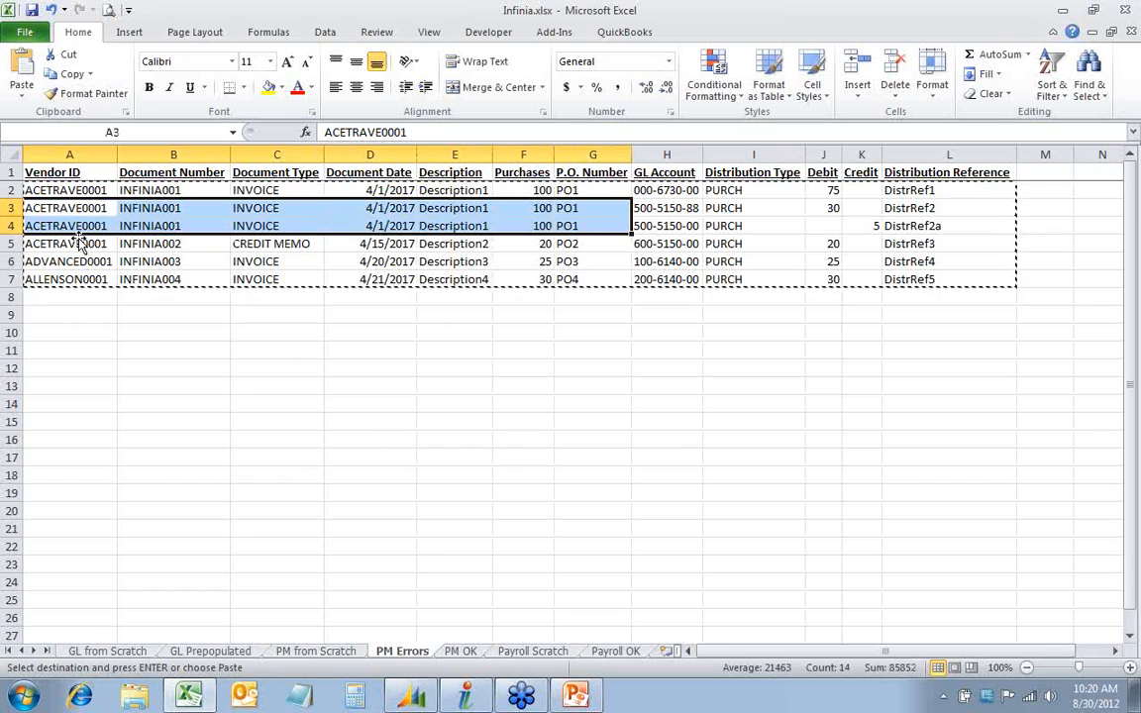
pyautogui.click(461, 650)
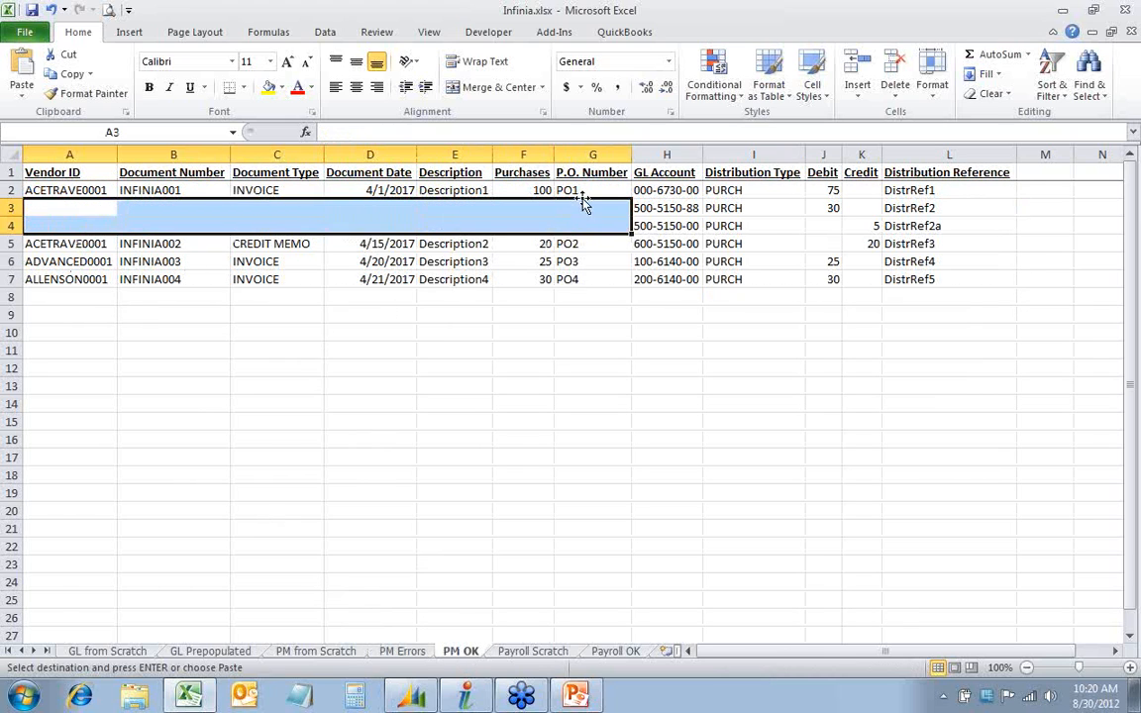
# Review invoice INFINIA001's header cells A2:G2, its distributions in H2:L4, and the credit memo in row 5 of "PM OK".
pyautogui.click(55, 191)
pyautogui.moveTo(54, 191); pyautogui.dragTo(583, 193)
pyautogui.moveTo(680, 190); pyautogui.dragTo(914, 228)
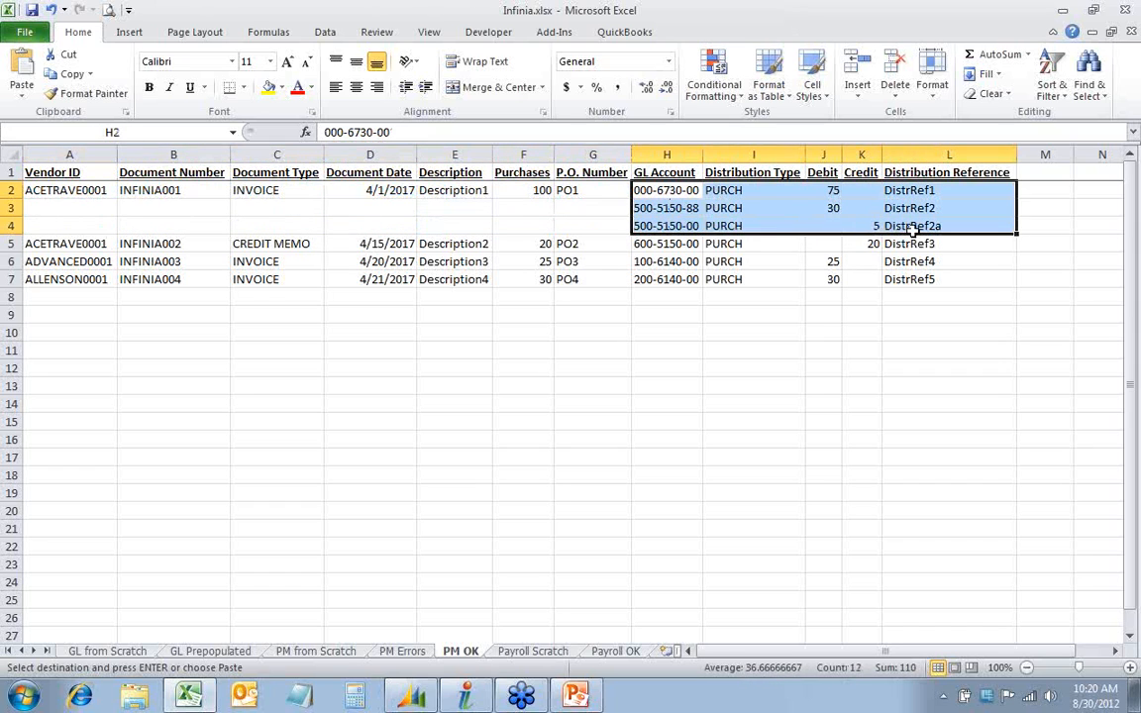
pyautogui.click(533, 246)
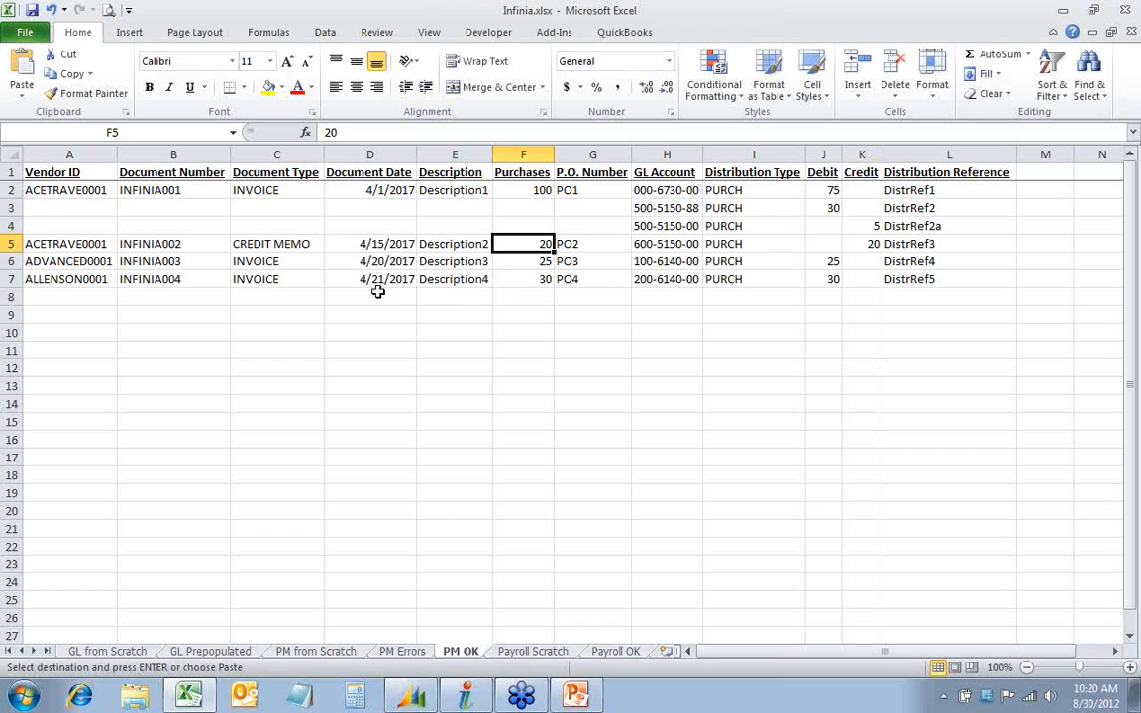
pyautogui.click(12, 244)
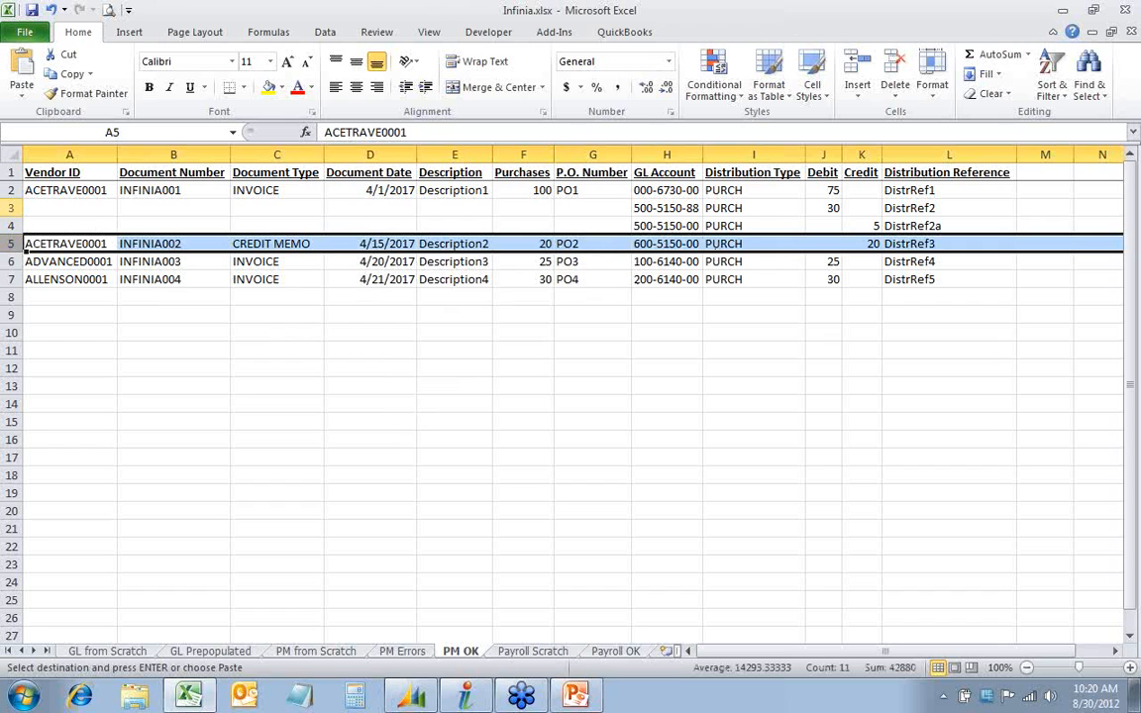
# Copy the payables rows A2:L7 from the "PM OK" sheet and paste them into Payables Transaction Entry in Infinia Integrator.
pyautogui.moveTo(40, 190); pyautogui.dragTo(818, 247)
pyautogui.rightClick(155, 254)
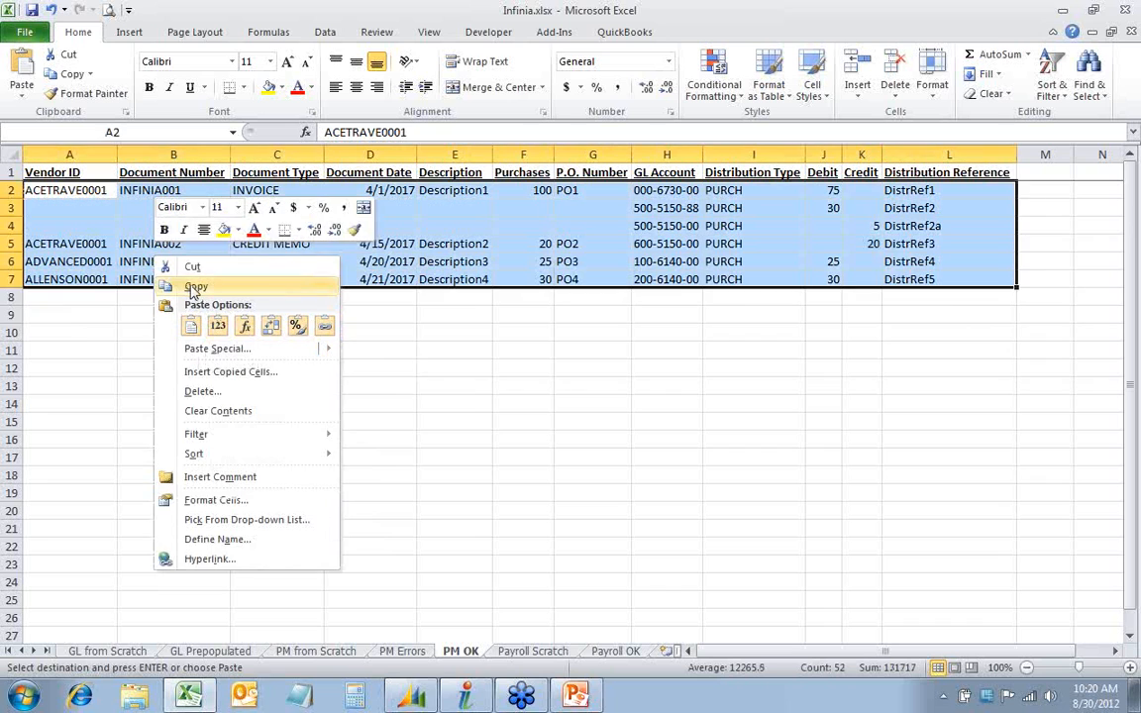
pyautogui.click(195, 286)
pyautogui.click(467, 697)
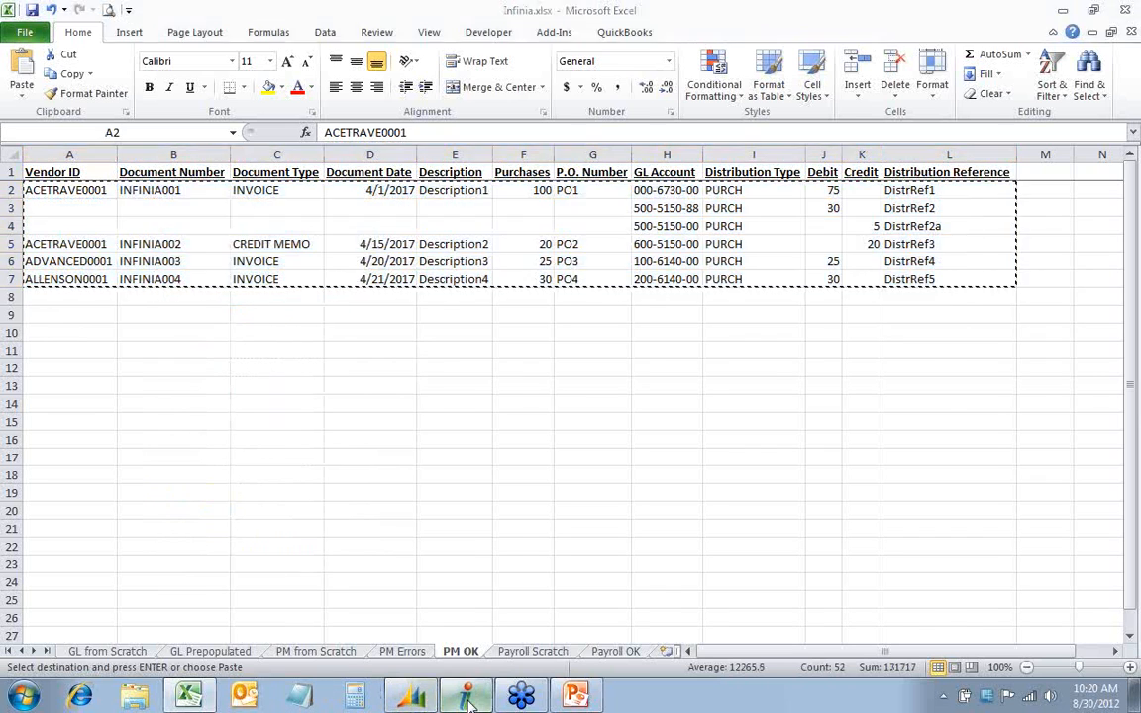
pyautogui.click(259, 32)
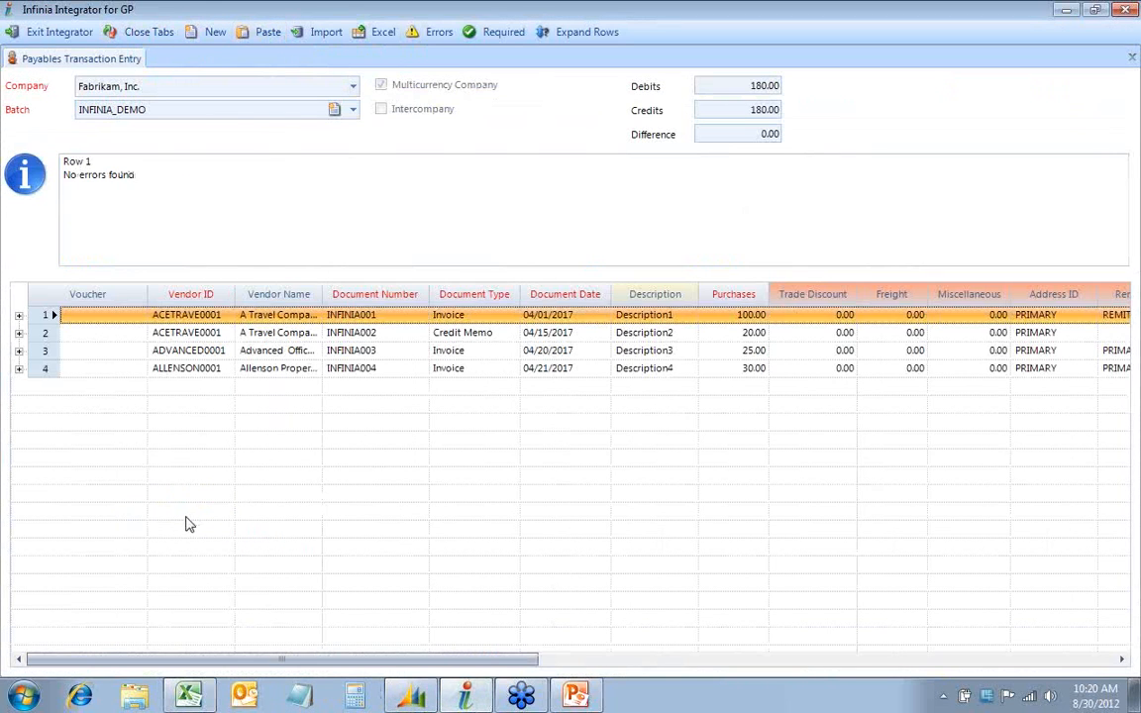
# Check the validation messages for the pasted payables rows 2 to 4.
pyautogui.click(95, 336)
pyautogui.click(115, 354)
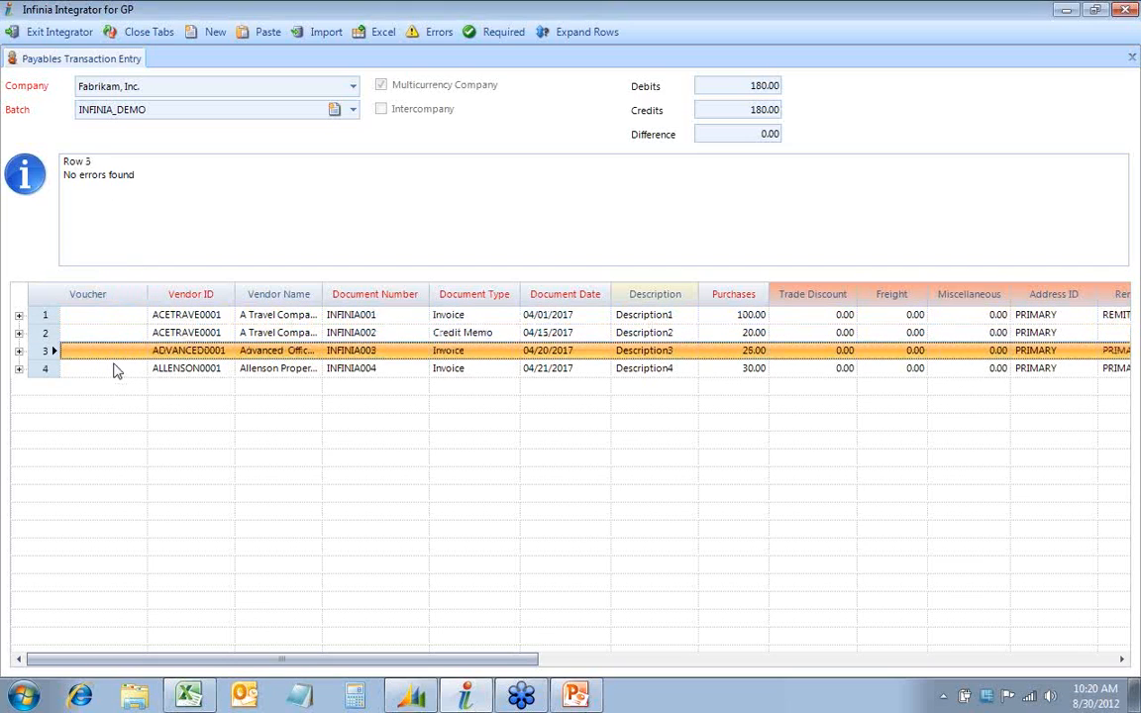
pyautogui.click(118, 372)
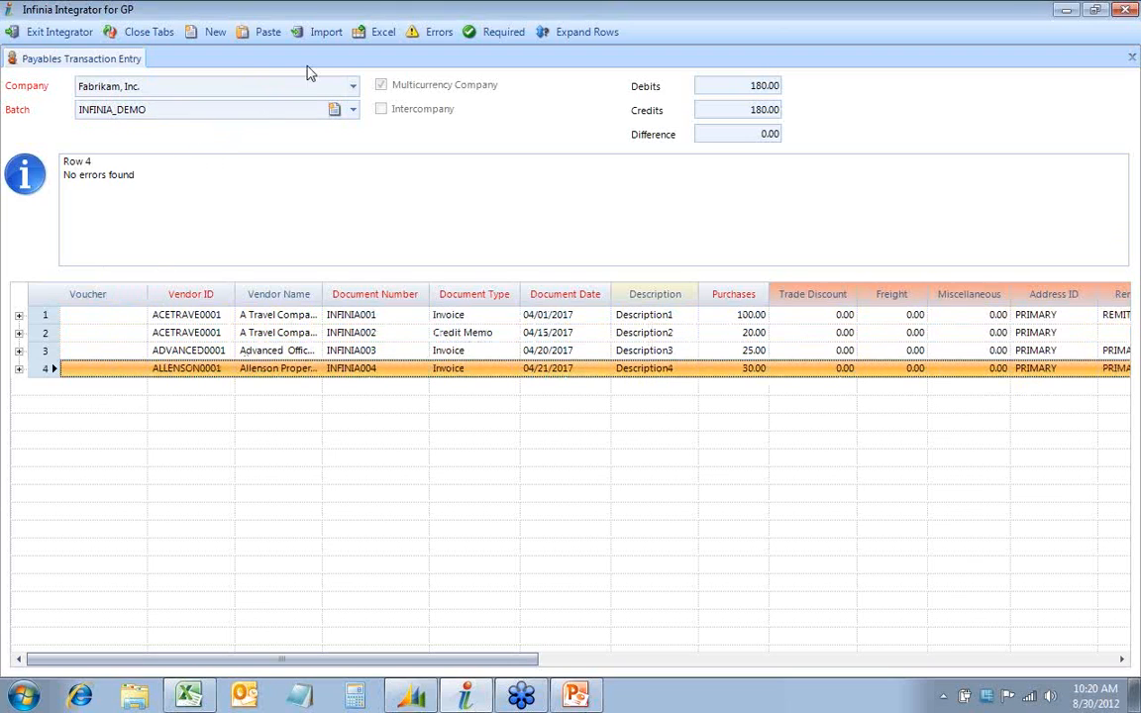
# Import the payables transactions with the "Display audit report and import" option and dismiss the completion message.
pyautogui.click(322, 33)
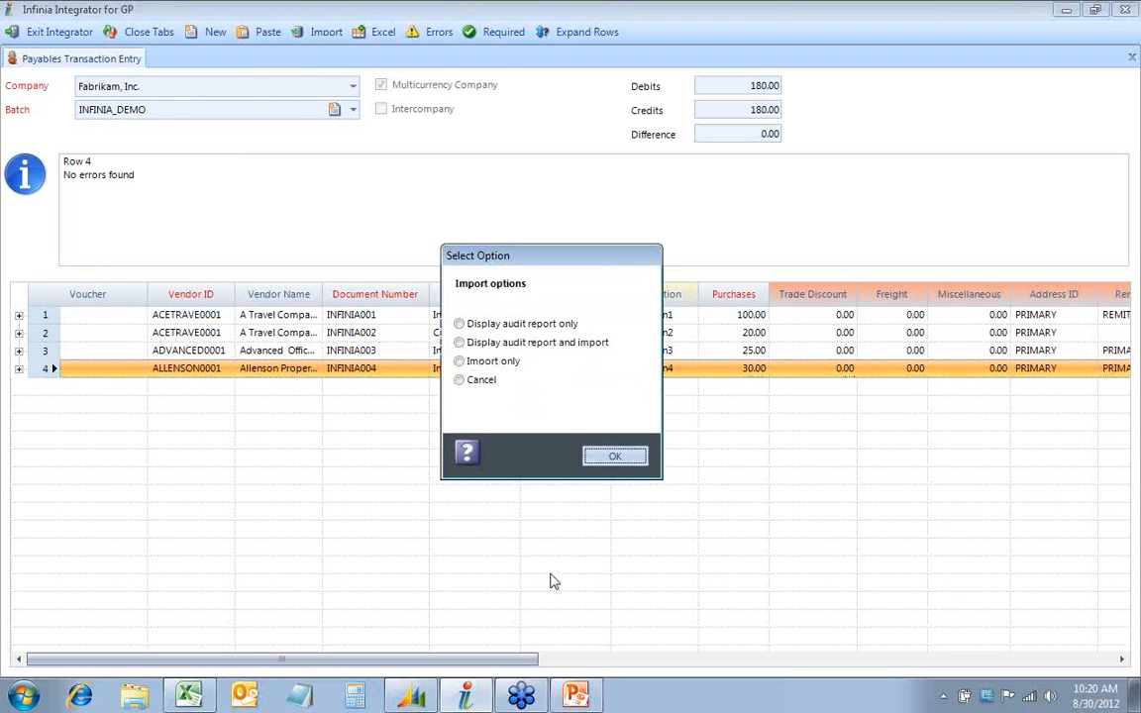
pyautogui.click(486, 343)
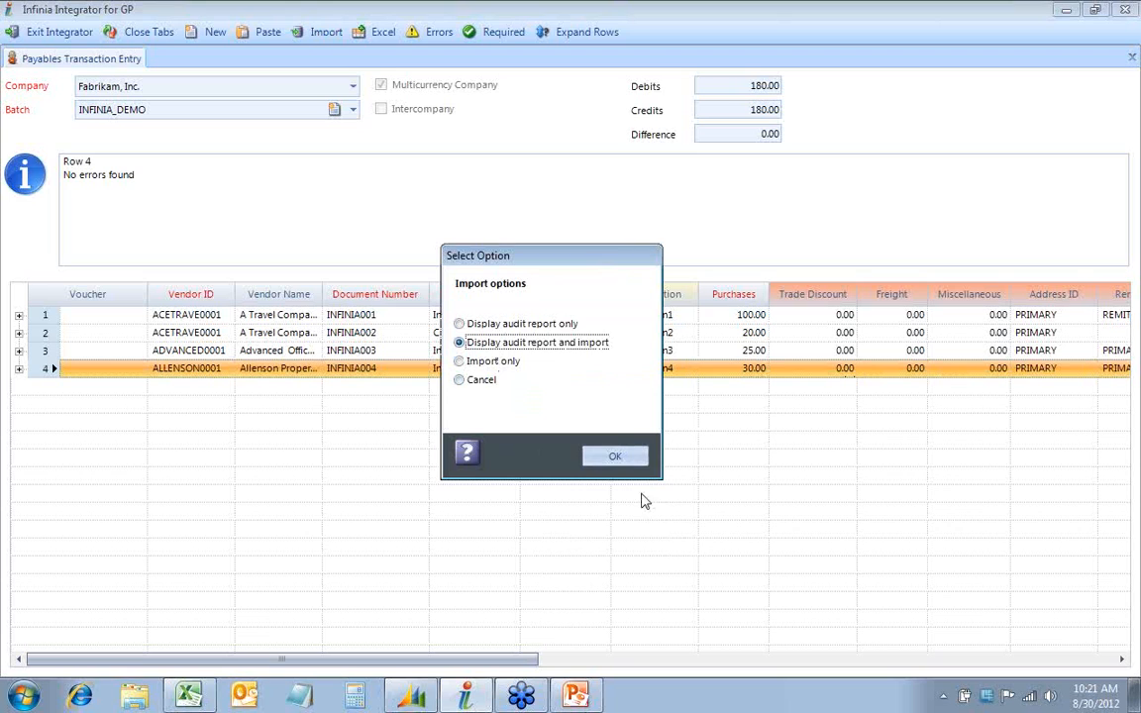
pyautogui.click(614, 456)
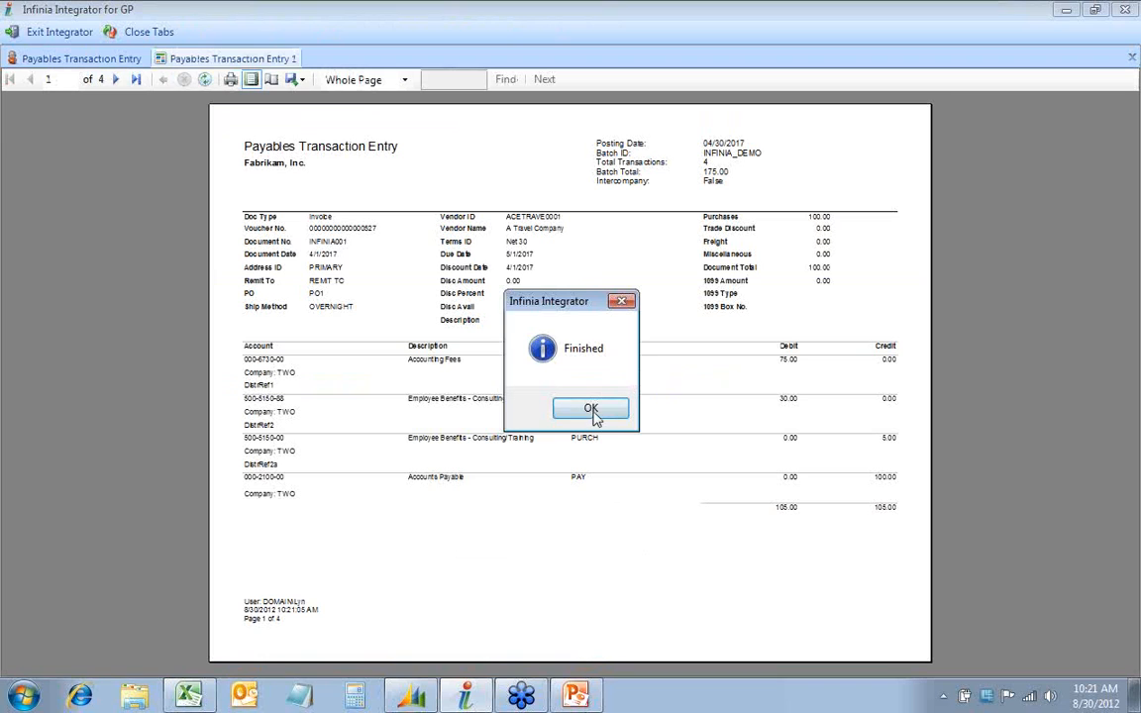
pyautogui.click(591, 409)
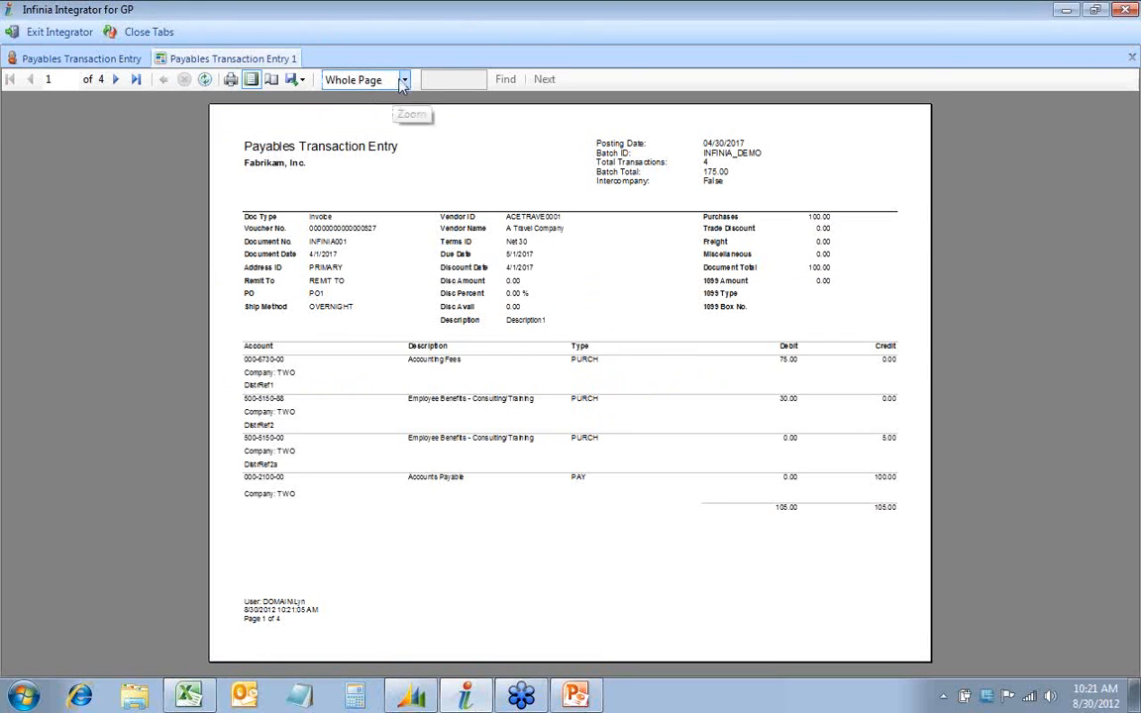
# Set the audit report zoom to 100% and examine the payables documents on all four pages.
pyautogui.click(352, 78)
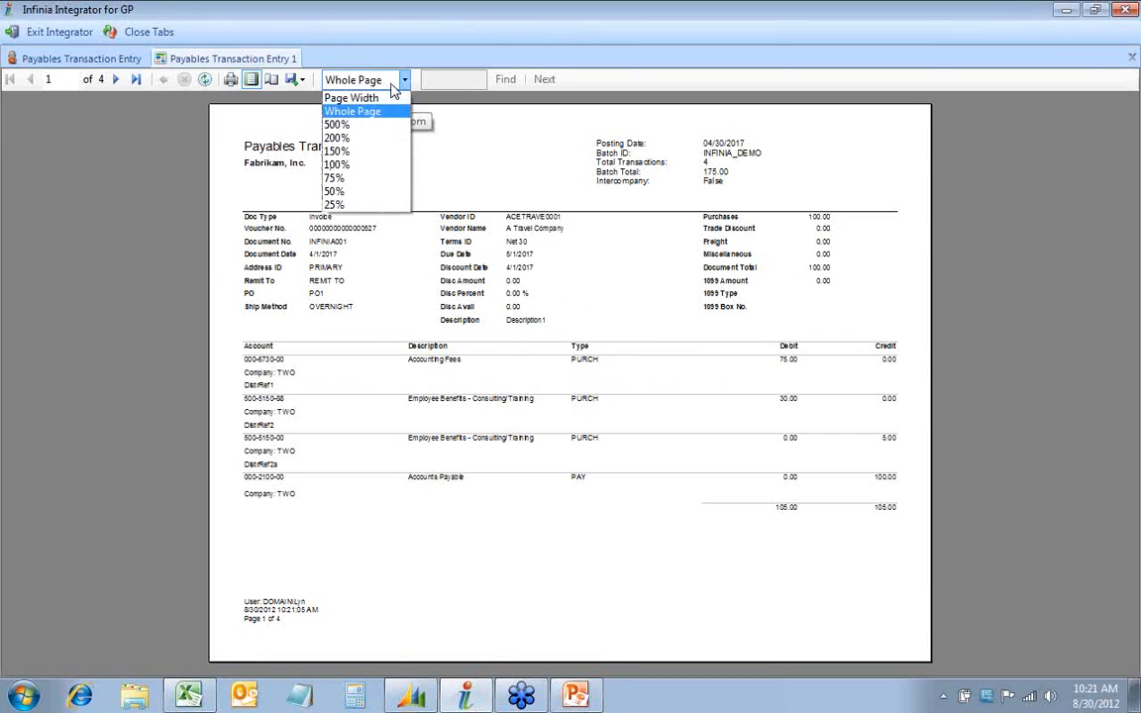
pyautogui.click(349, 158)
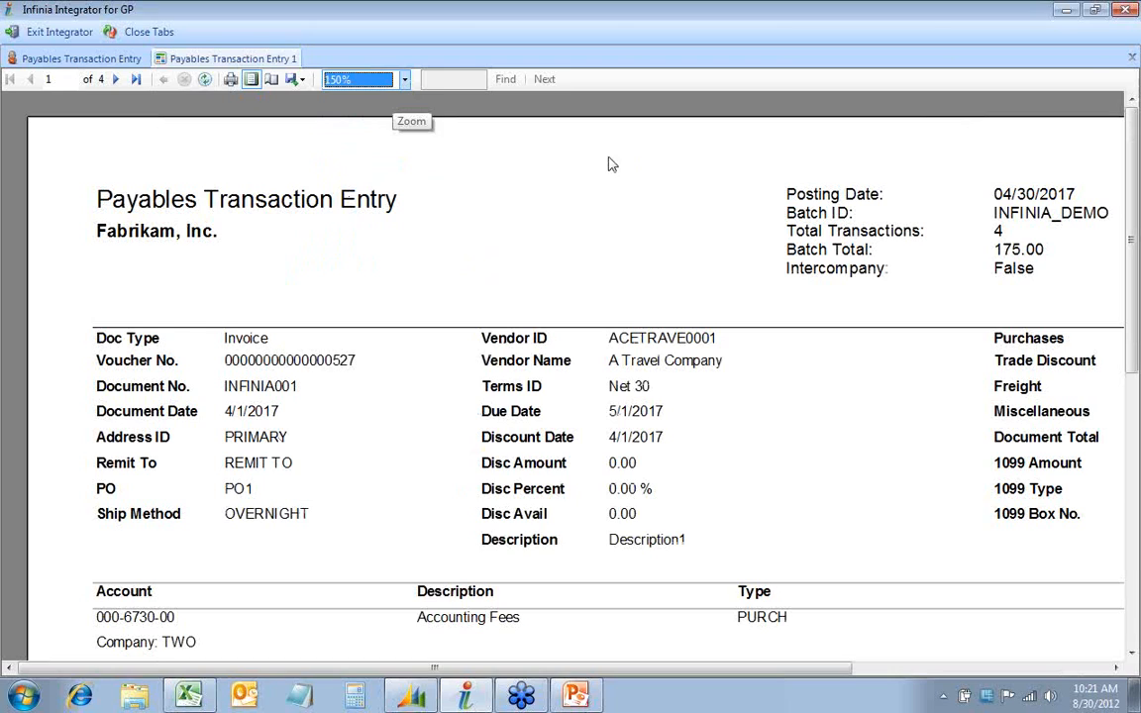
pyautogui.click(404, 79)
pyautogui.click(348, 170)
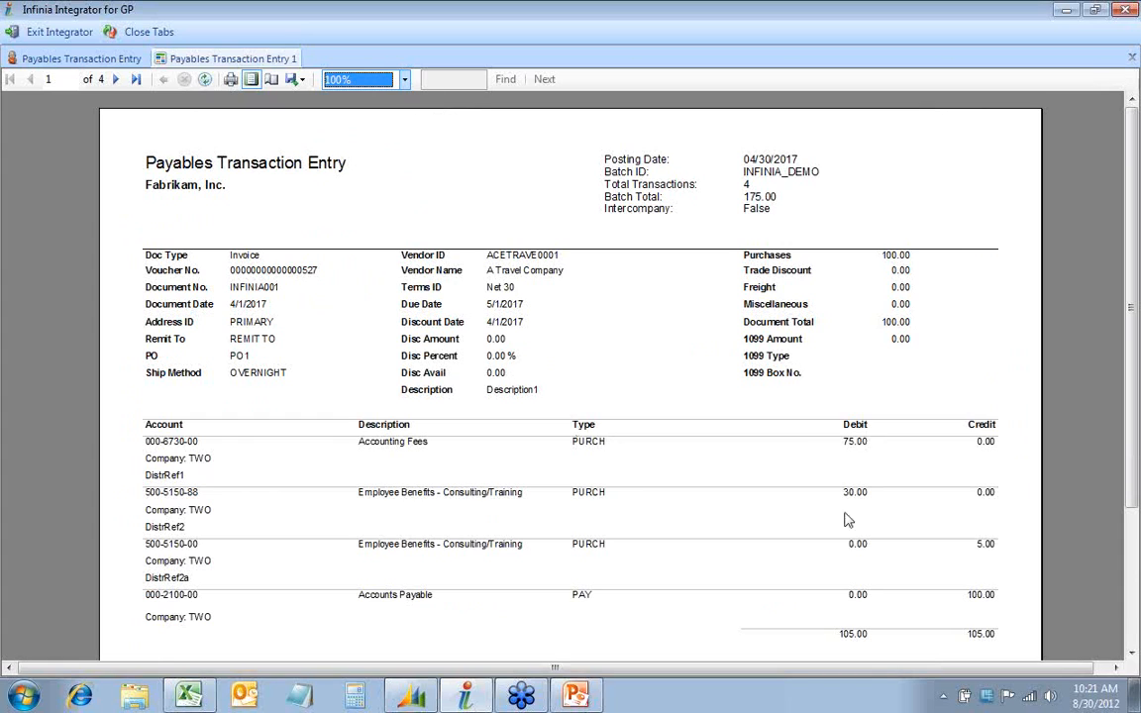
pyautogui.click(1131, 653)
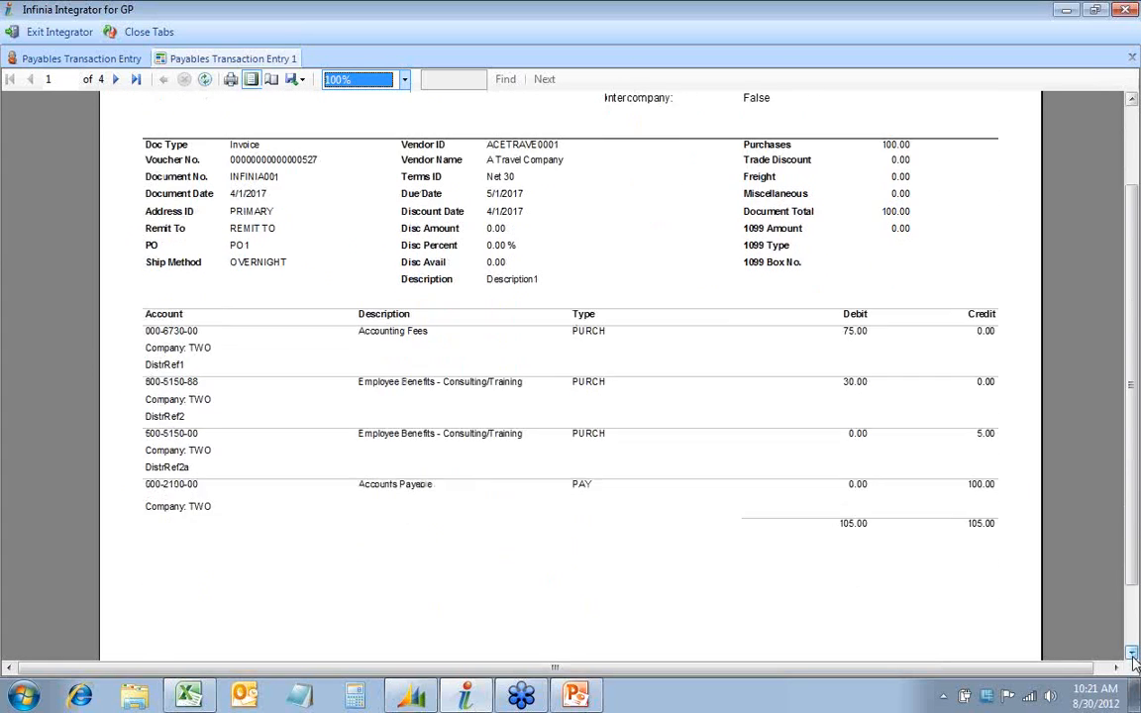
pyautogui.click(1131, 654)
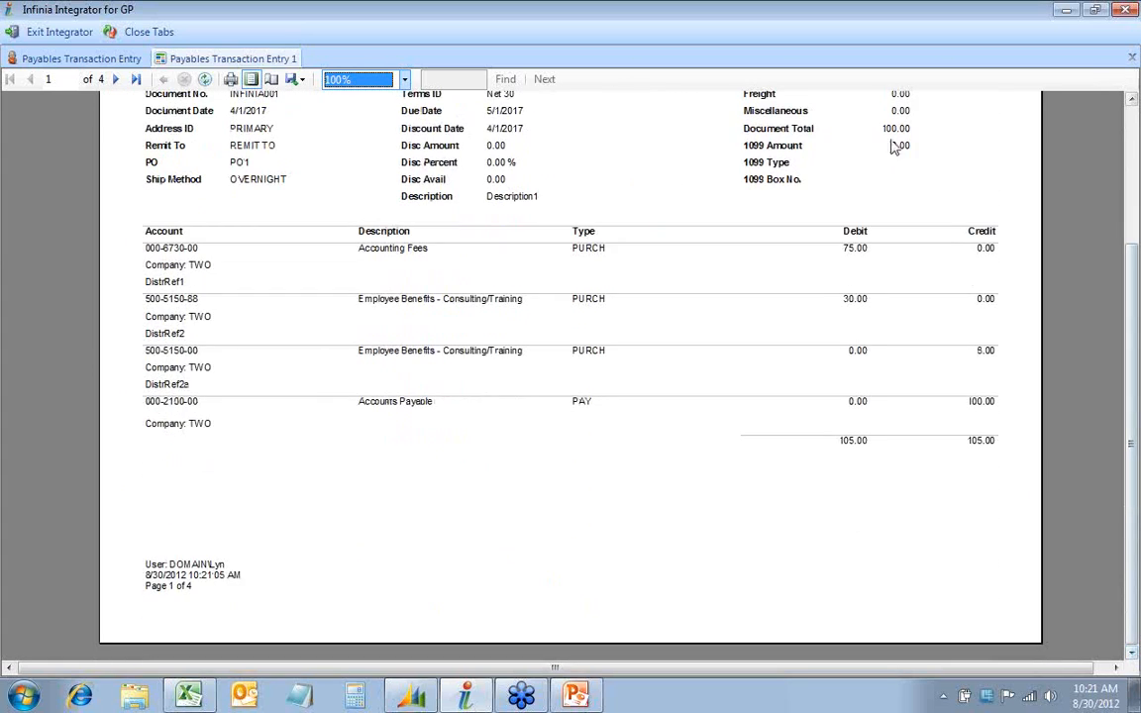
pyautogui.click(116, 79)
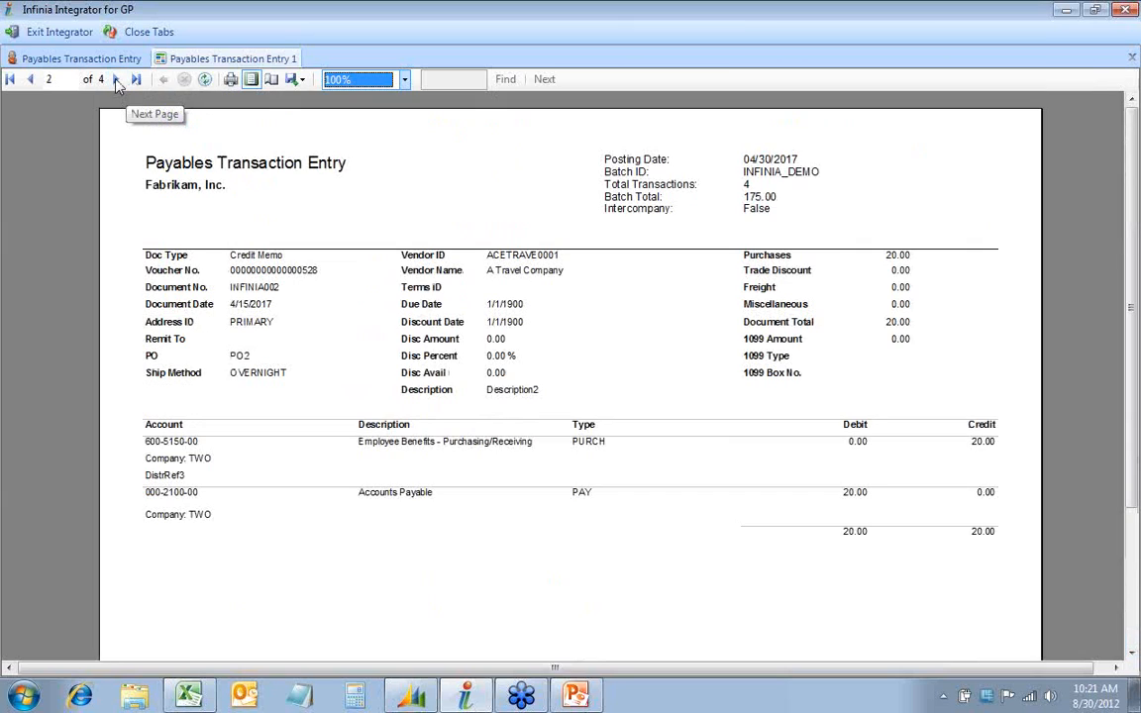
pyautogui.click(116, 81)
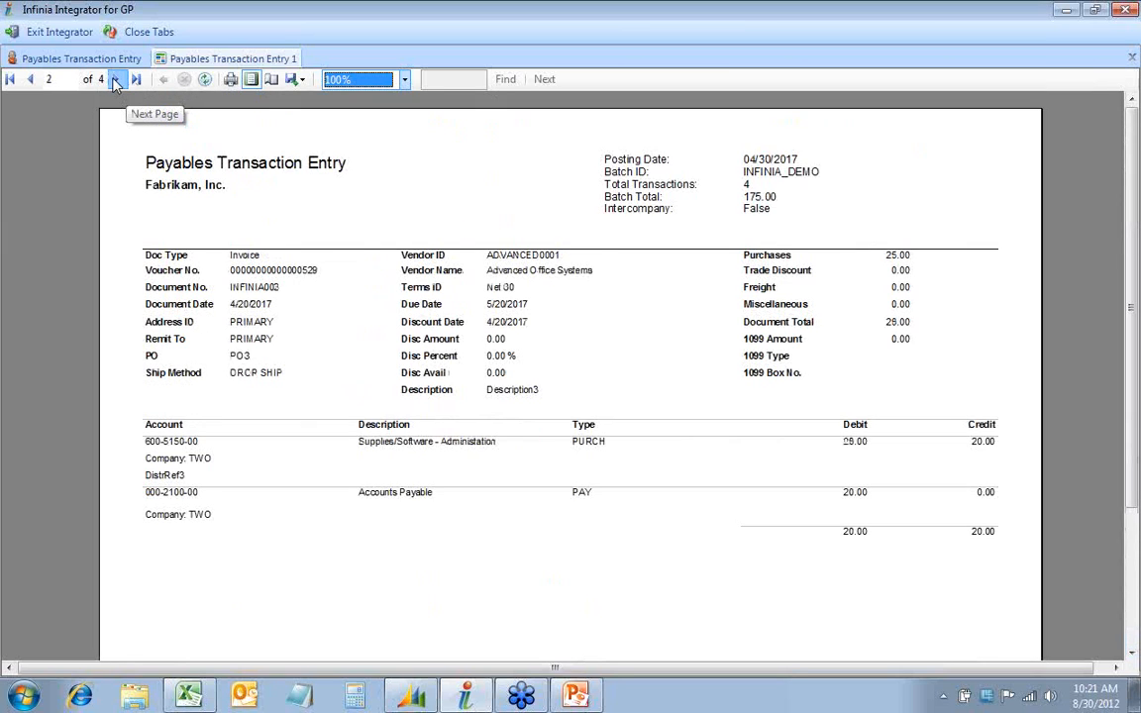
pyautogui.click(116, 81)
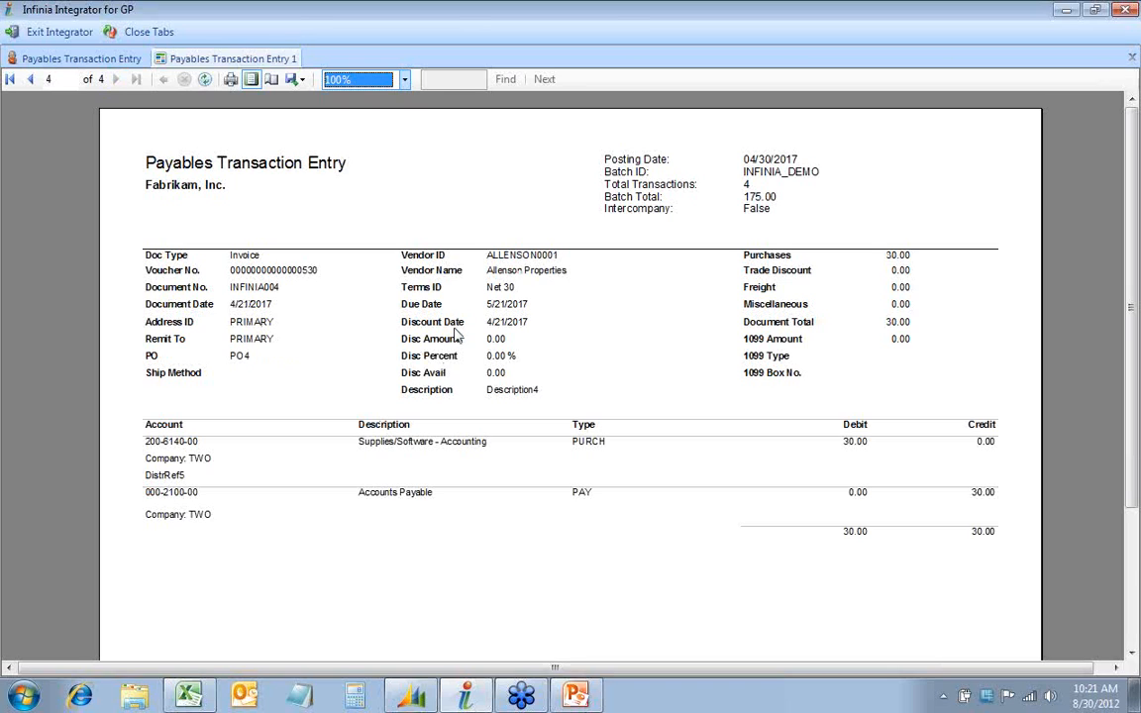
# Switch to Microsoft Dynamics GP and open the INFINIA_DEMO batch in Purchasing's Payables Batch Entry.
pyautogui.click(426, 704)
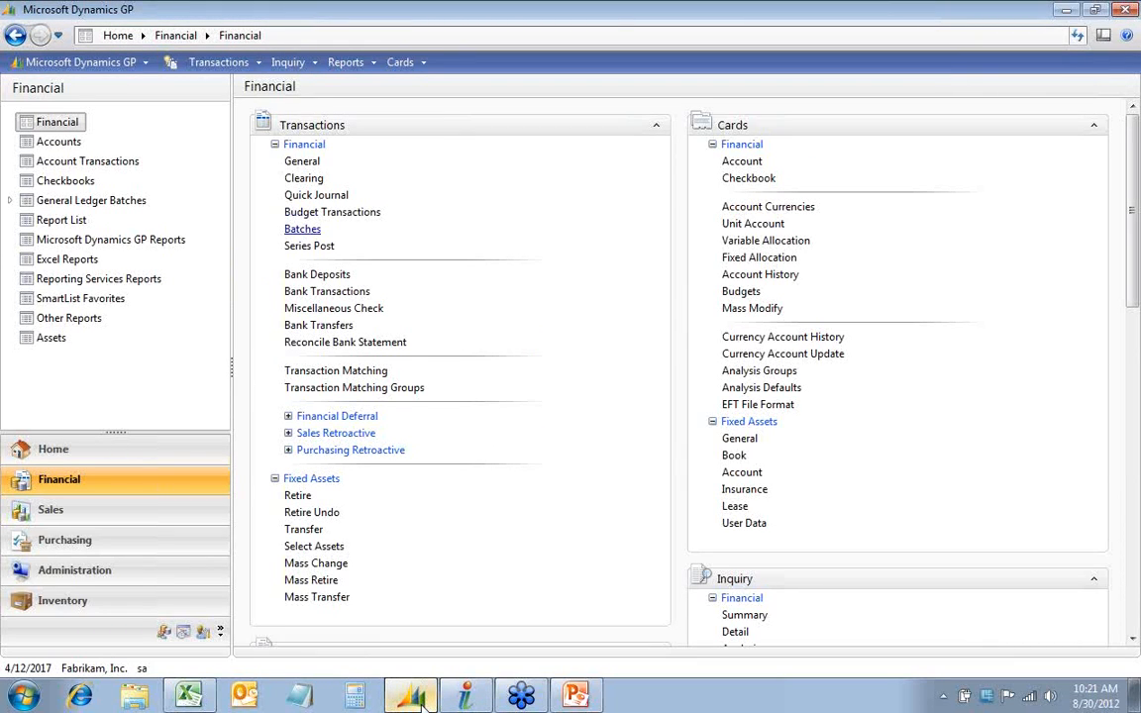
pyautogui.click(58, 540)
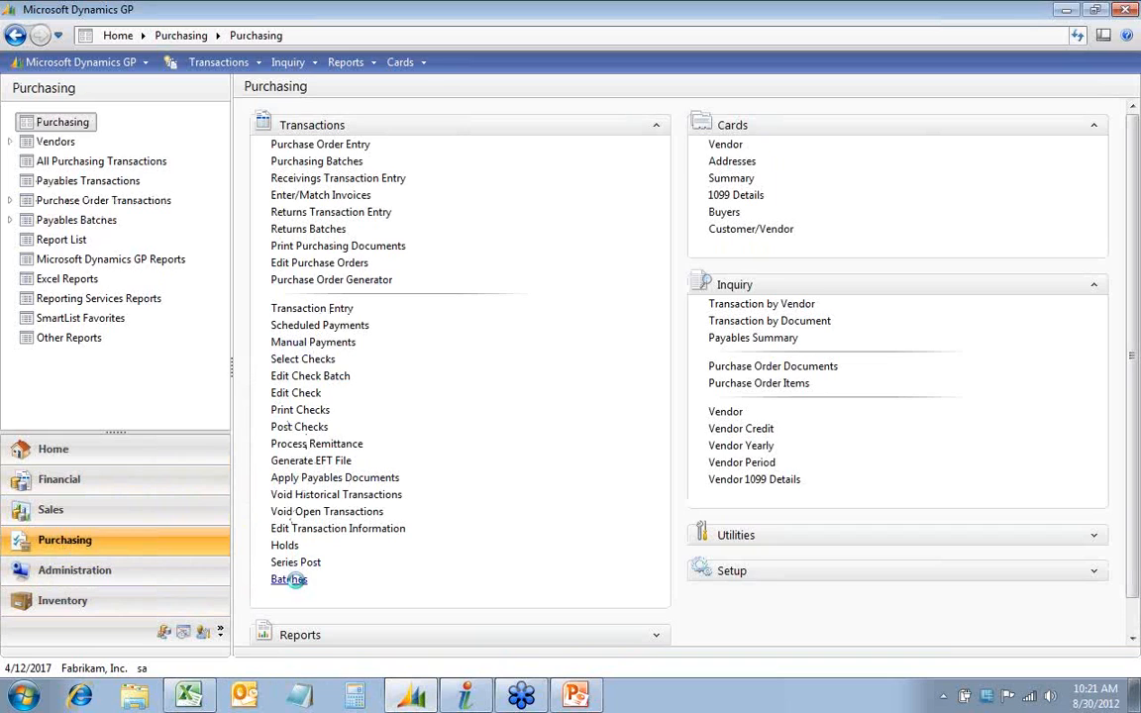
pyautogui.click(289, 579)
pyautogui.click(444, 268)
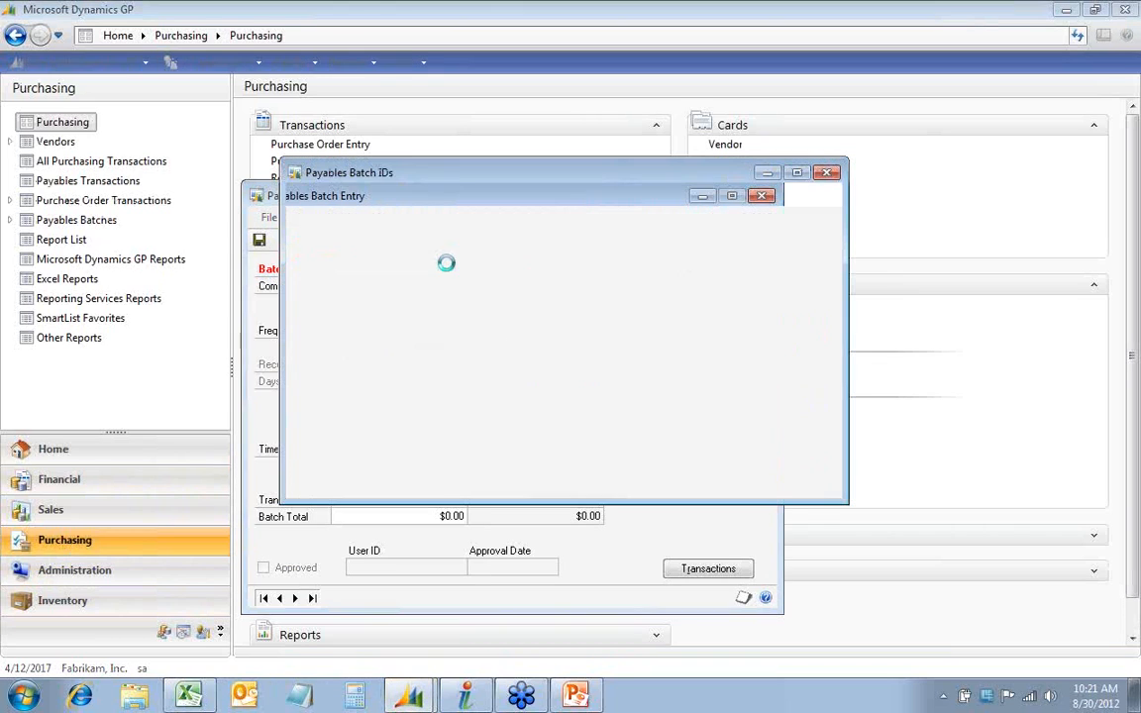
pyautogui.click(732, 480)
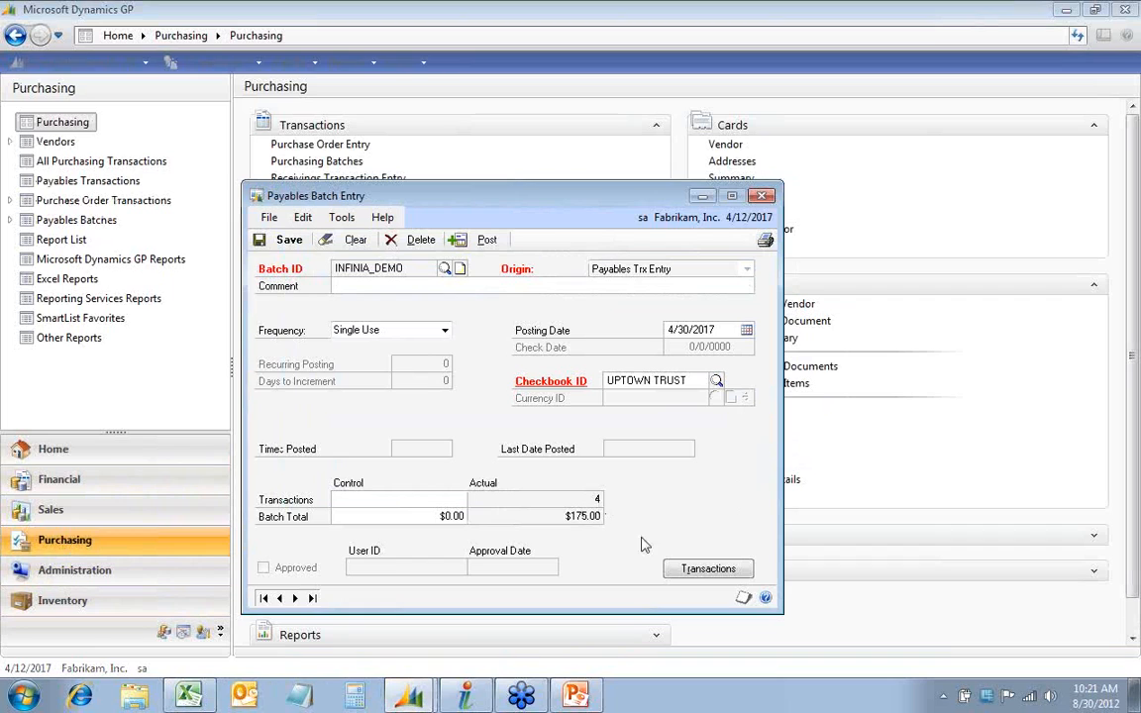
# Open the batch's transactions, load the voucher for invoice INFINIA001, and view its distributions.
pyautogui.click(690, 574)
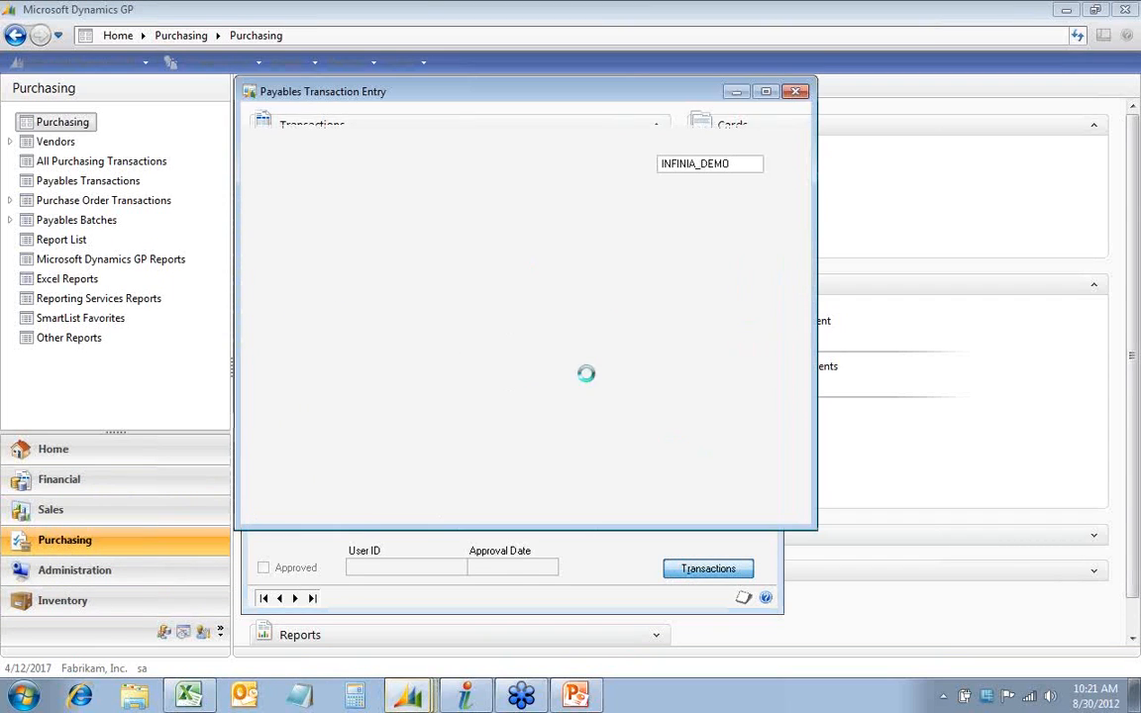
pyautogui.click(468, 166)
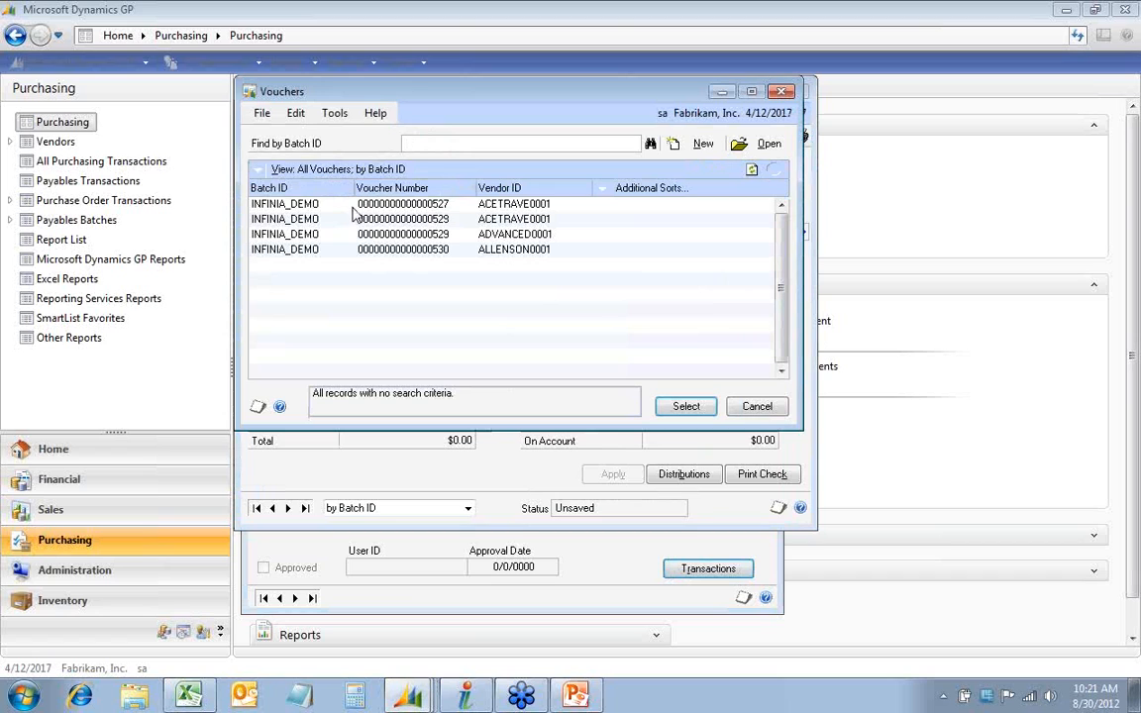
pyautogui.click(360, 205)
pyautogui.click(688, 407)
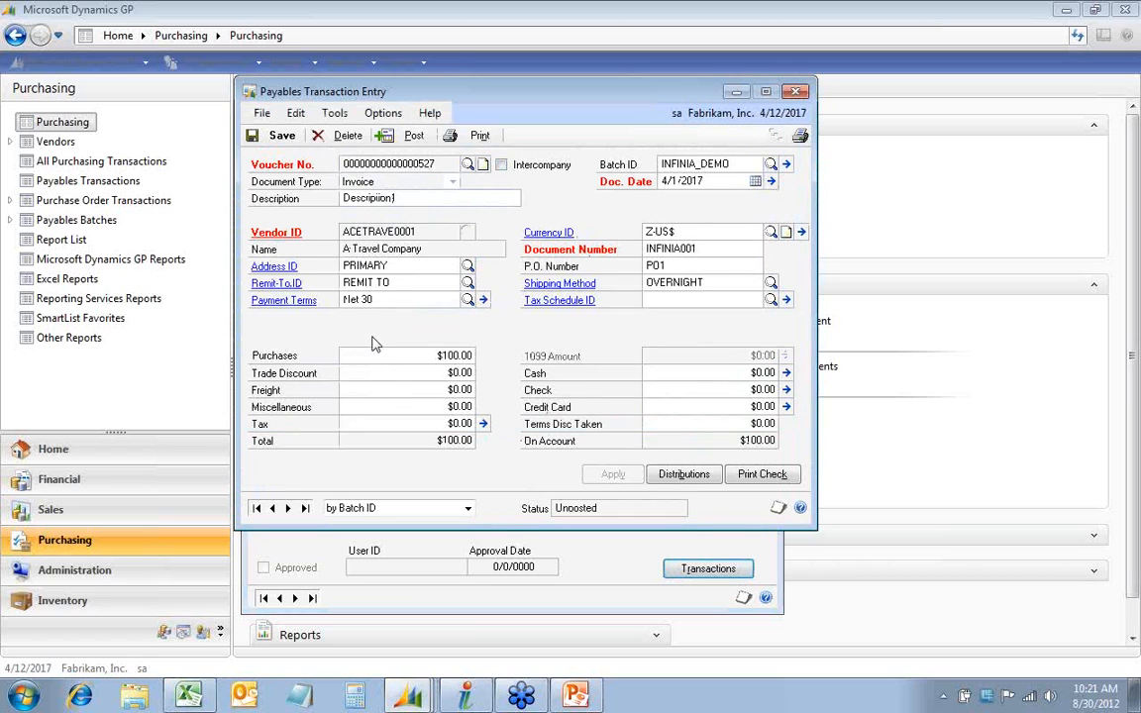
pyautogui.click(708, 481)
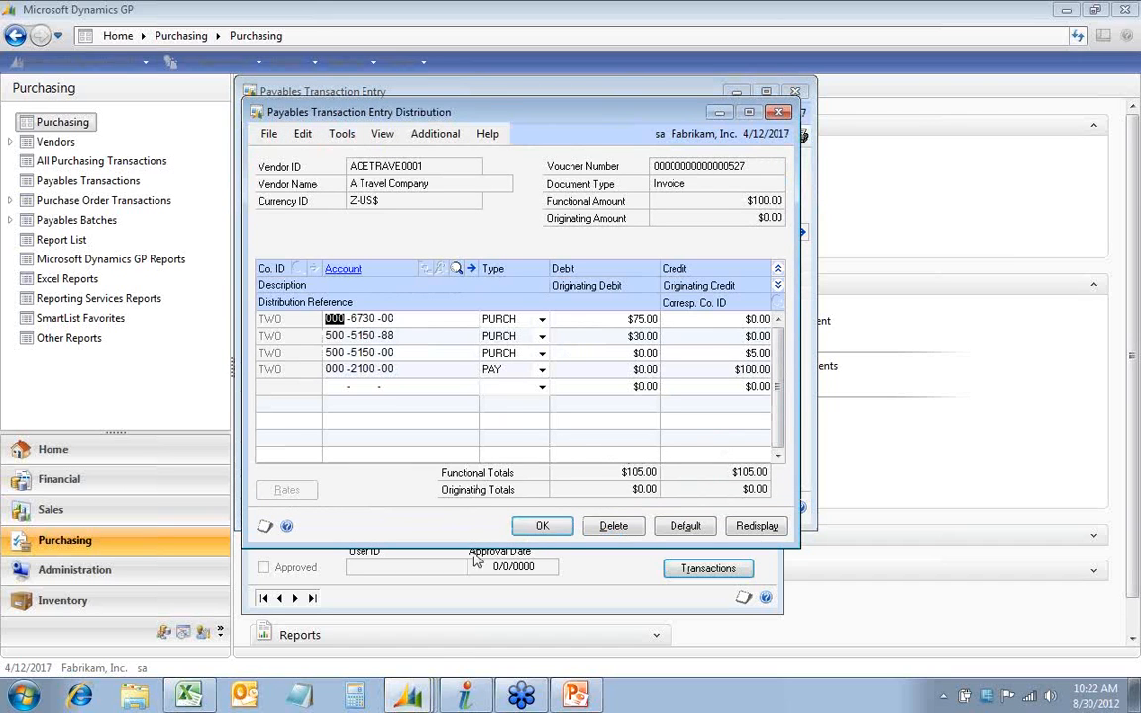
# Compare the INFINIA001 distribution rows H2:L4 on the Excel PM OK sheet with Dynamics GP's distribution window, then close that window.
pyautogui.click(189, 696)
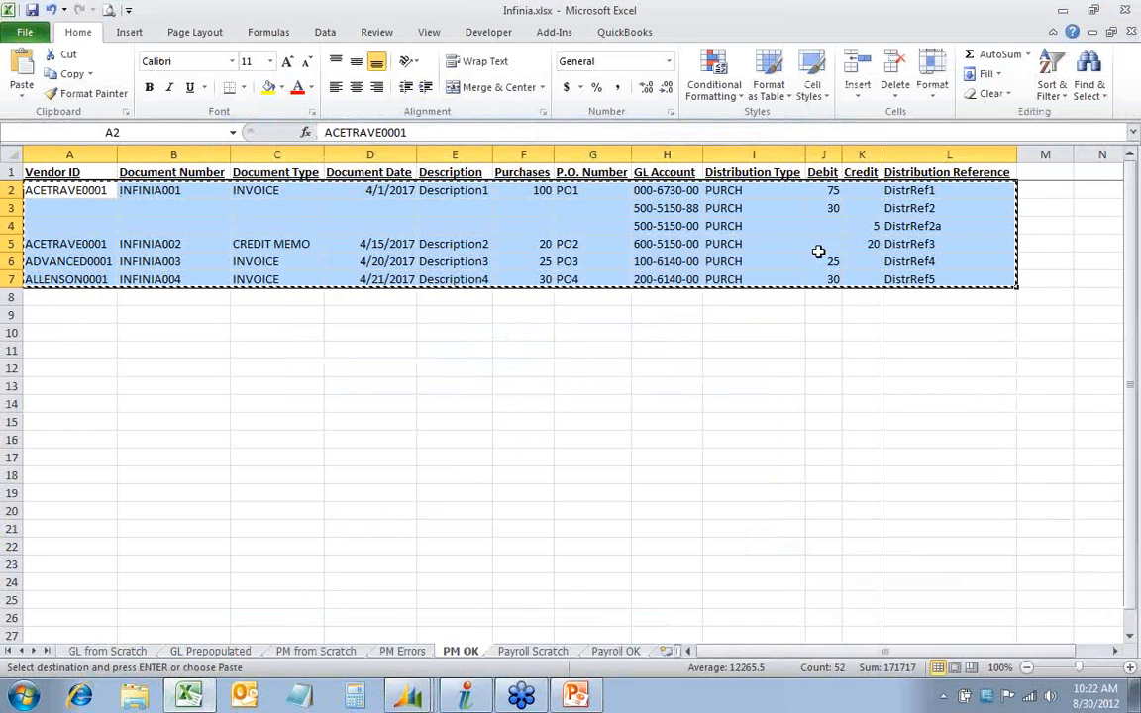
pyautogui.moveTo(666, 191); pyautogui.dragTo(936, 227)
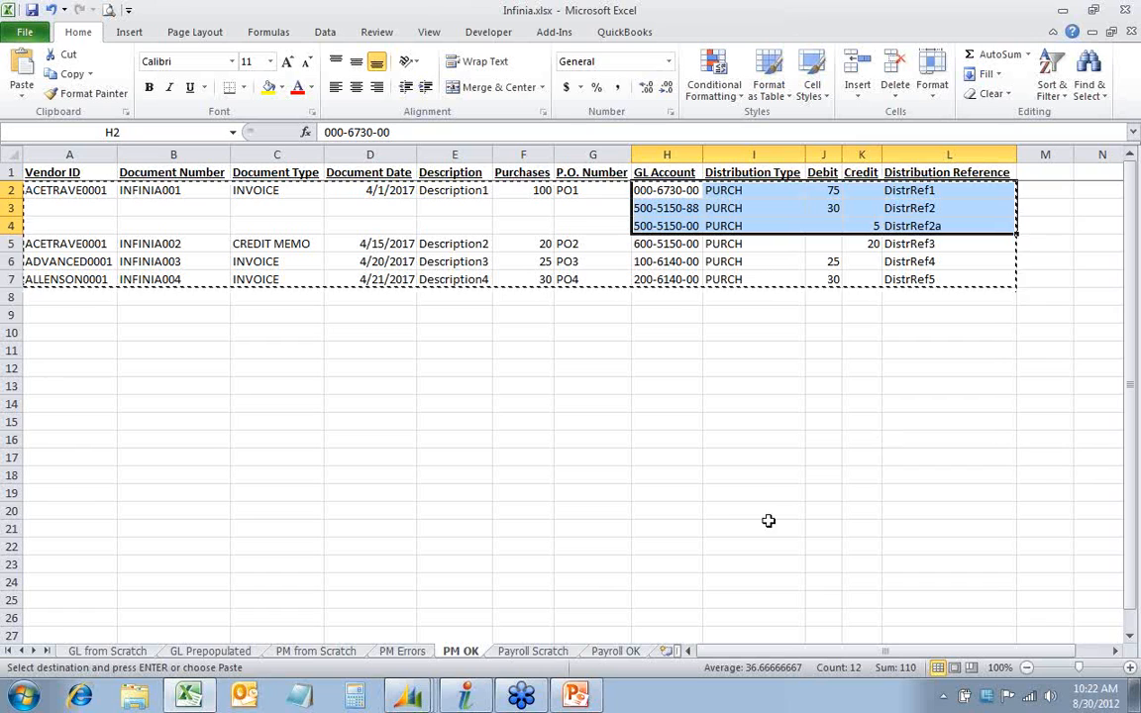
pyautogui.click(420, 697)
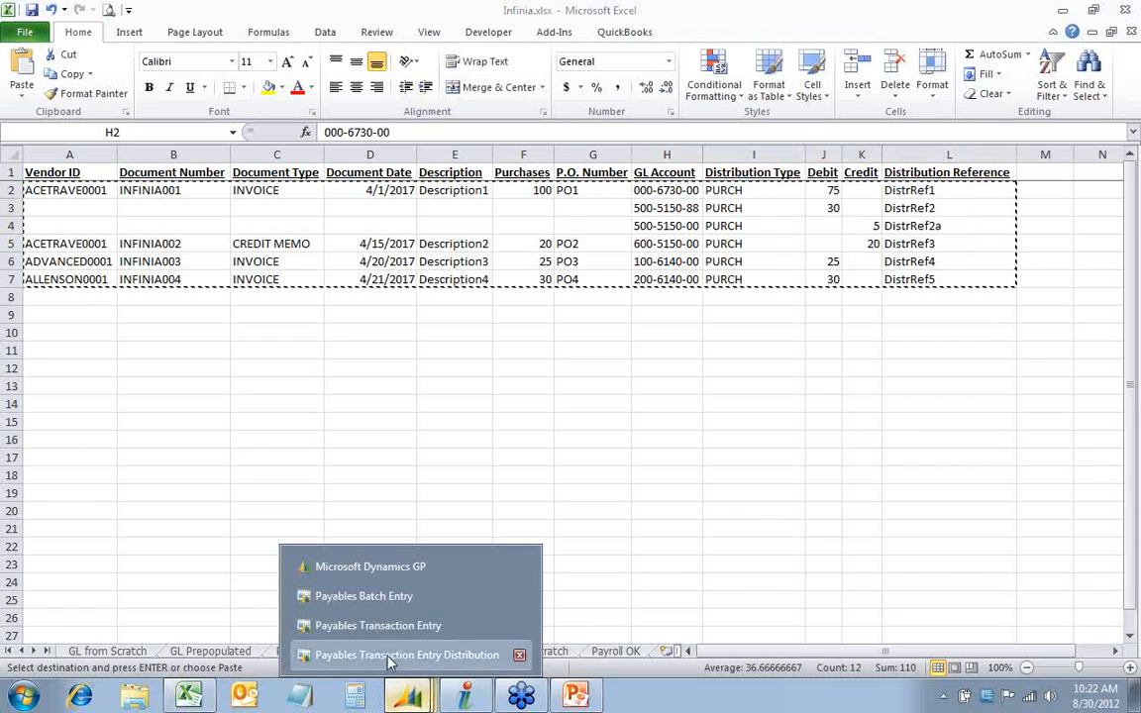
pyautogui.click(391, 655)
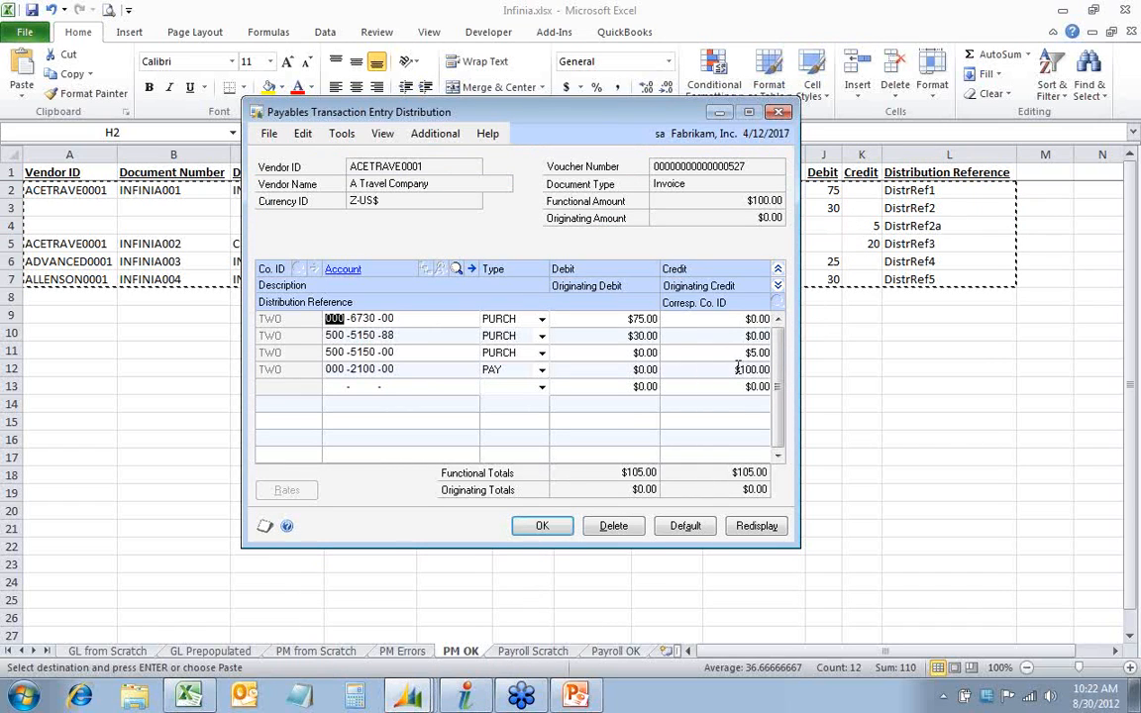
pyautogui.click(542, 526)
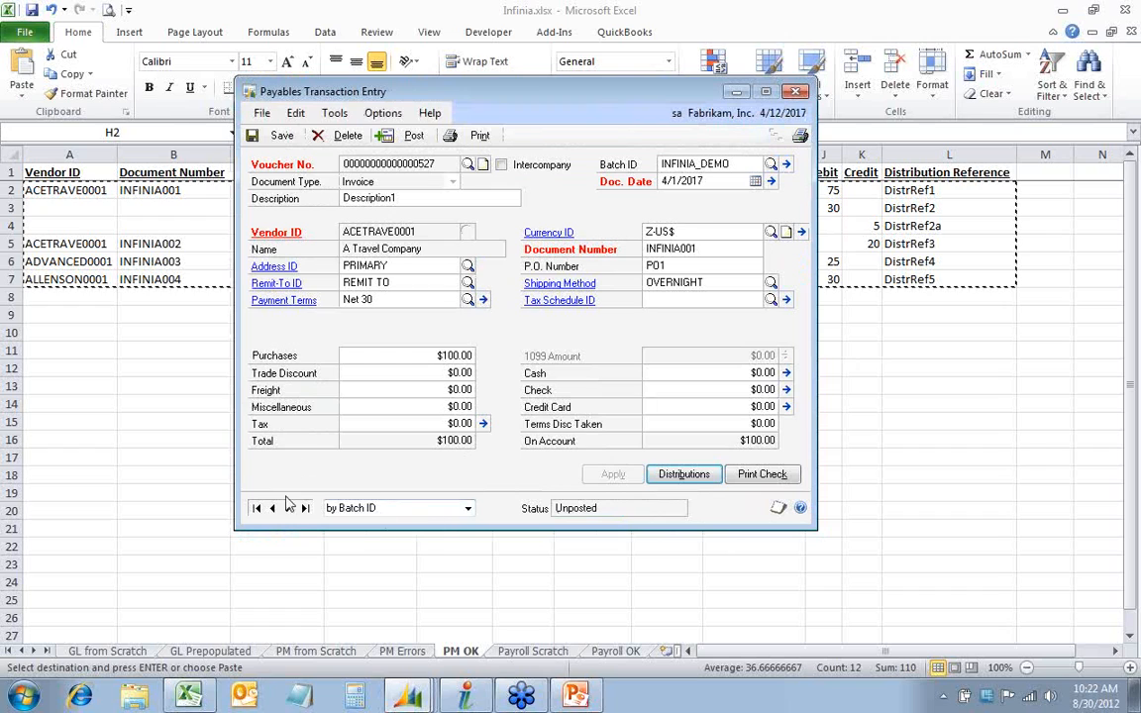
# Browse by Voucher Number to credit memo INFINIA002, saving the current voucher, and check the credit memo's distributions.
pyautogui.click(349, 509)
pyautogui.click(349, 536)
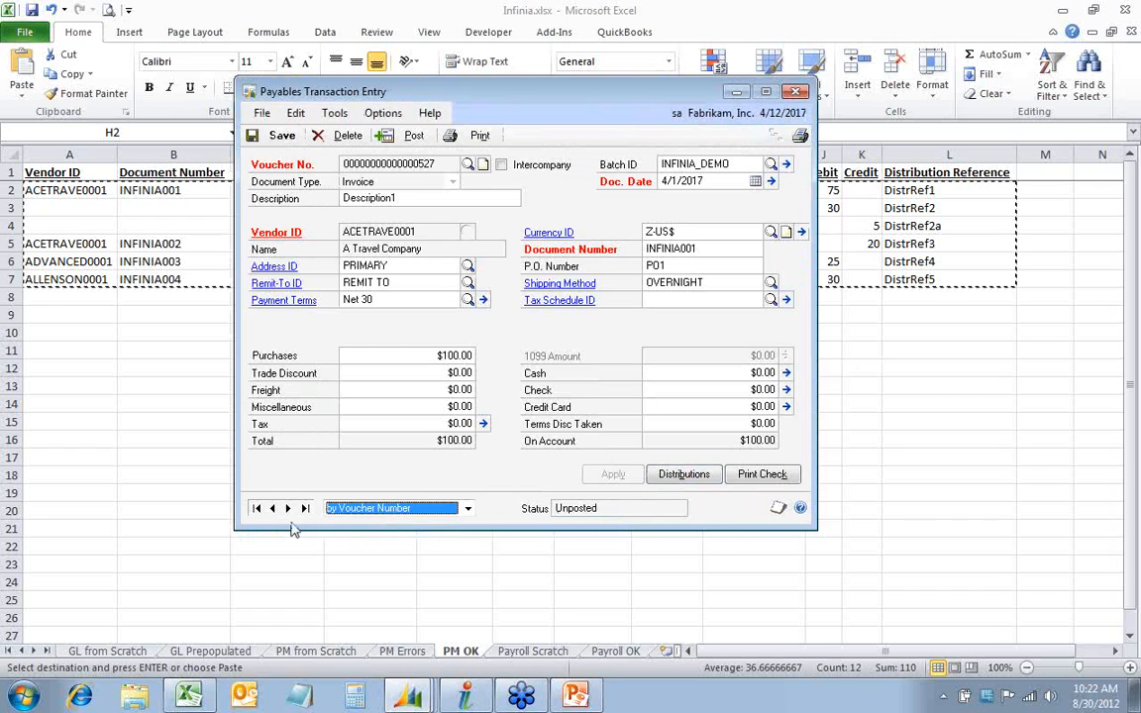
pyautogui.click(289, 509)
pyautogui.click(478, 400)
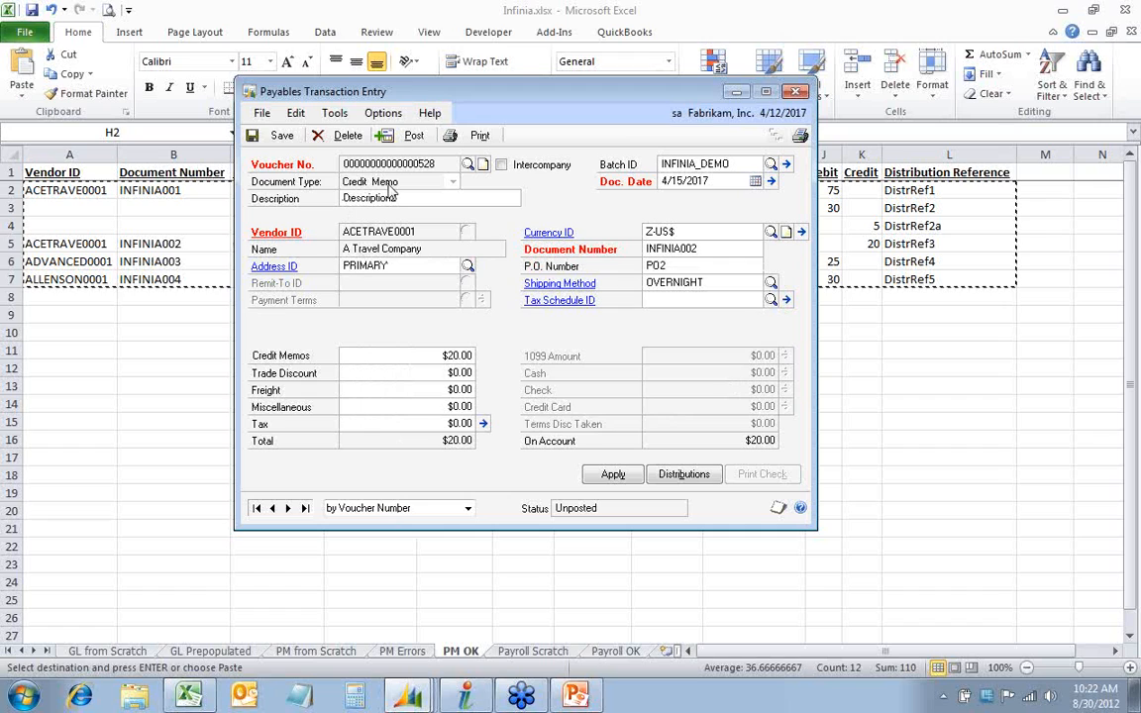
pyautogui.click(681, 478)
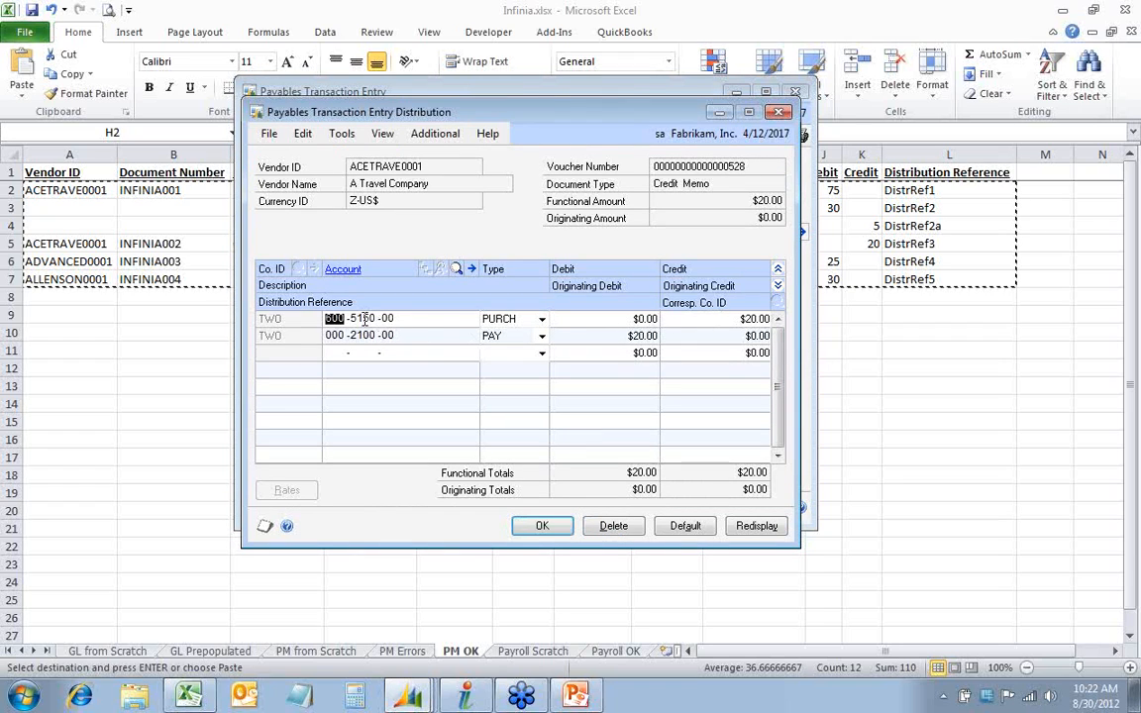
pyautogui.click(542, 526)
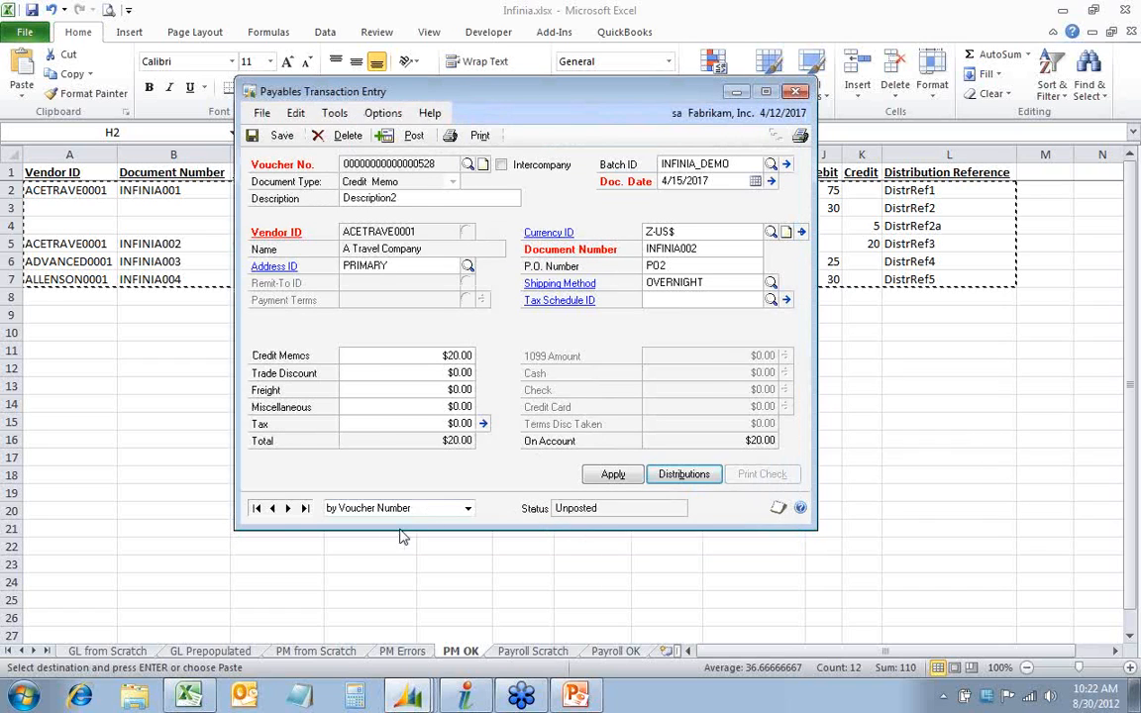
# Advance to invoice INFINIA004 and examine its distributions with the account descriptions and distribution references expanded.
pyautogui.click(286, 508)
pyautogui.click(481, 400)
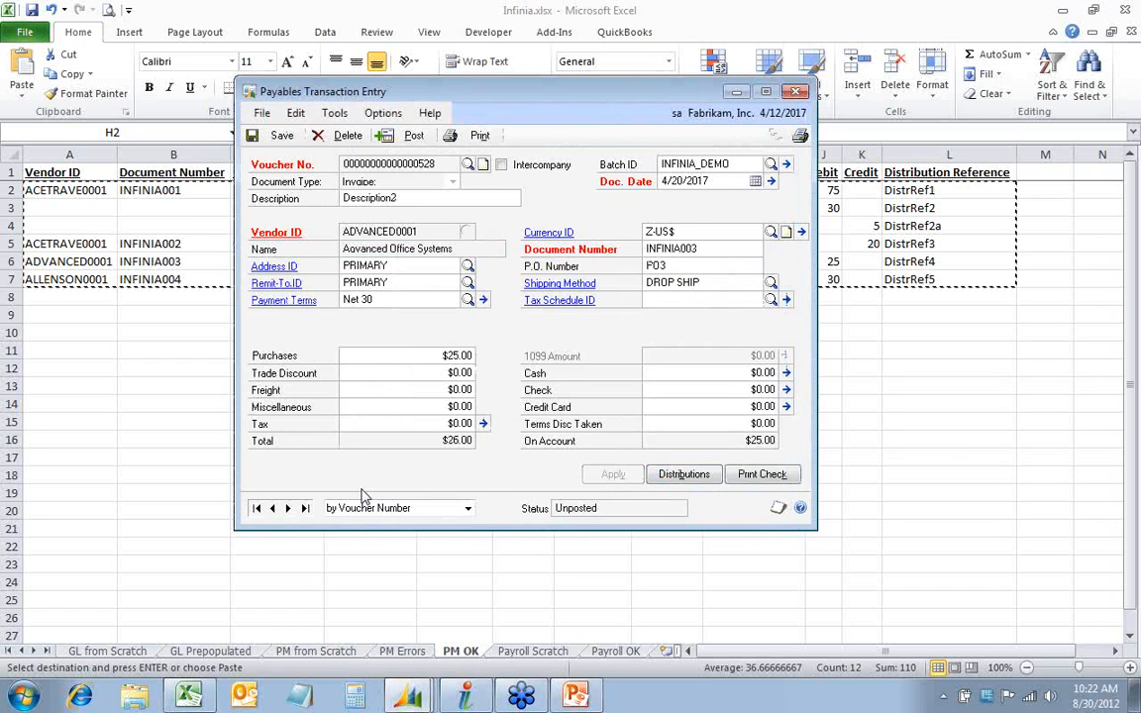
pyautogui.click(286, 508)
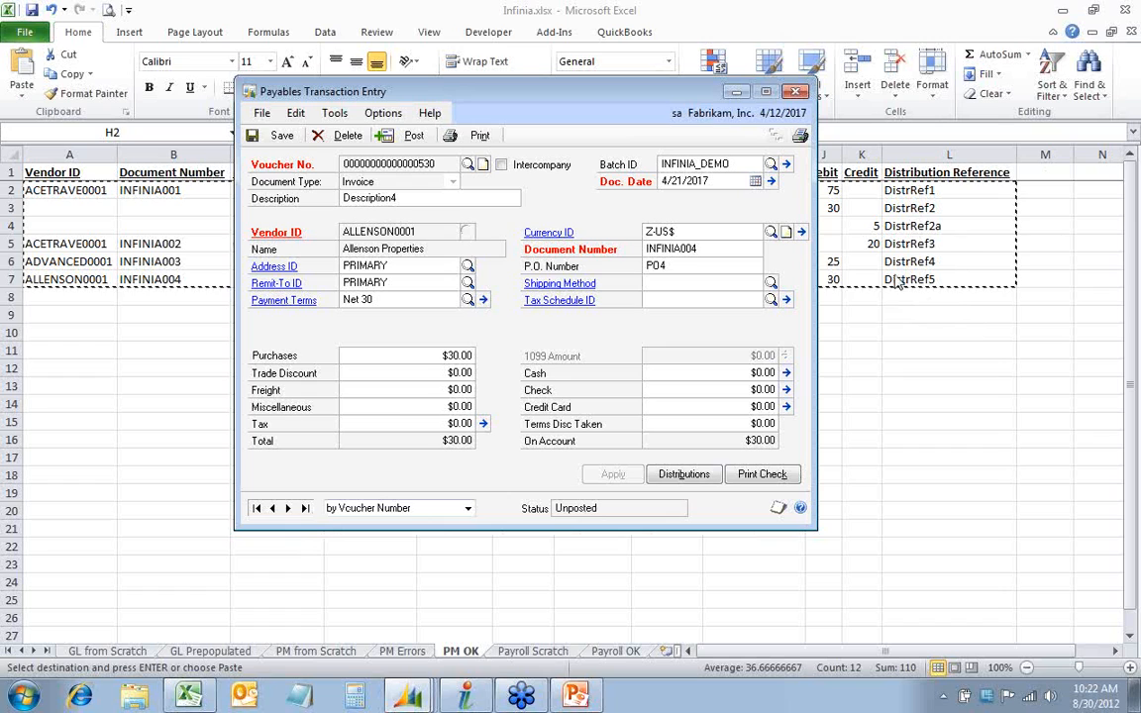
pyautogui.click(676, 475)
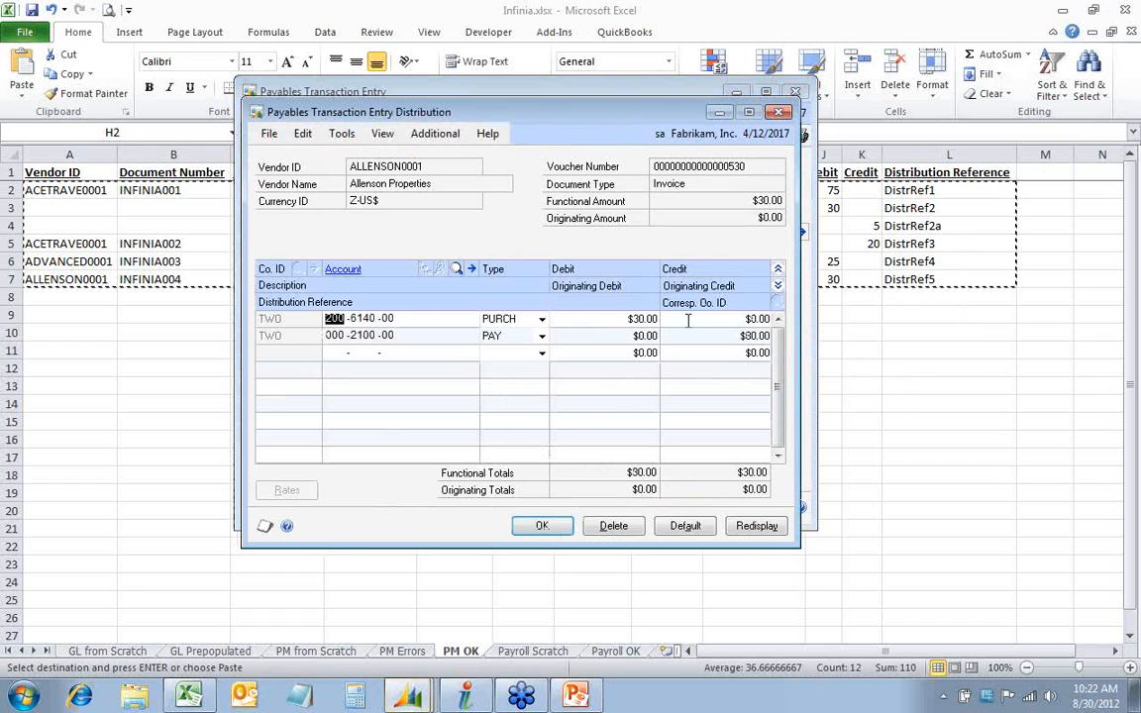
pyautogui.click(777, 286)
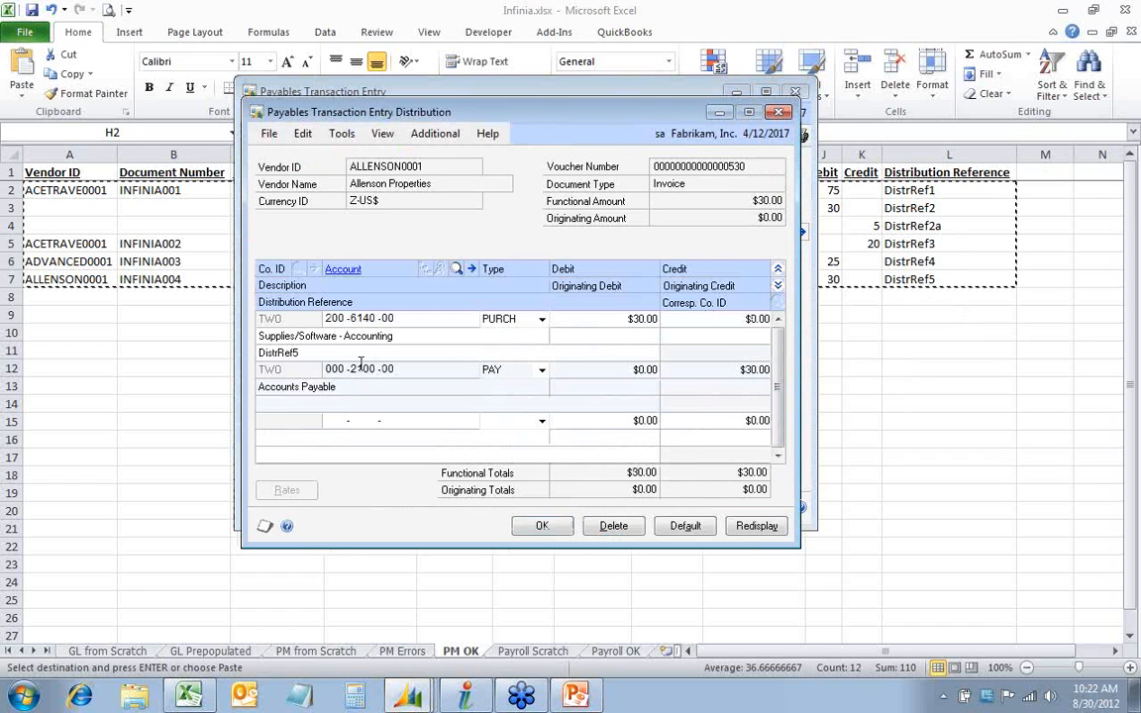
pyautogui.doubleClick(314, 351)
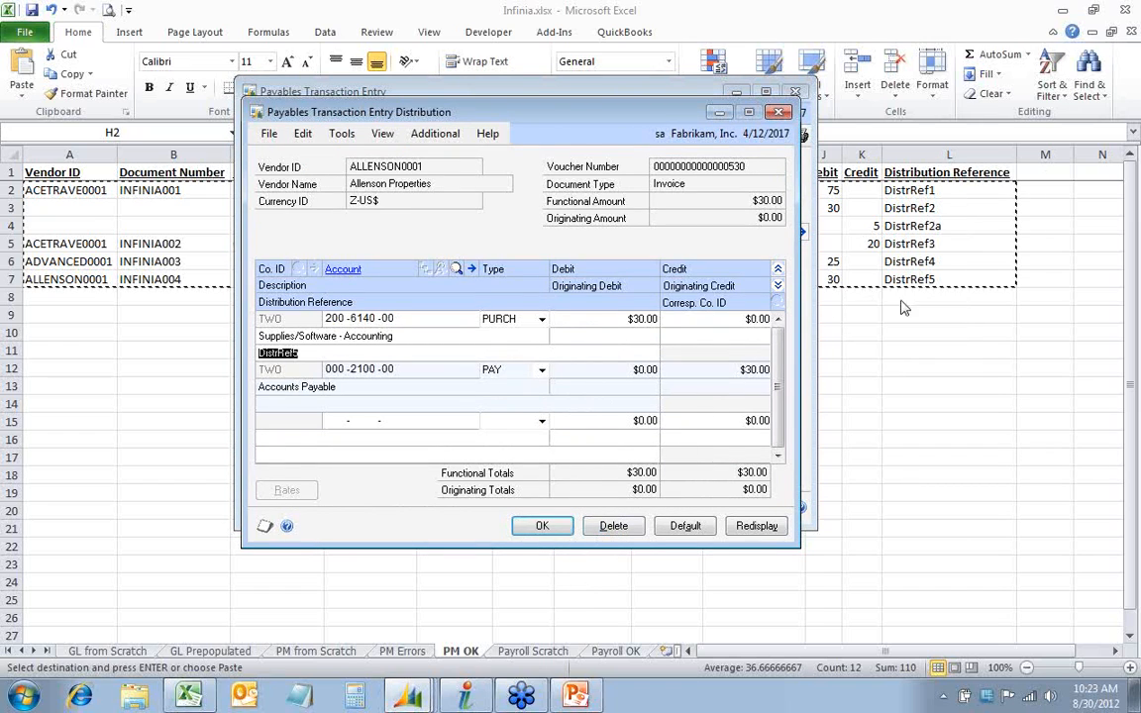
pyautogui.click(543, 527)
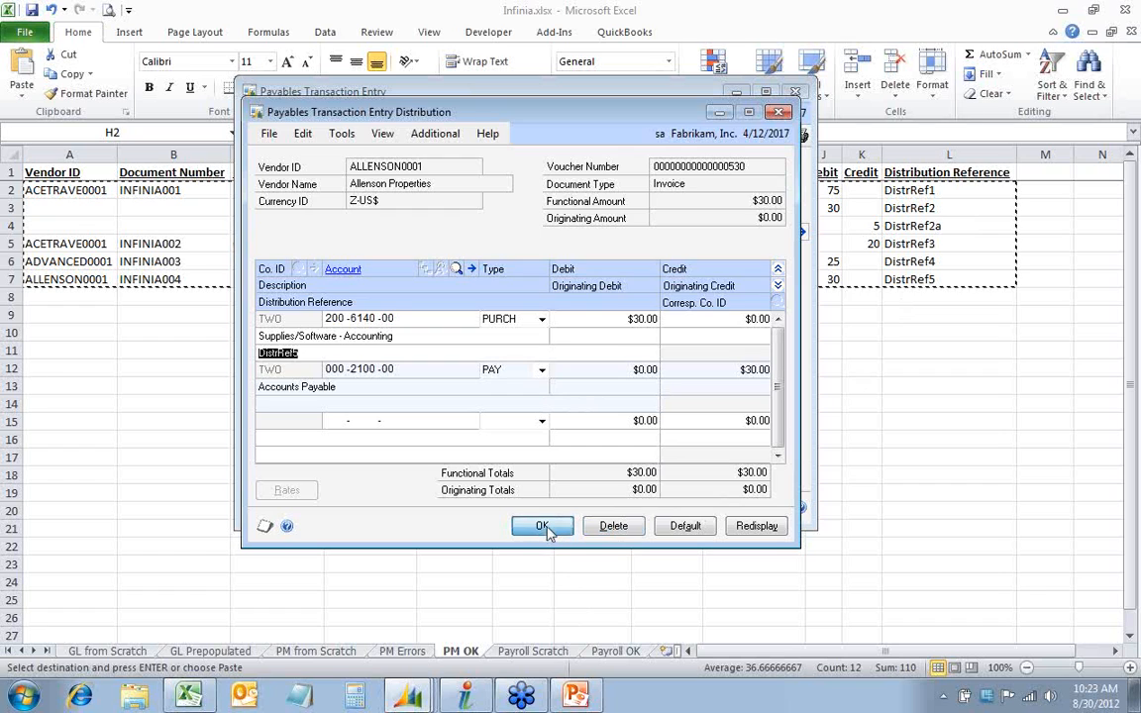
# Close the payables transaction with its changes saved and close Payables Batch Entry.
pyautogui.click(798, 93)
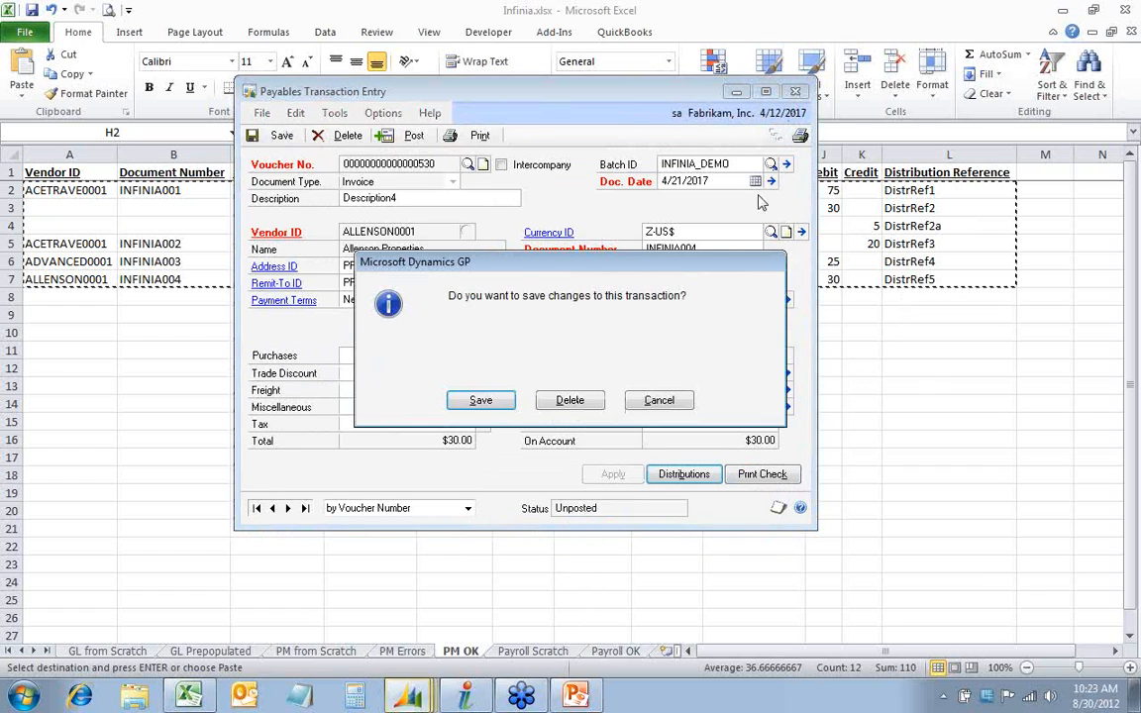
pyautogui.click(479, 400)
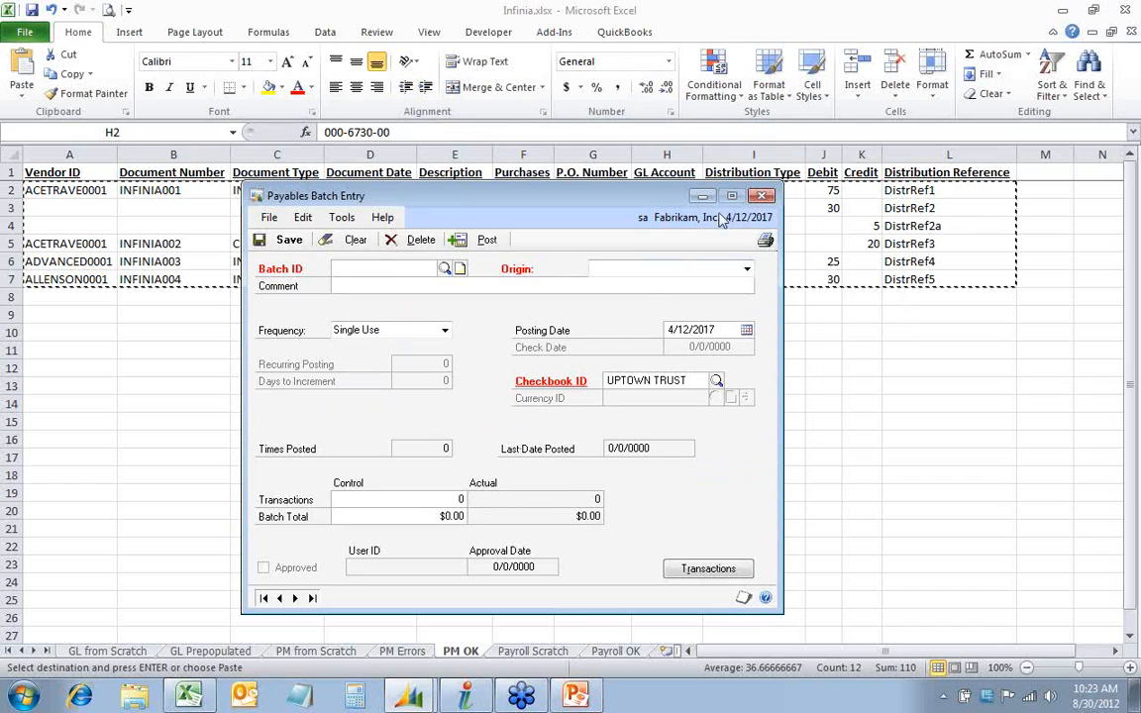
pyautogui.click(762, 196)
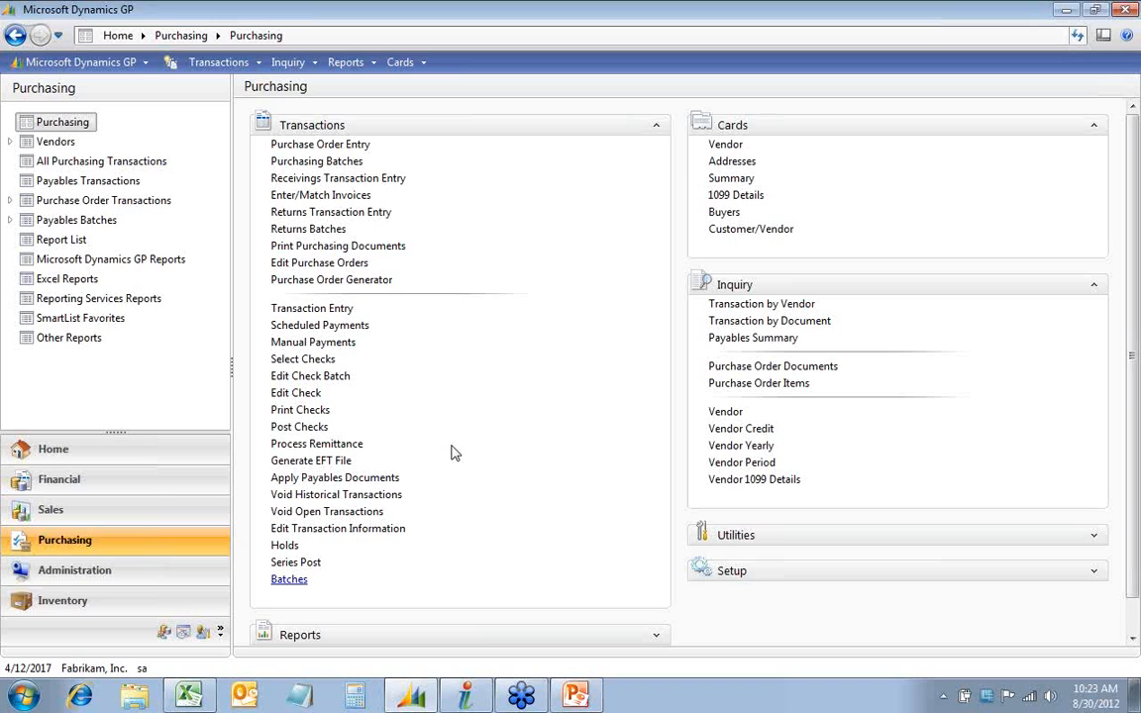
# Switch to Infinia Integrator for GP and close the payables audit report and the Payables Transaction Entry import.
pyautogui.click(466, 696)
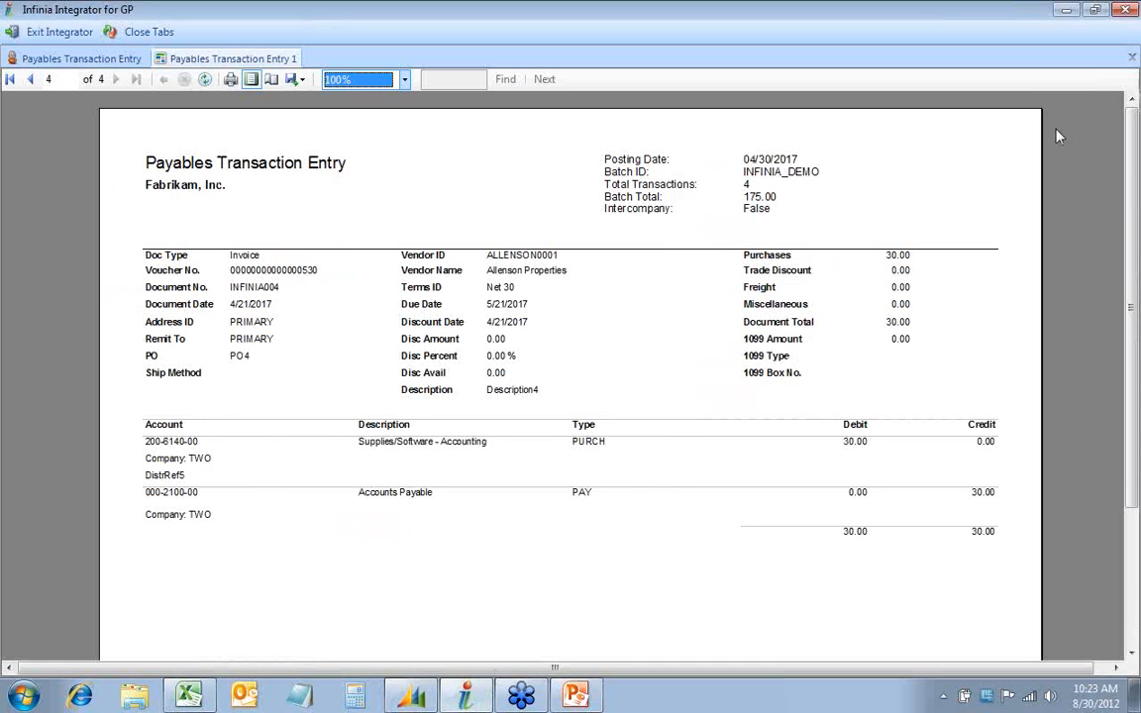
pyautogui.click(1132, 60)
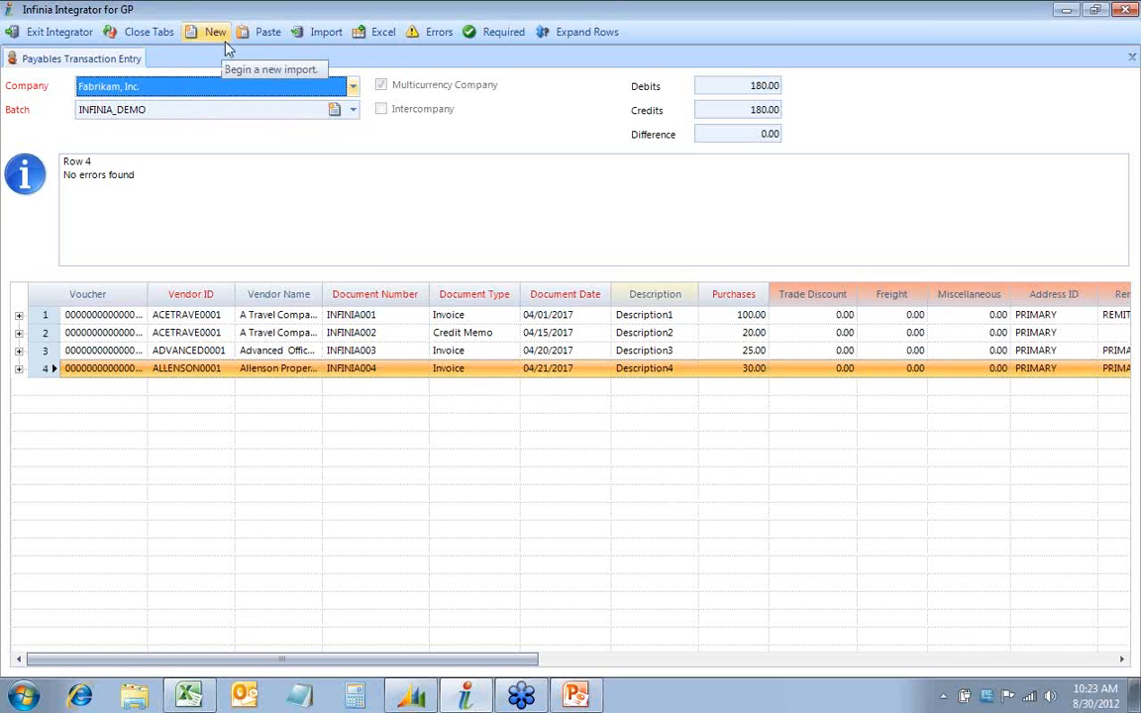
pyautogui.click(150, 32)
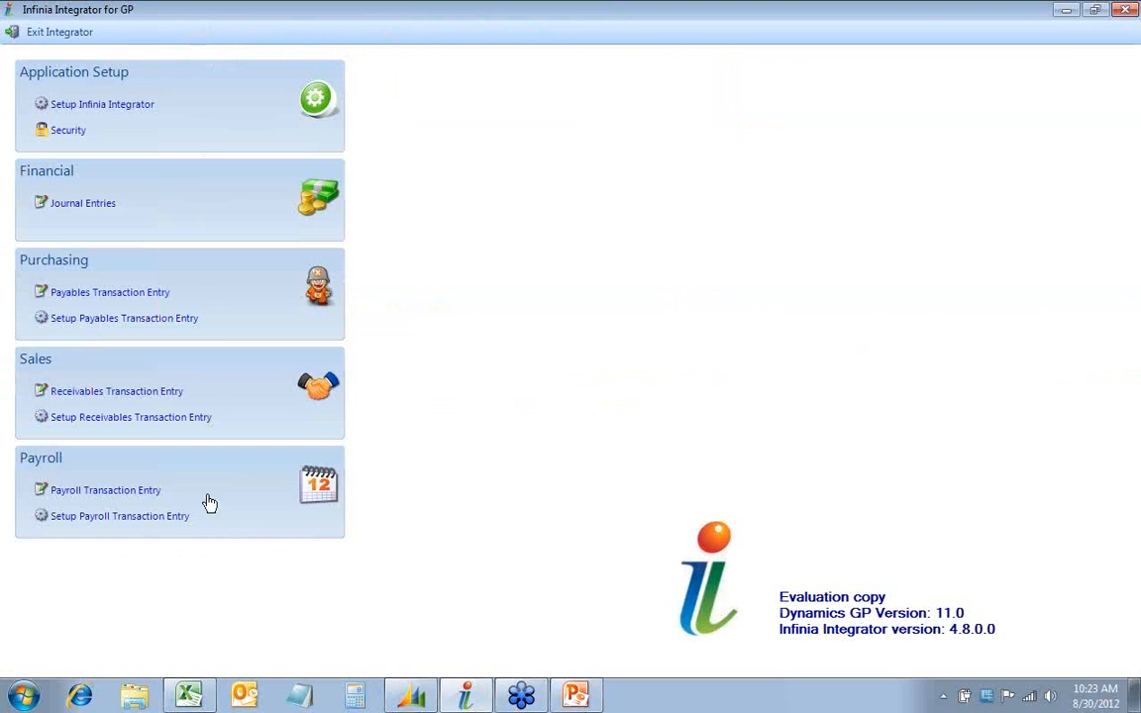
# Review the required, optional and transaction type settings in Setup Payroll Transaction Entry, then close the setup.
pyautogui.click(107, 517)
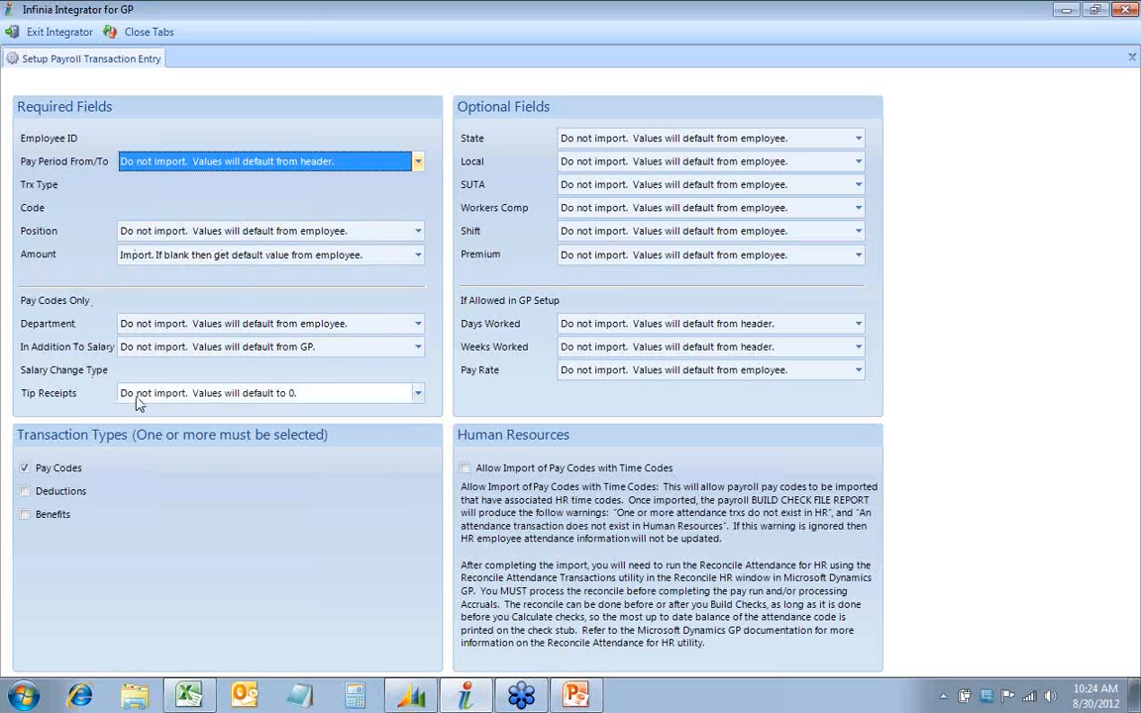
pyautogui.click(147, 36)
# Open Payroll Transaction Entry and select Fabrikam, Inc. as the company.
pyautogui.click(117, 491)
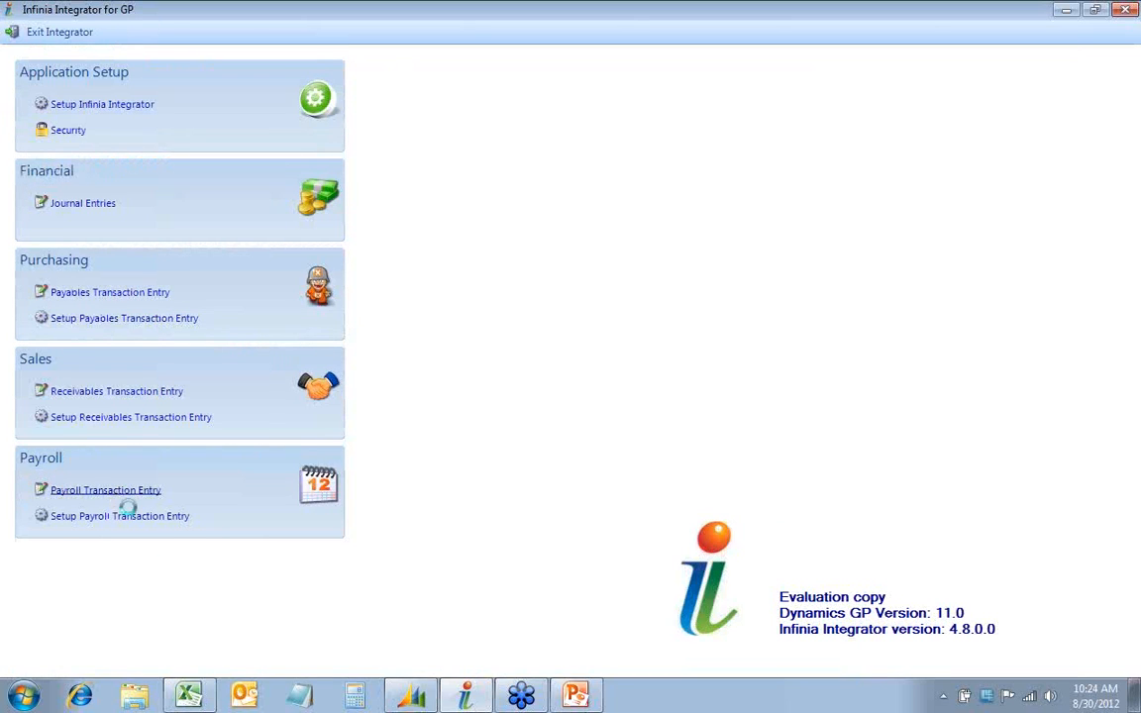
pyautogui.click(740, 430)
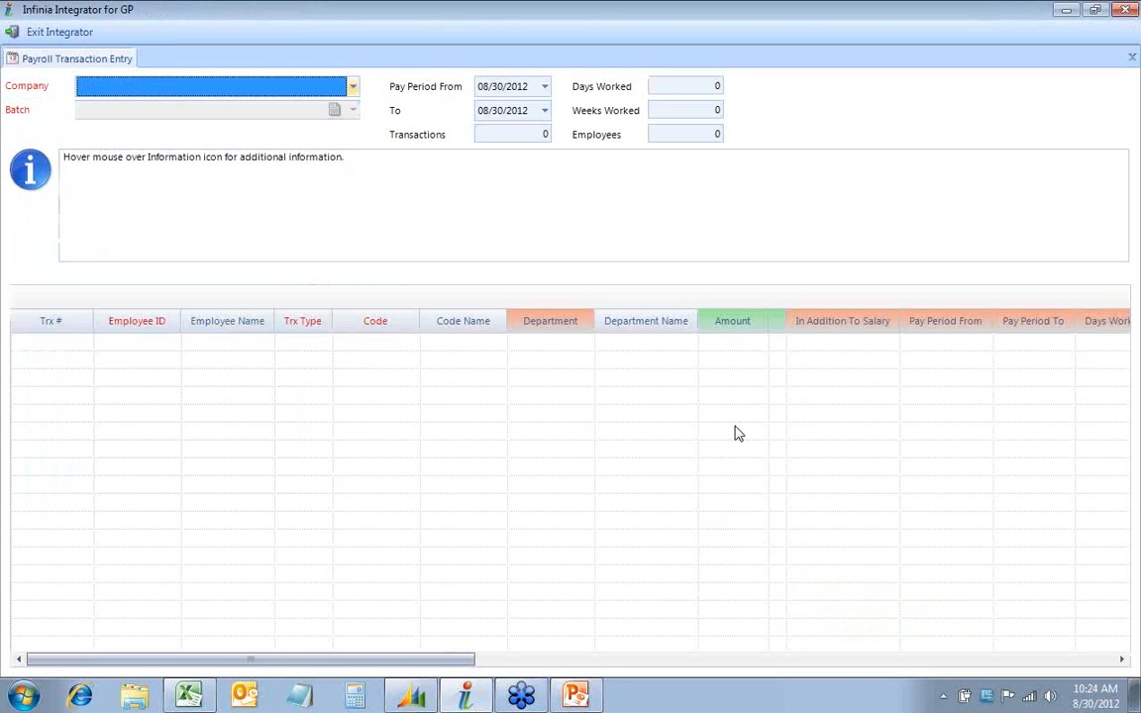
pyautogui.click(353, 87)
pyautogui.click(114, 109)
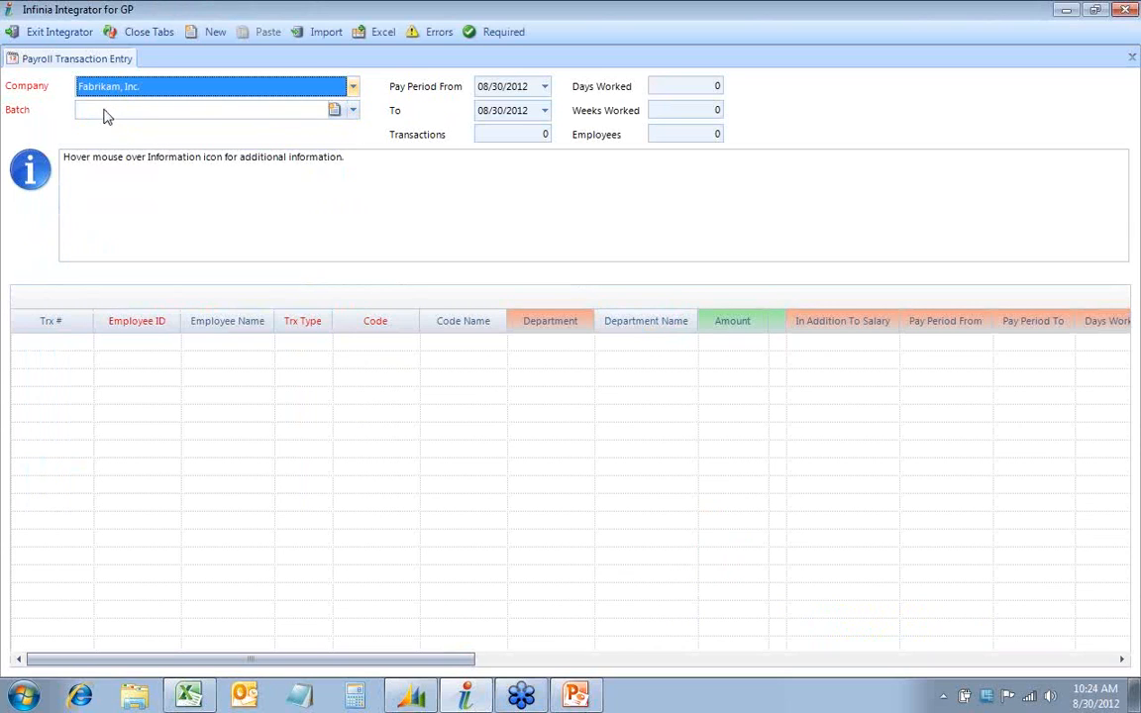
# Create a new payroll batch with the ID INFINIA.
pyautogui.click(353, 111)
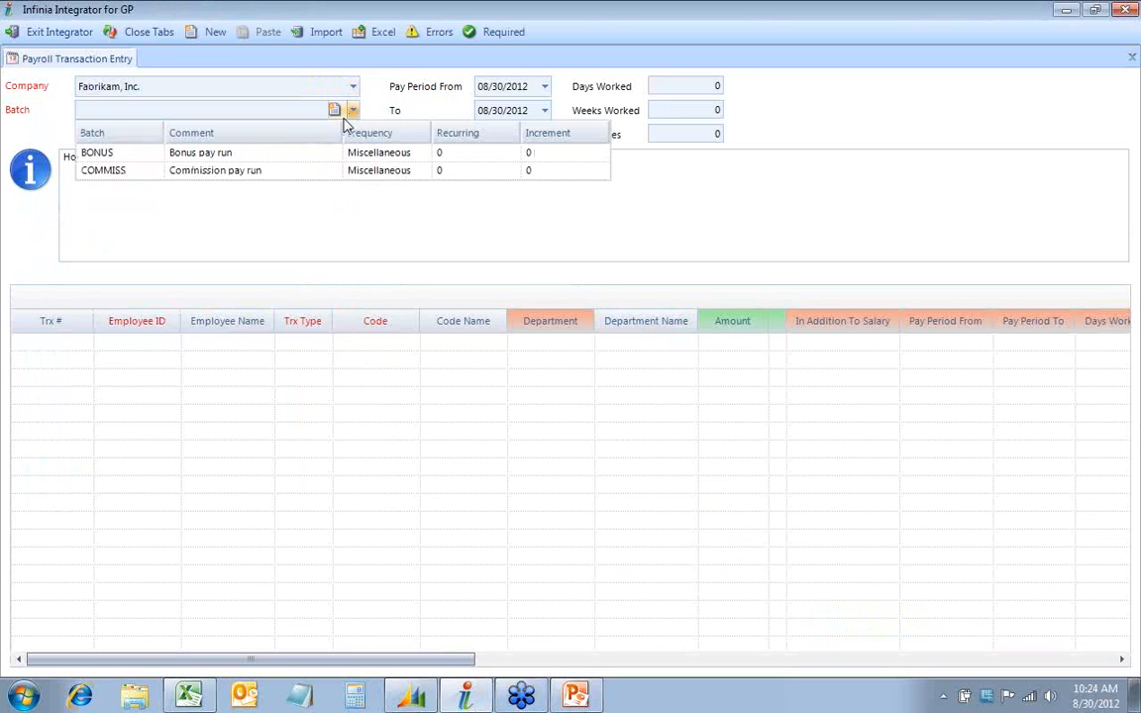
pyautogui.click(335, 111)
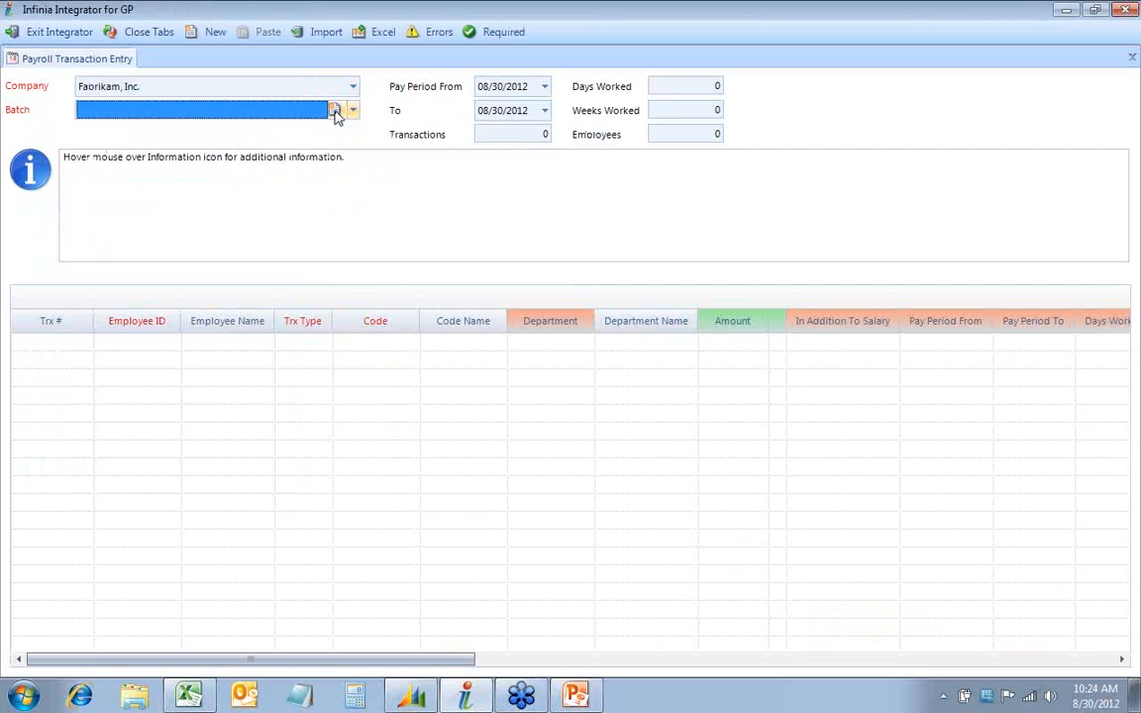
pyautogui.click(335, 110)
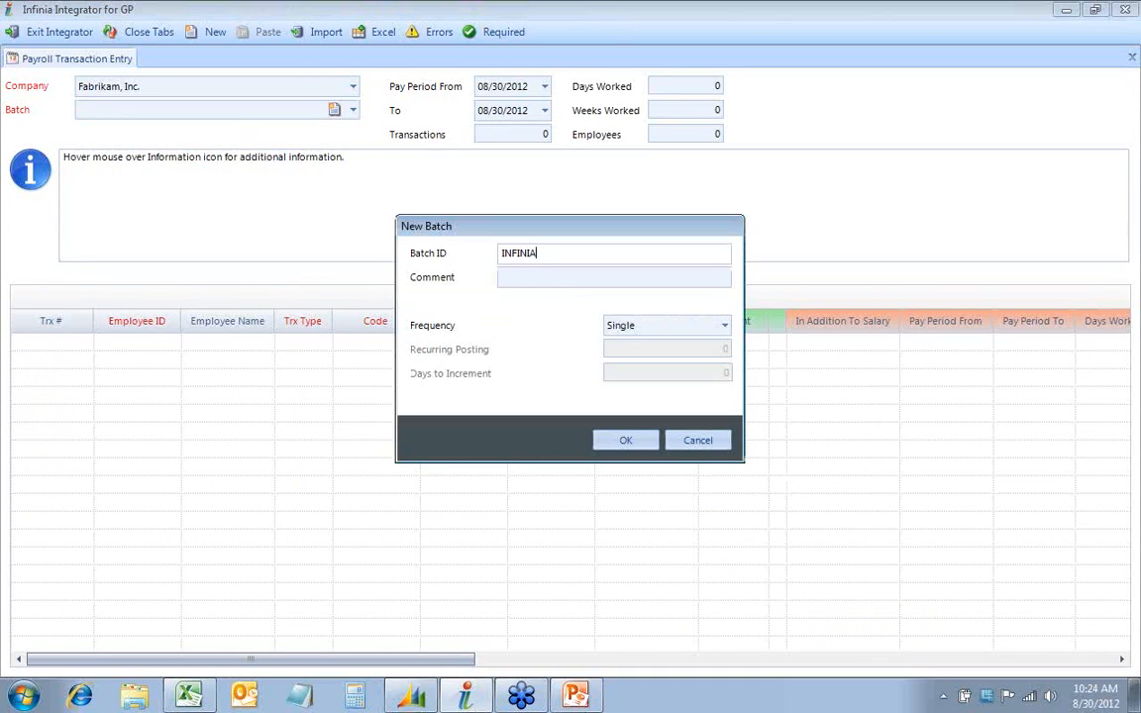
pyautogui.click(634, 448)
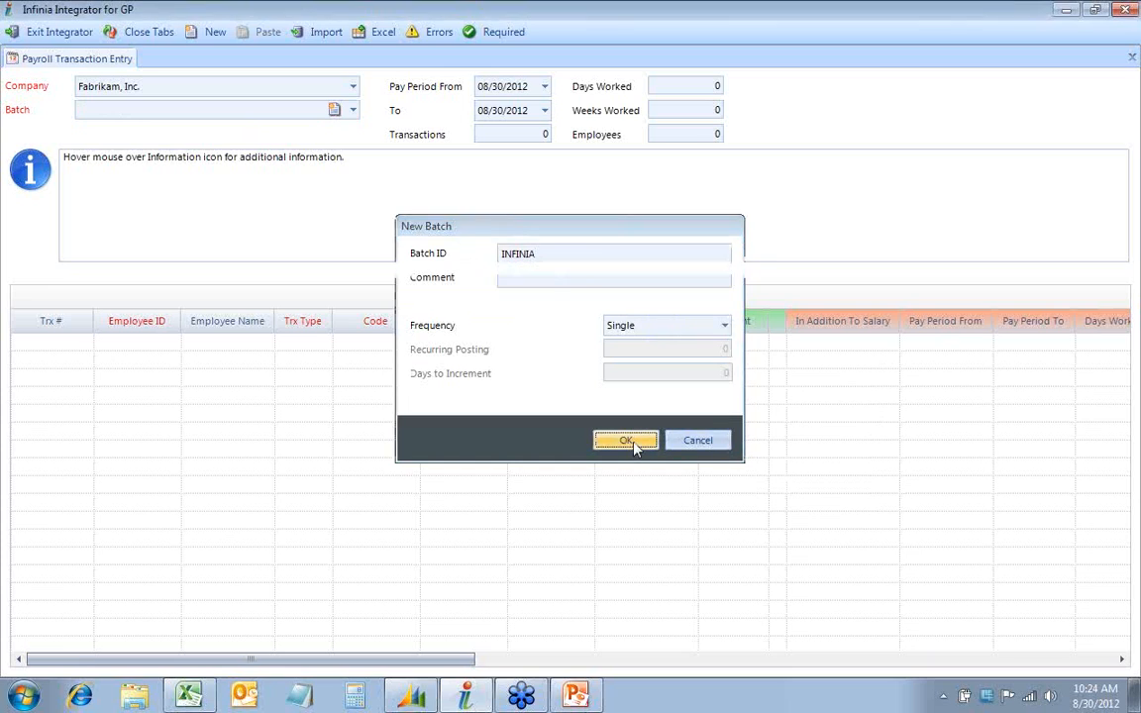
# Set the pay period from 08/18/2012 to 08/24/2012.
pyautogui.click(544, 86)
pyautogui.click(534, 176)
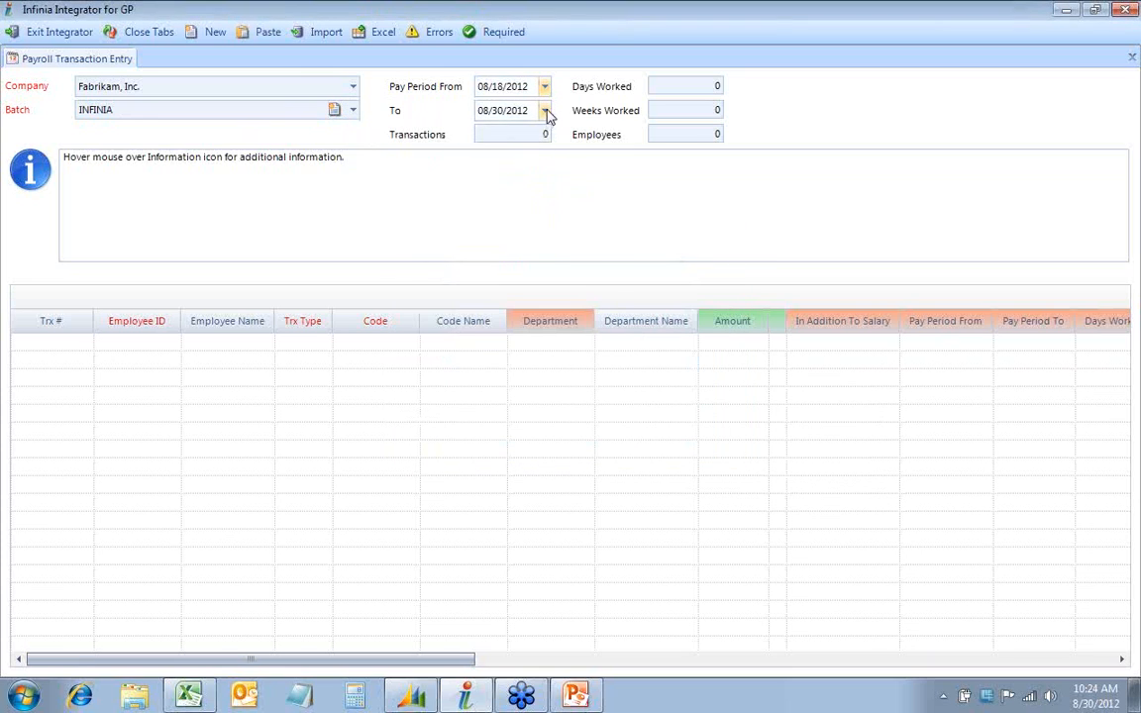
pyautogui.click(545, 111)
pyautogui.click(506, 214)
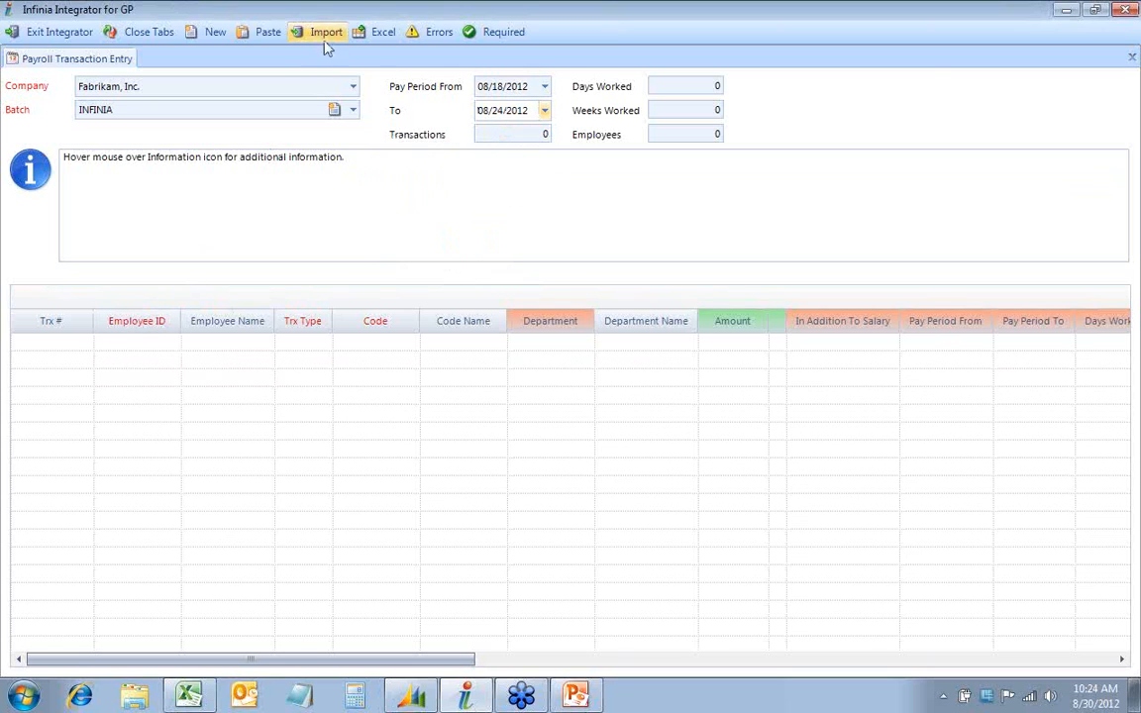
# Copy the payroll import field names and paste them into row 1 of the Payroll Scratch sheet in Excel.
pyautogui.click(384, 34)
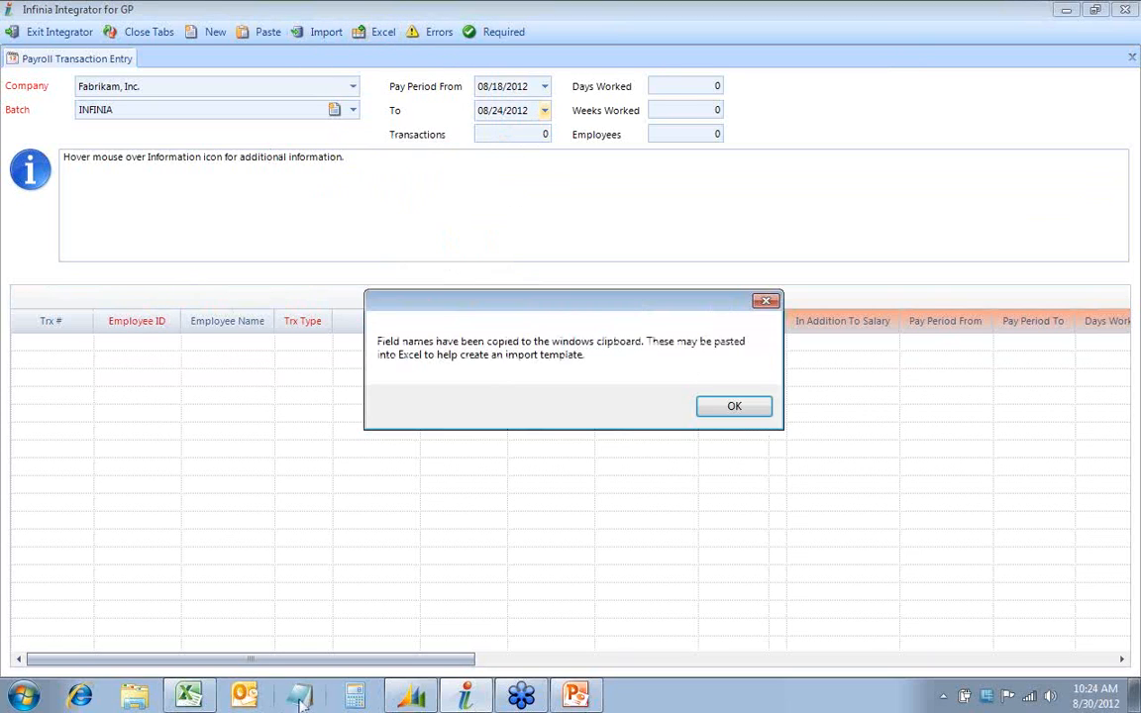
pyautogui.click(736, 412)
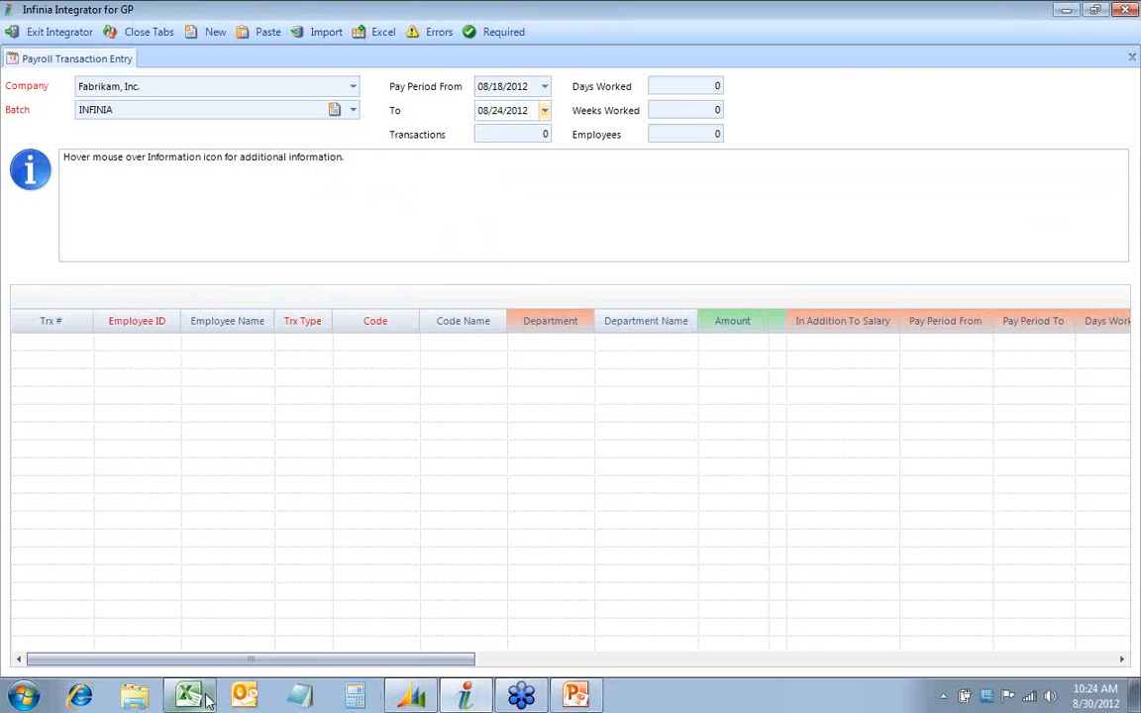
pyautogui.click(188, 696)
pyautogui.click(533, 651)
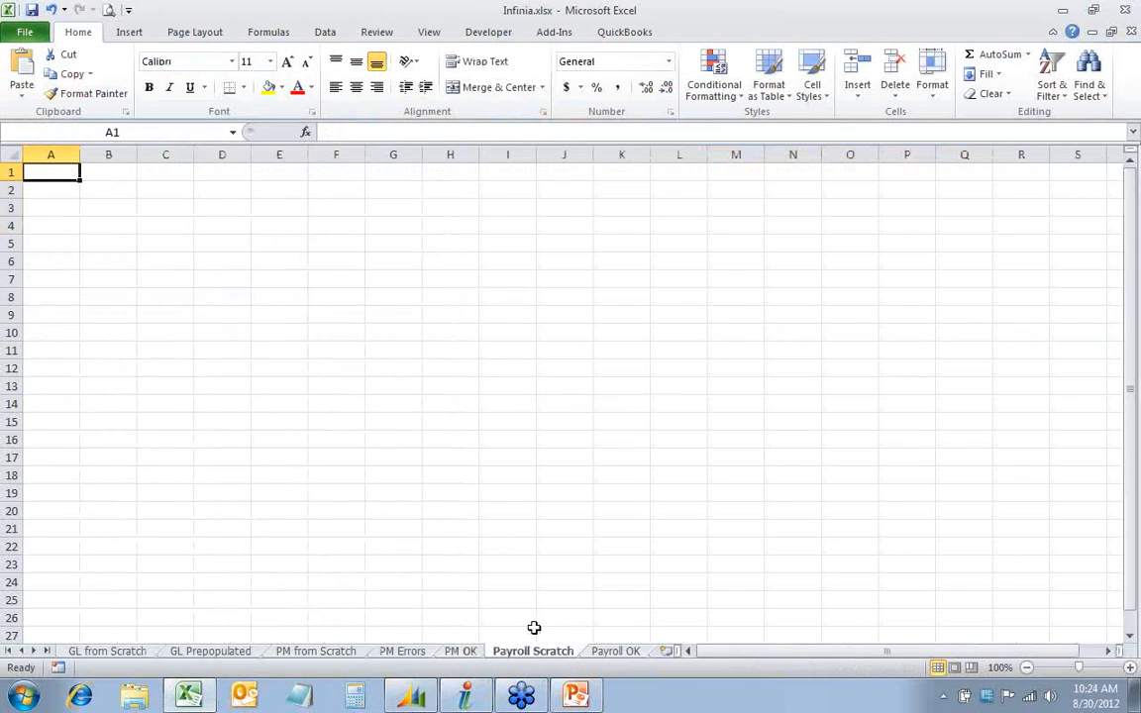
pyautogui.click(22, 77)
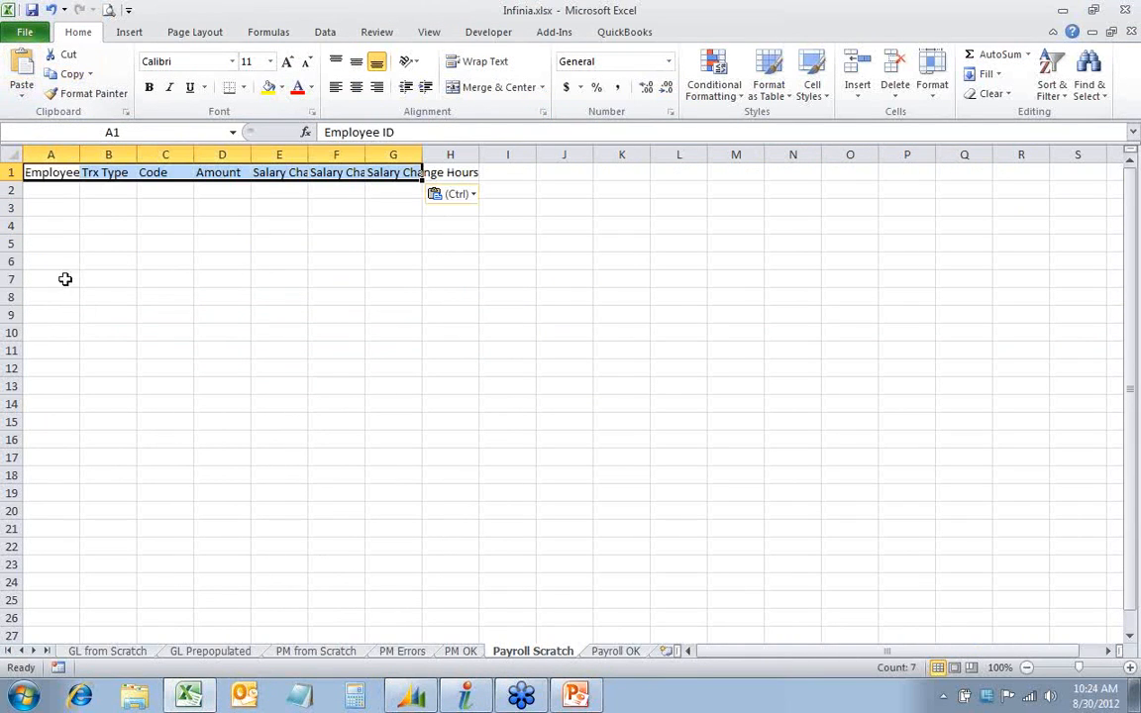
# Auto-fit the widths of columns A to G on the Payroll Scratch sheet to their header text.
pyautogui.moveTo(396, 155); pyautogui.dragTo(62, 155)
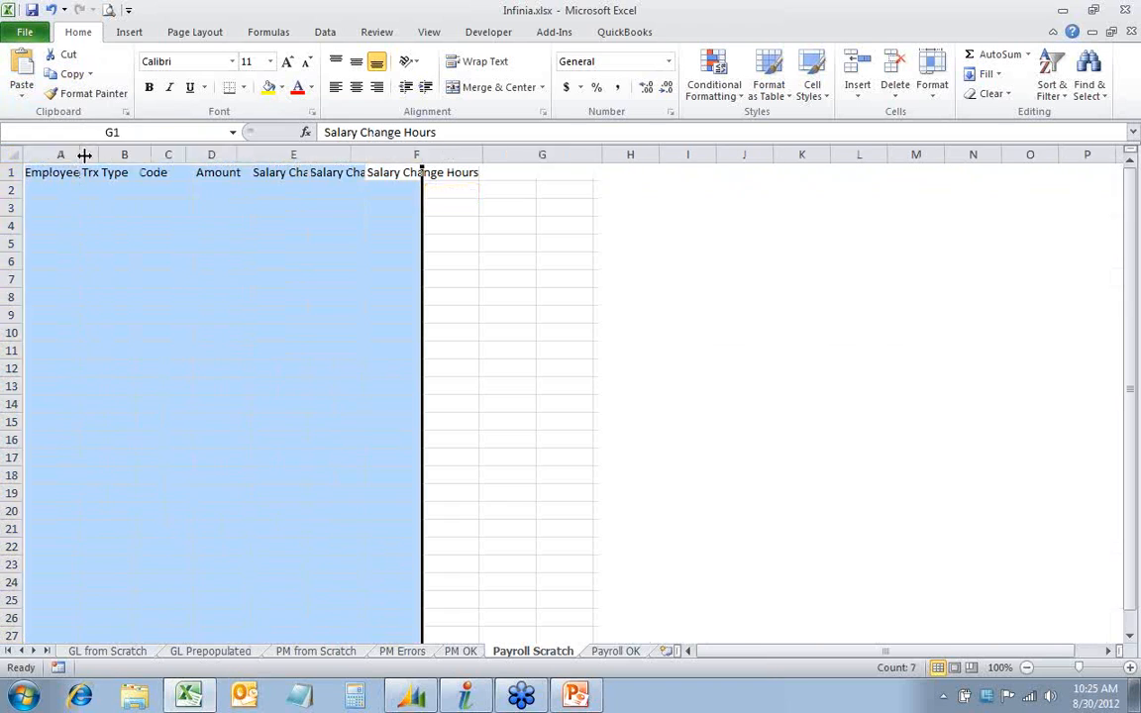
pyautogui.doubleClick(81, 155)
pyautogui.click(87, 191)
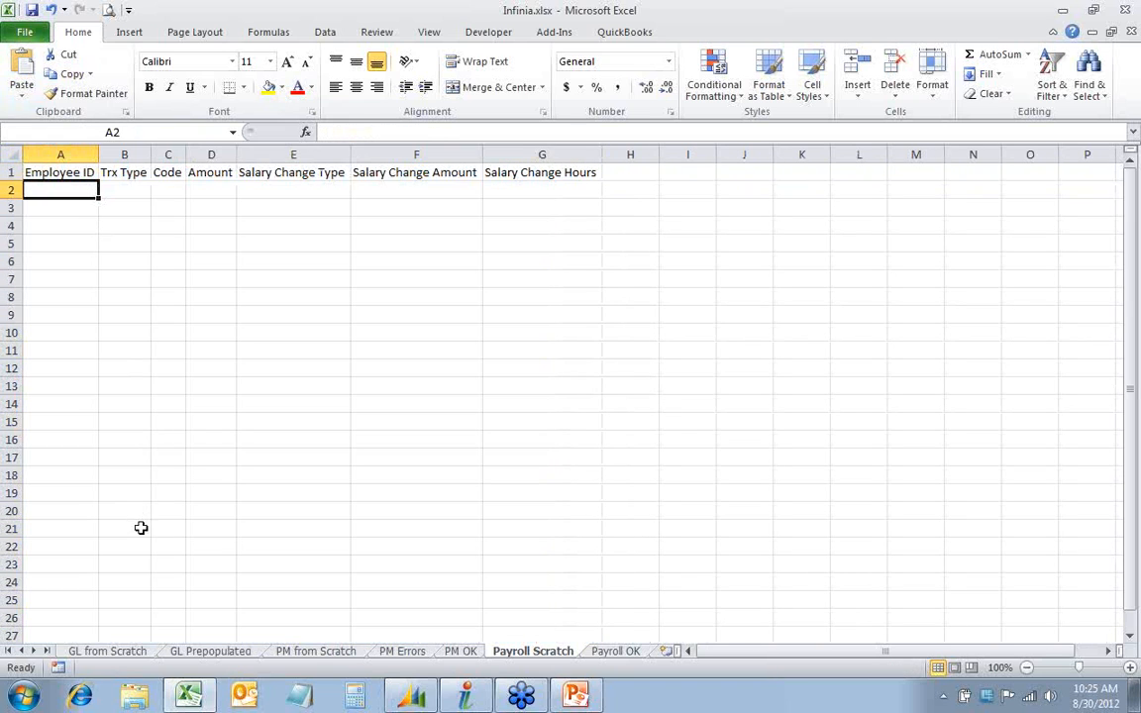
# Copy the two payroll transactions in A2:G3 of the Payroll OK sheet and paste them into Payroll Transaction Entry in Infinia Integrator.
pyautogui.click(607, 650)
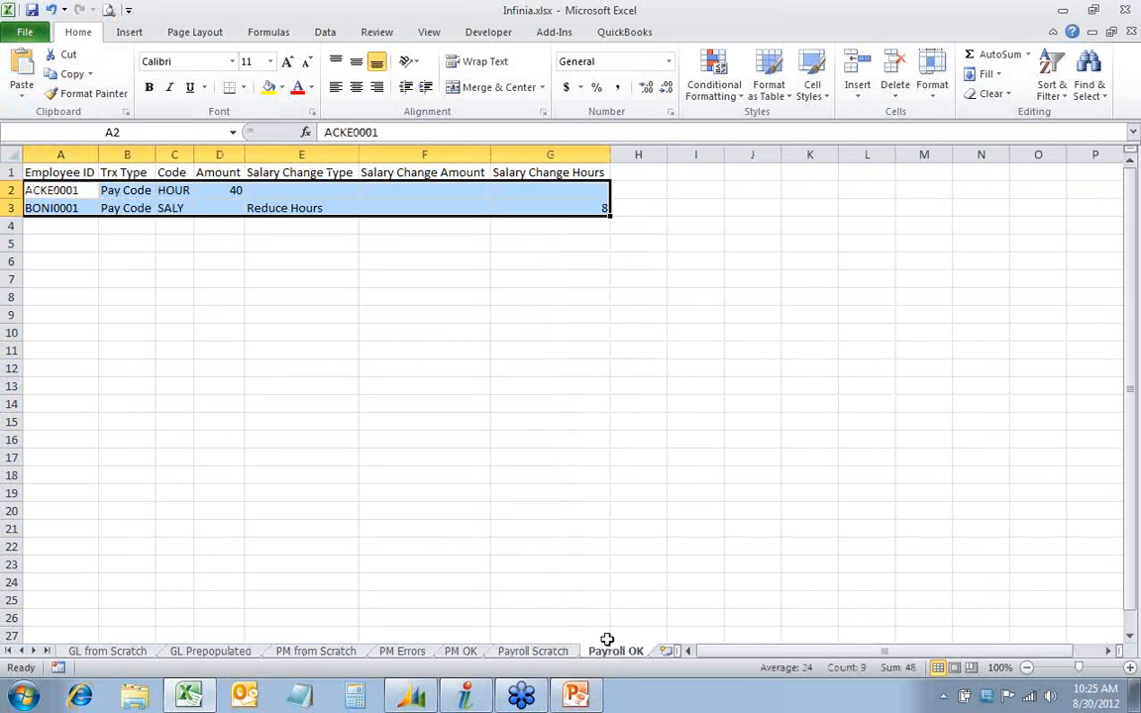
pyautogui.click(62, 244)
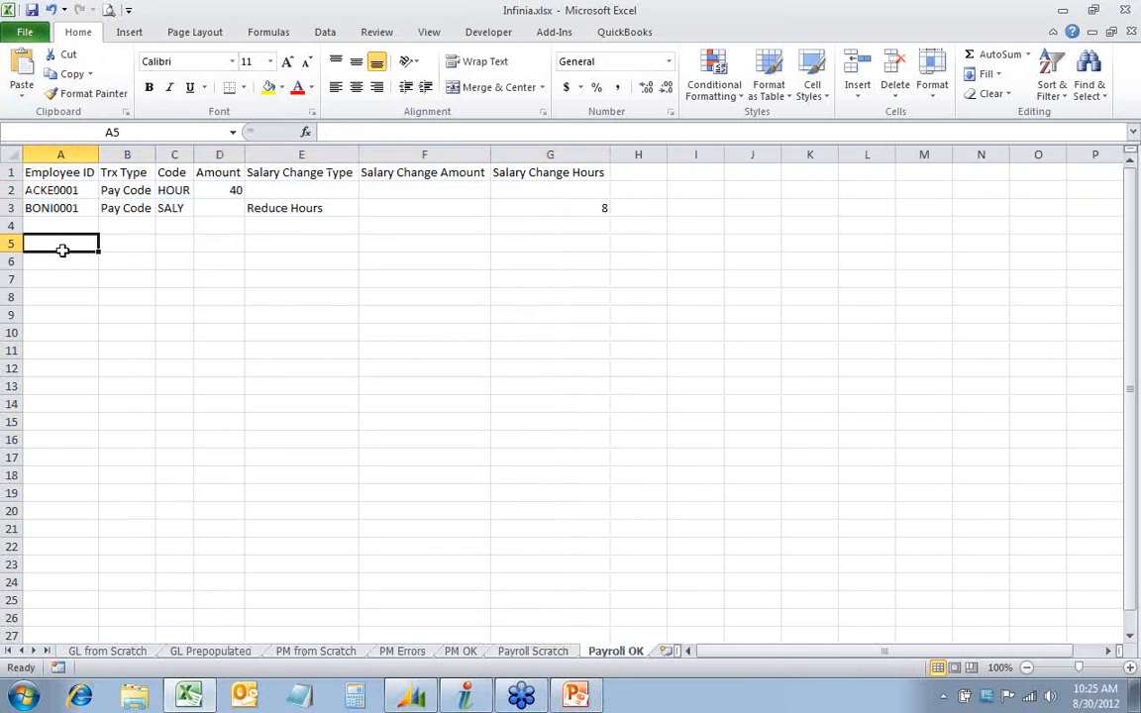
pyautogui.click(44, 191)
pyautogui.moveTo(44, 191); pyautogui.dragTo(229, 189)
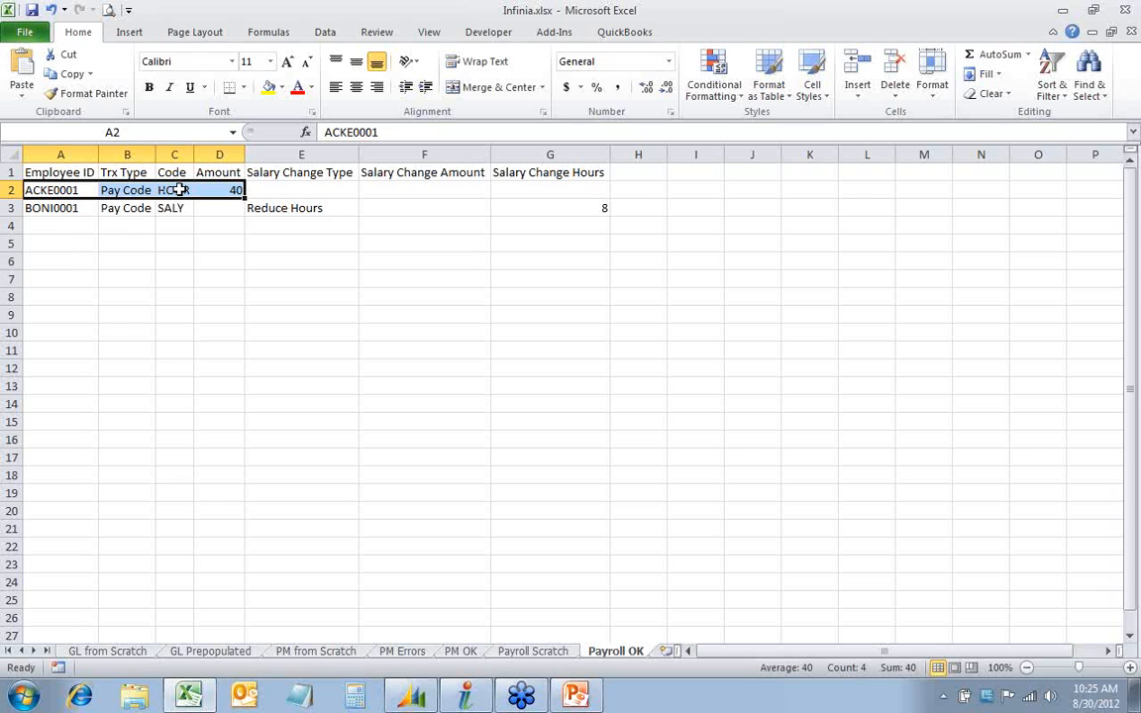
pyautogui.moveTo(32, 209); pyautogui.dragTo(542, 209)
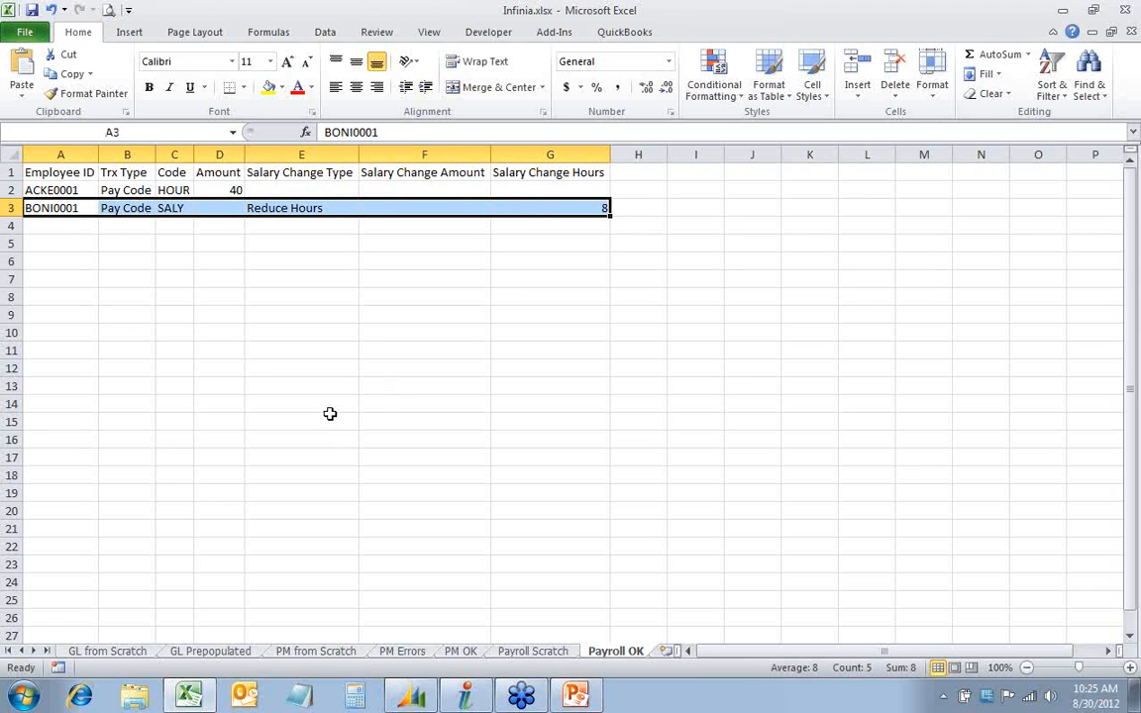
pyautogui.moveTo(60, 190); pyautogui.dragTo(543, 205)
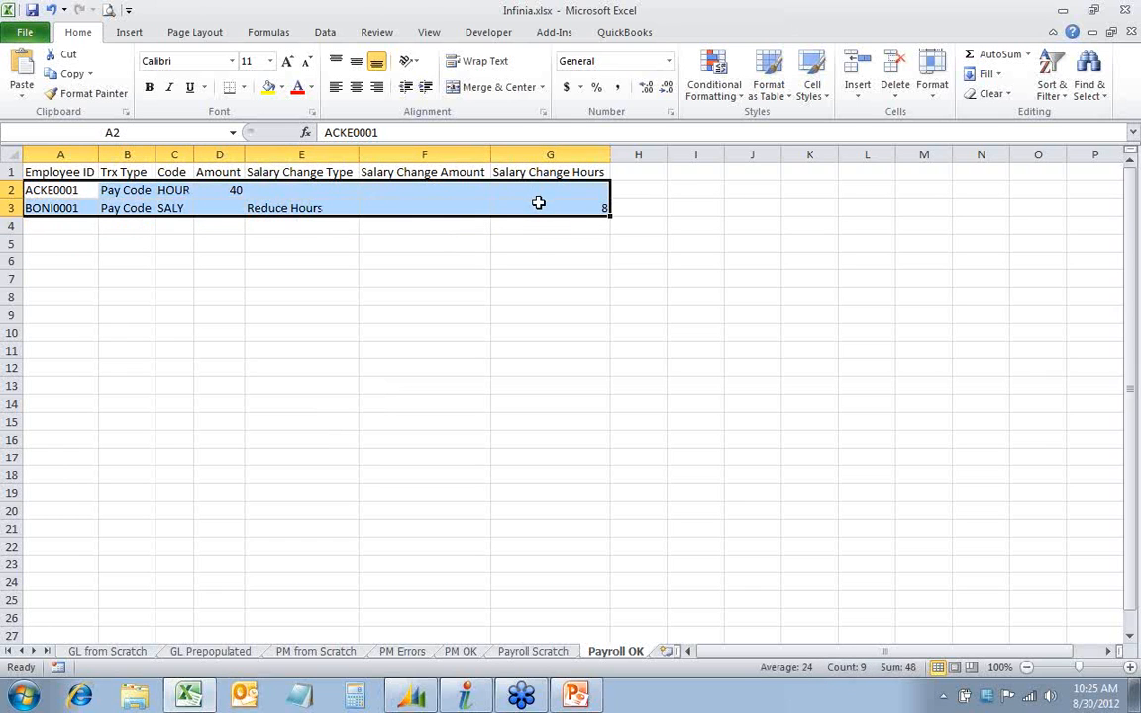
pyautogui.click(68, 74)
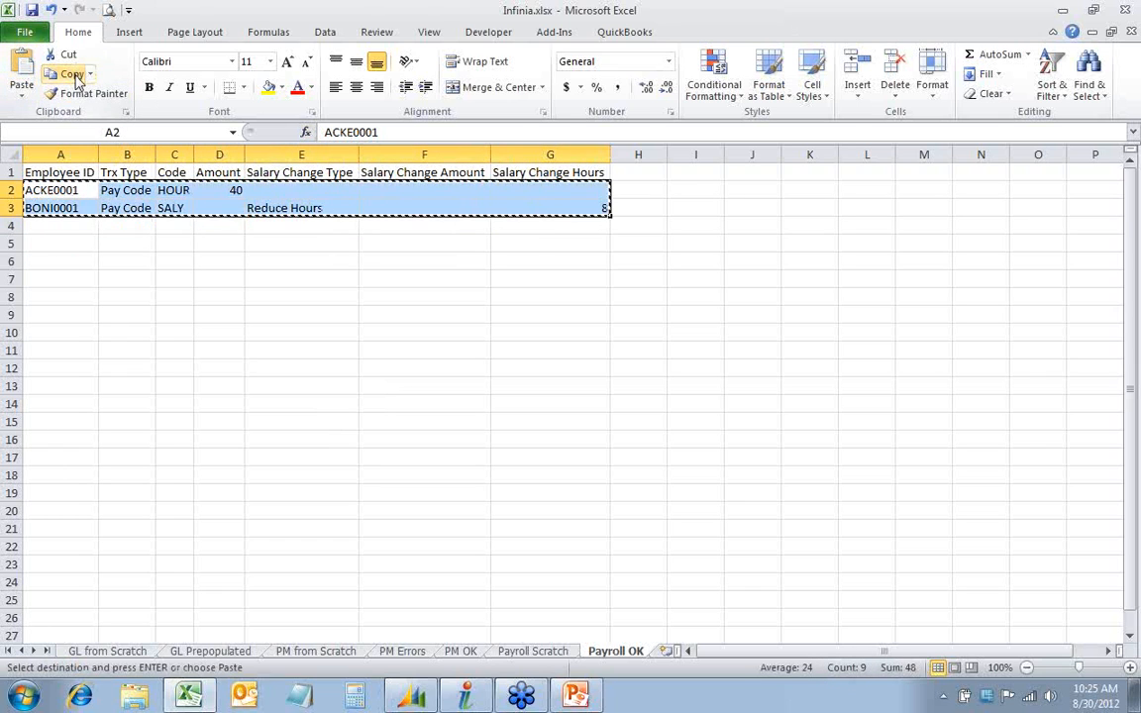
pyautogui.click(458, 698)
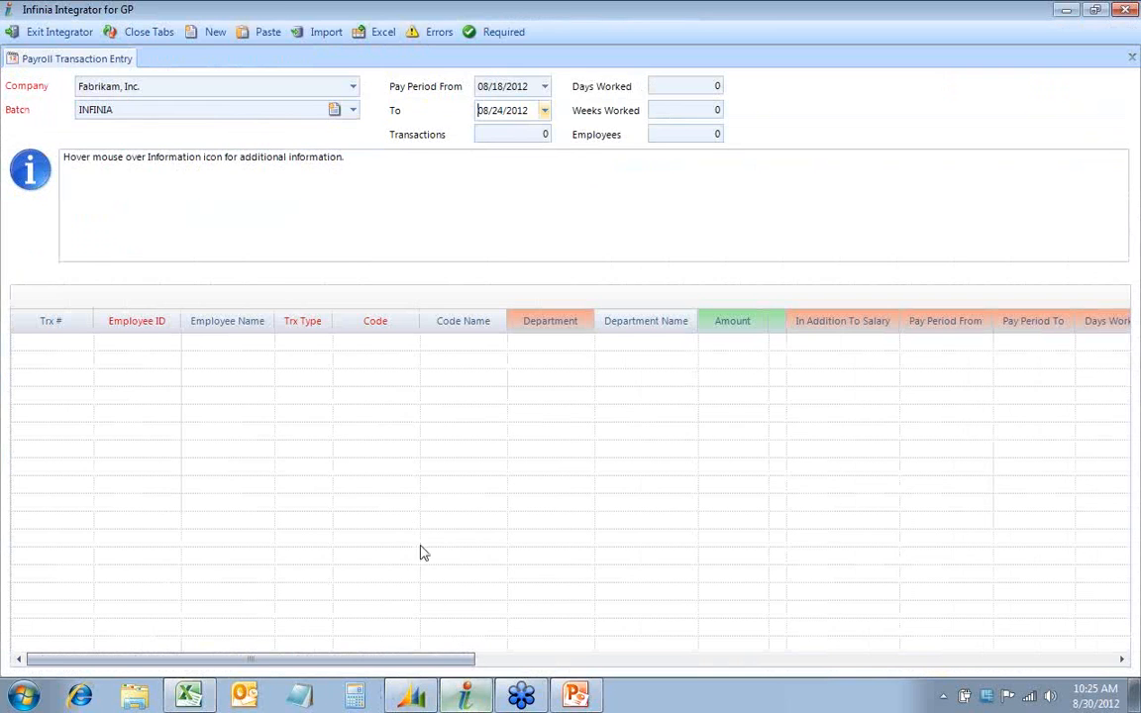
pyautogui.click(265, 31)
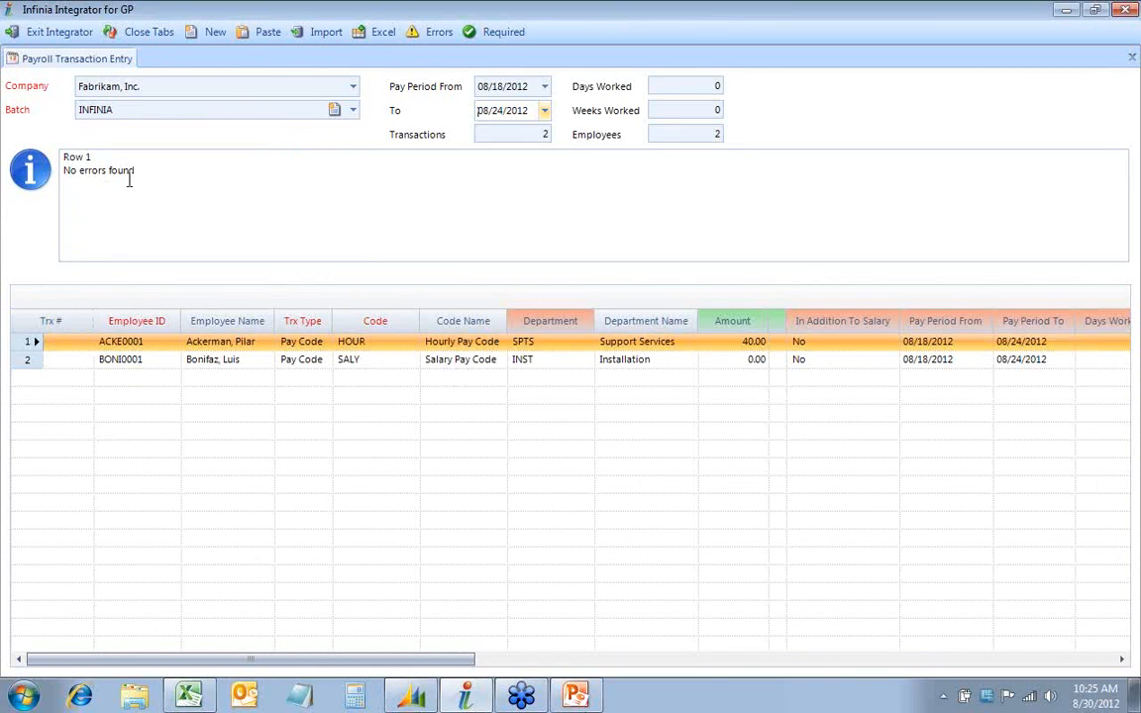
# Check the second pasted payroll row for errors and compare the grid columns through Salary Change Hours with the Excel source rows.
pyautogui.click(79, 360)
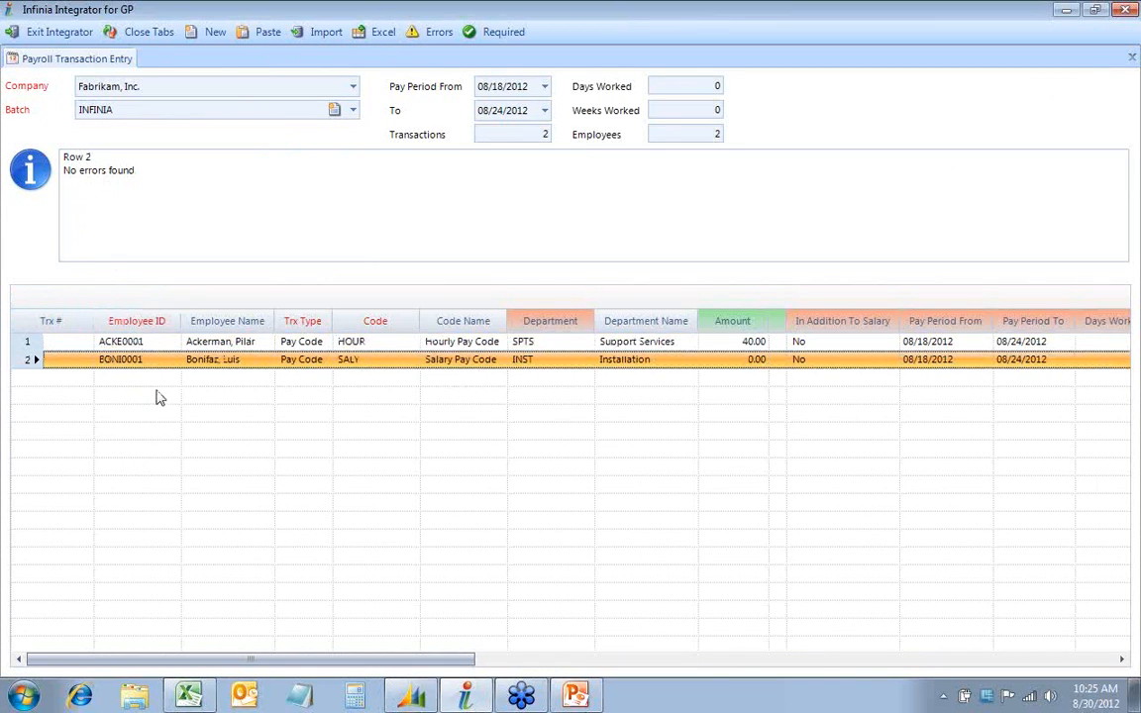
pyautogui.click(188, 696)
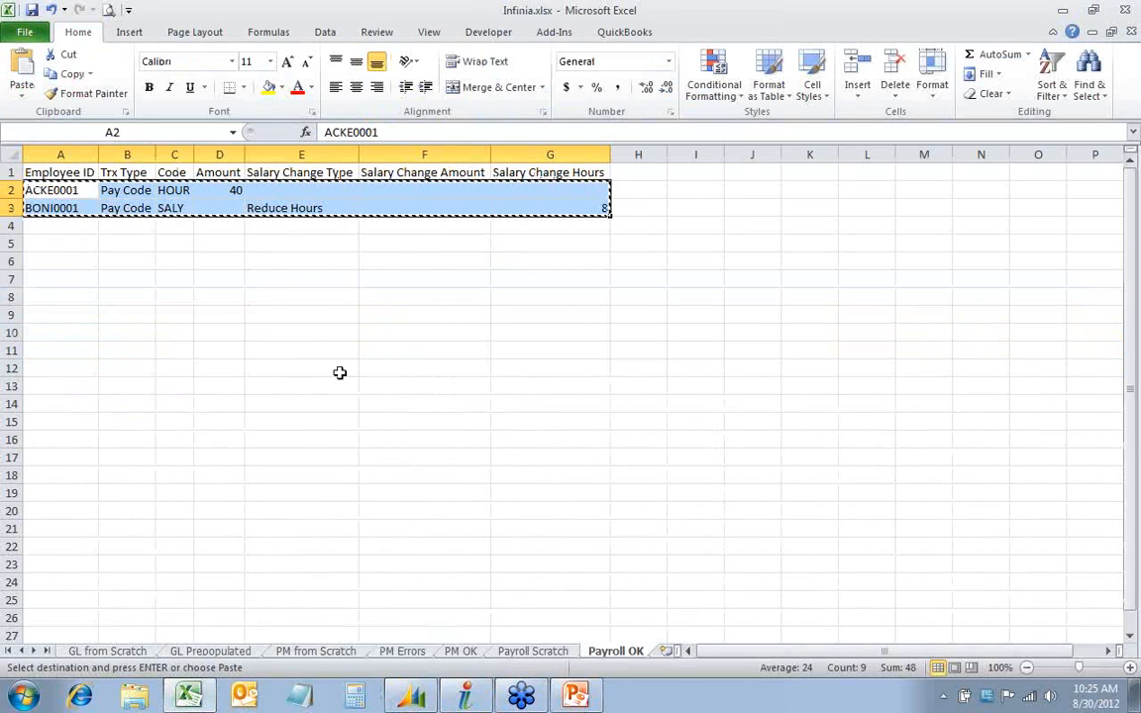
pyautogui.click(464, 697)
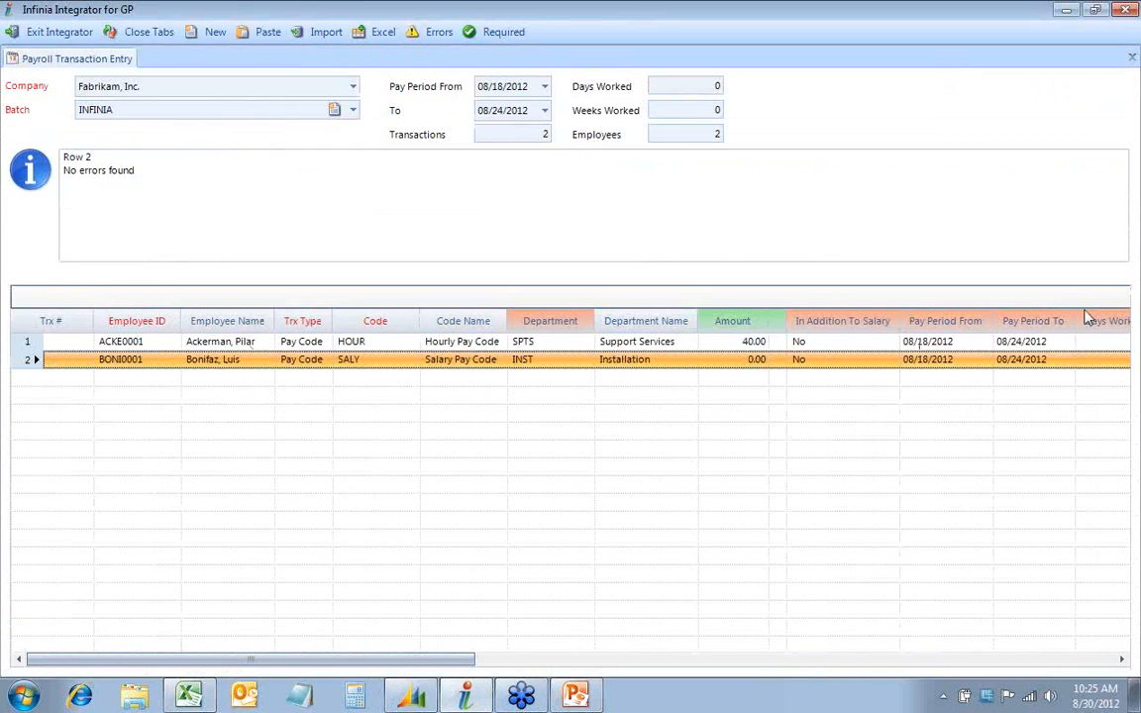
pyautogui.click(1122, 659)
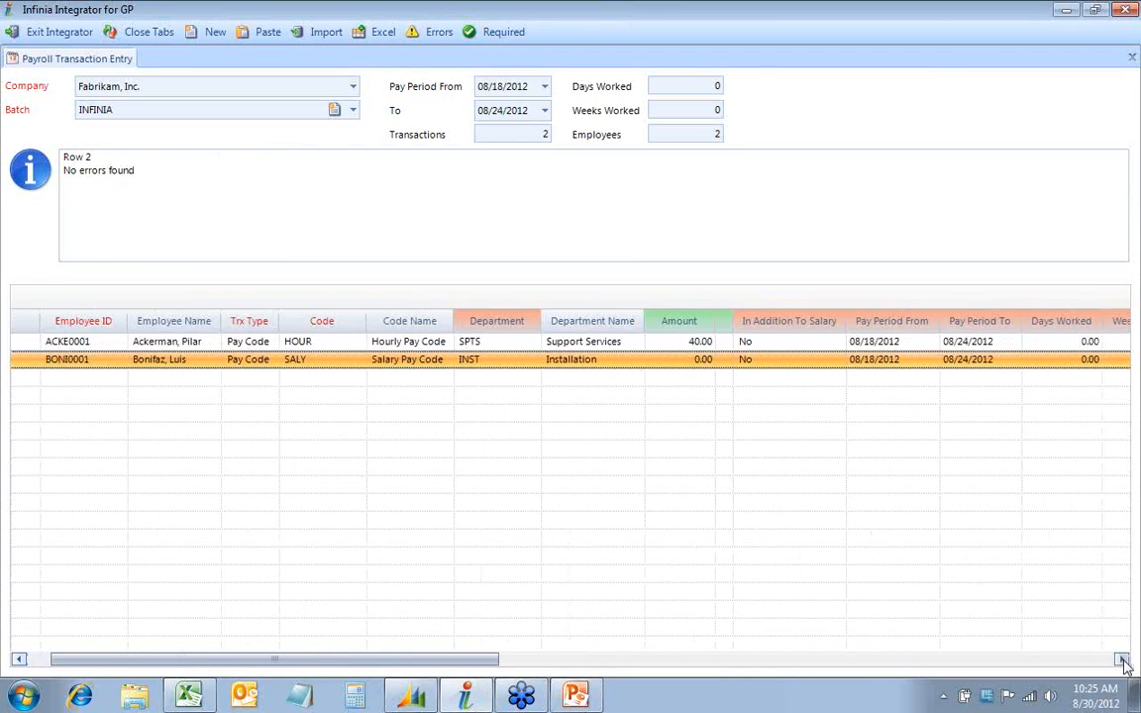
pyautogui.click(1122, 659)
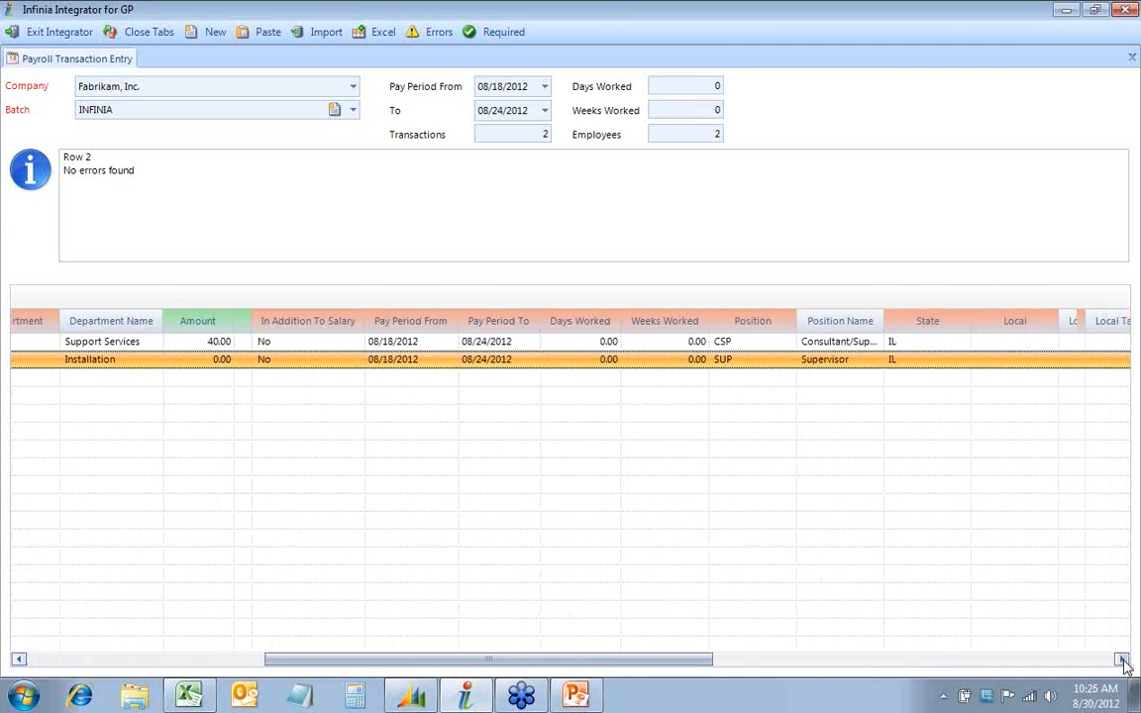
pyautogui.click(1122, 659)
pyautogui.click(1122, 660)
pyautogui.click(1122, 660)
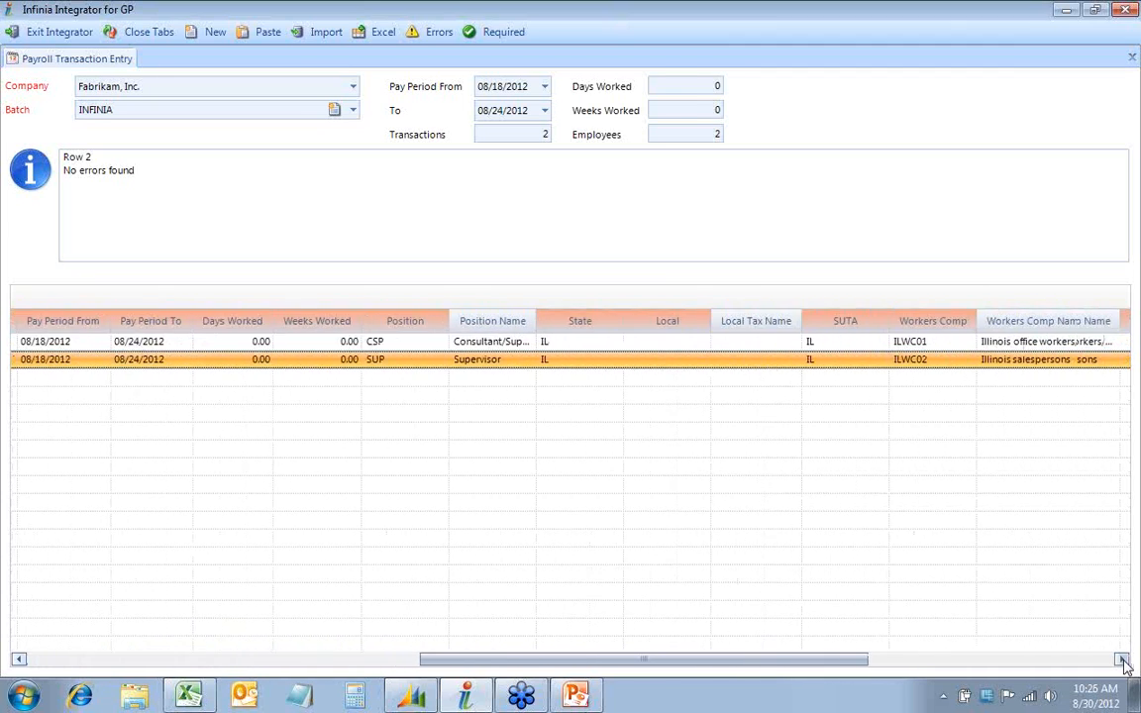
pyautogui.click(1122, 660)
pyautogui.click(1122, 660)
pyautogui.click(1122, 660)
pyautogui.click(1122, 659)
pyautogui.click(1122, 660)
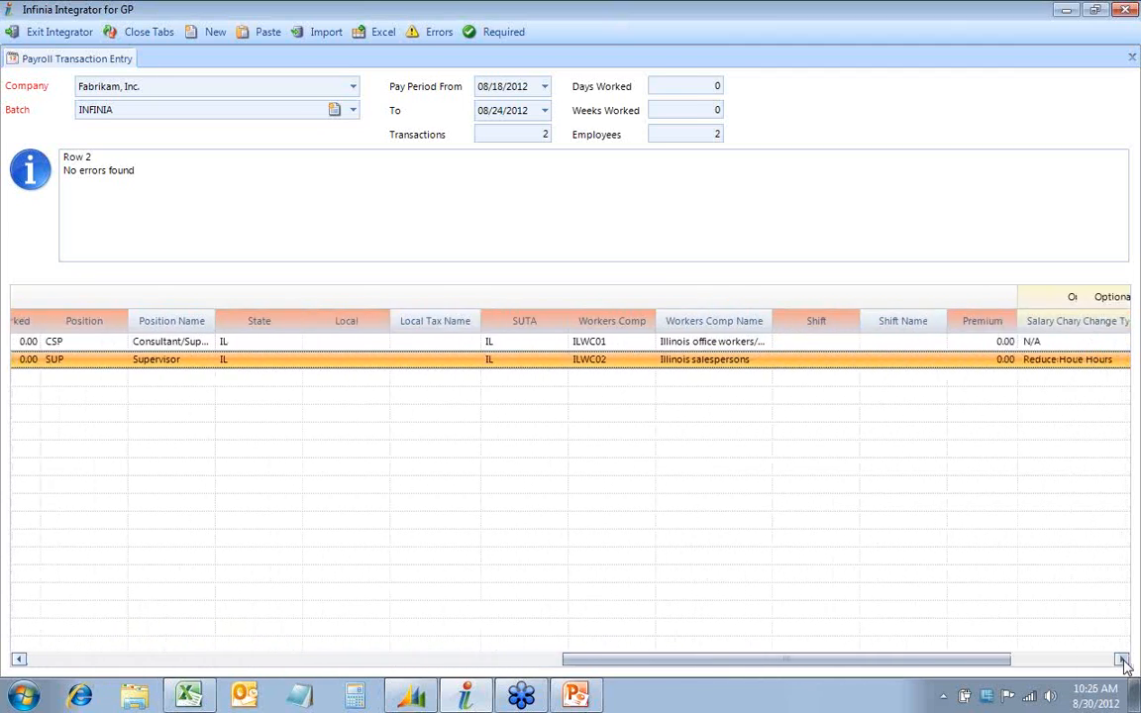
pyautogui.click(1122, 659)
pyautogui.click(1122, 659)
pyautogui.click(1122, 660)
pyautogui.click(1122, 660)
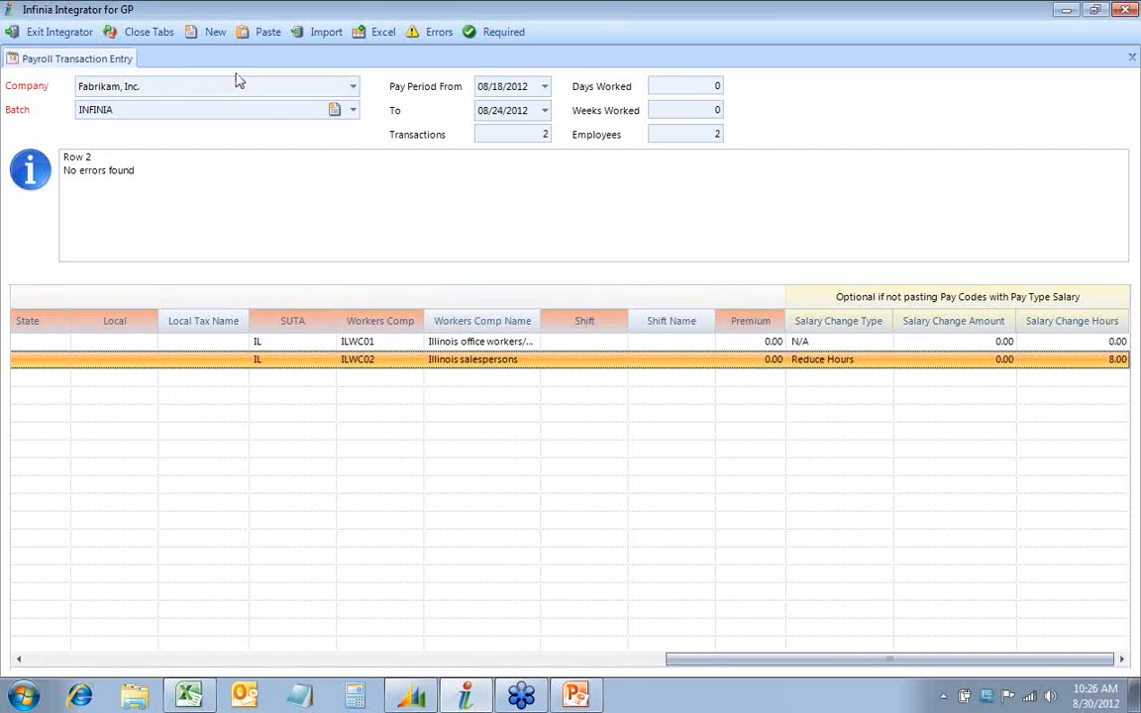
# Import the payroll transactions with the Import only option and dismiss the completion message.
pyautogui.click(317, 37)
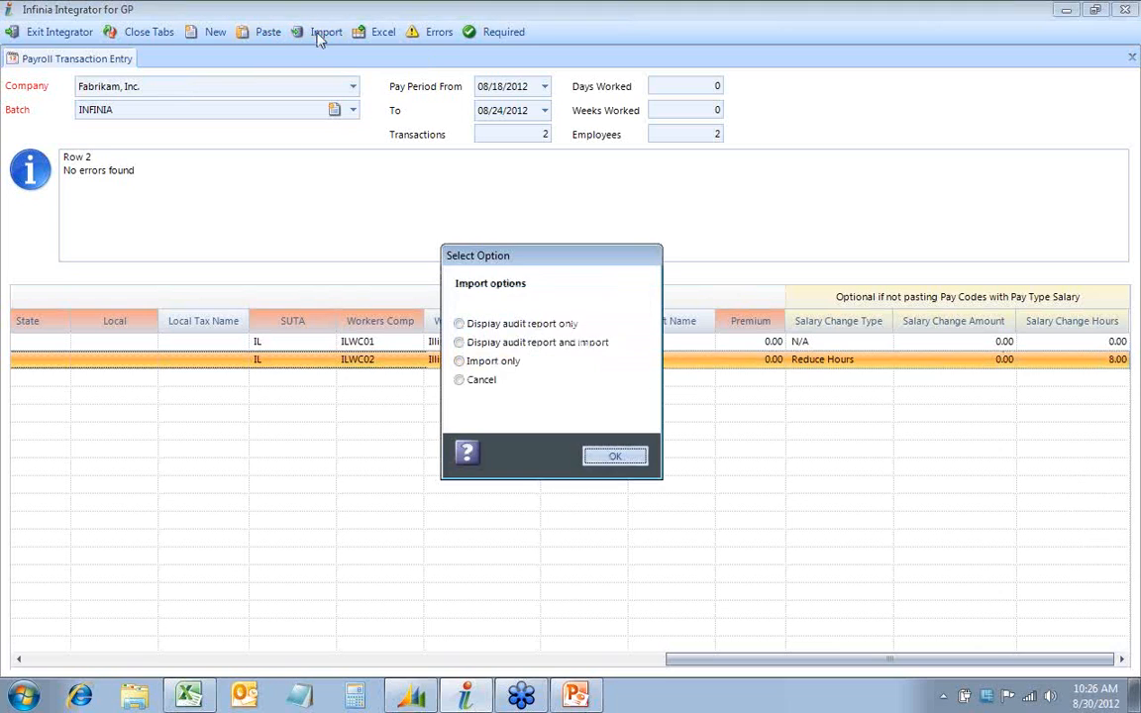
pyautogui.click(460, 360)
pyautogui.click(615, 457)
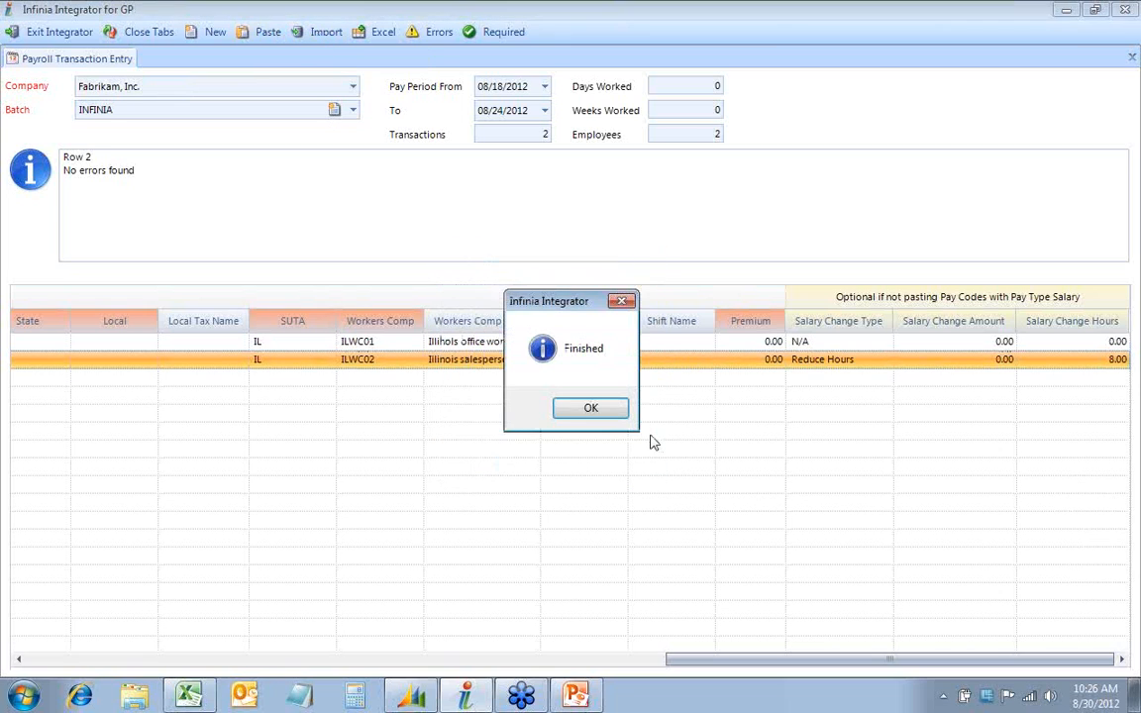
pyautogui.click(591, 408)
# Switch to Dynamics GP and load the INFINIA batch in HR & Payroll's Payroll Transaction Entry.
pyautogui.click(413, 697)
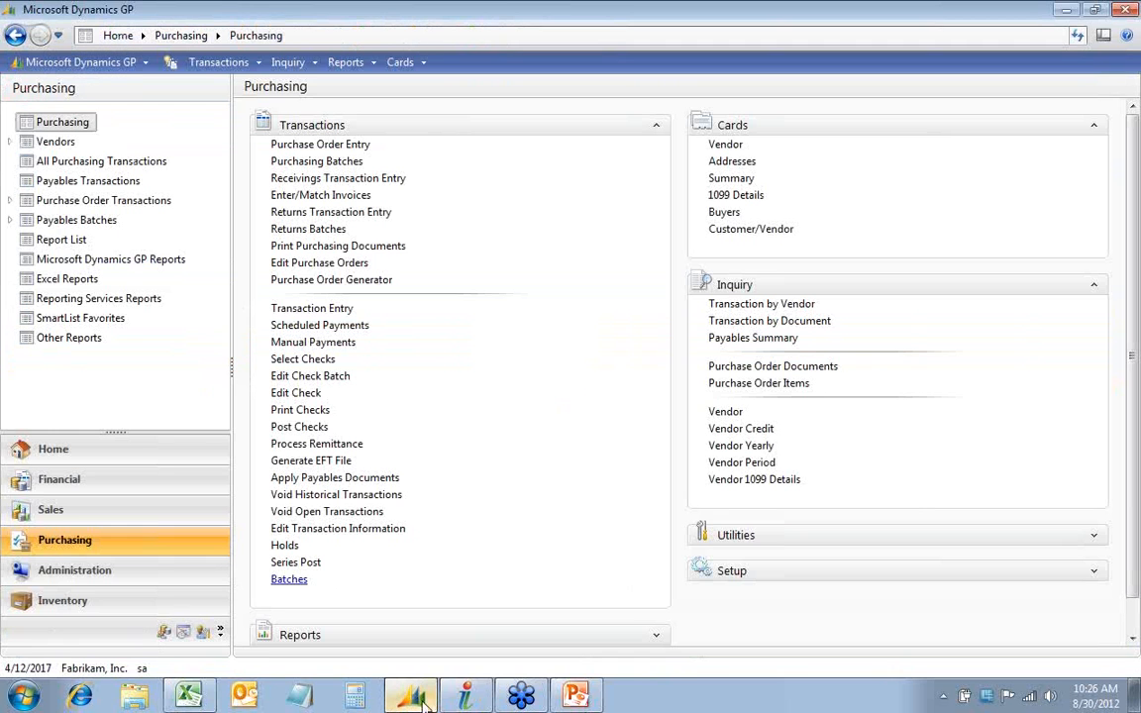
pyautogui.click(165, 632)
pyautogui.click(324, 161)
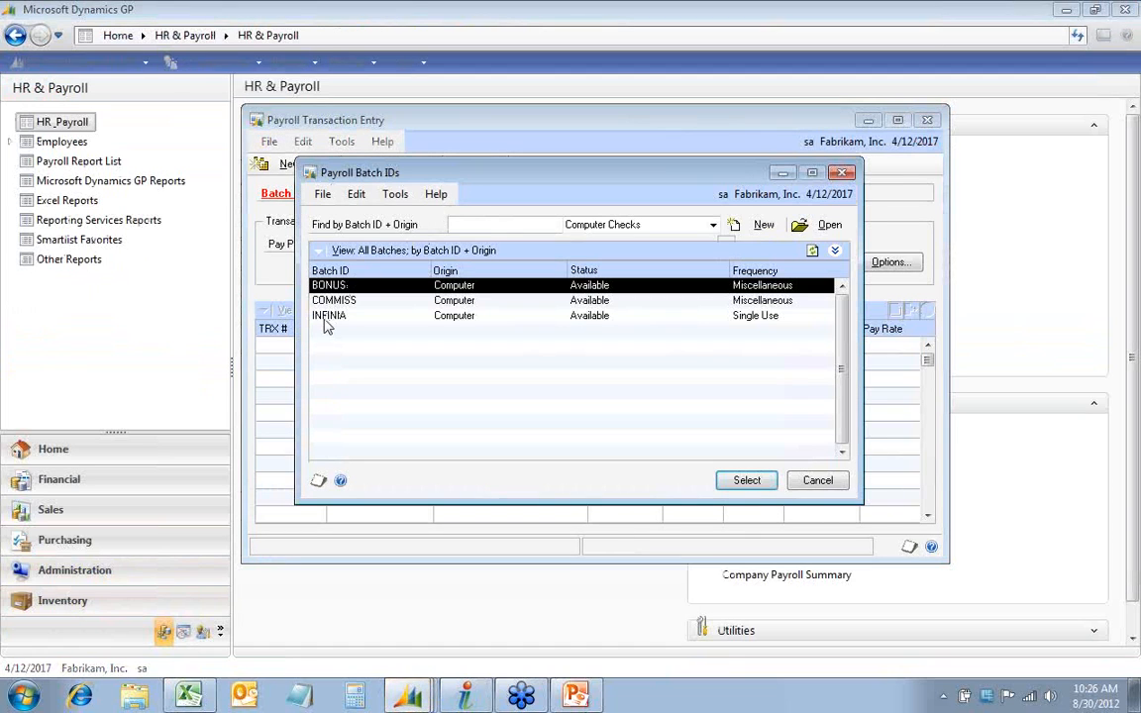
pyautogui.click(324, 316)
pyautogui.click(754, 482)
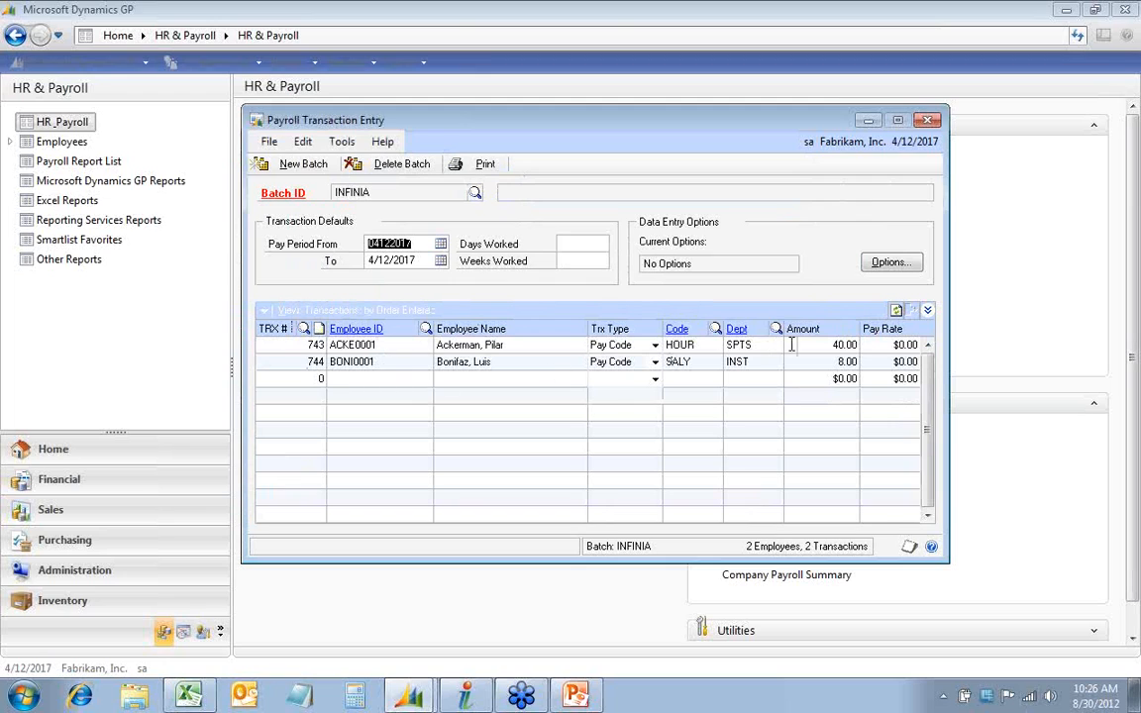
# Review the amounts and expanded details of both imported payroll transactions, and close Payroll Transaction Entry.
pyautogui.click(389, 347)
pyautogui.click(826, 345)
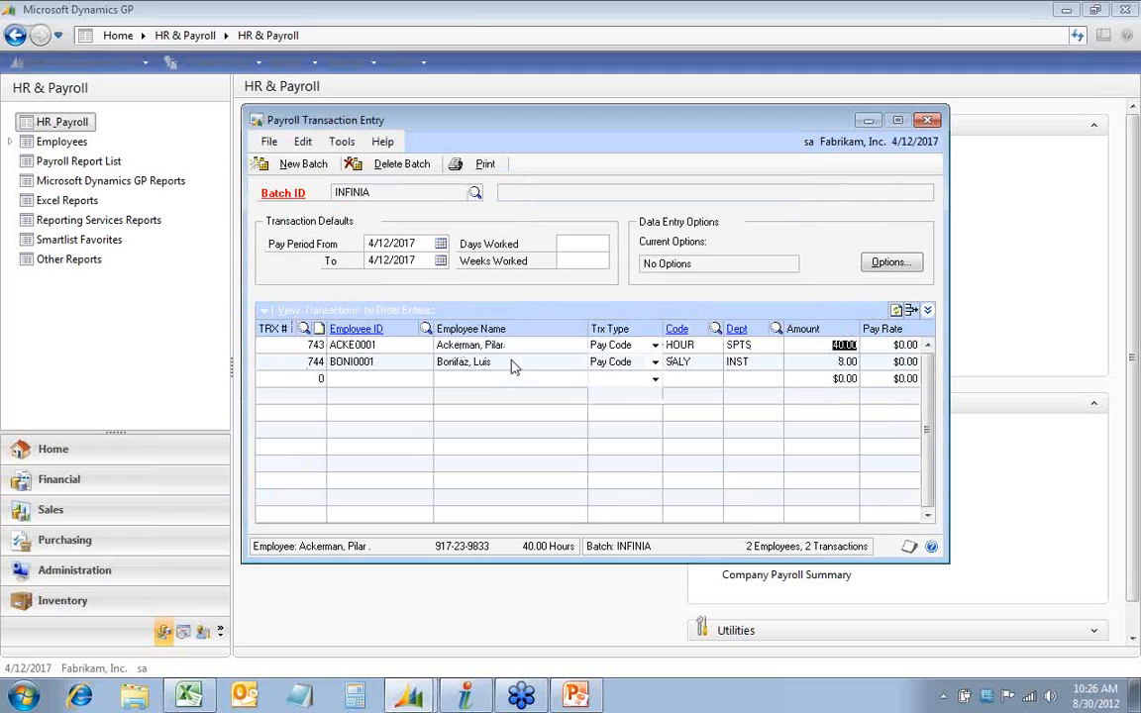
pyautogui.click(816, 362)
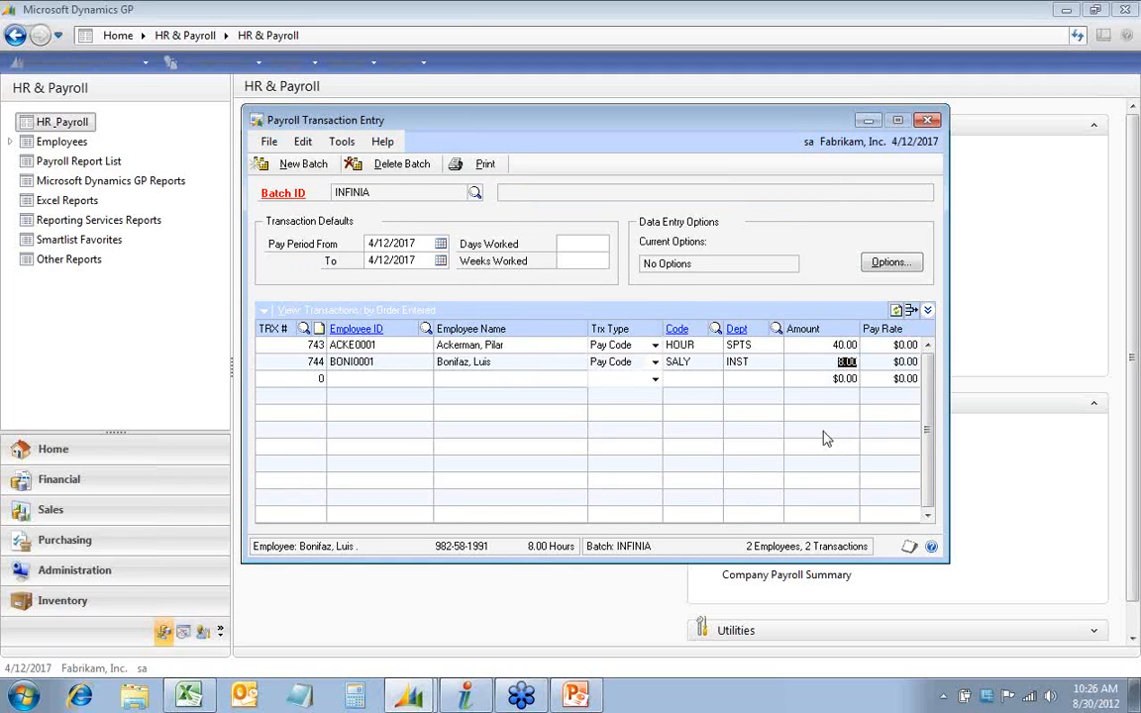
pyautogui.click(928, 311)
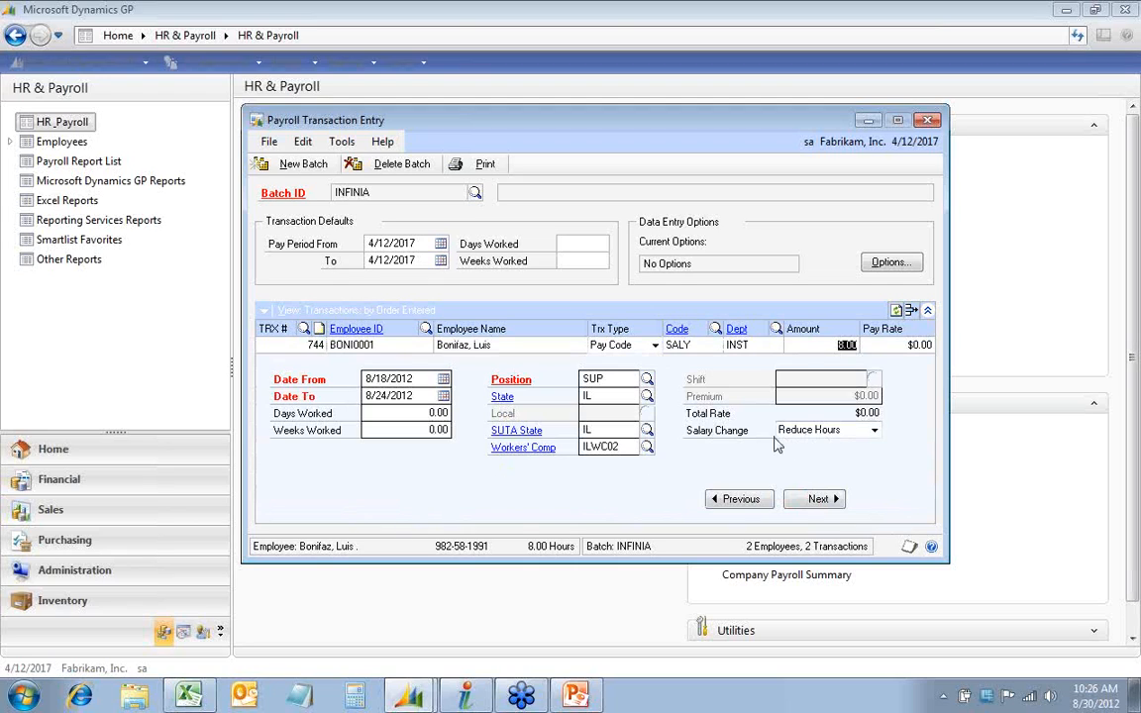
pyautogui.click(736, 501)
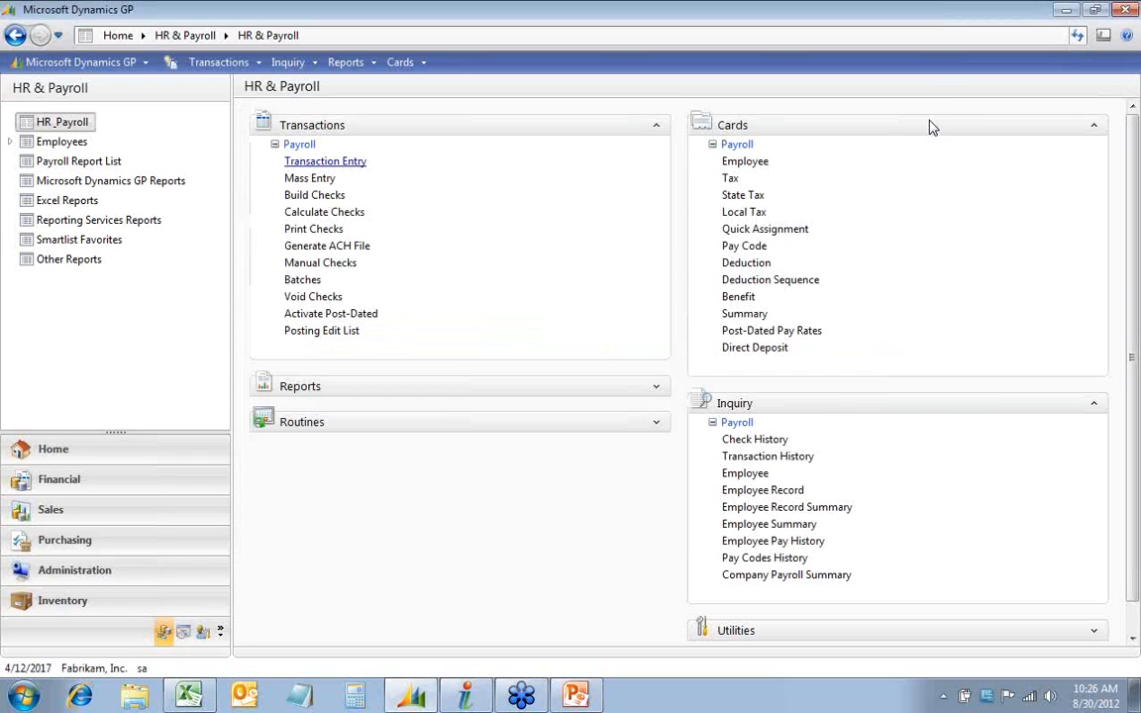
pyautogui.click(926, 119)
# Switch to PowerPoint and start the Infinia Integrator slide show from the current DEMO slide.
pyautogui.click(578, 696)
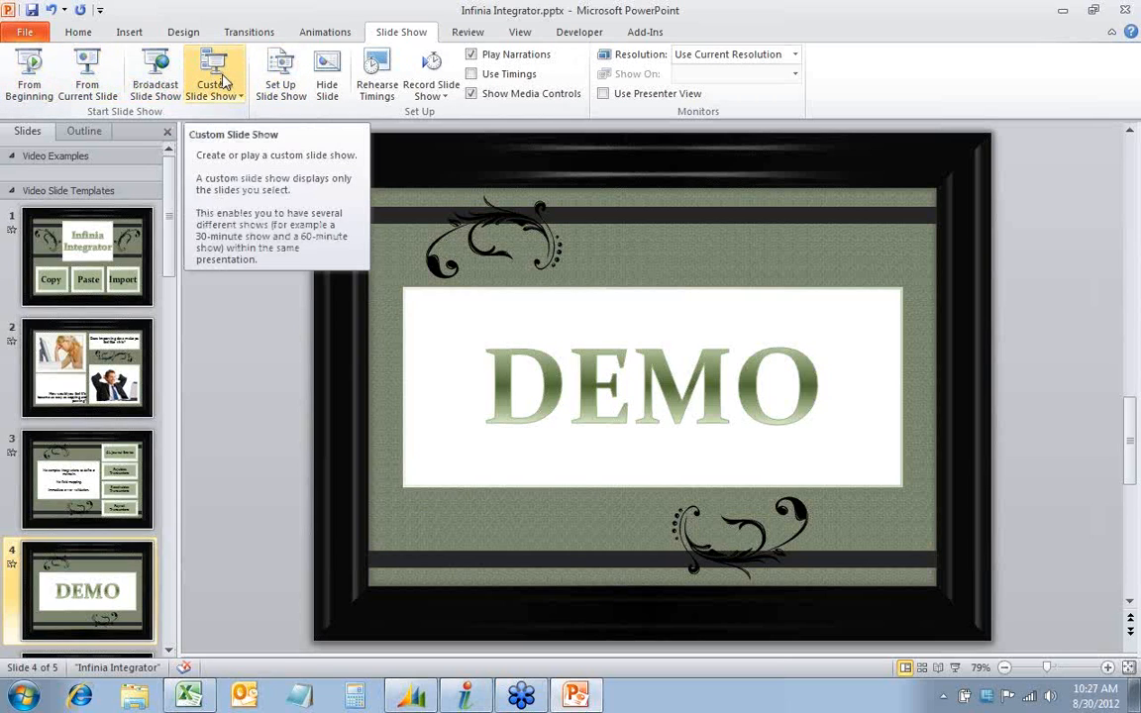
pyautogui.click(87, 71)
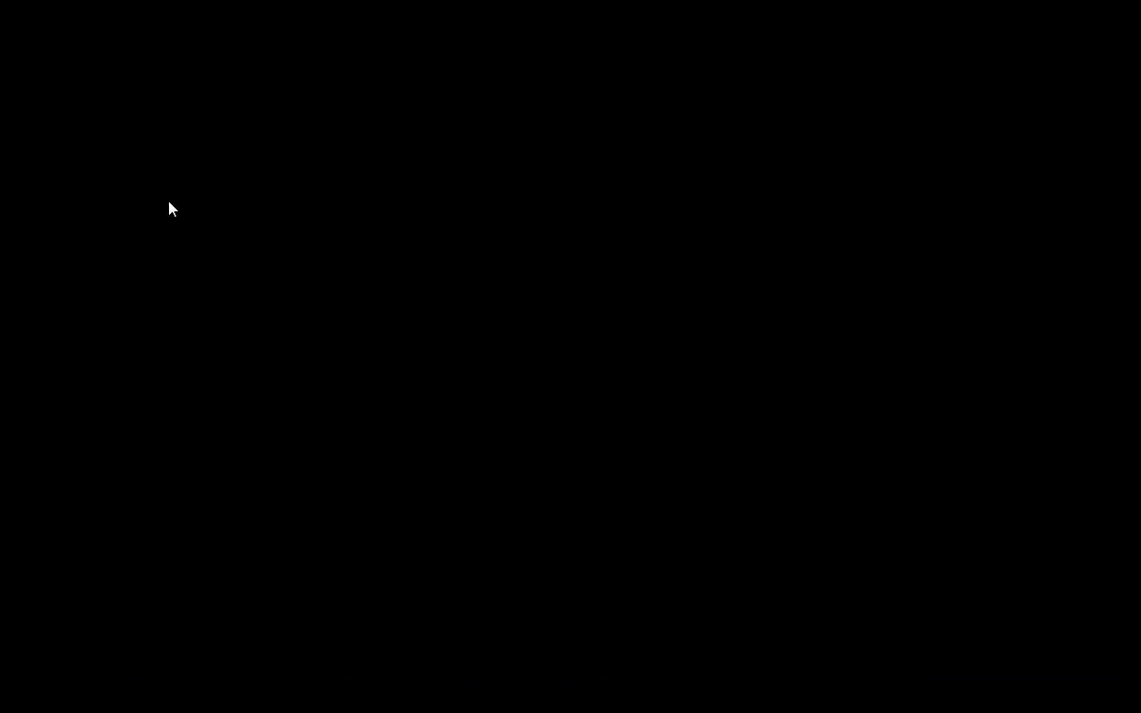